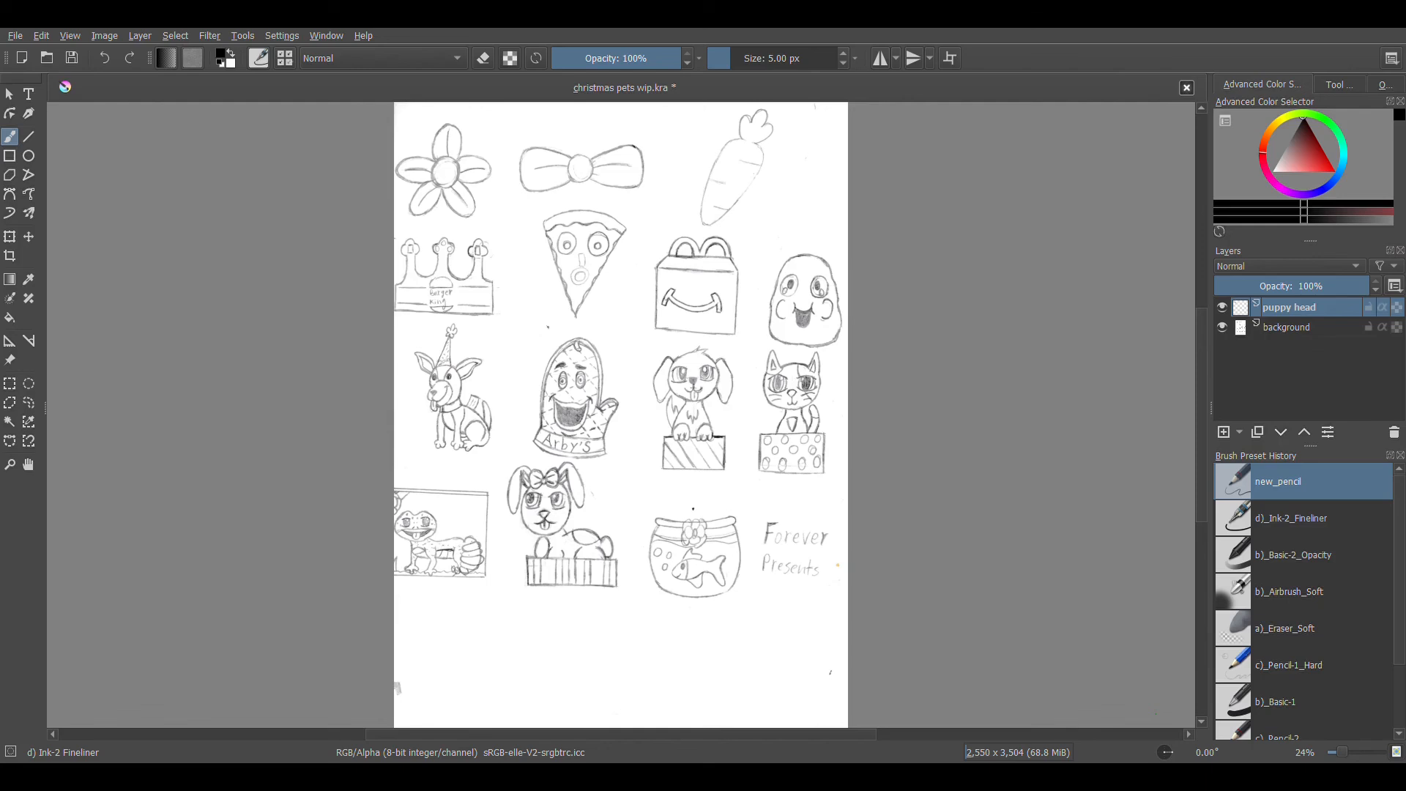
Draw a yellow ellipse outline around the head of the puppy sitting on the striped box, using an 11.74 px brush.
key(ctrl+plus)
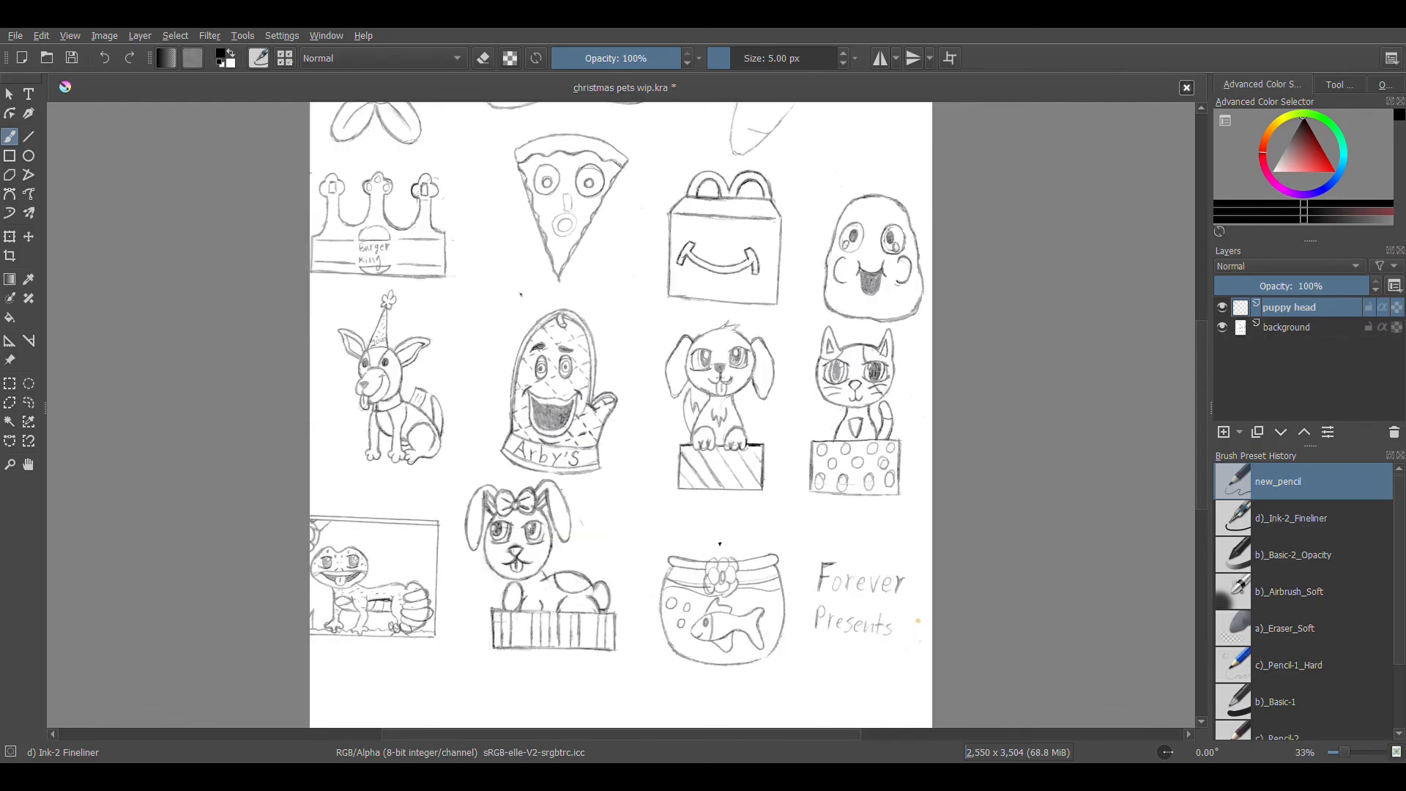
key(ctrl+plus)
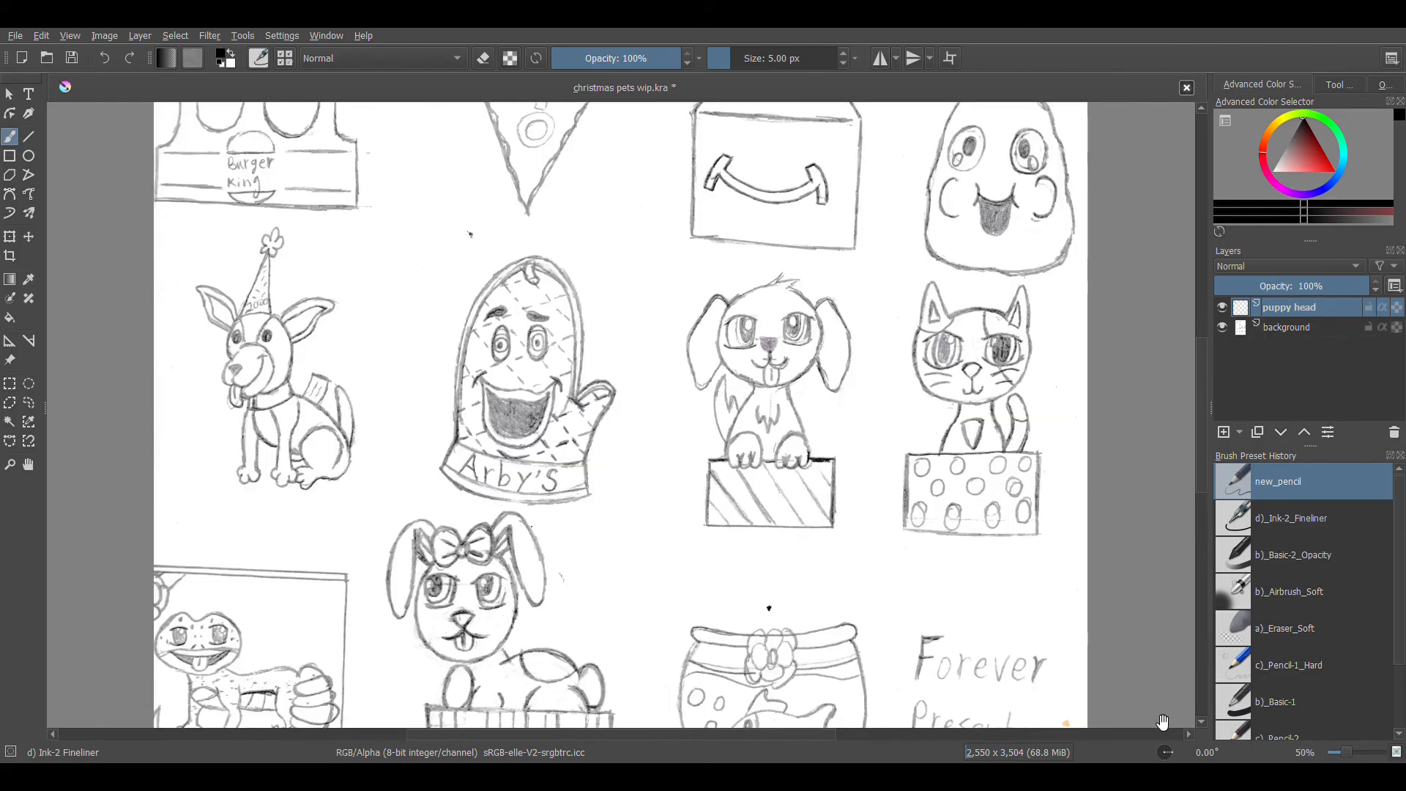
mouse_move(1162, 720)
mouse_down()
mouse_move(1073, 683)
mouse_move(1155, 708)
mouse_move(1131, 752)
mouse_up()
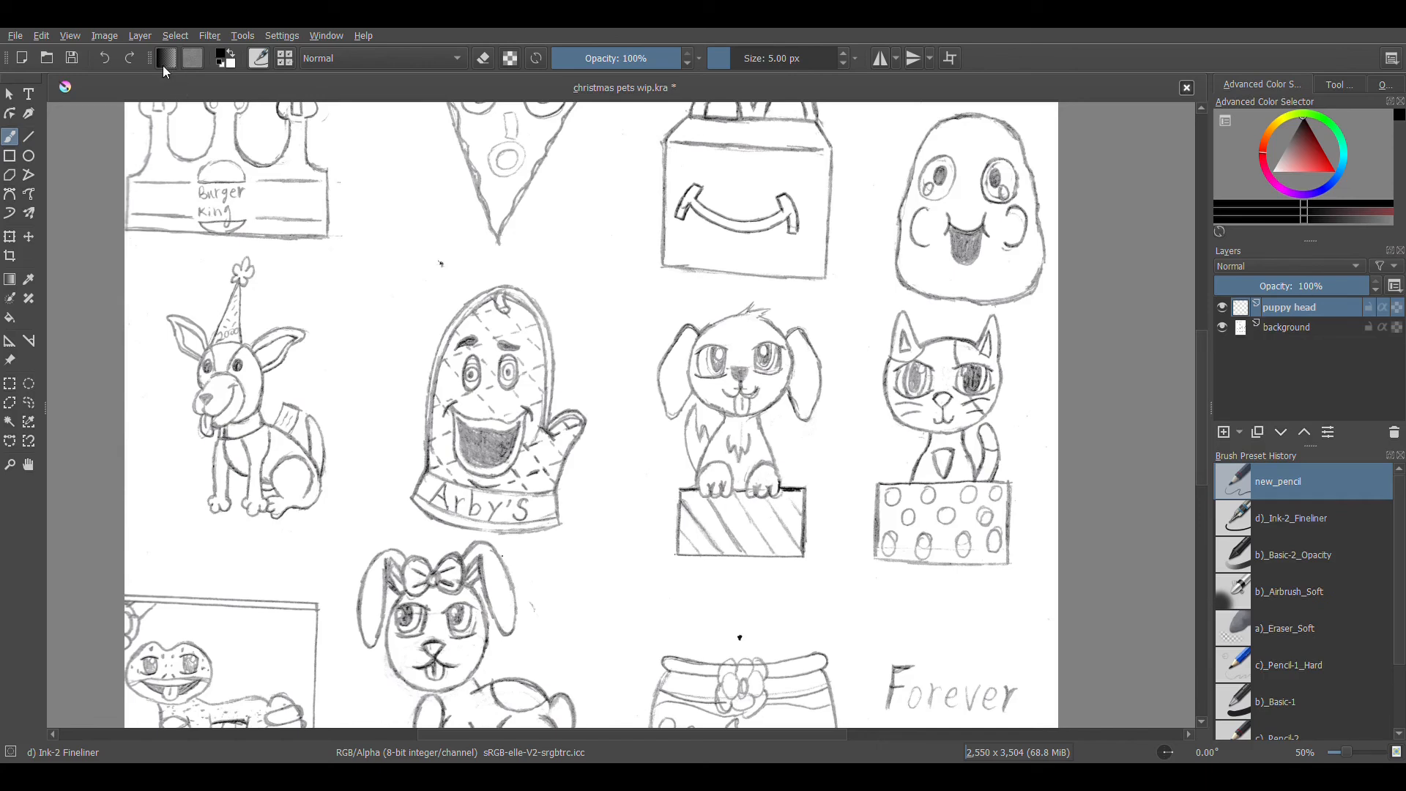
click(32, 159)
drag(739, 68, 745, 66)
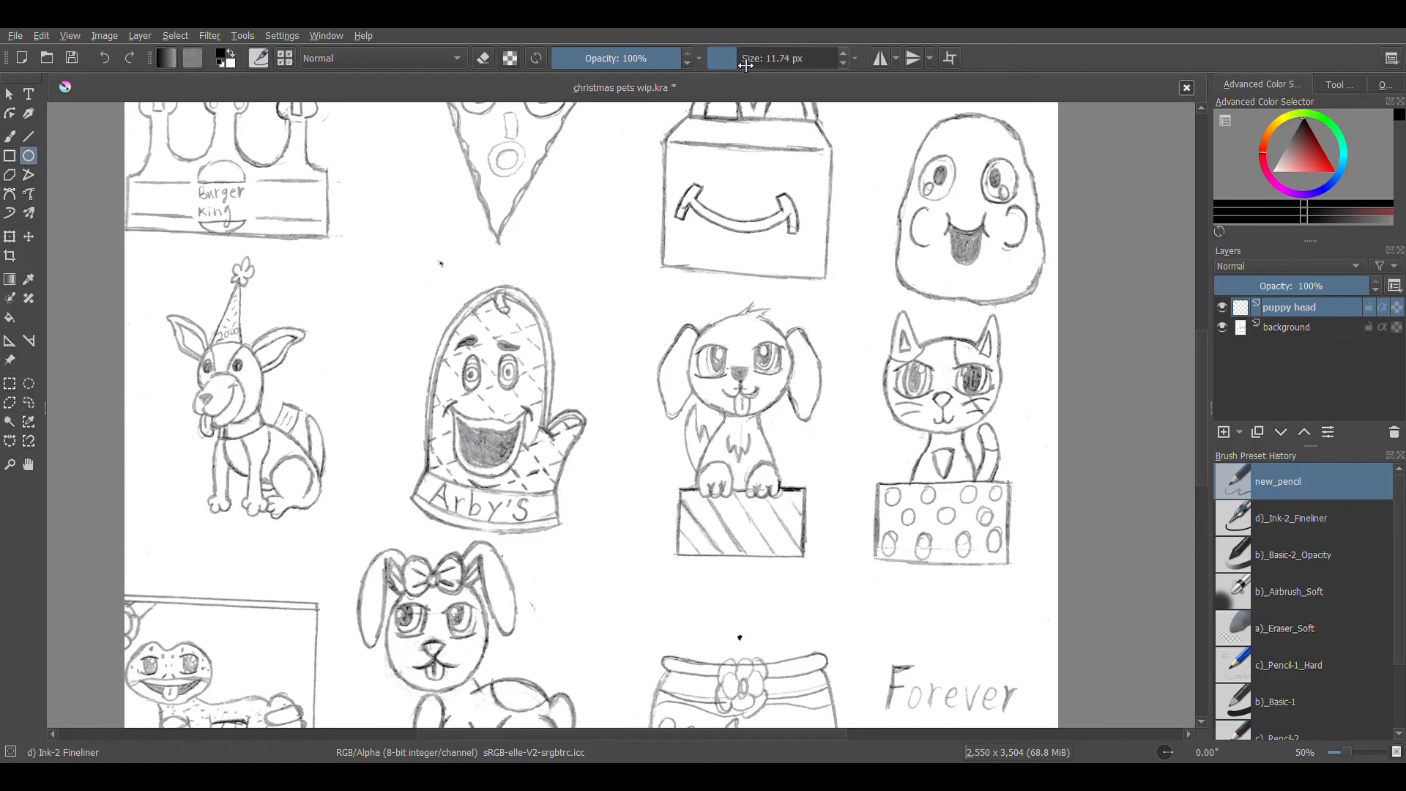
mouse_move(1265, 157)
mouse_down()
mouse_move(1296, 120)
mouse_move(1342, 174)
mouse_move(1324, 187)
mouse_up()
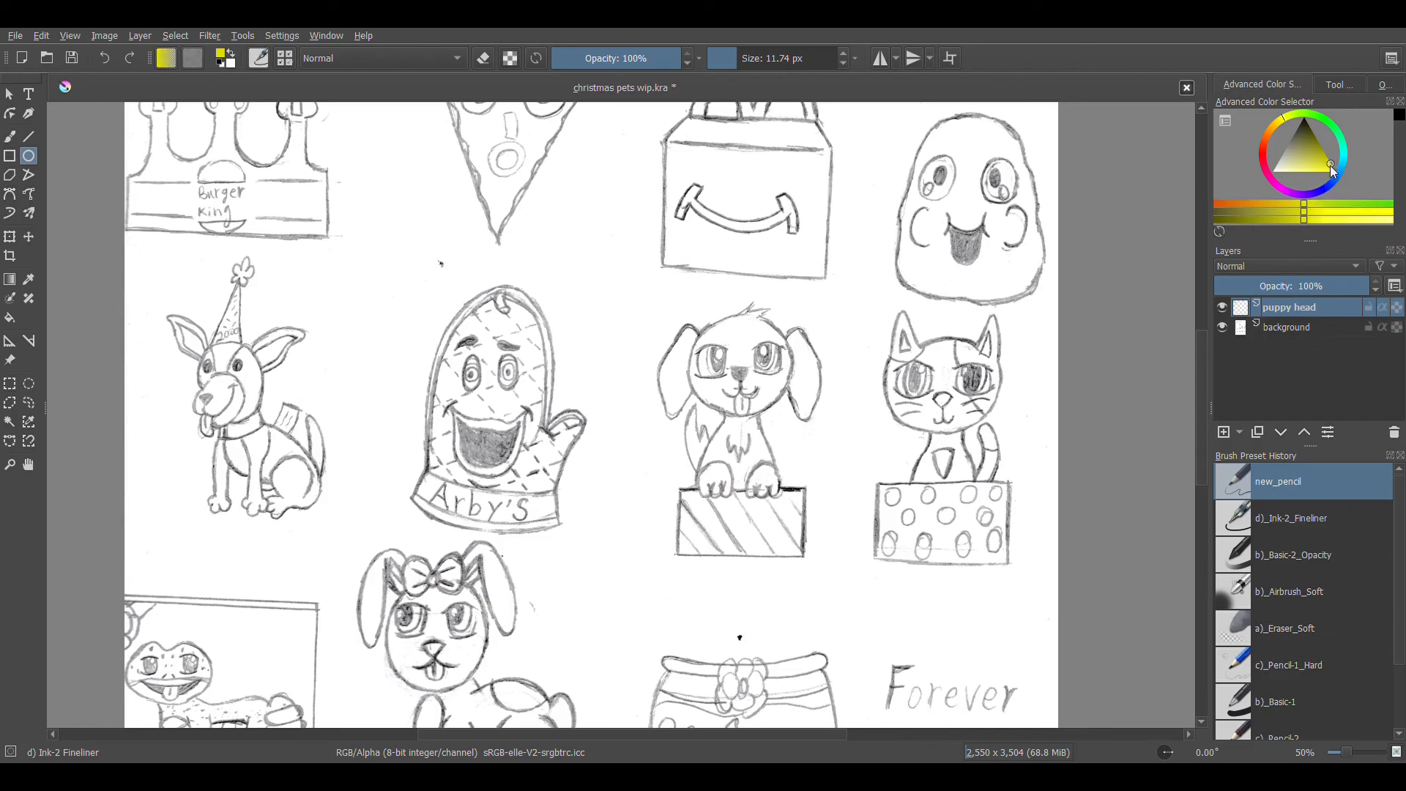
mouse_move(1328, 163)
mouse_down()
mouse_move(1320, 173)
mouse_move(1336, 170)
mouse_up()
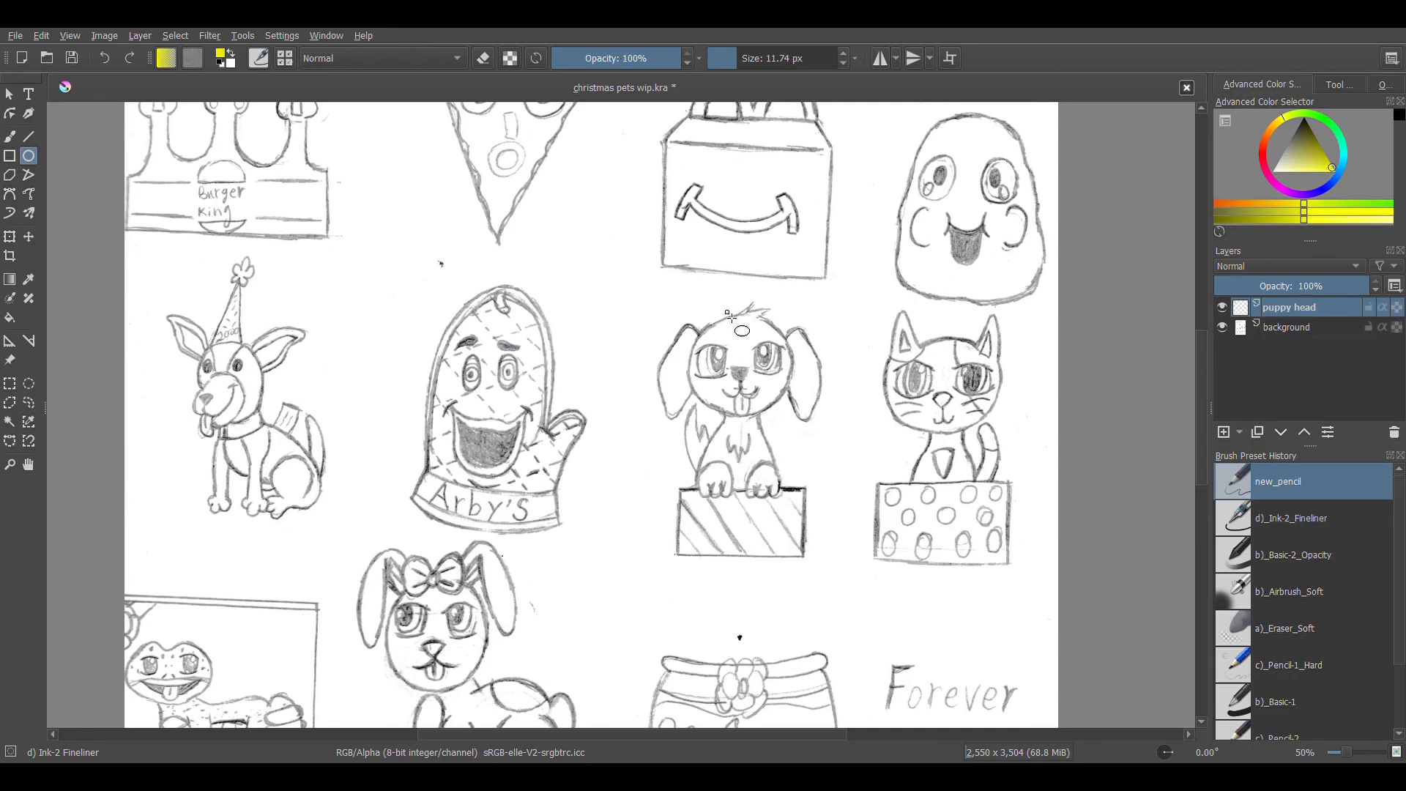
drag(691, 322, 794, 412)
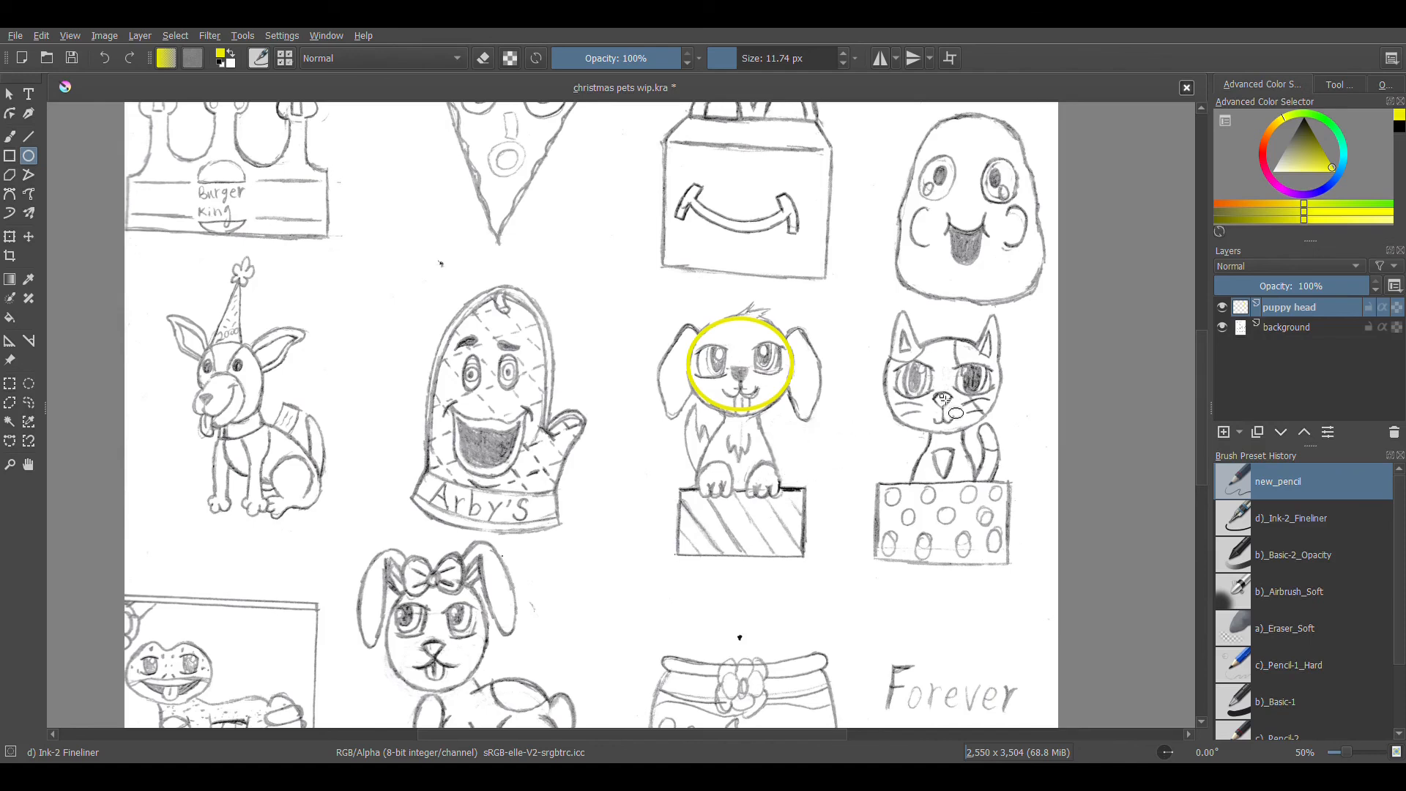
Transform the yellow ellipse, moving and slightly stretching it to fit the puppy's sketched head.
key(ctrl+t)
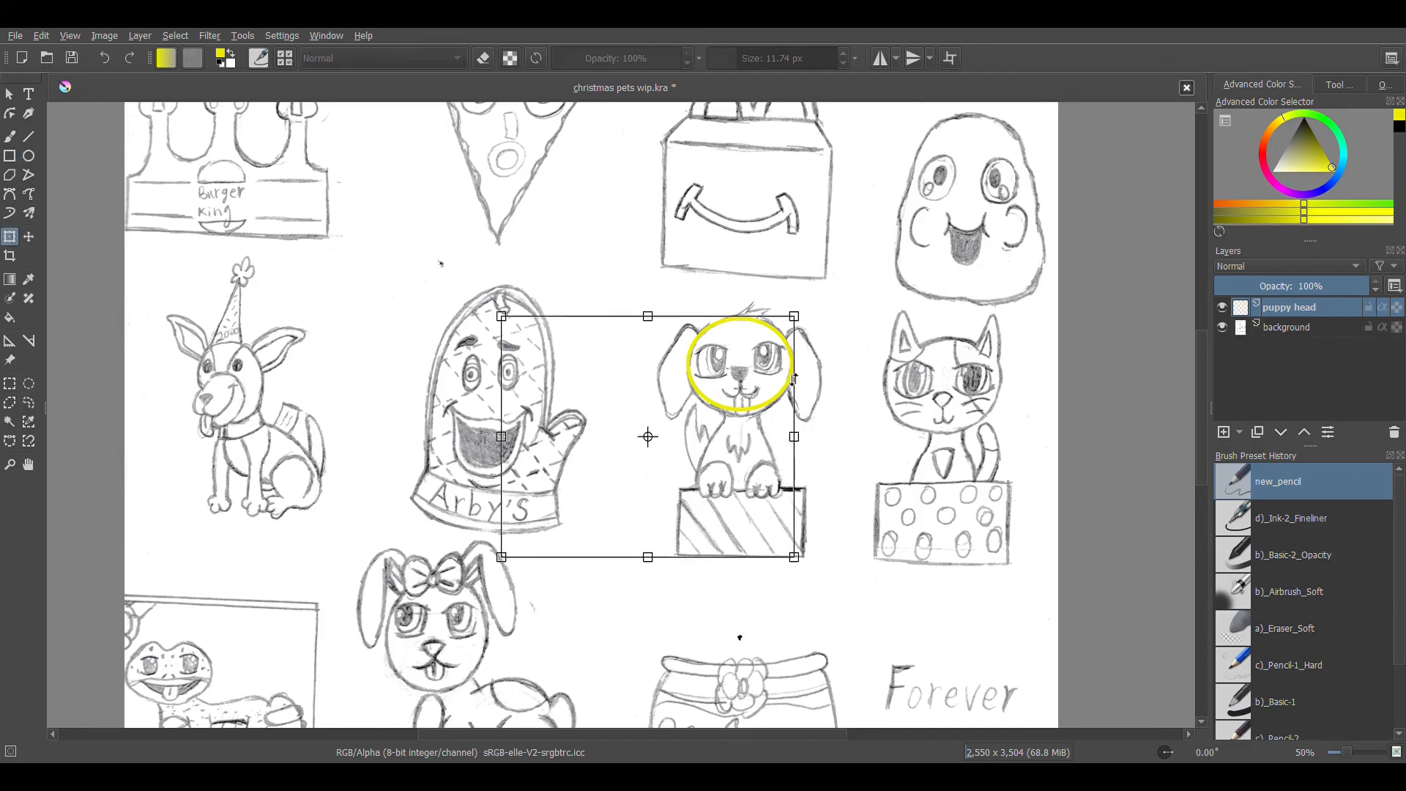
drag(768, 353, 772, 355)
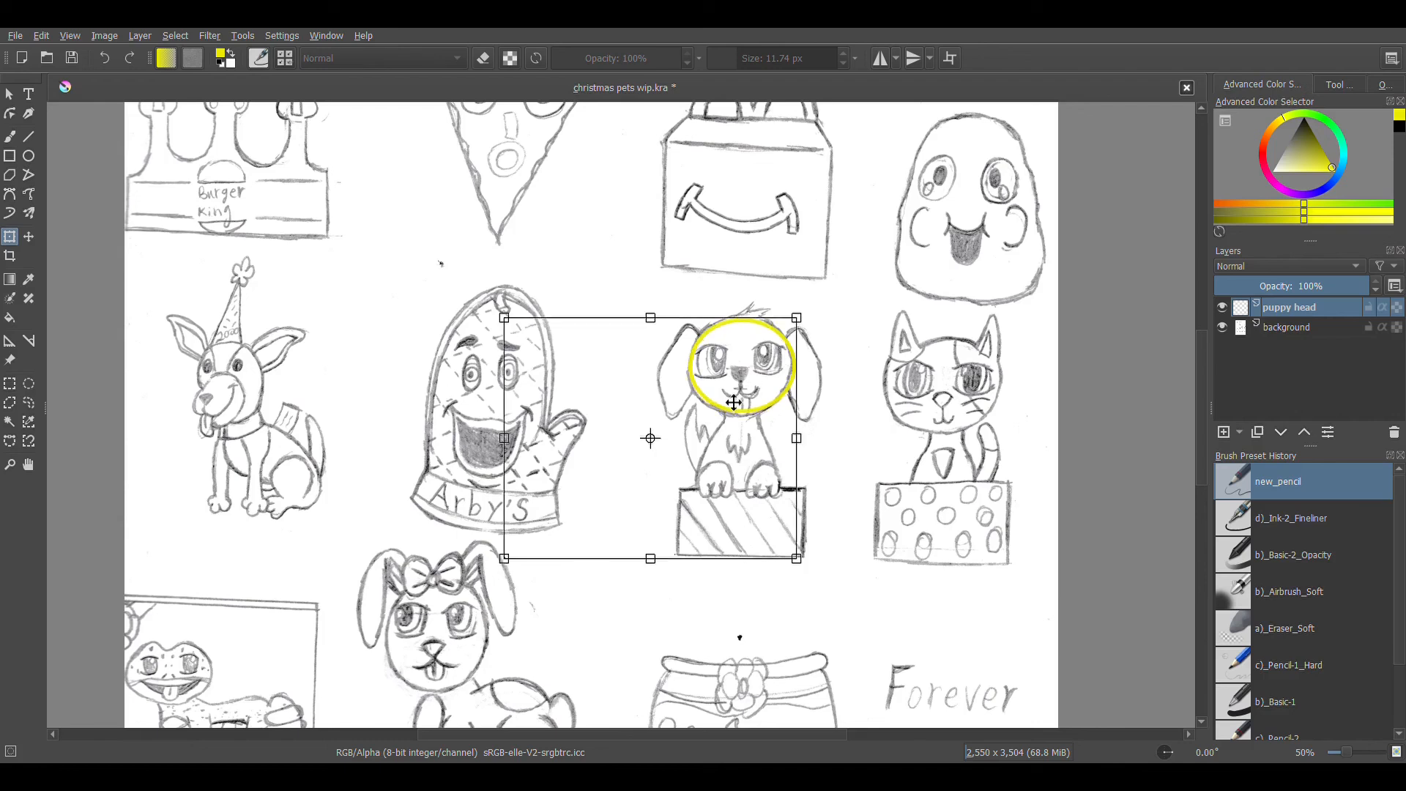
mouse_move(506, 562)
mouse_down()
mouse_move(531, 548)
mouse_move(504, 565)
mouse_up()
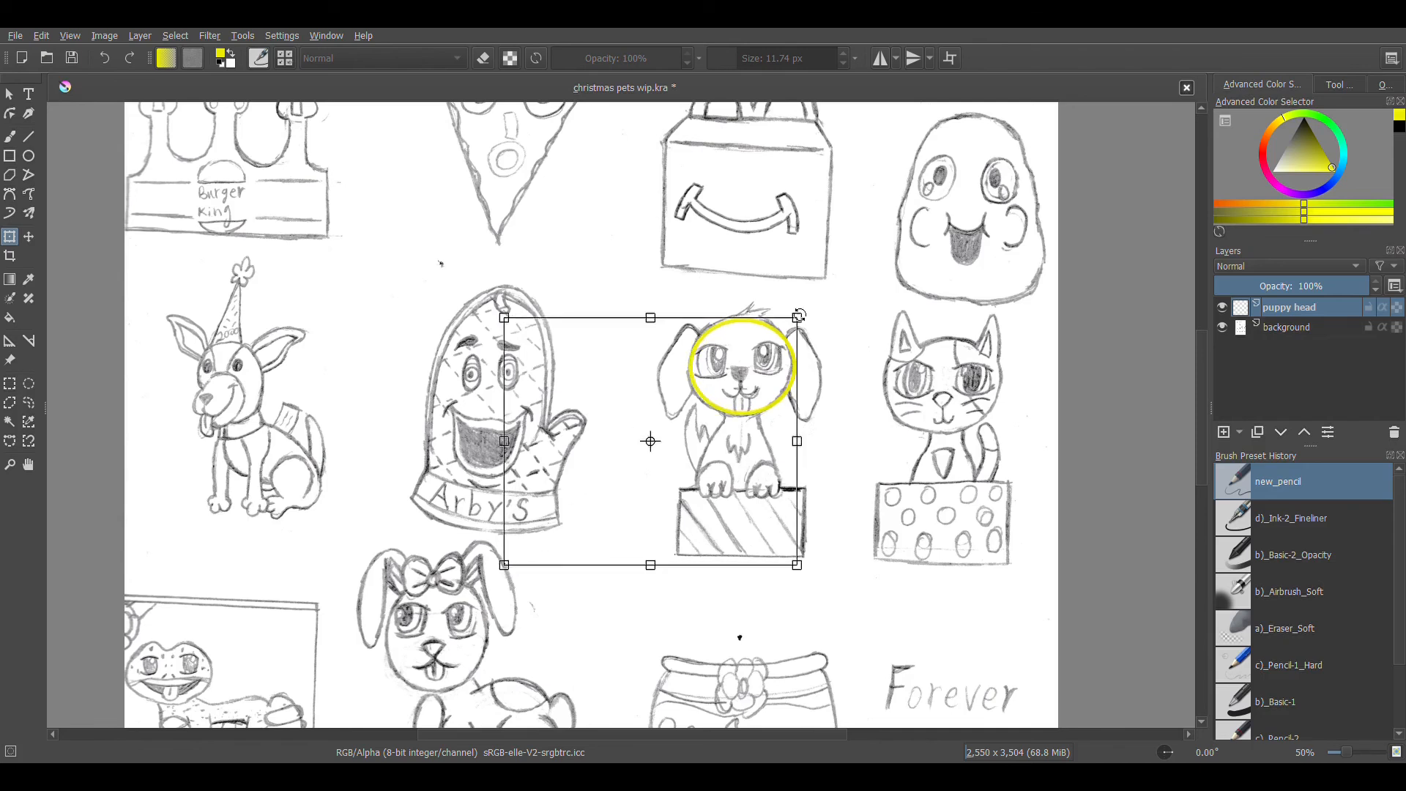
drag(801, 320, 803, 320)
drag(803, 573, 796, 576)
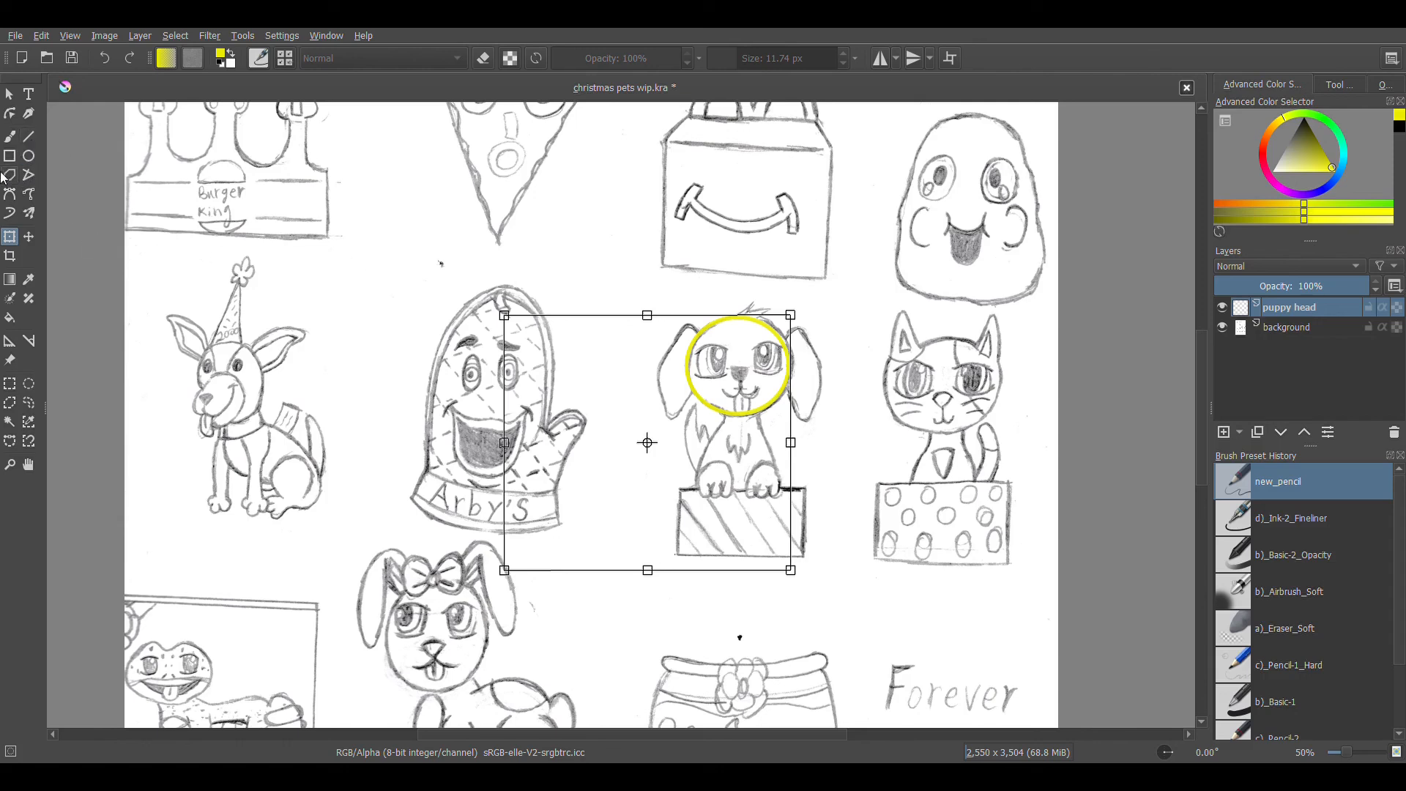
Try out the Freehand Path tool with a few loose yellow curves in the empty area beside the puppy.
click(28, 193)
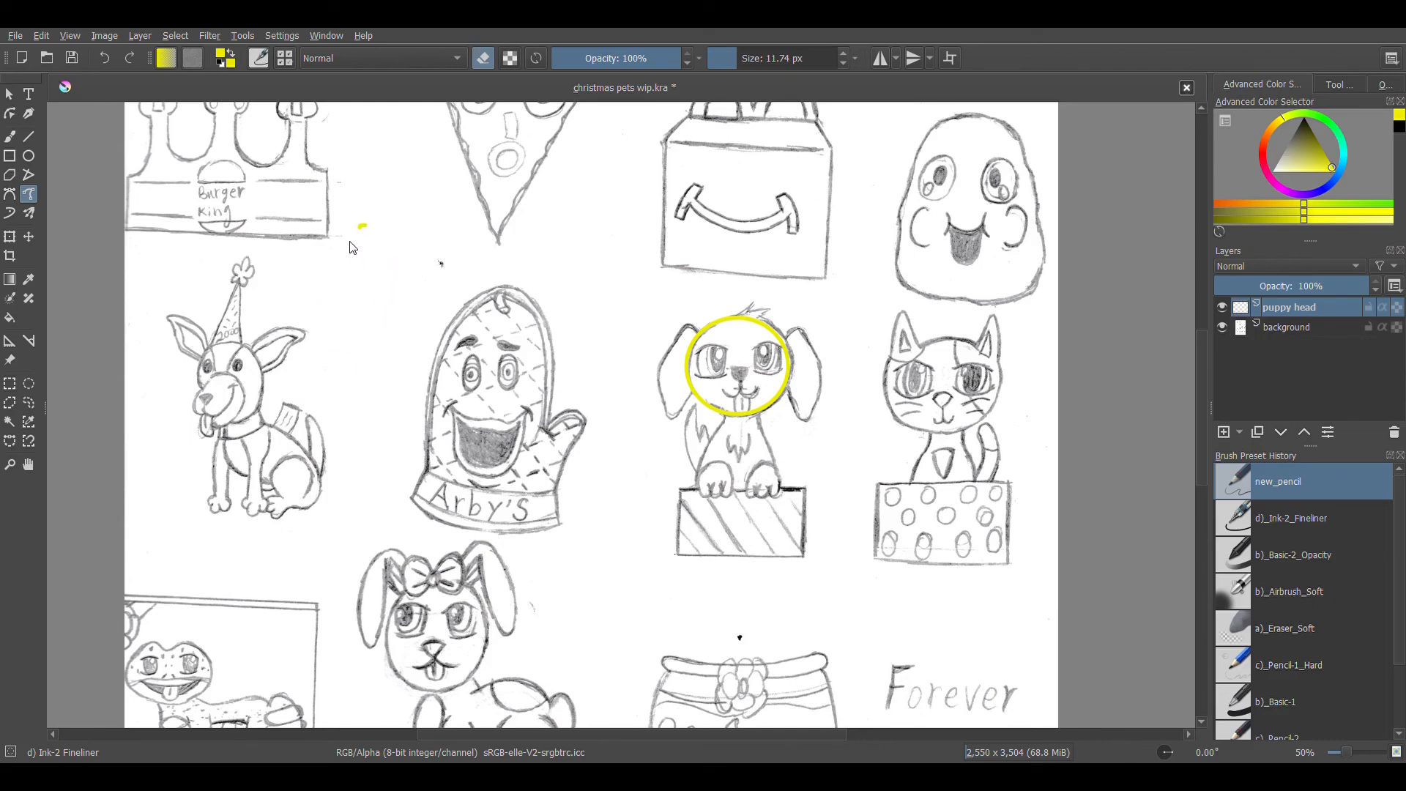
drag(337, 225, 436, 275)
mouse_move(607, 280)
mouse_down()
mouse_move(566, 350)
mouse_move(636, 360)
mouse_up()
mouse_move(632, 262)
mouse_down()
mouse_move(563, 313)
mouse_move(594, 354)
mouse_up()
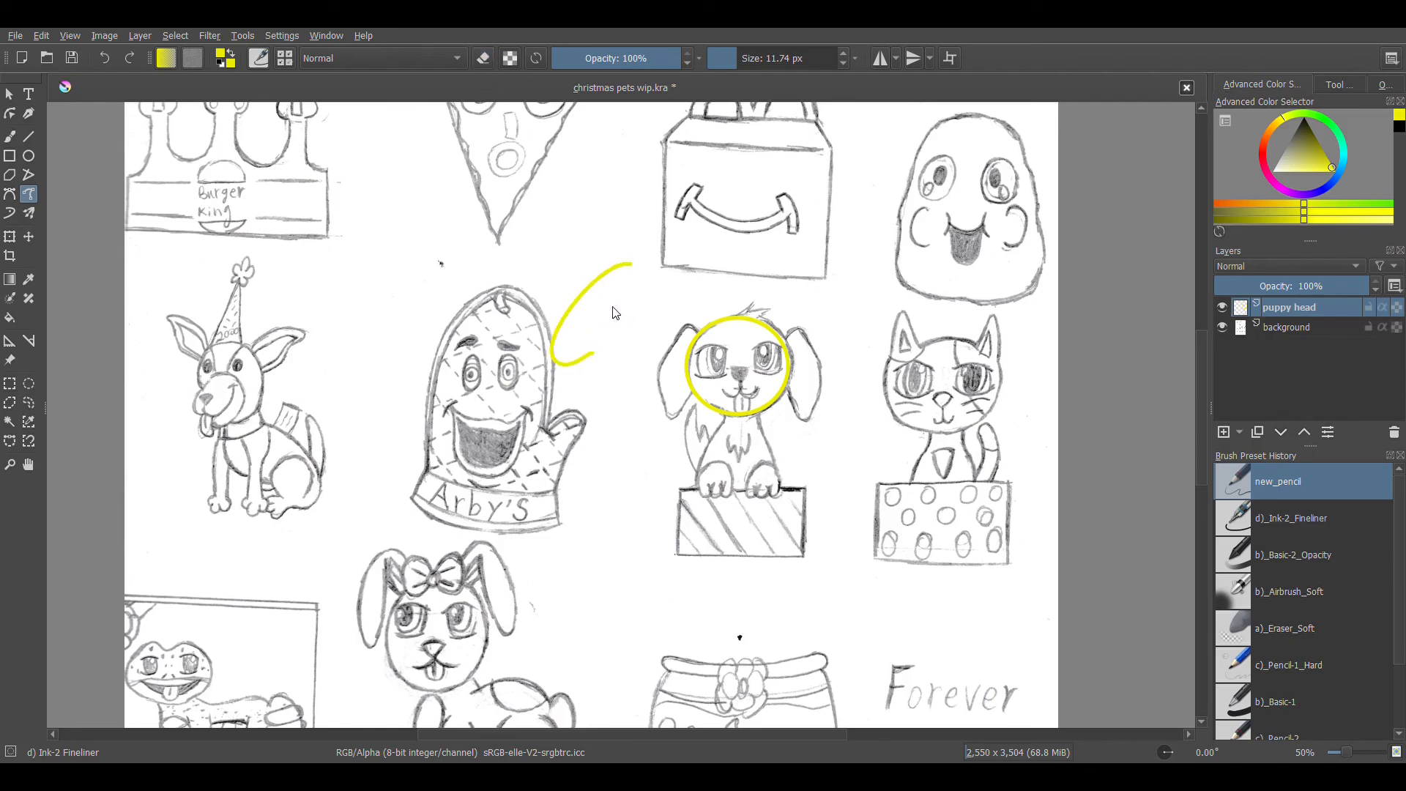
mouse_move(602, 236)
mouse_down()
mouse_move(509, 332)
mouse_move(603, 382)
mouse_up()
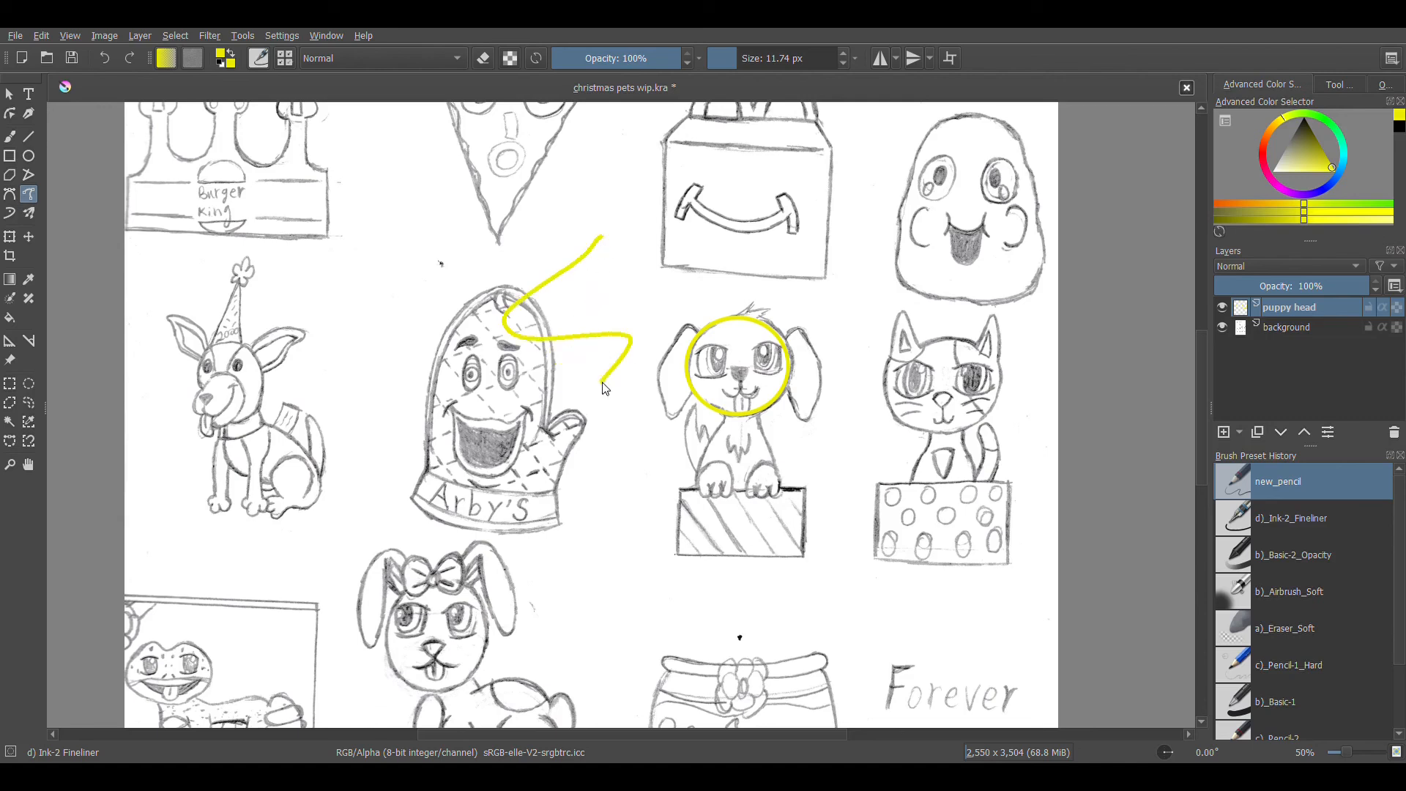
mouse_move(626, 247)
mouse_down()
mouse_move(591, 258)
mouse_move(586, 375)
mouse_up()
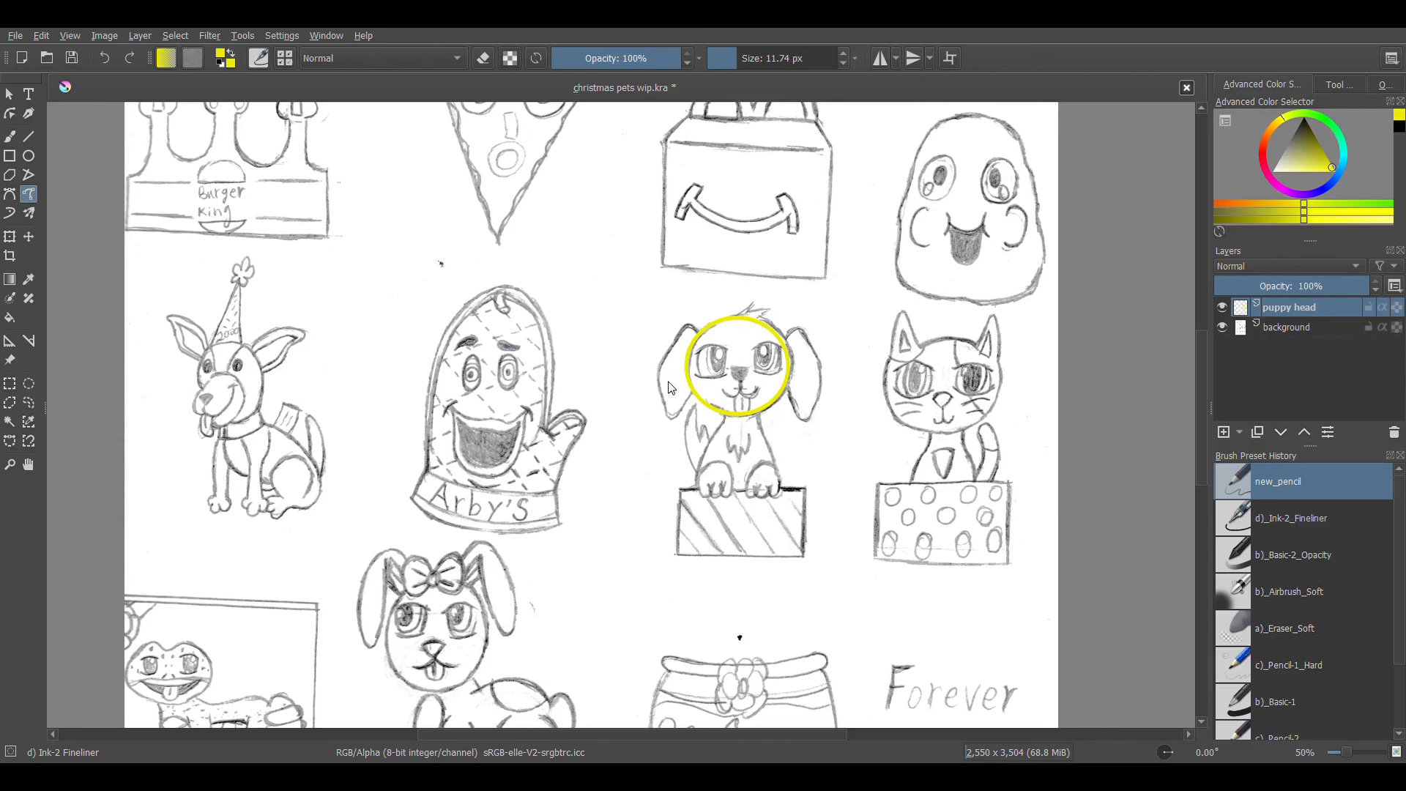
Outline both puppy ears in yellow using horizontal mirroring centred on the face, and check them with the background hidden.
key(ctrl+plus)
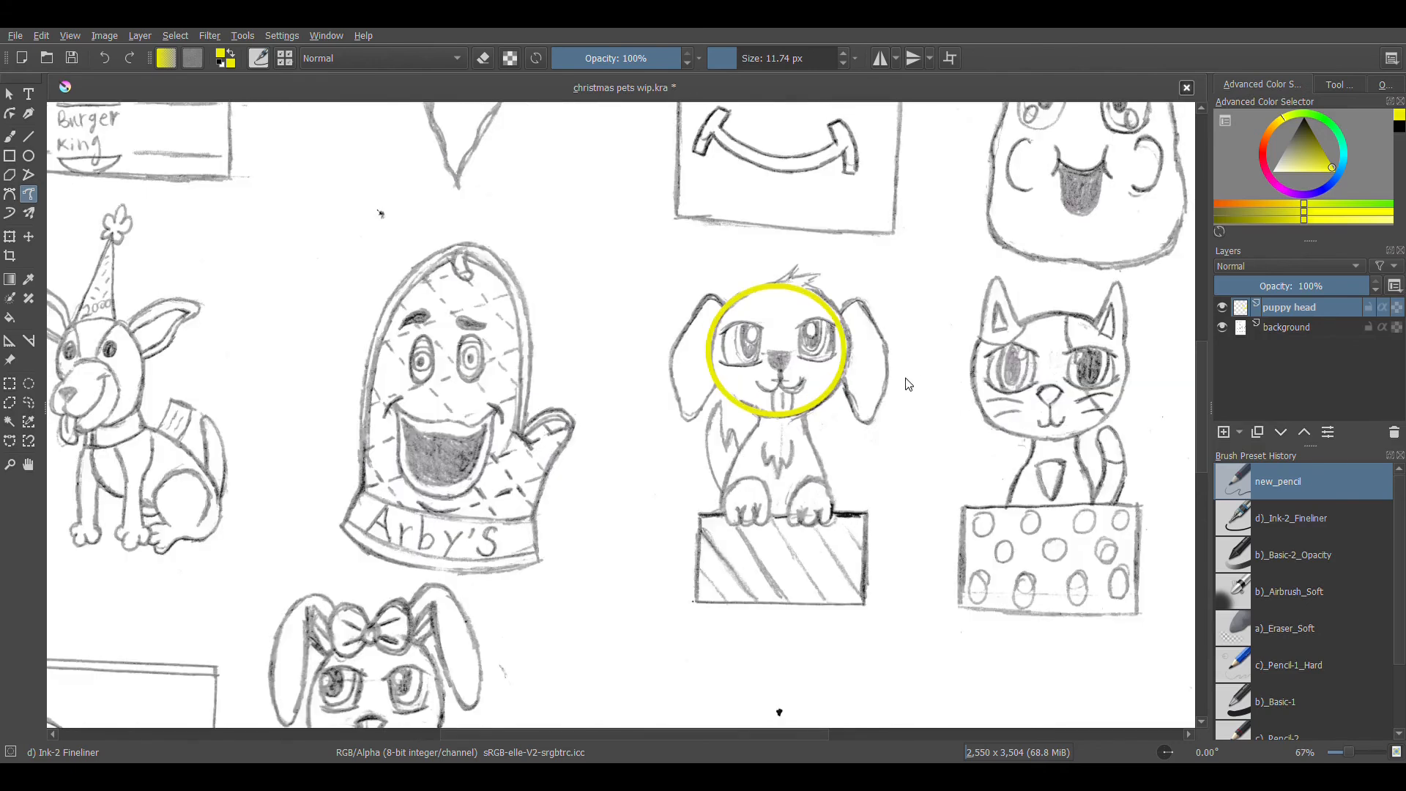
click(883, 59)
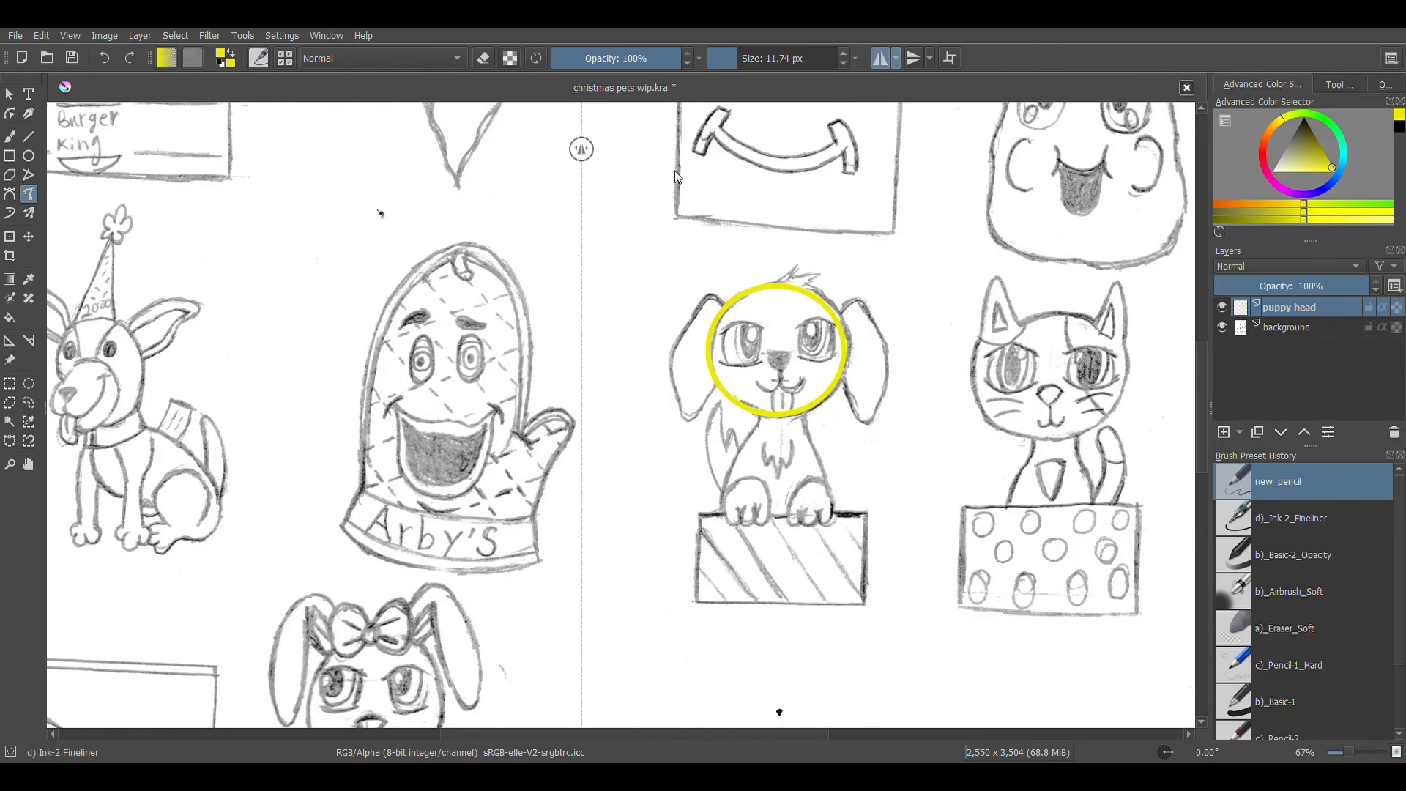
drag(593, 163, 782, 371)
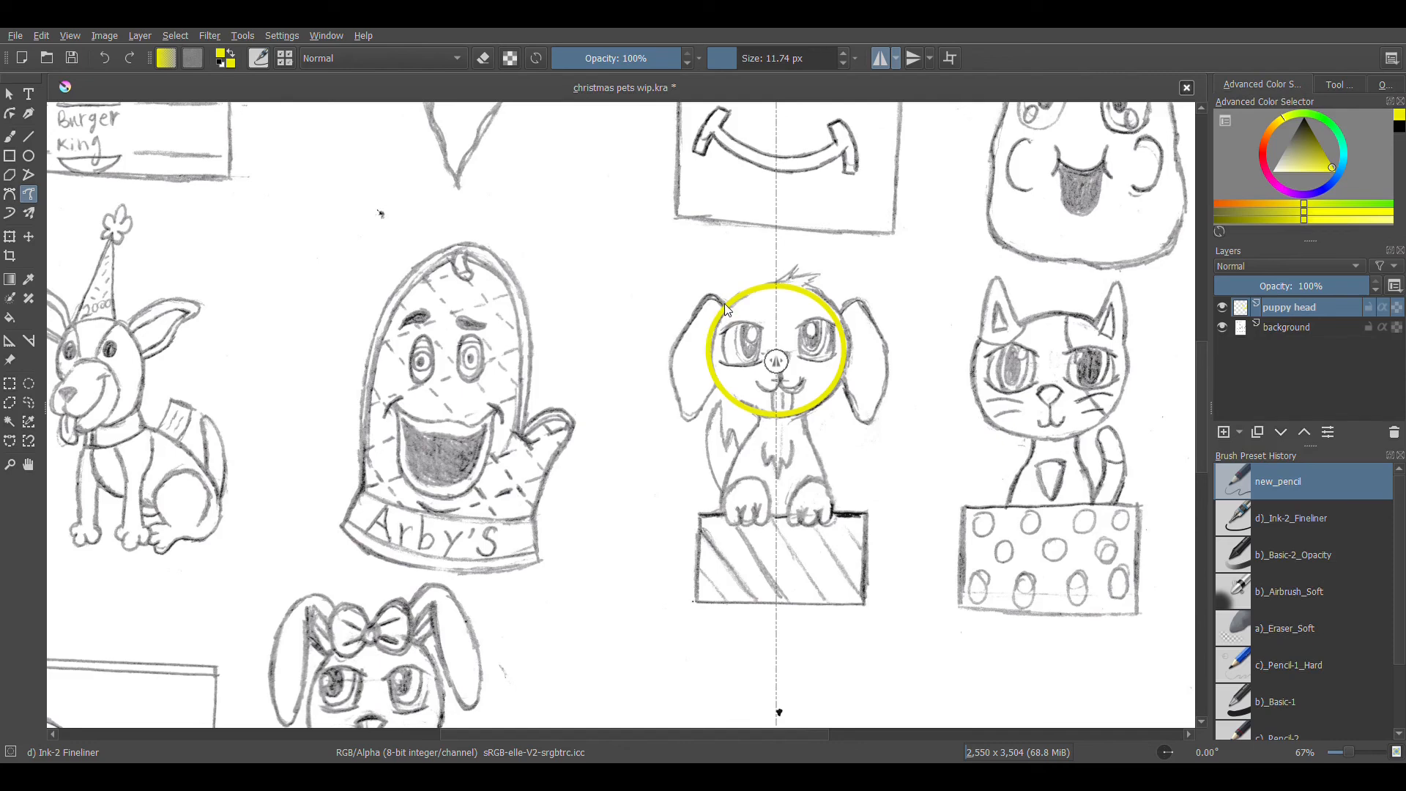
mouse_move(717, 300)
mouse_down()
mouse_move(670, 372)
mouse_move(685, 416)
mouse_move(710, 381)
mouse_up()
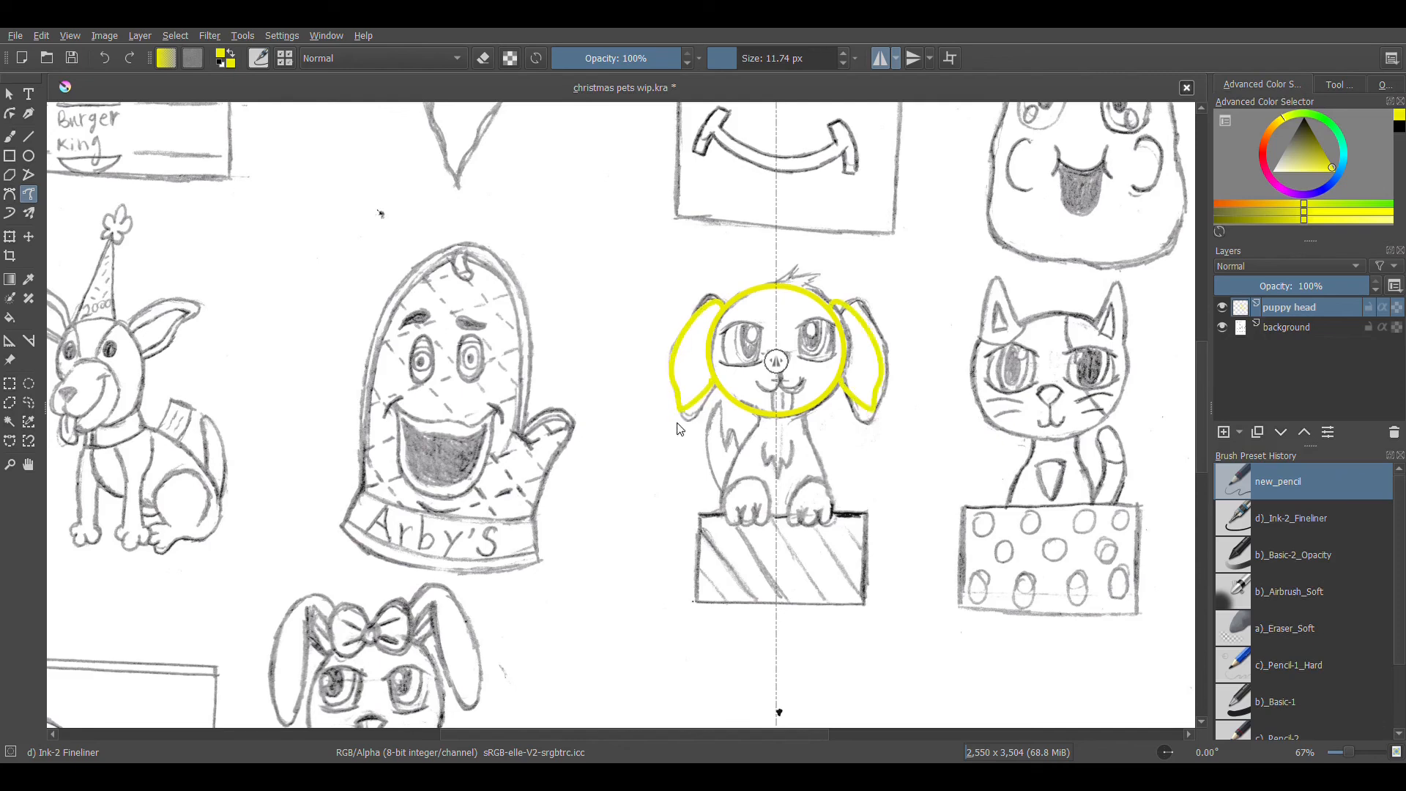
key(ctrl+z)
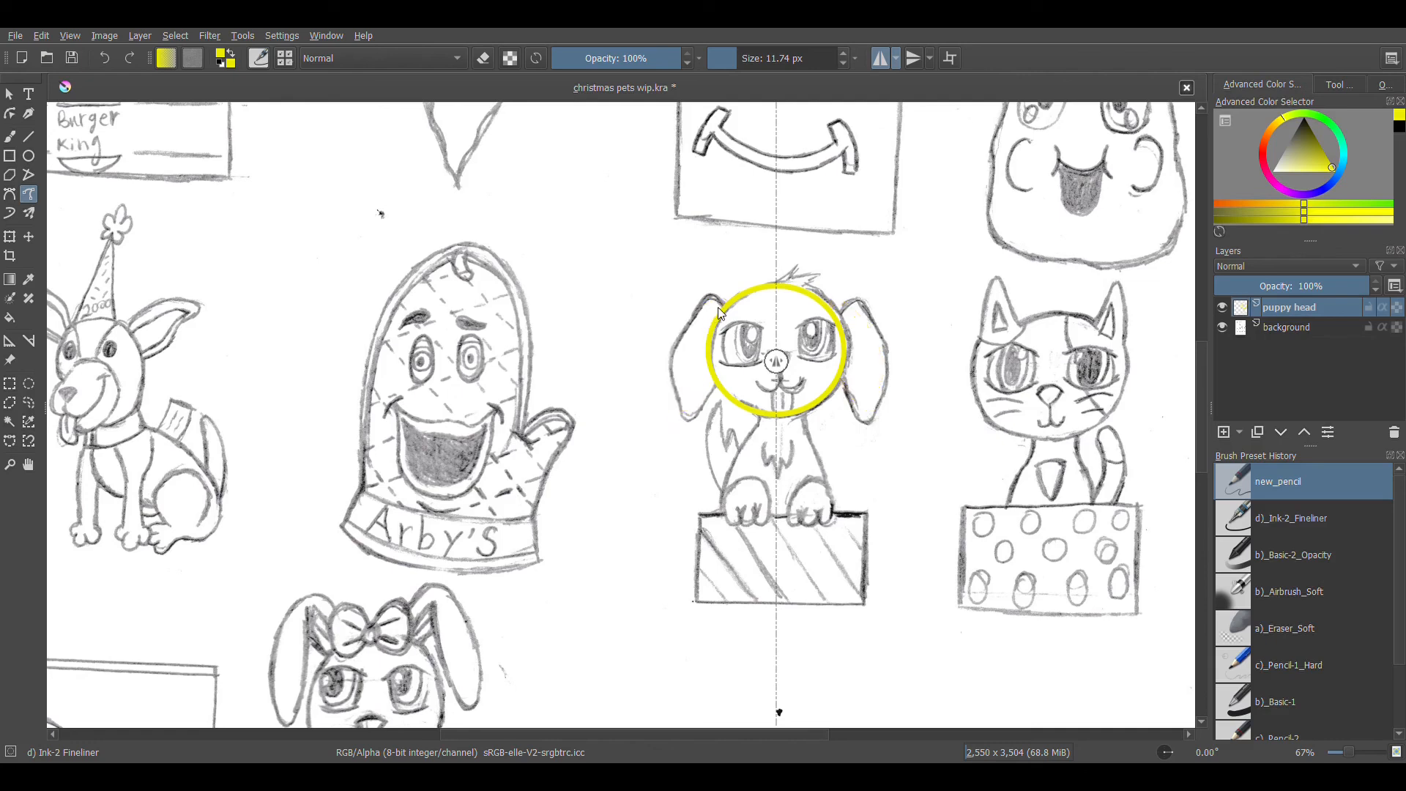
mouse_move(723, 302)
mouse_down()
mouse_move(692, 312)
mouse_move(687, 412)
mouse_move(712, 399)
mouse_move(714, 375)
mouse_up()
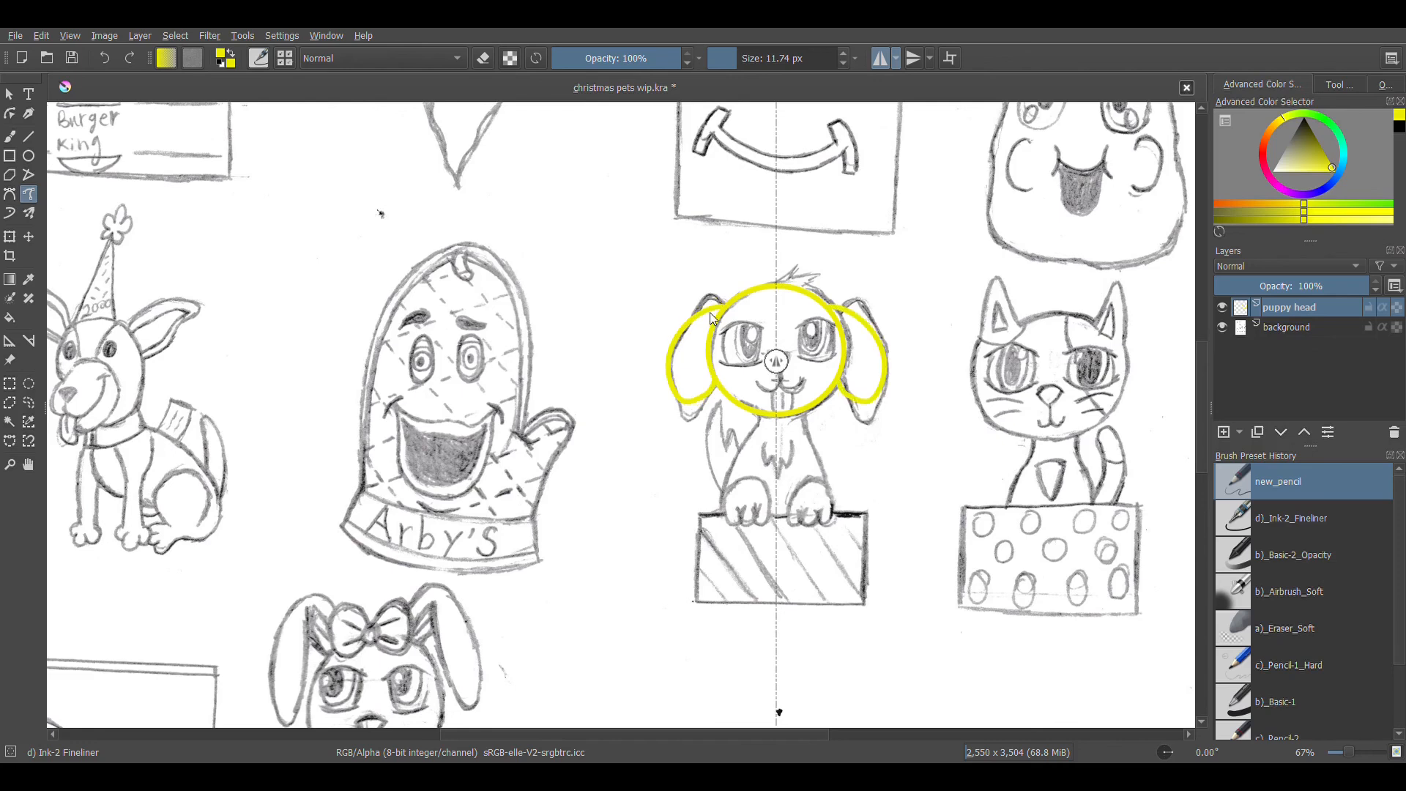
click(1222, 329)
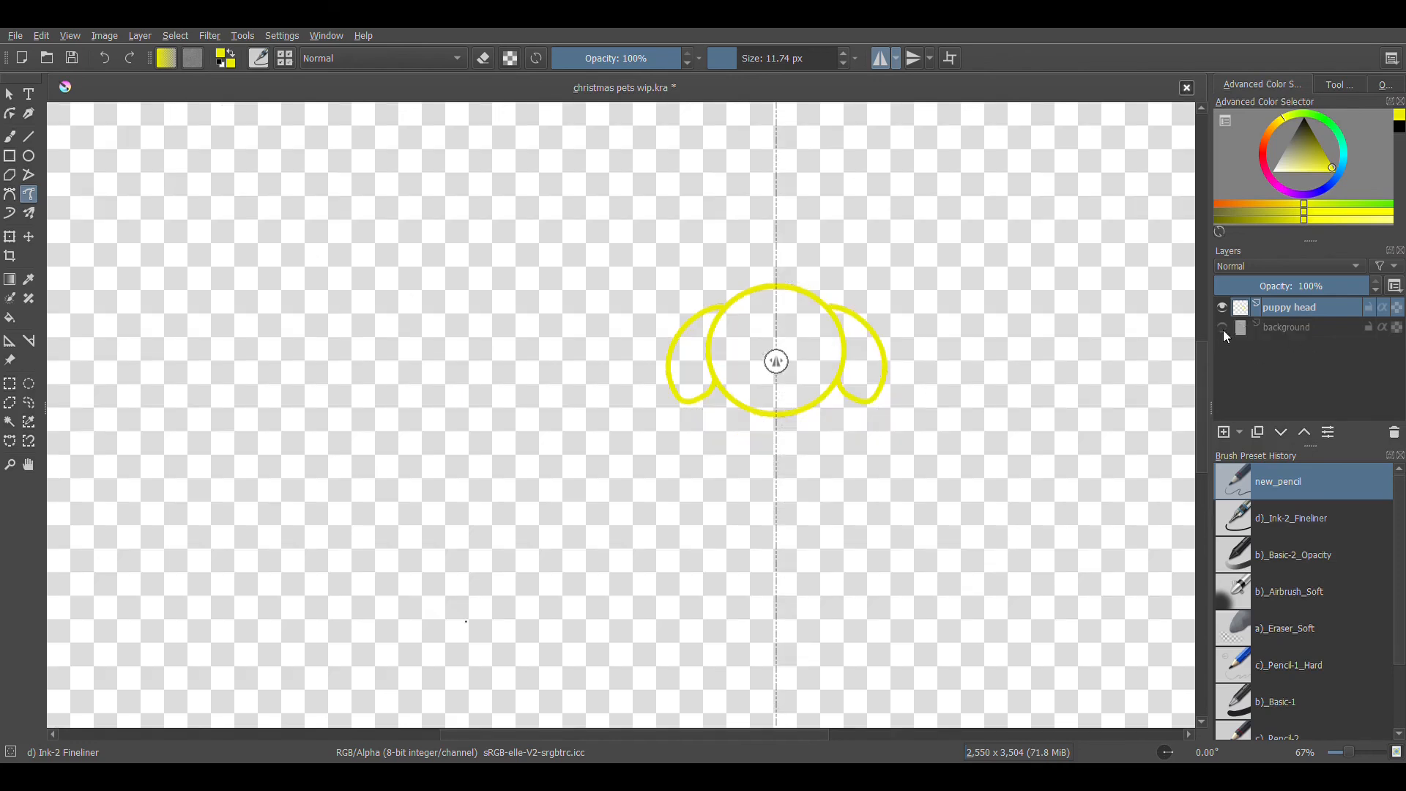
click(1222, 328)
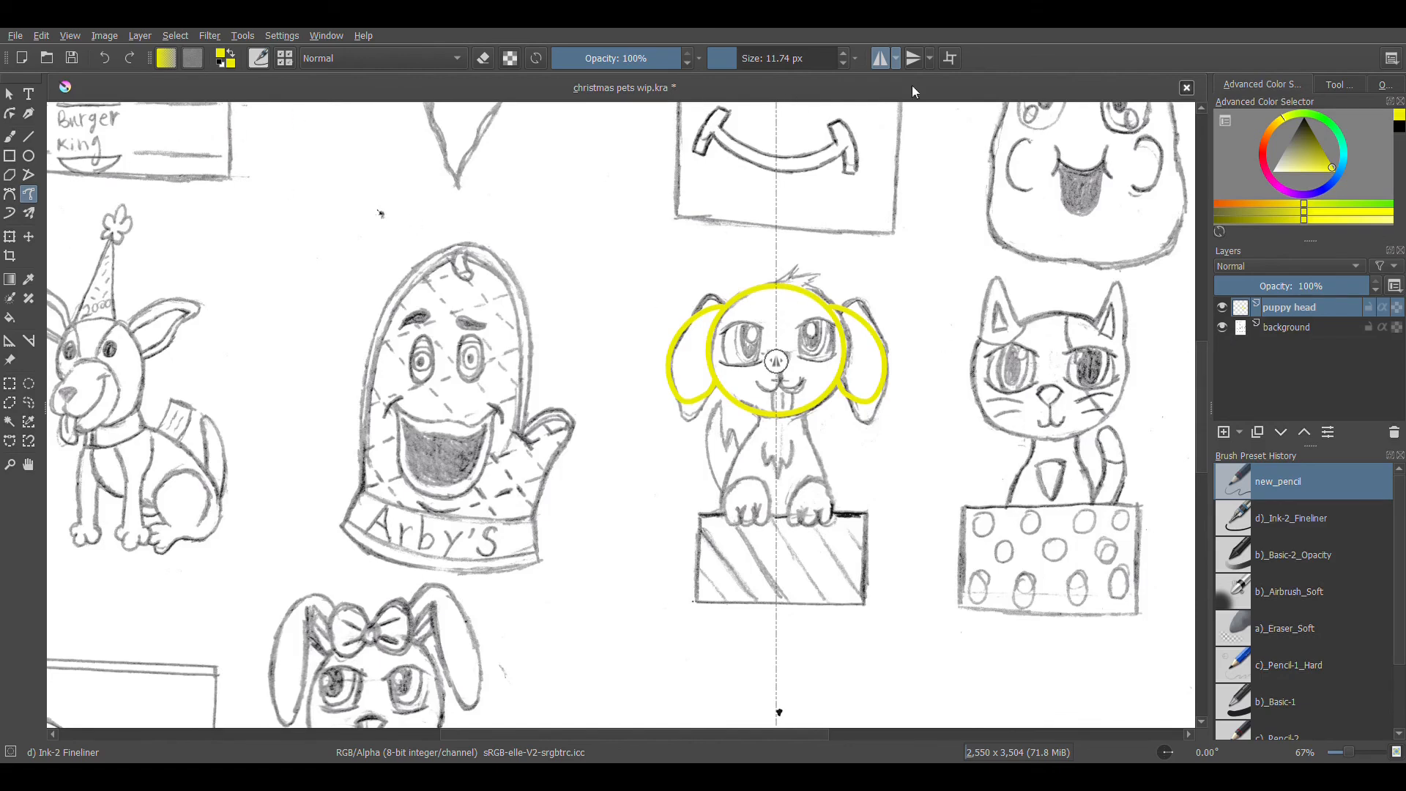
Turn off mirroring, outline the hair tuft on top of the puppy's head, and check it without the background.
click(878, 63)
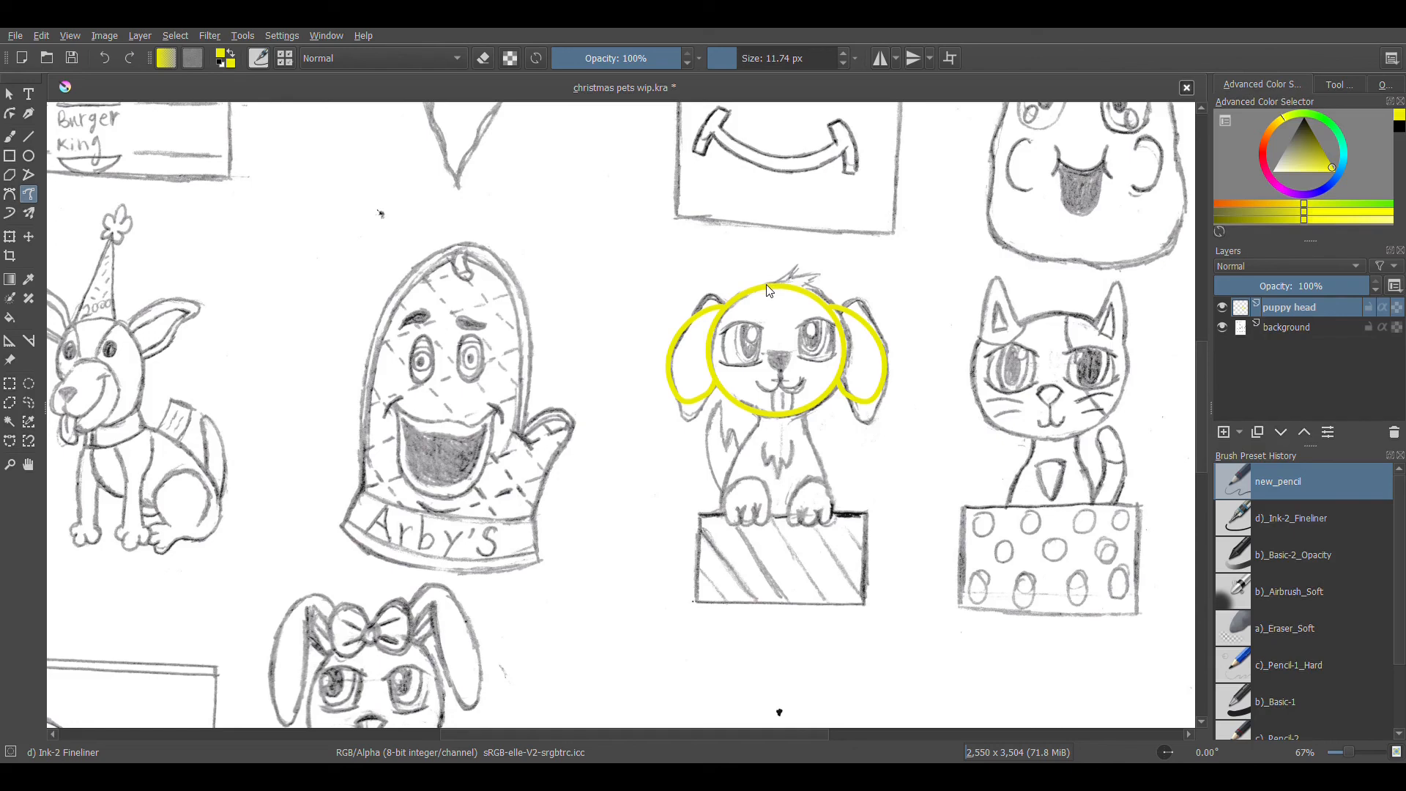
mouse_move(779, 280)
mouse_down()
mouse_move(816, 265)
mouse_move(803, 289)
mouse_up()
click(1222, 328)
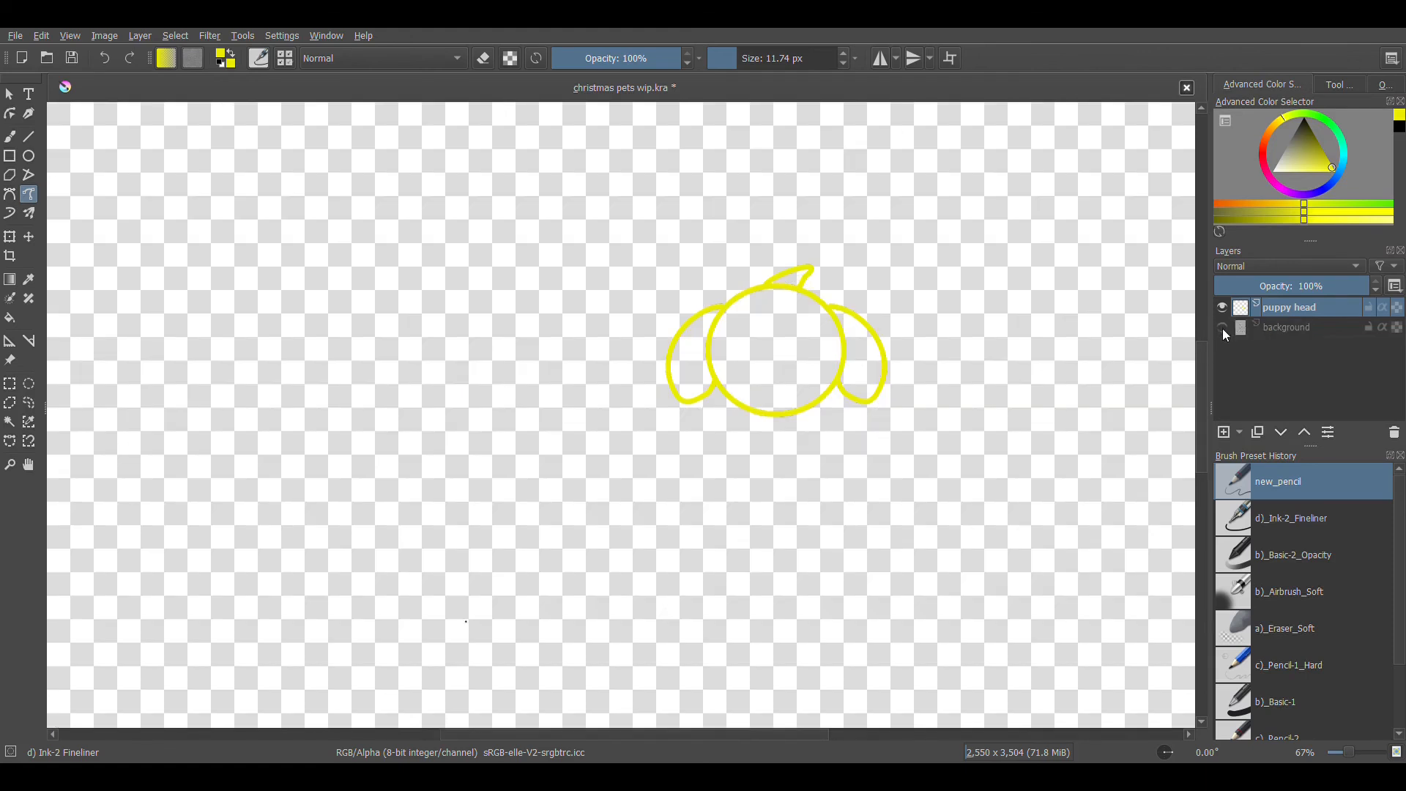
click(1223, 327)
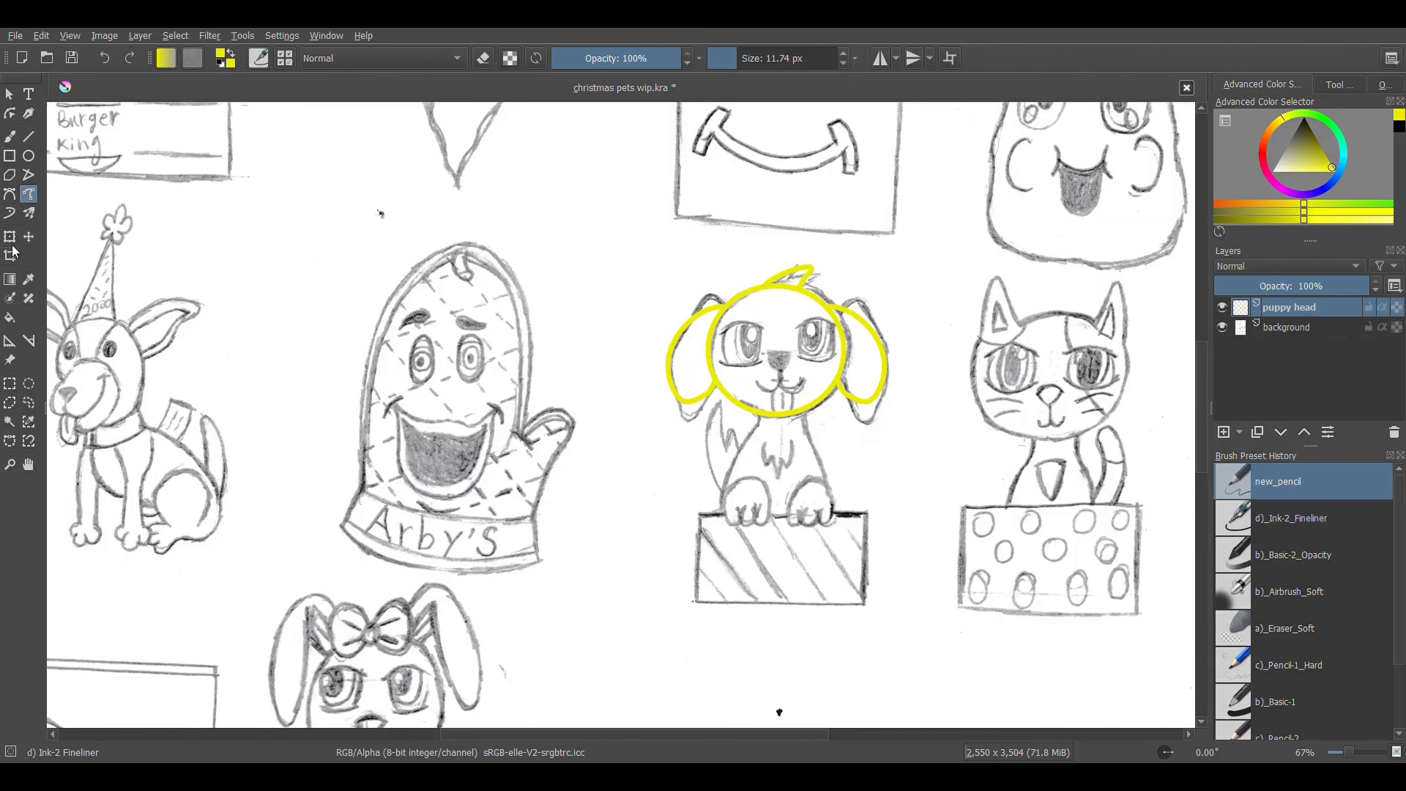
Fill the puppy's head, both ears and the hair tuft with yellow.
click(10, 320)
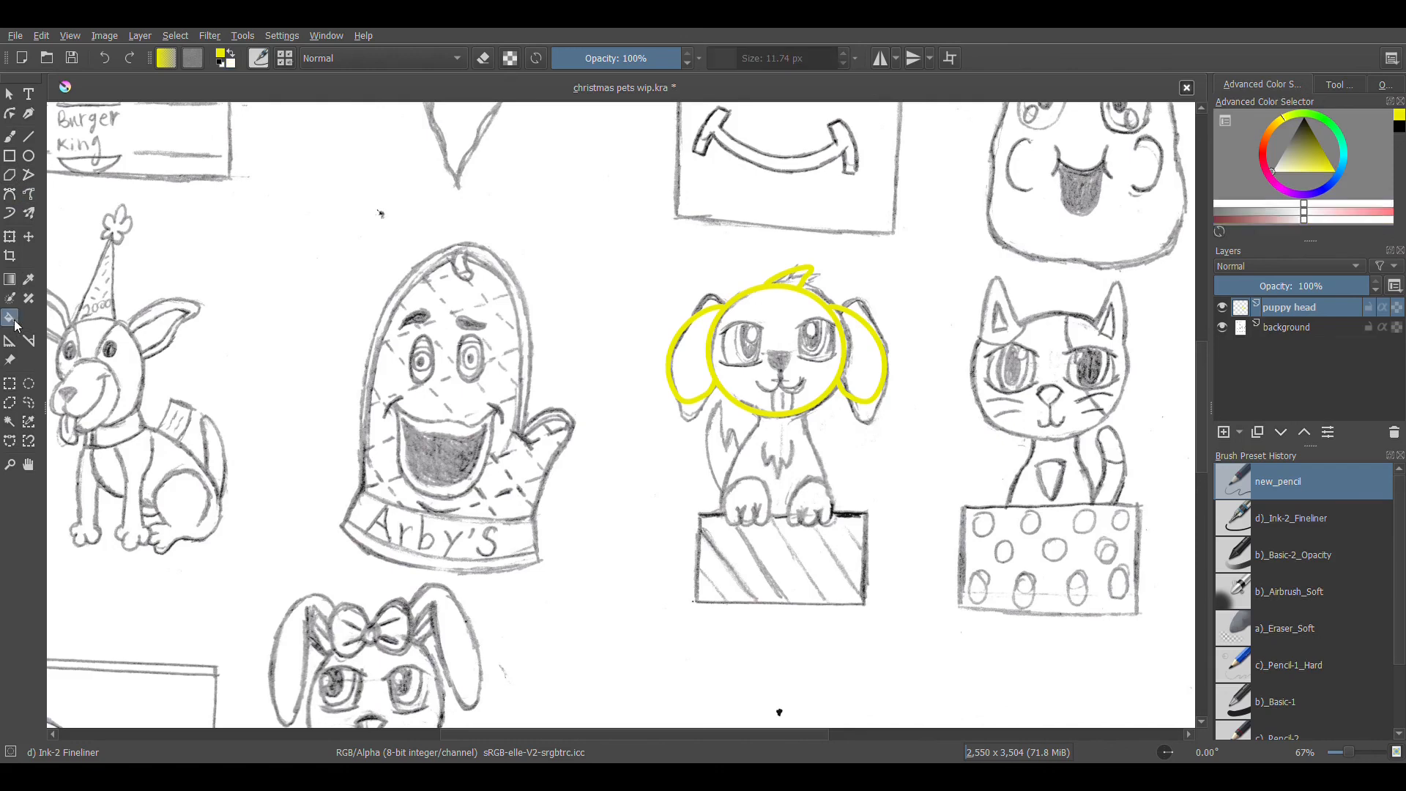
click(798, 334)
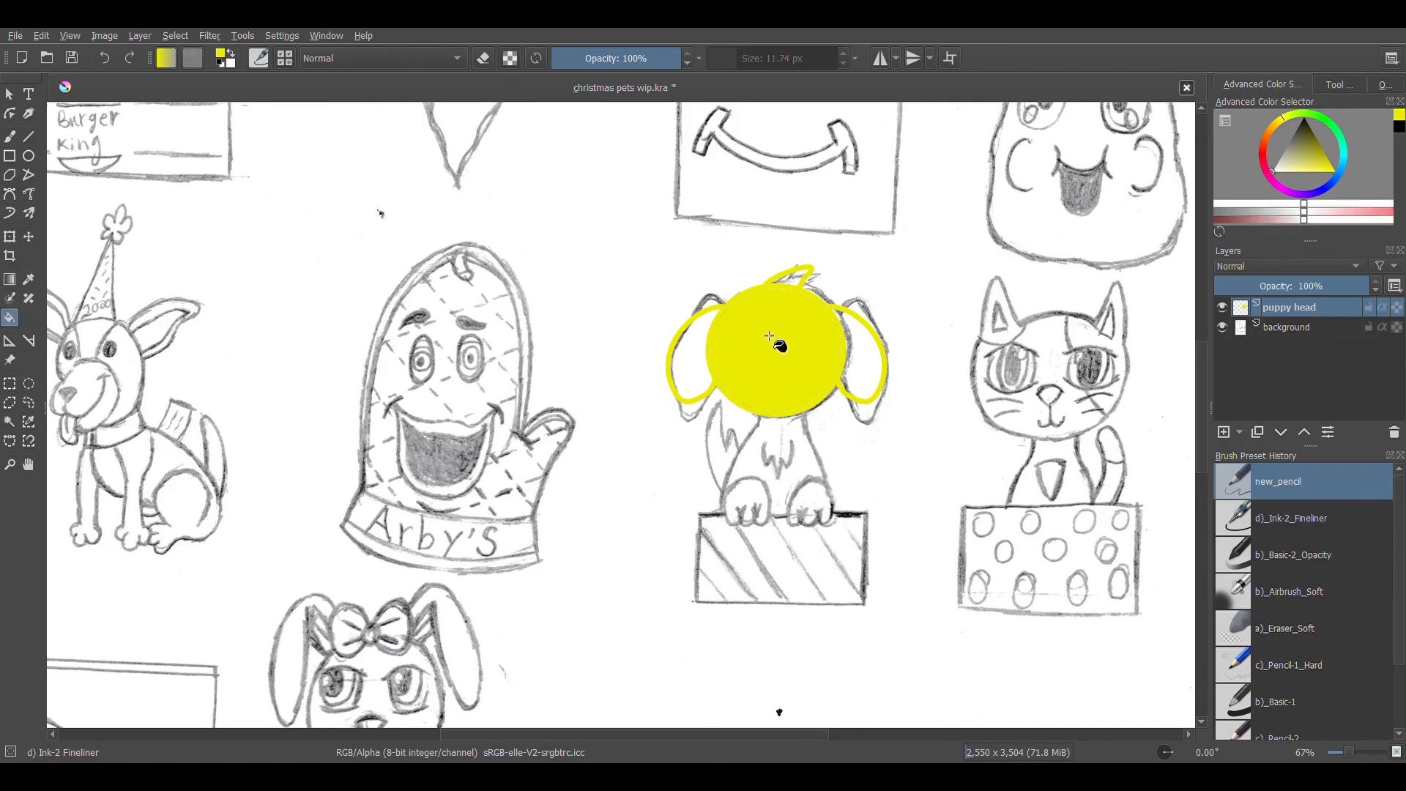
click(696, 364)
click(861, 346)
click(798, 283)
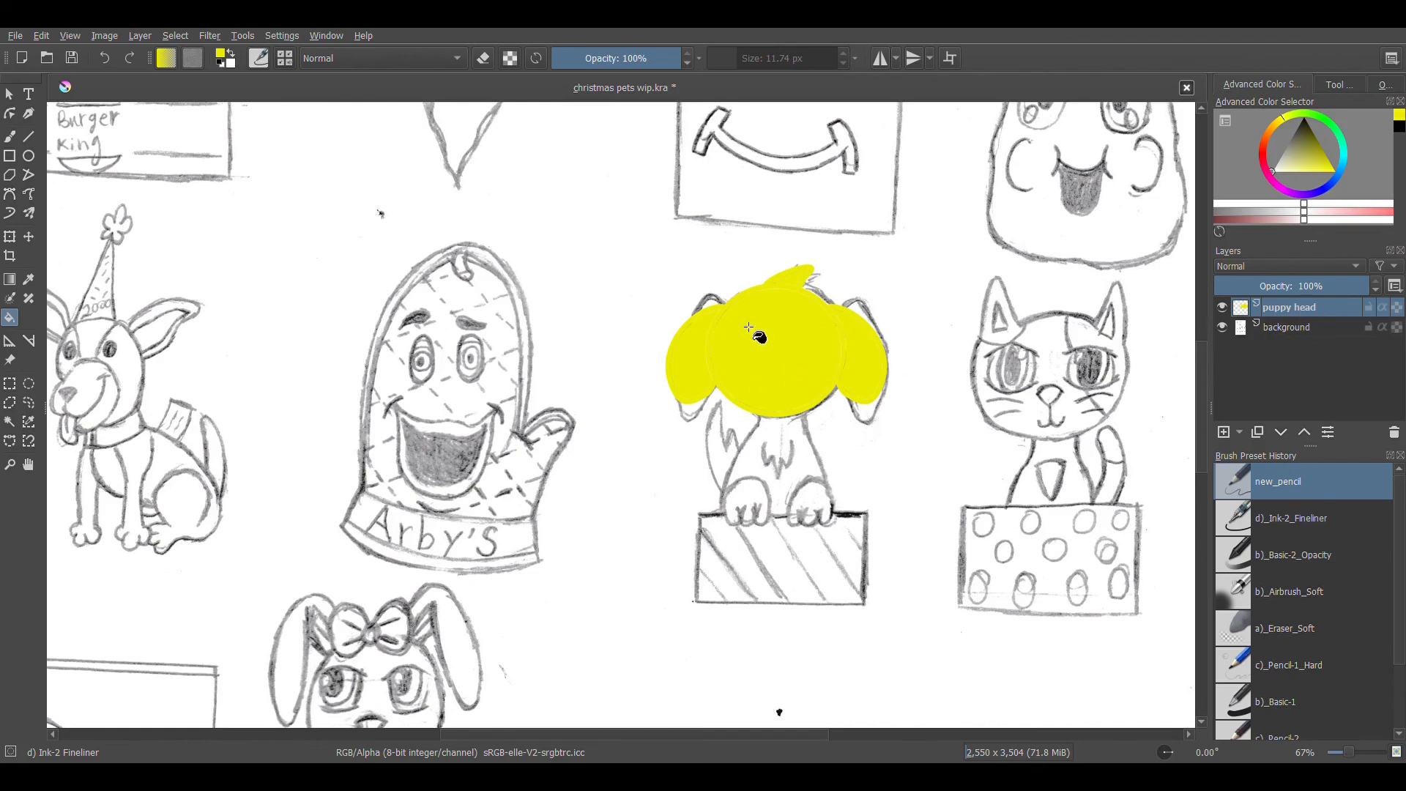
Paint over the thin unfilled seams between the puppy's head, ears and tuft with the yellow freehand brush.
click(11, 138)
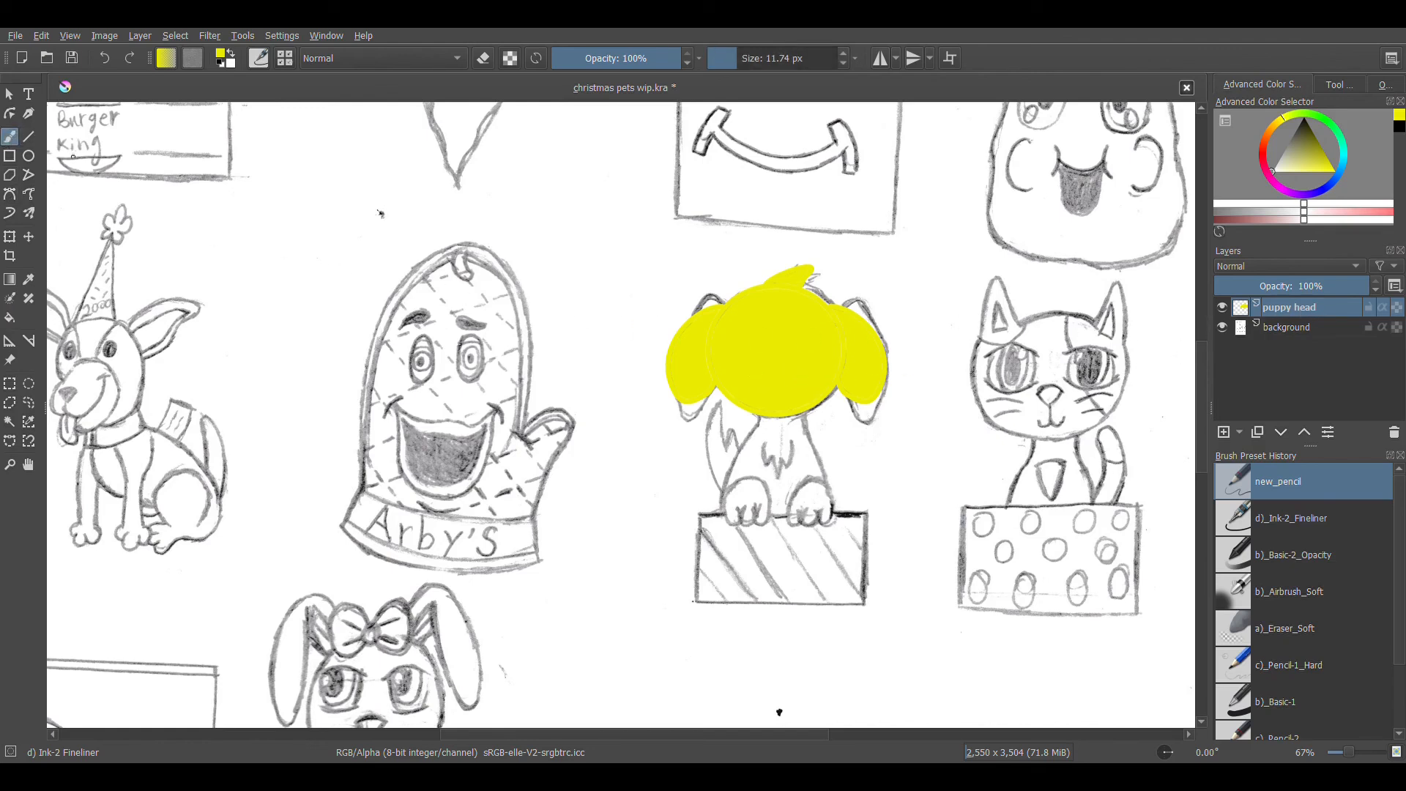
key(plus)
key(plus)
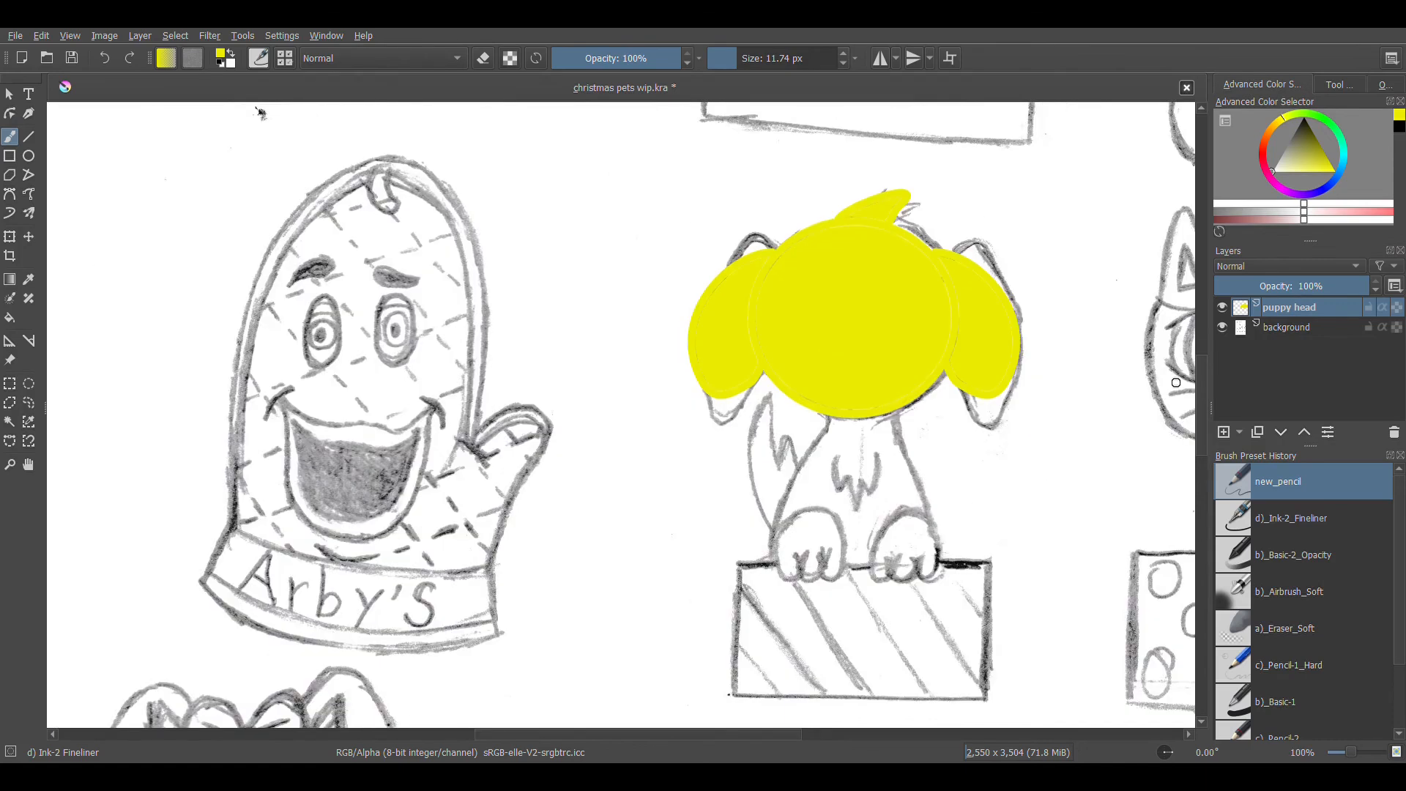
drag(976, 460, 888, 495)
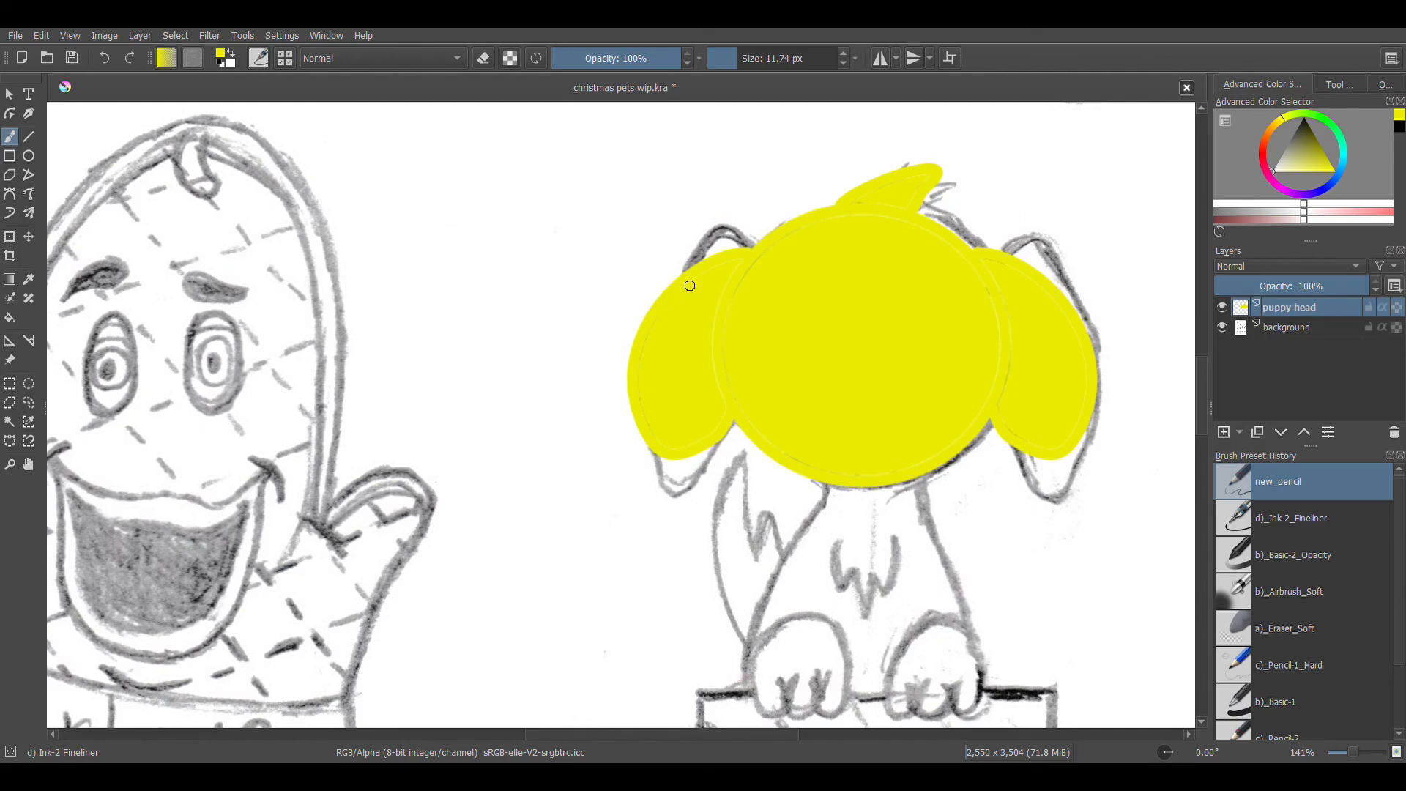
drag(725, 275, 720, 378)
Compare the yellow head shape with the pencil sketch by switching the puppy head and background layers off and on.
click(1222, 327)
click(1223, 327)
click(1223, 308)
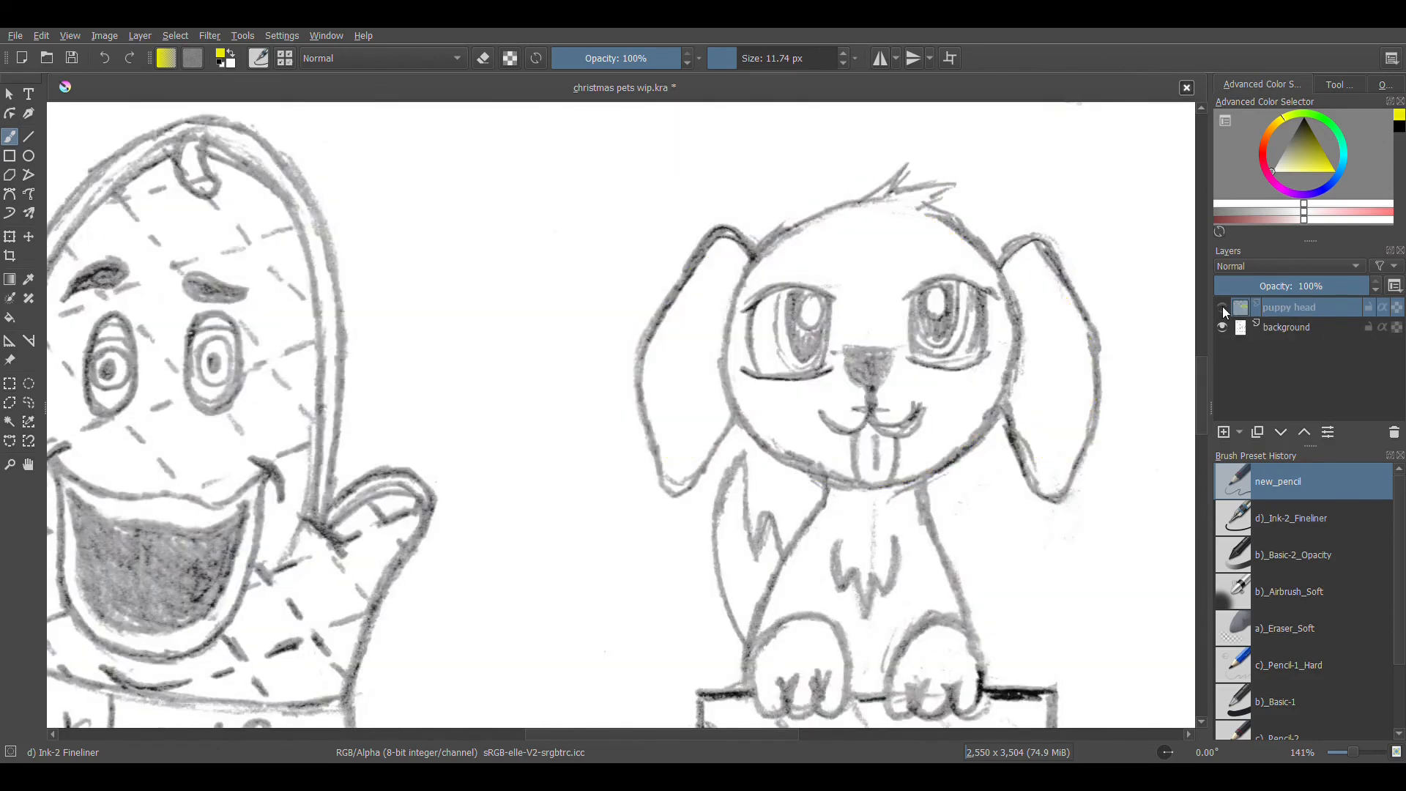
click(1224, 307)
click(1226, 308)
click(1227, 309)
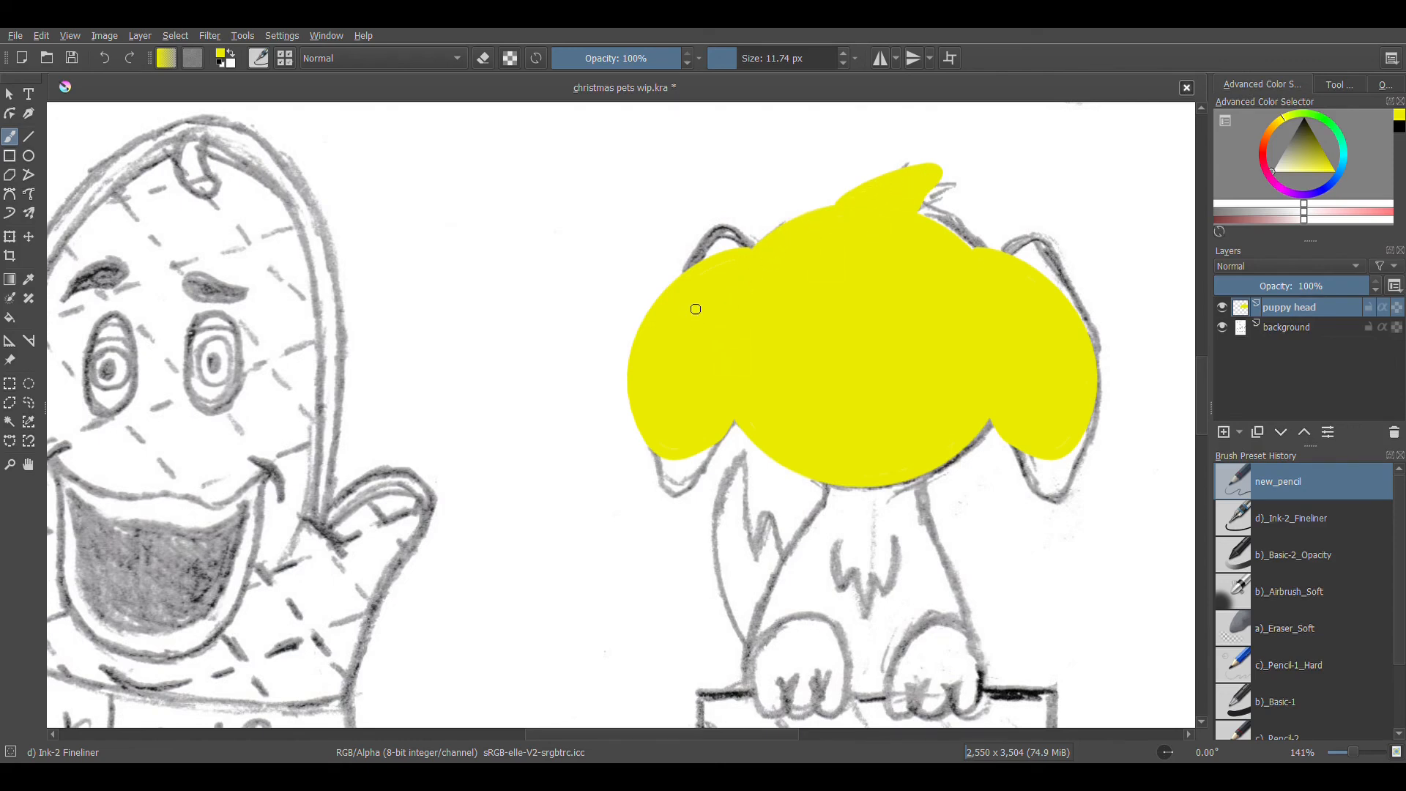
click(1218, 310)
click(1220, 310)
click(1221, 326)
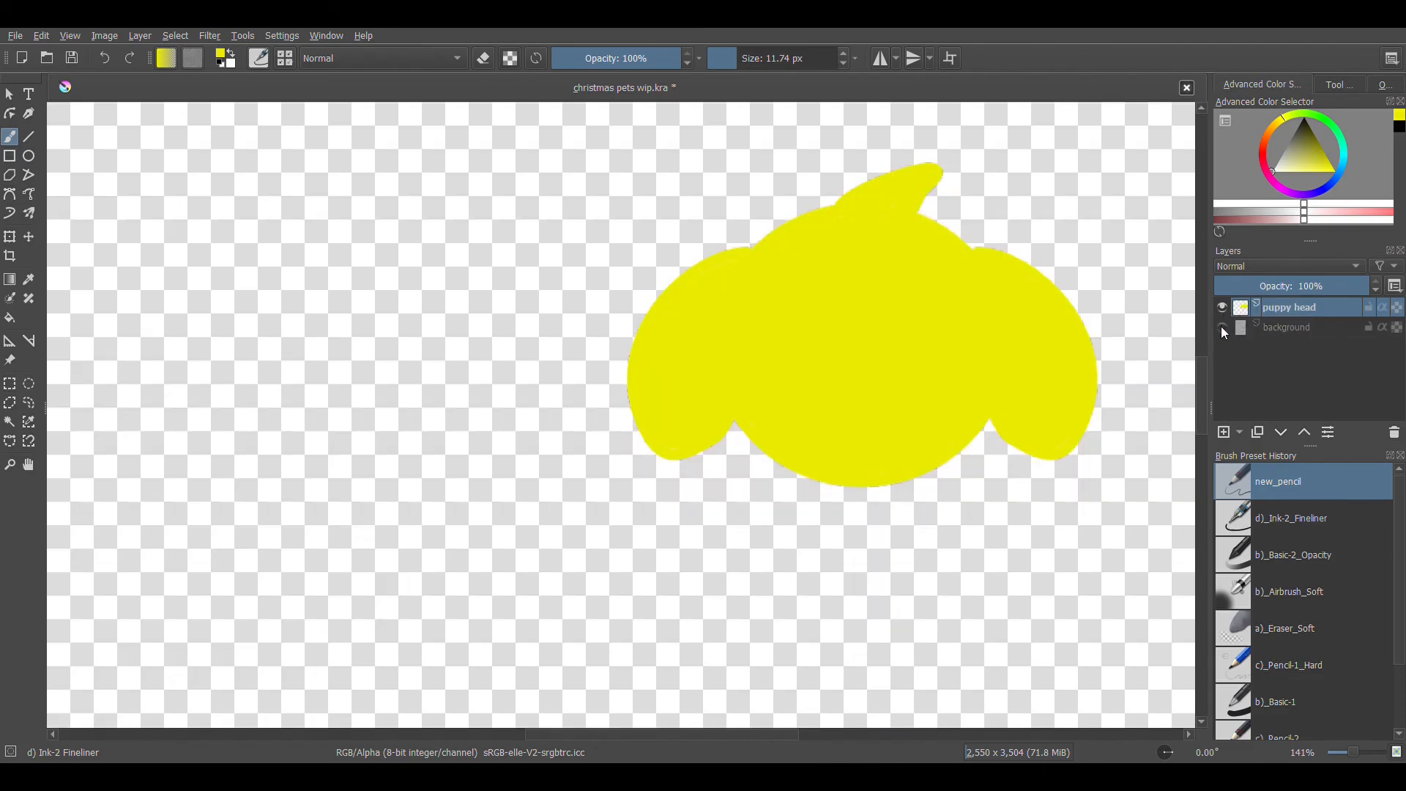
Show the background sketch again and set the brush size to 10.89 px.
click(1222, 328)
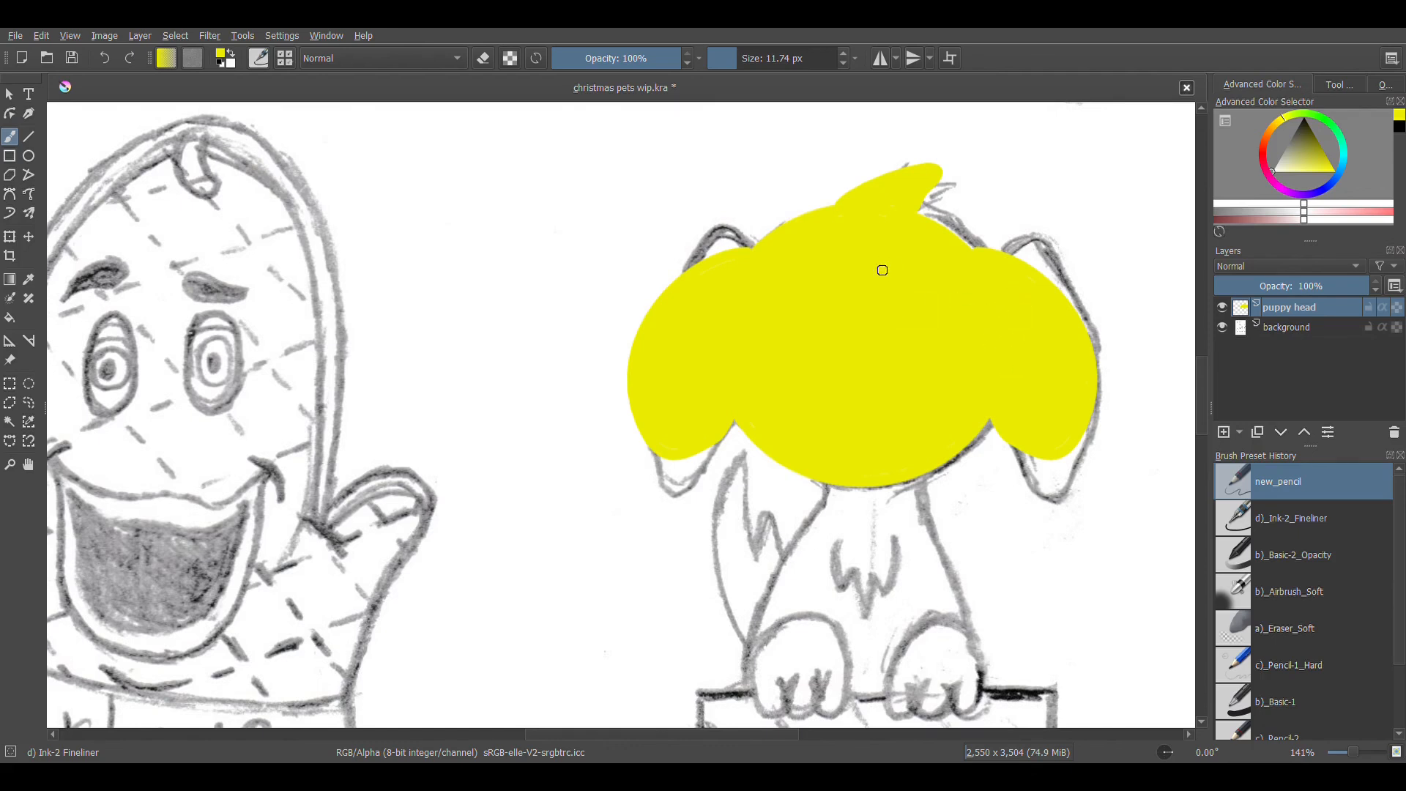
mouse_move(755, 73)
mouse_down()
mouse_move(842, 64)
mouse_move(767, 64)
mouse_up()
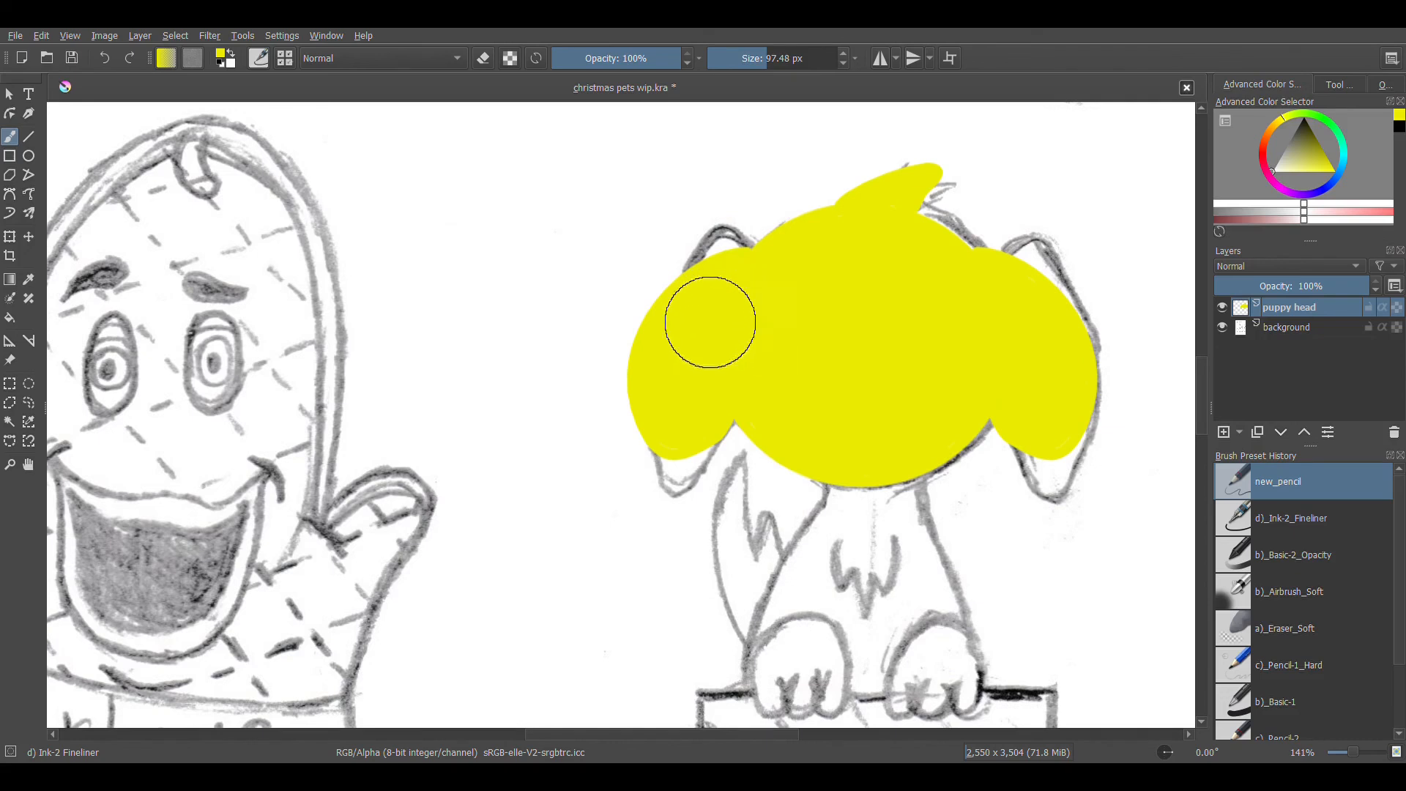
drag(772, 71, 745, 73)
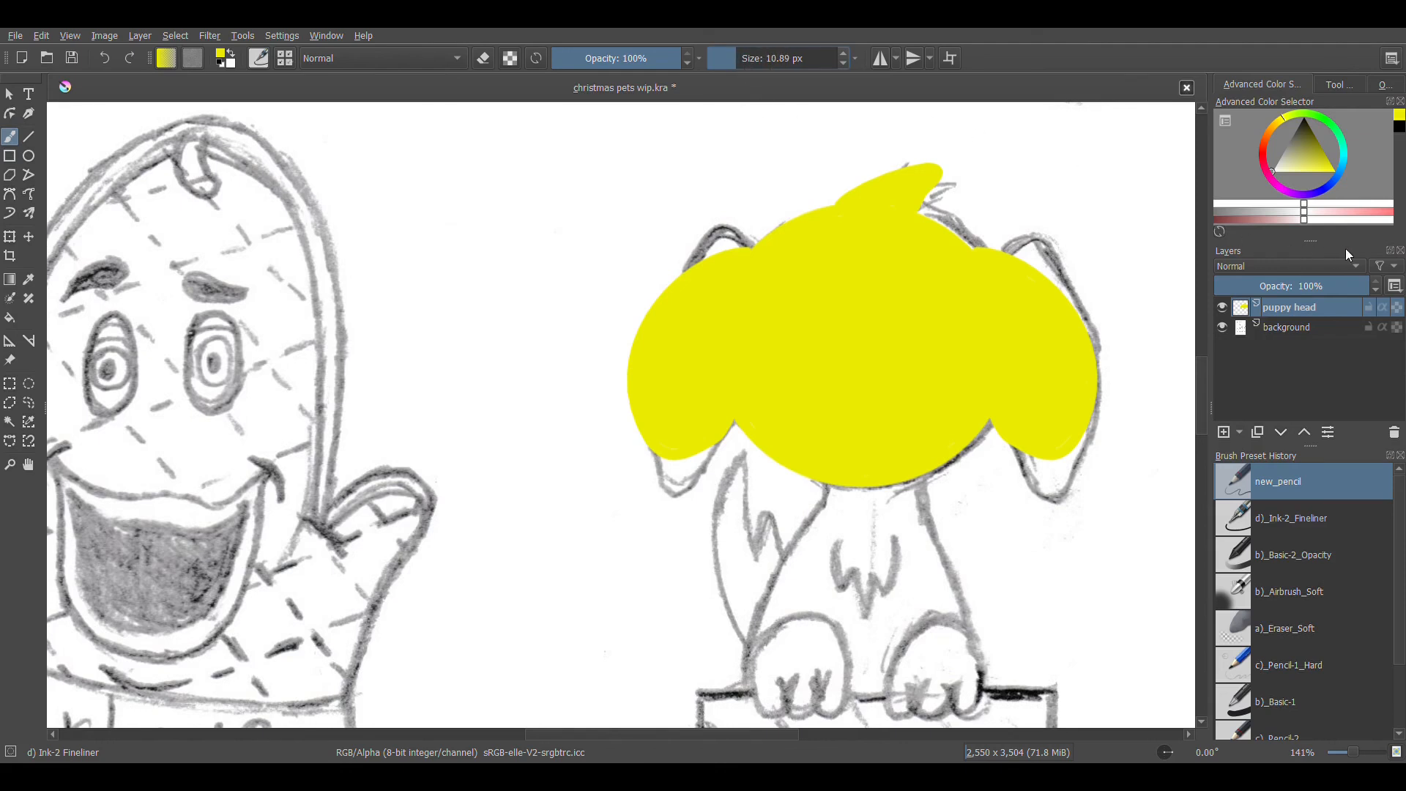
Examine the sheet of pencil sketches surrounding the yellow puppy head.
key(minus)
key(minus)
key(minus)
key(minus)
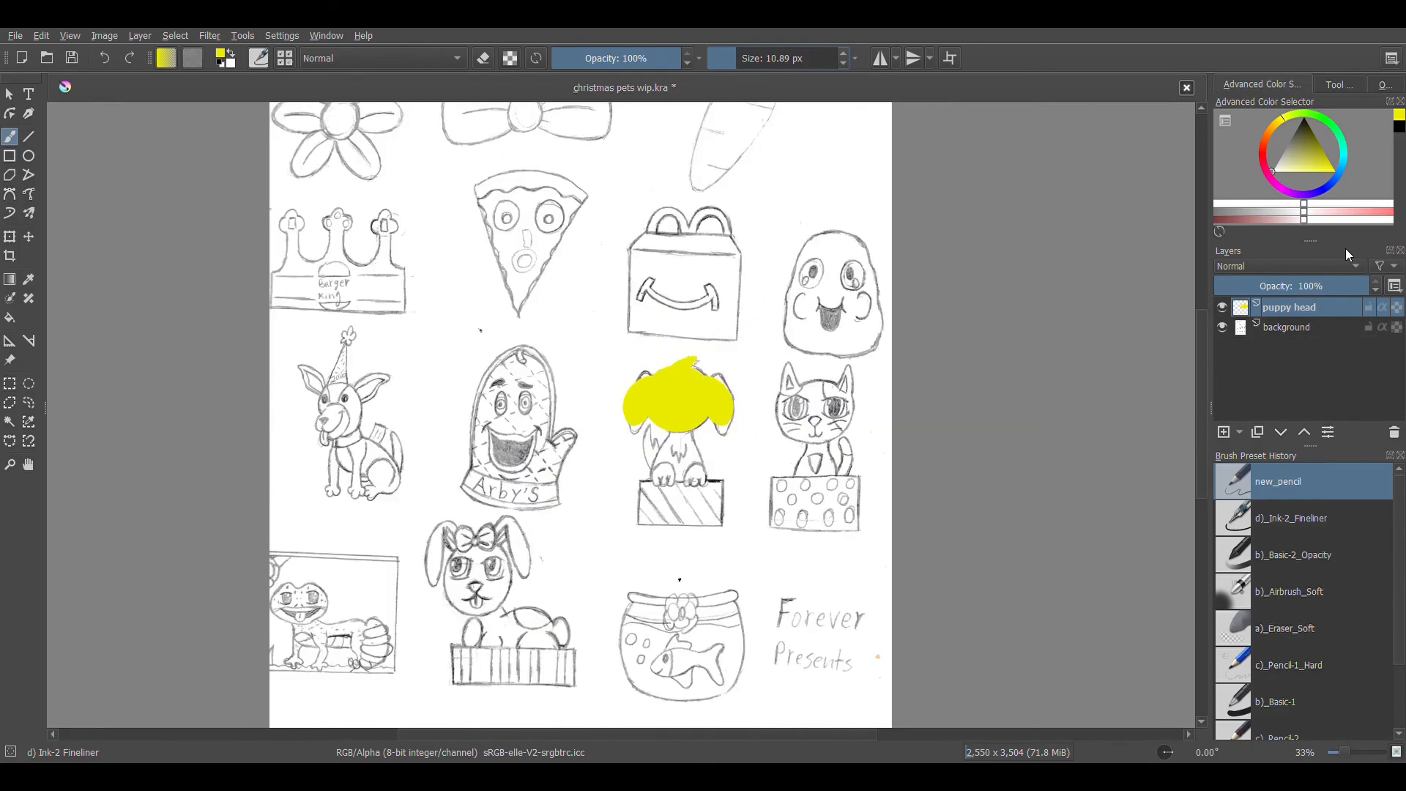
key(plus)
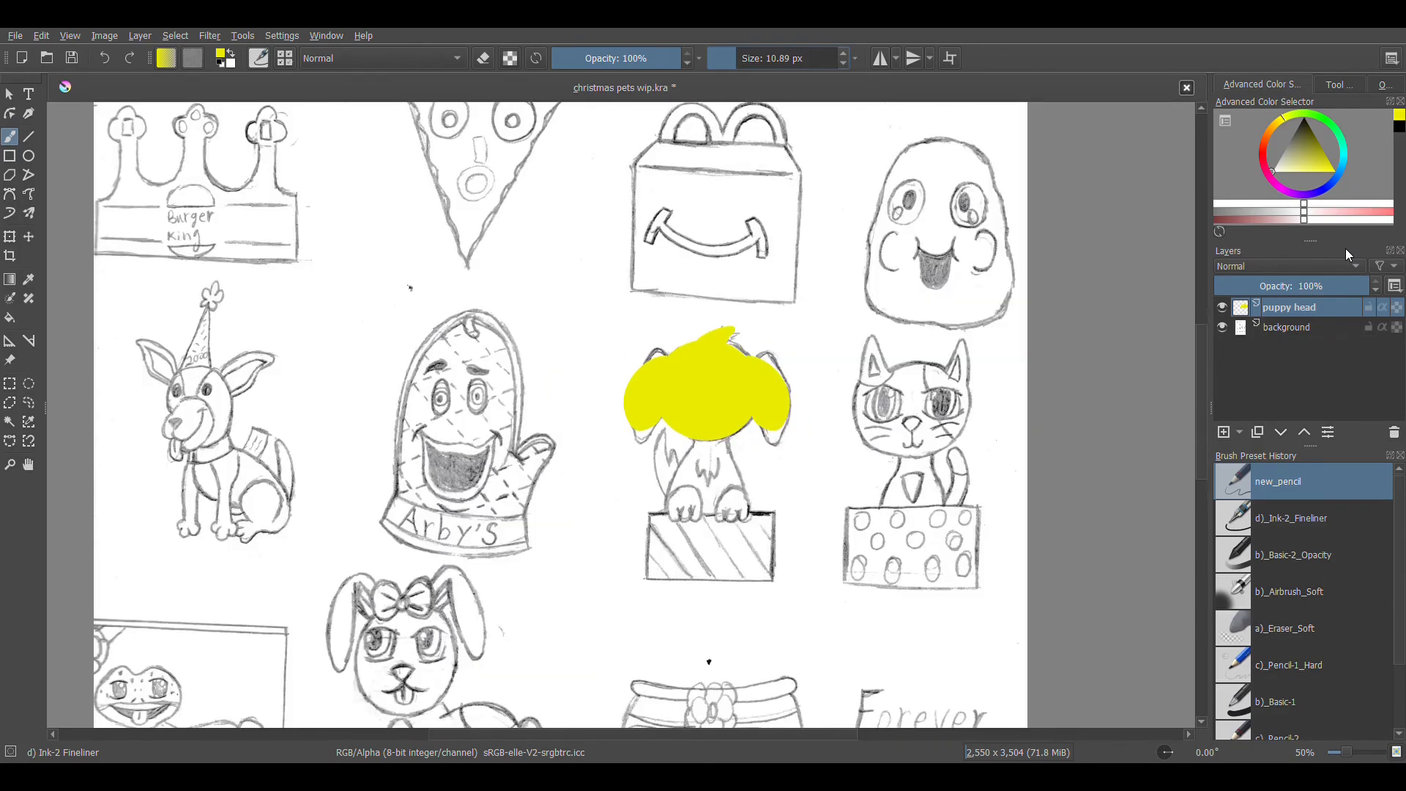
key(minus)
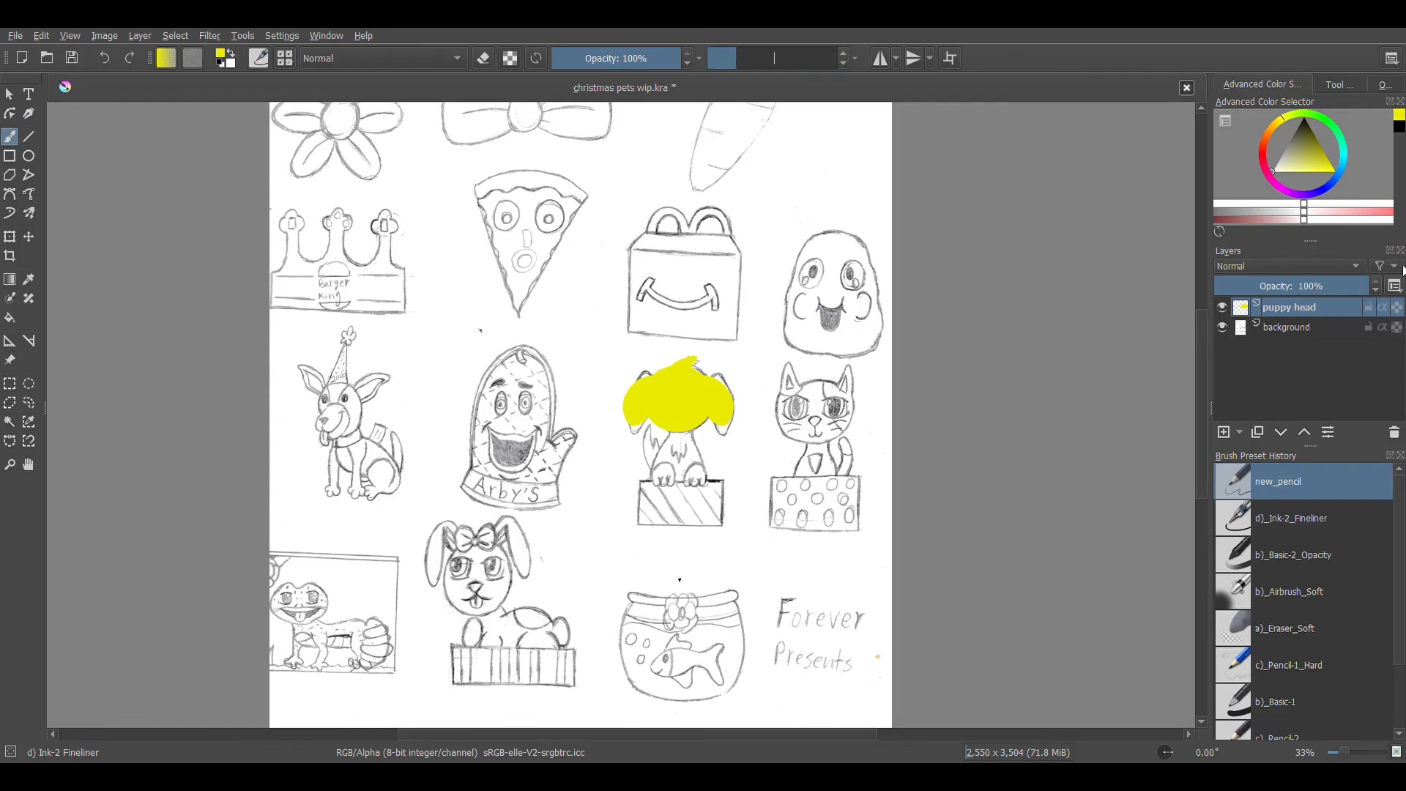
drag(853, 372, 863, 305)
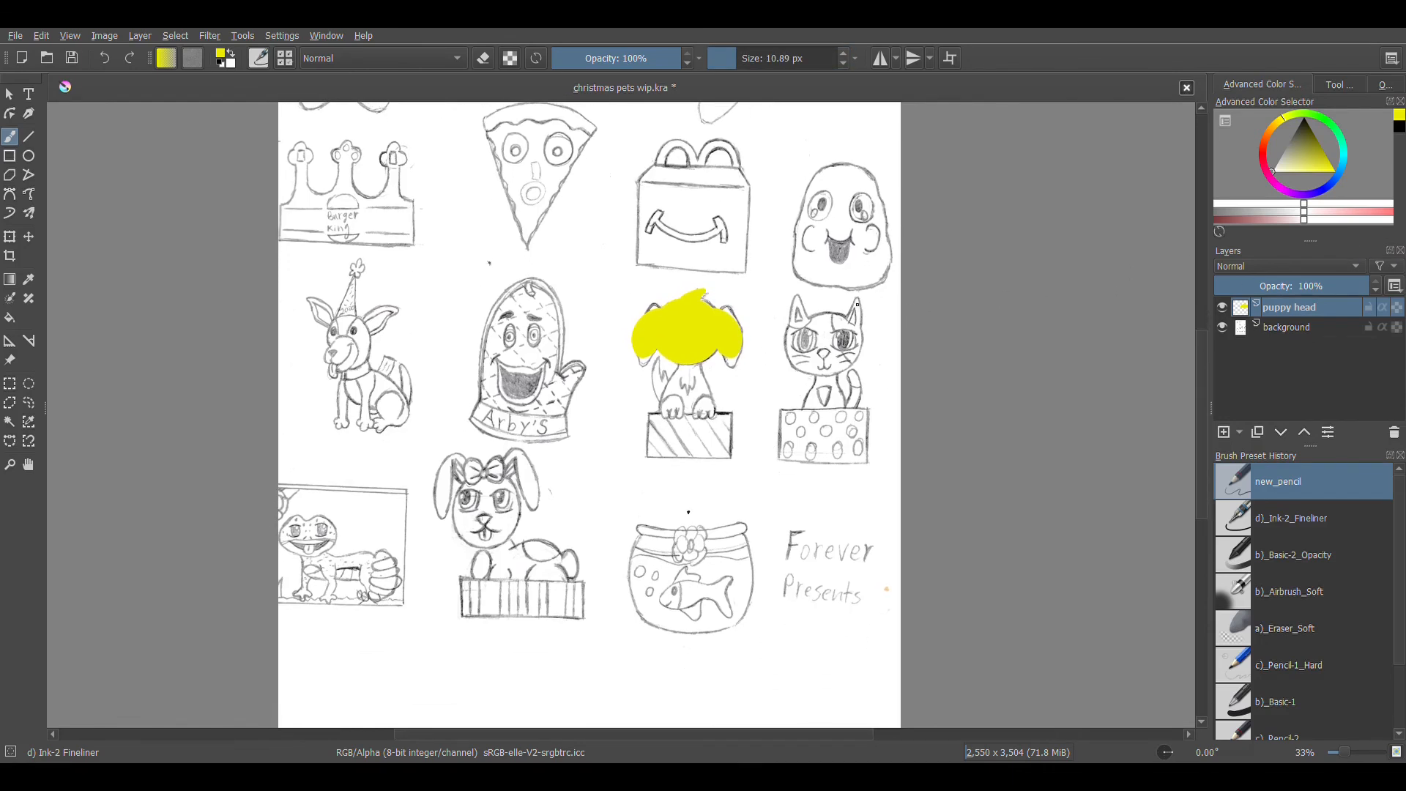
drag(808, 405, 837, 453)
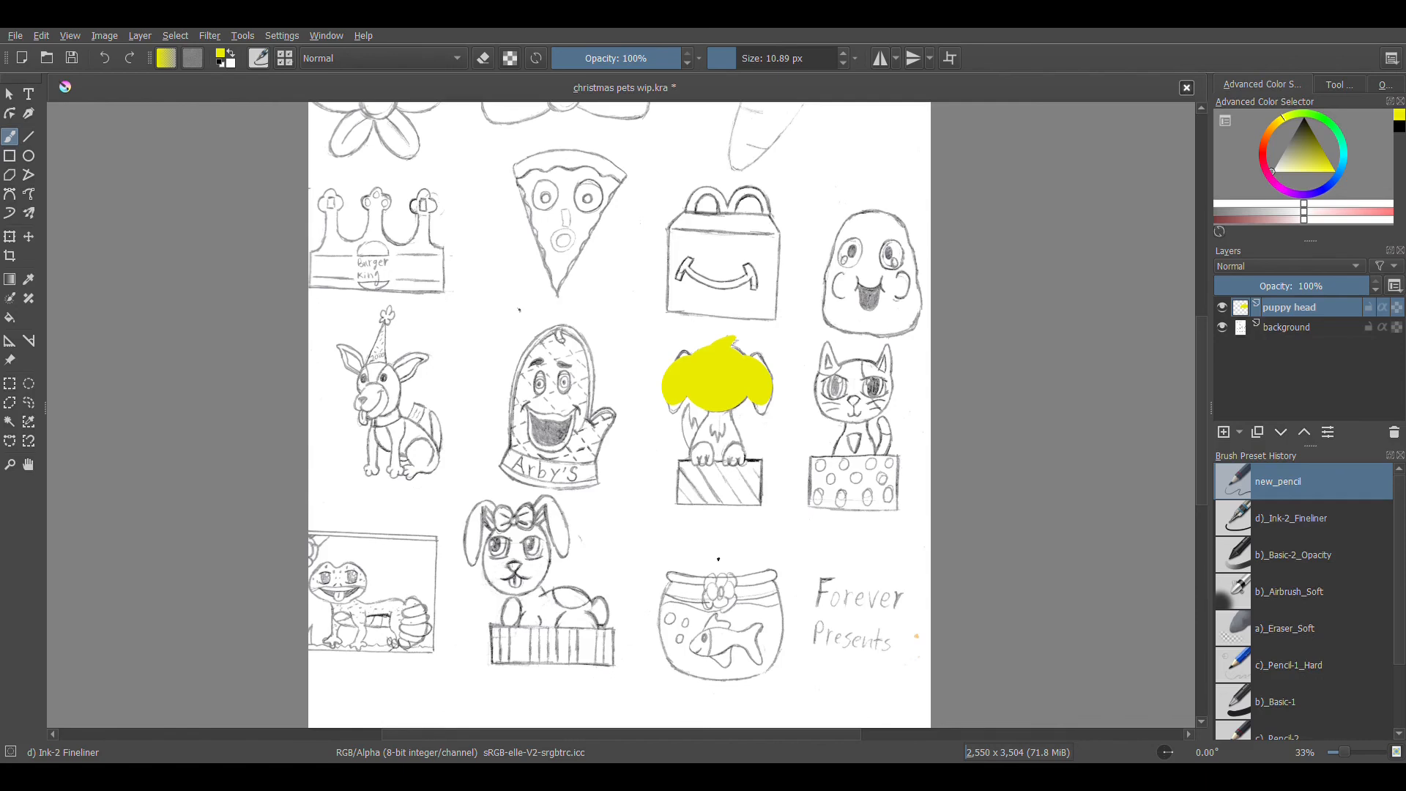
Add a new paint layer above the puppy head layer and name it puppy body.
key(plus)
key(plus)
key(plus)
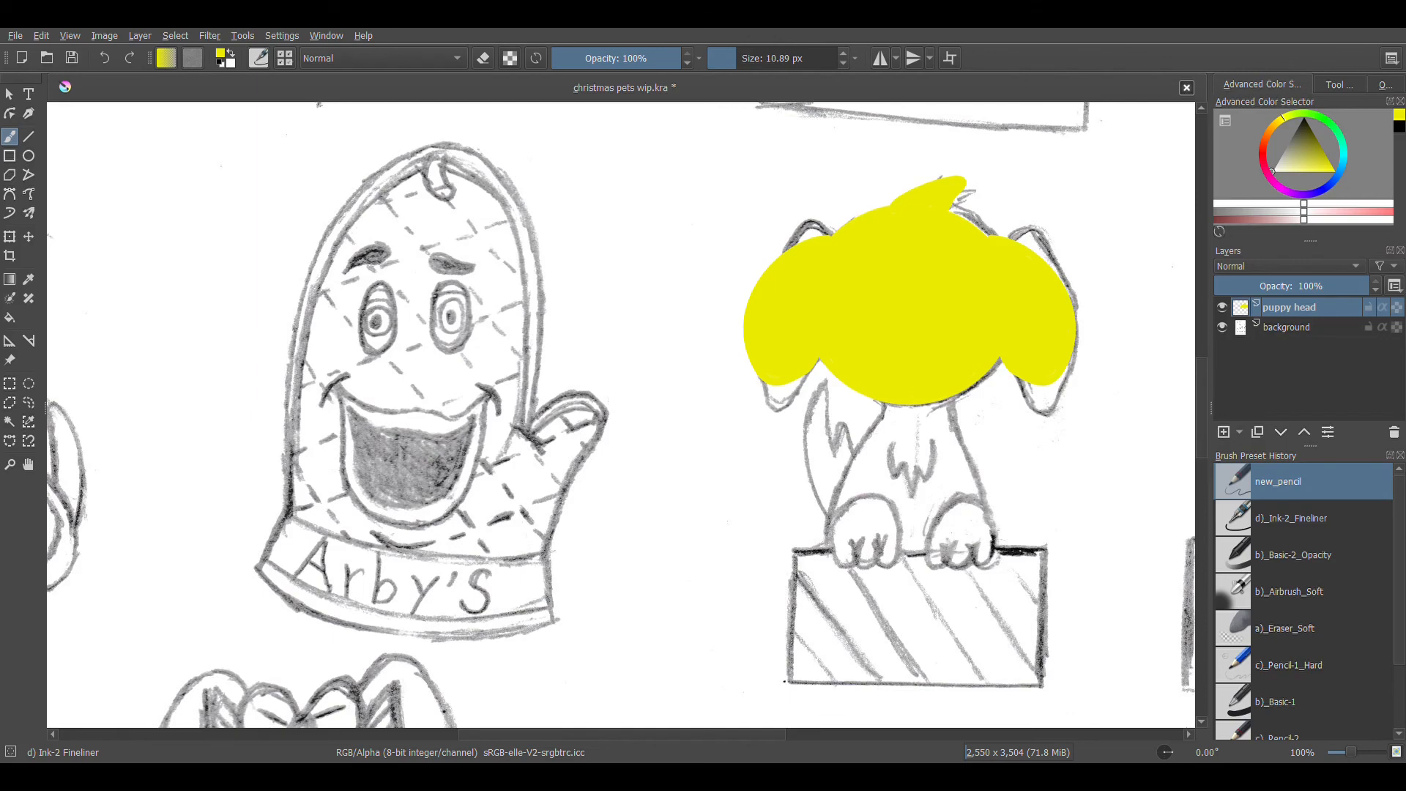
drag(1036, 532, 828, 563)
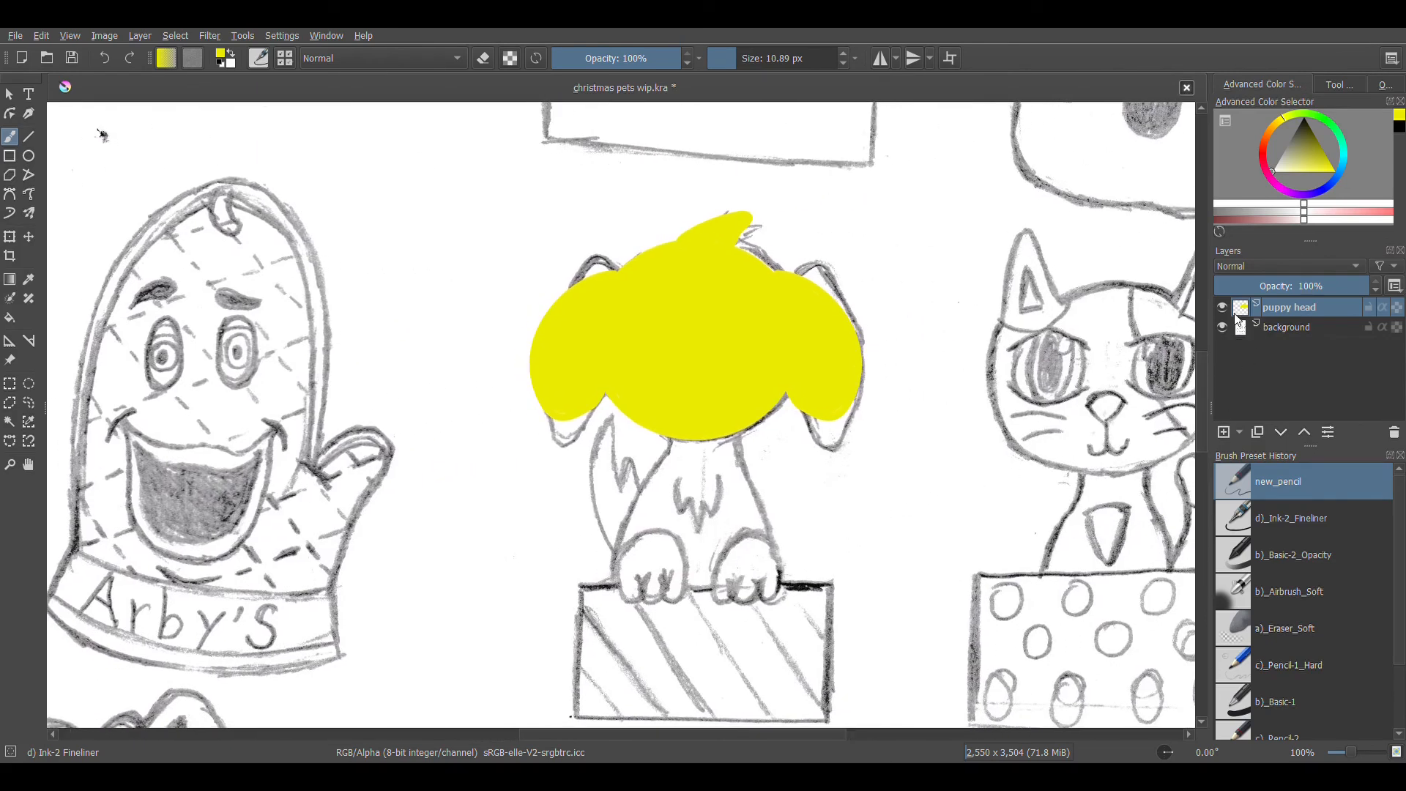
click(1224, 433)
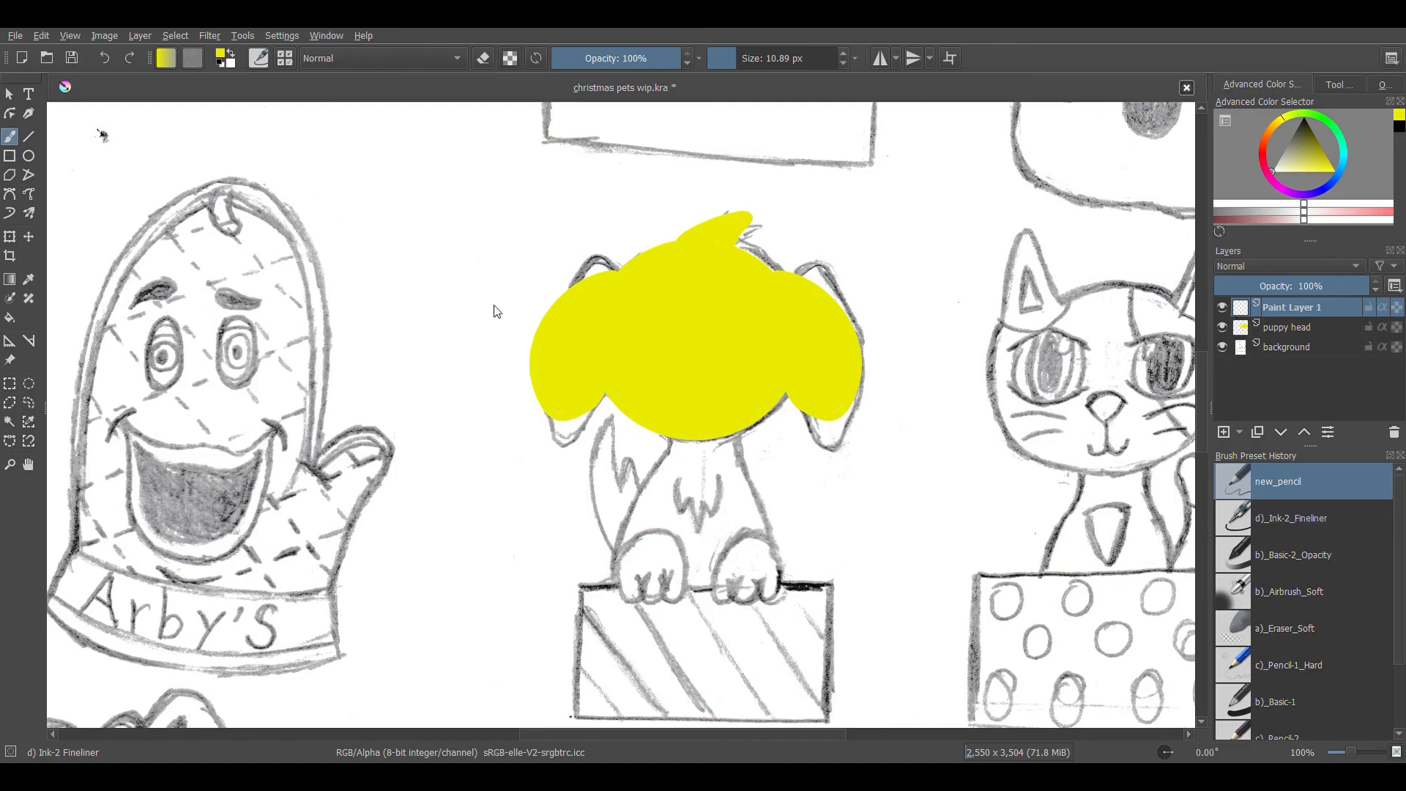
key(F2)
Turn on horizontal mirroring, align its axis with the middle of the puppy's body, and choose the Freehand Path tool.
click(881, 57)
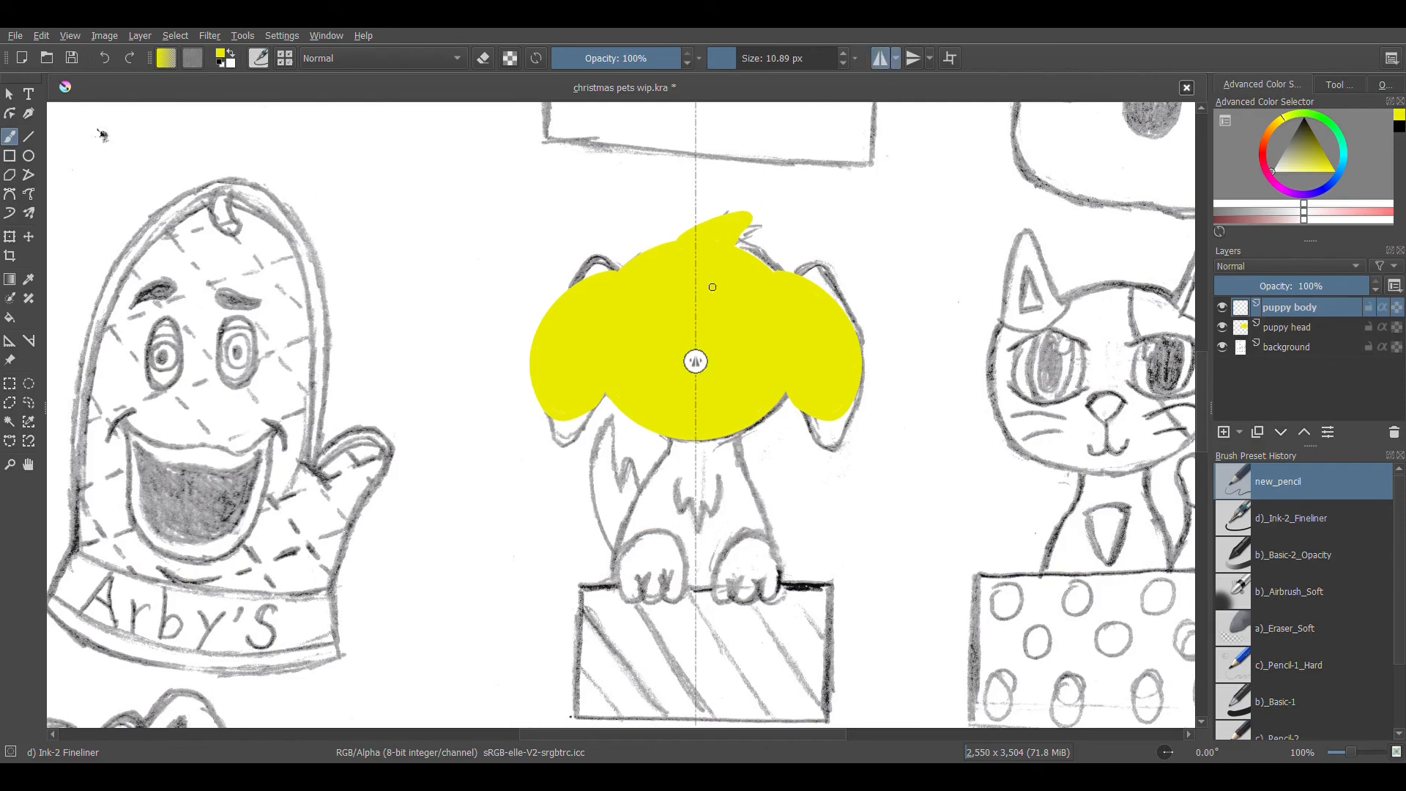
drag(697, 362, 700, 379)
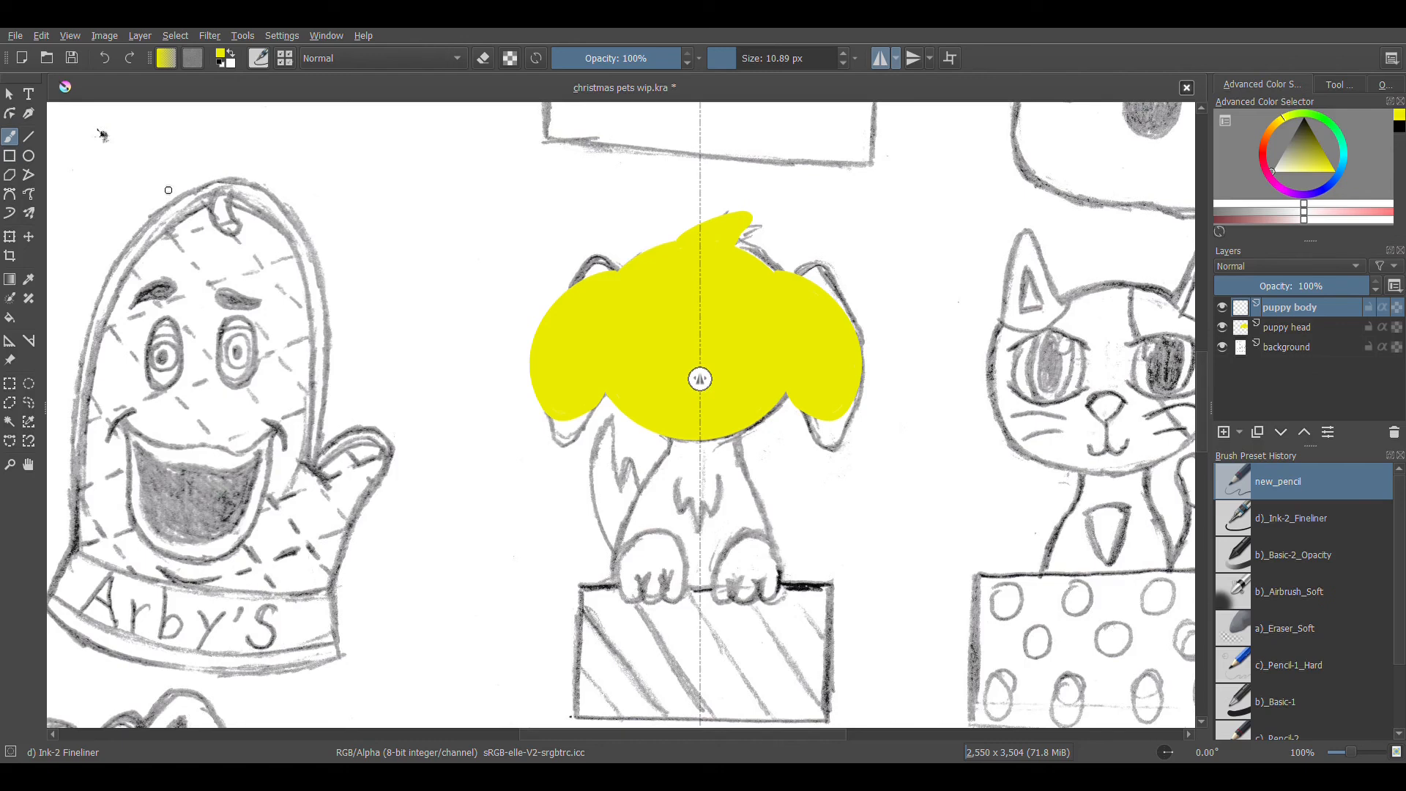
click(28, 193)
drag(668, 445, 636, 495)
drag(618, 586, 618, 587)
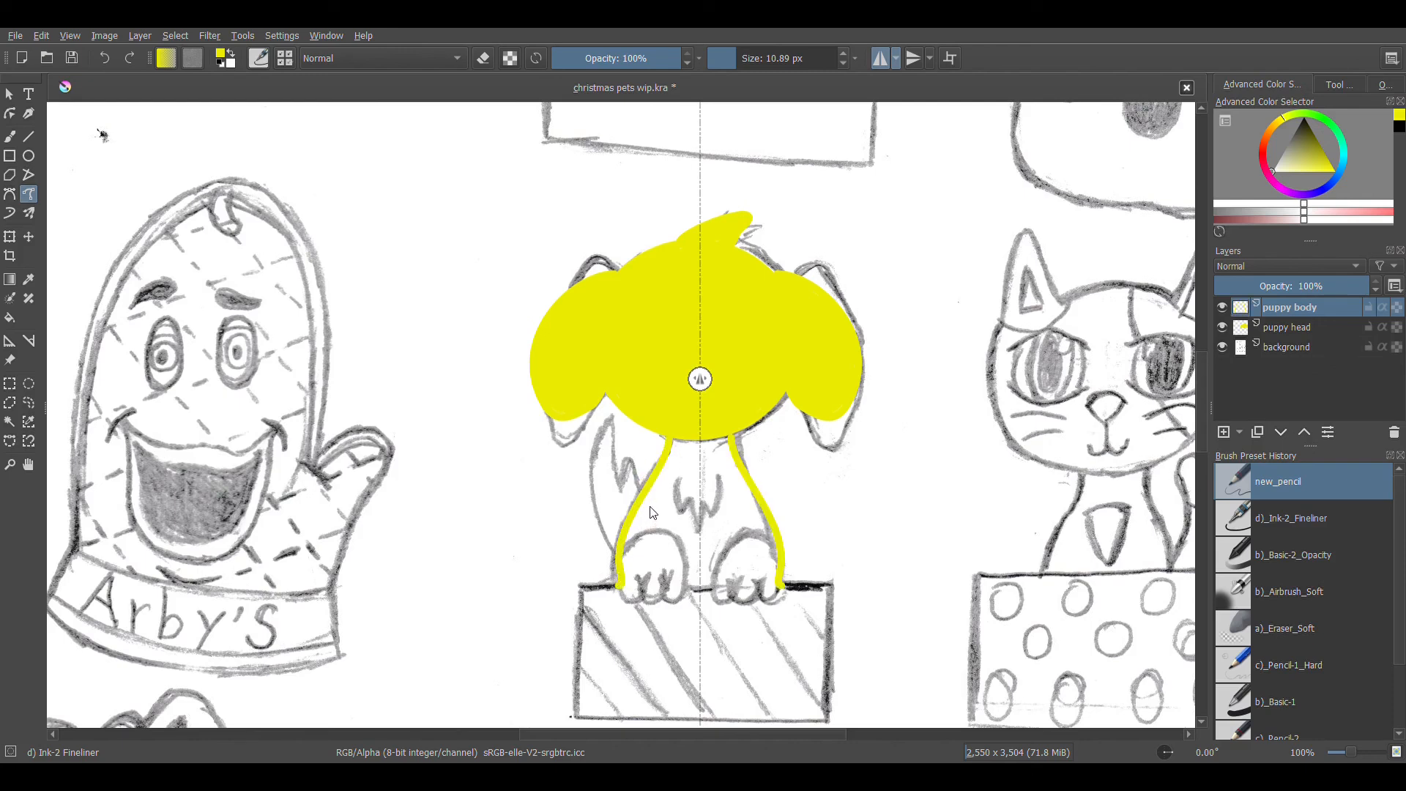
key(ctrl+z)
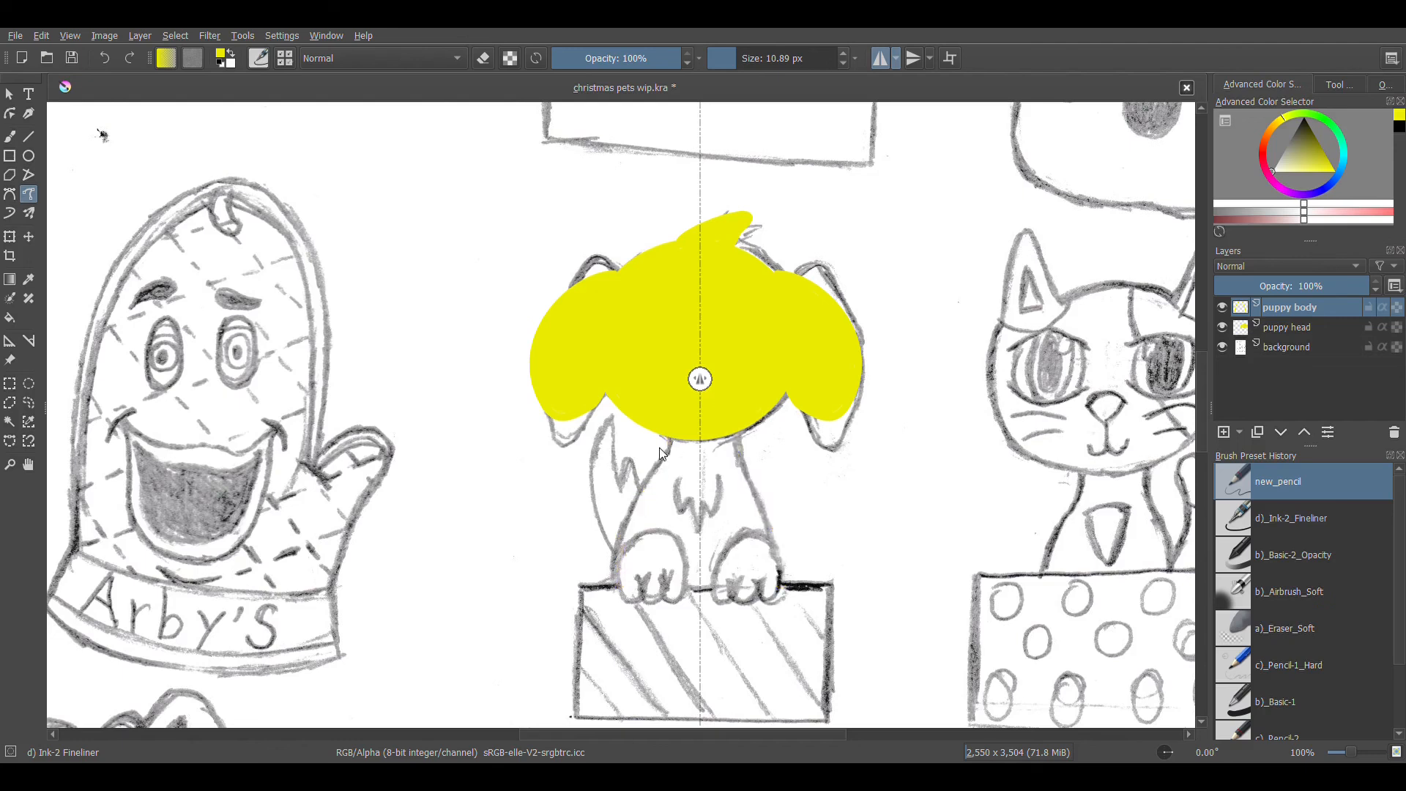
Outline both sides of the puppy's body in yellow from the neck down to the gift box, and turn off mirroring.
drag(668, 445, 650, 483)
drag(606, 577, 606, 581)
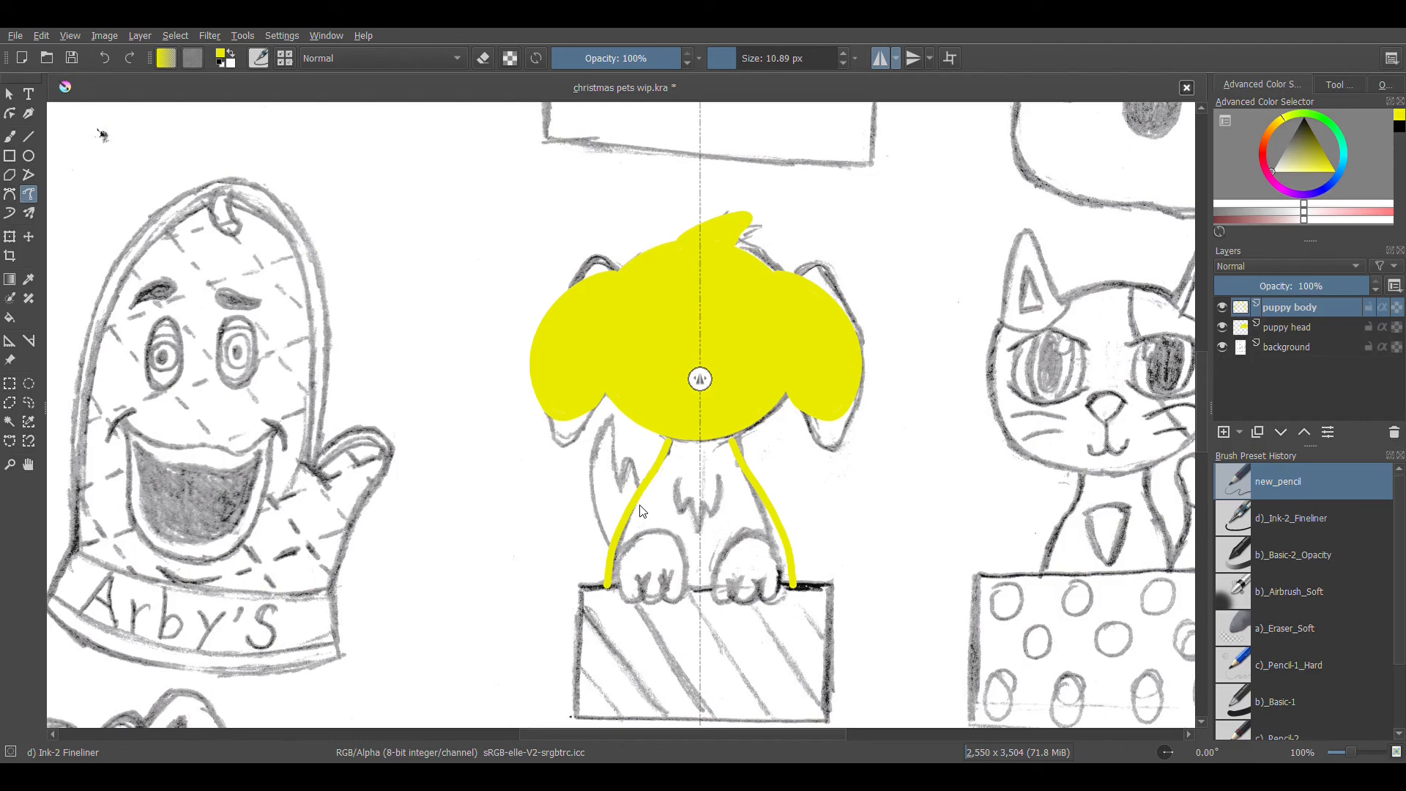
click(881, 61)
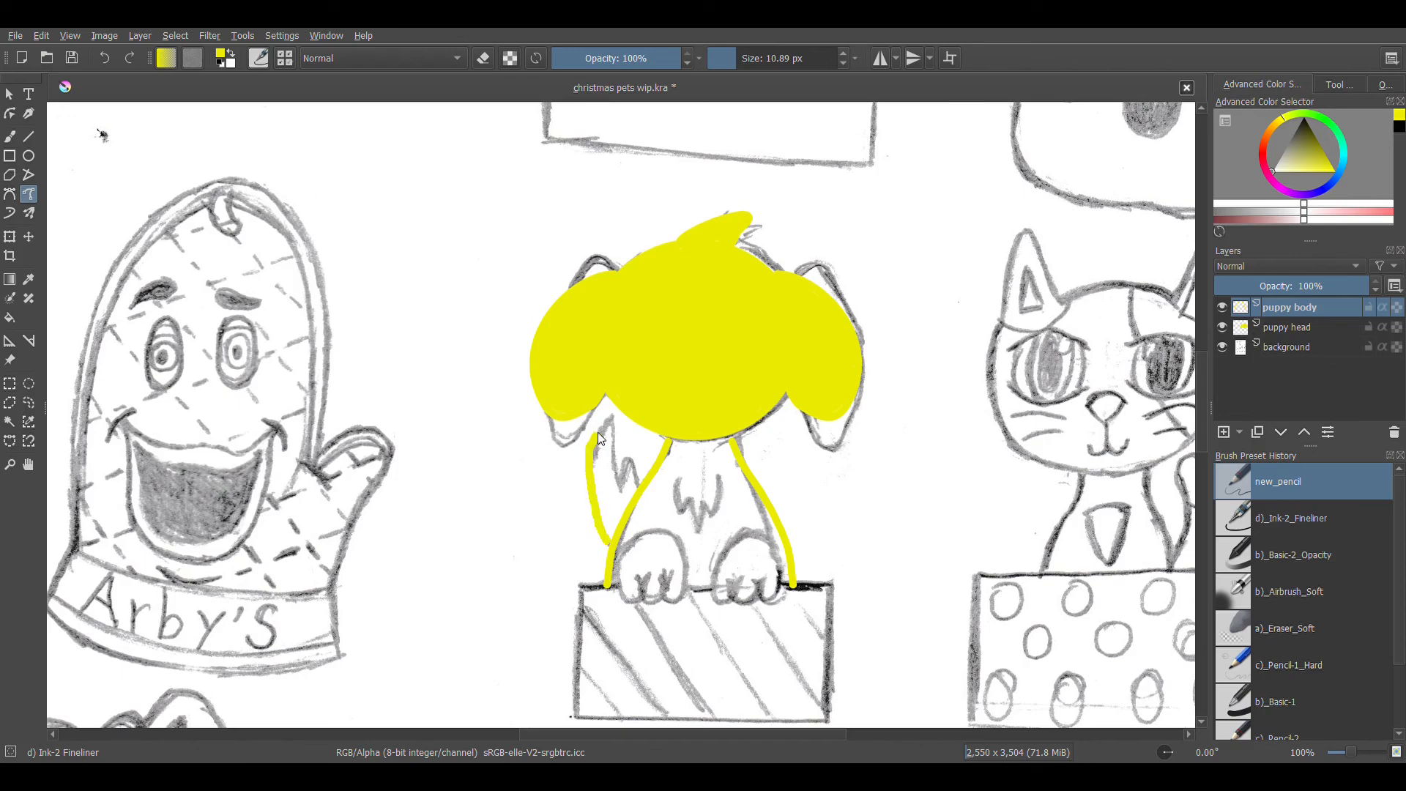
Outline the puppy's tail in yellow up to the side of the body, and check it with the background hidden.
drag(613, 426, 636, 485)
key(ctrl+z)
key(ctrl+z)
drag(628, 463, 635, 476)
key(ctrl+z)
mouse_move(611, 544)
mouse_down()
mouse_move(591, 467)
mouse_move(609, 429)
mouse_move(646, 485)
mouse_move(615, 495)
mouse_move(602, 536)
mouse_move(593, 432)
mouse_move(641, 479)
mouse_move(599, 524)
mouse_move(586, 483)
mouse_move(609, 429)
mouse_up()
key(ctrl+z)
key(ctrl+z)
key(ctrl+z)
drag(588, 465, 607, 424)
click(1222, 347)
click(1222, 347)
ctrl+scroll(709, 439, up, 2)
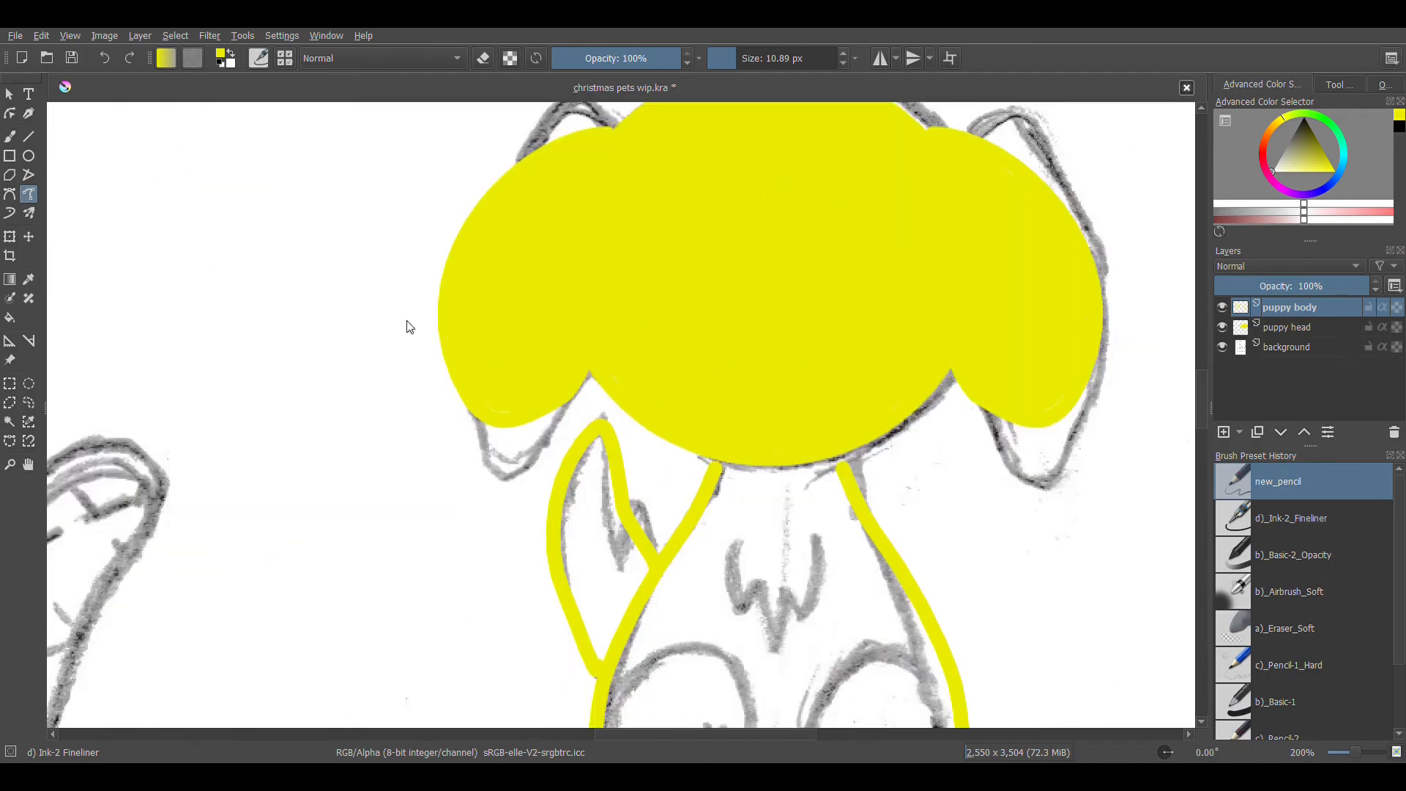
Close the base of the puppy's body with a straight yellow line along the gift box's upper edge.
click(9, 136)
key(minus)
key(minus)
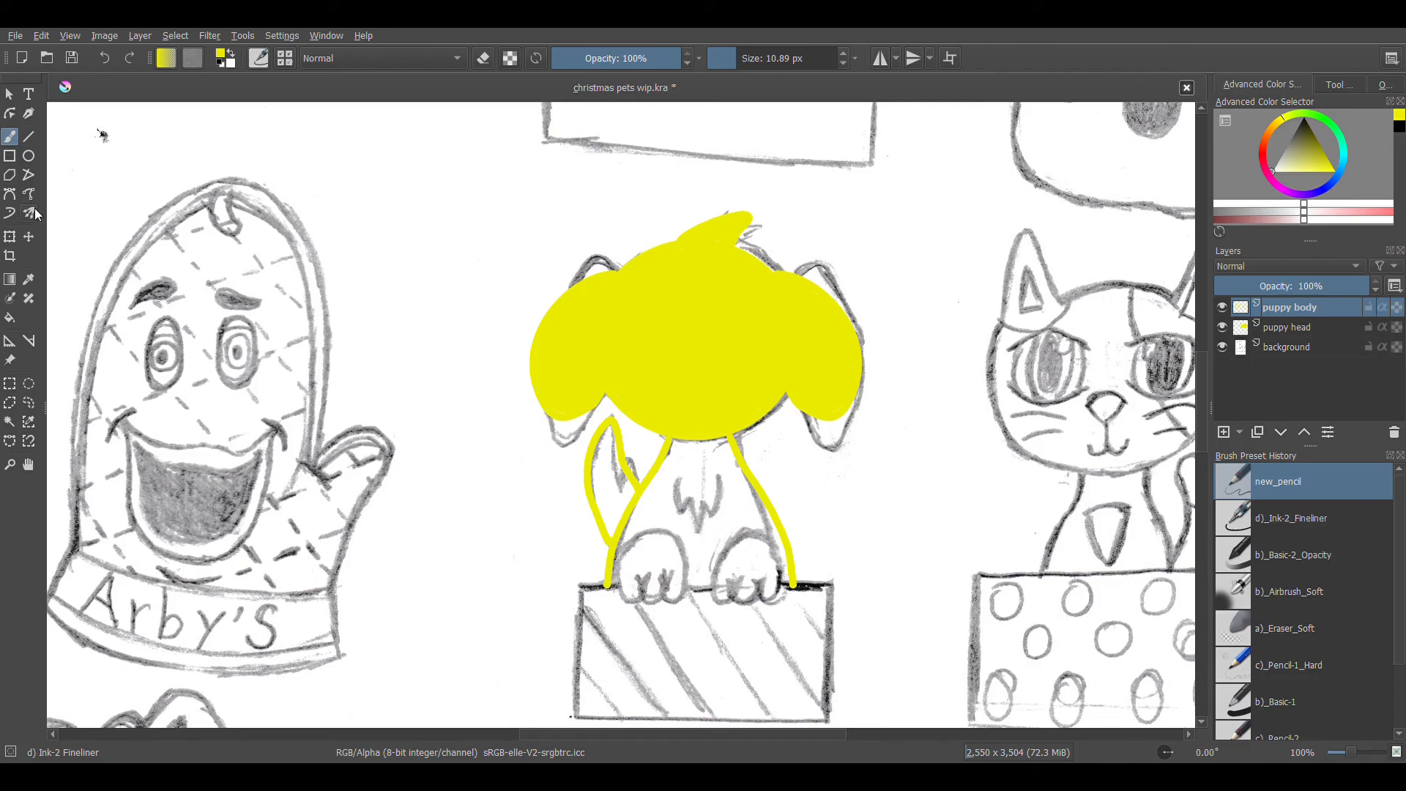
click(28, 137)
drag(608, 587, 794, 587)
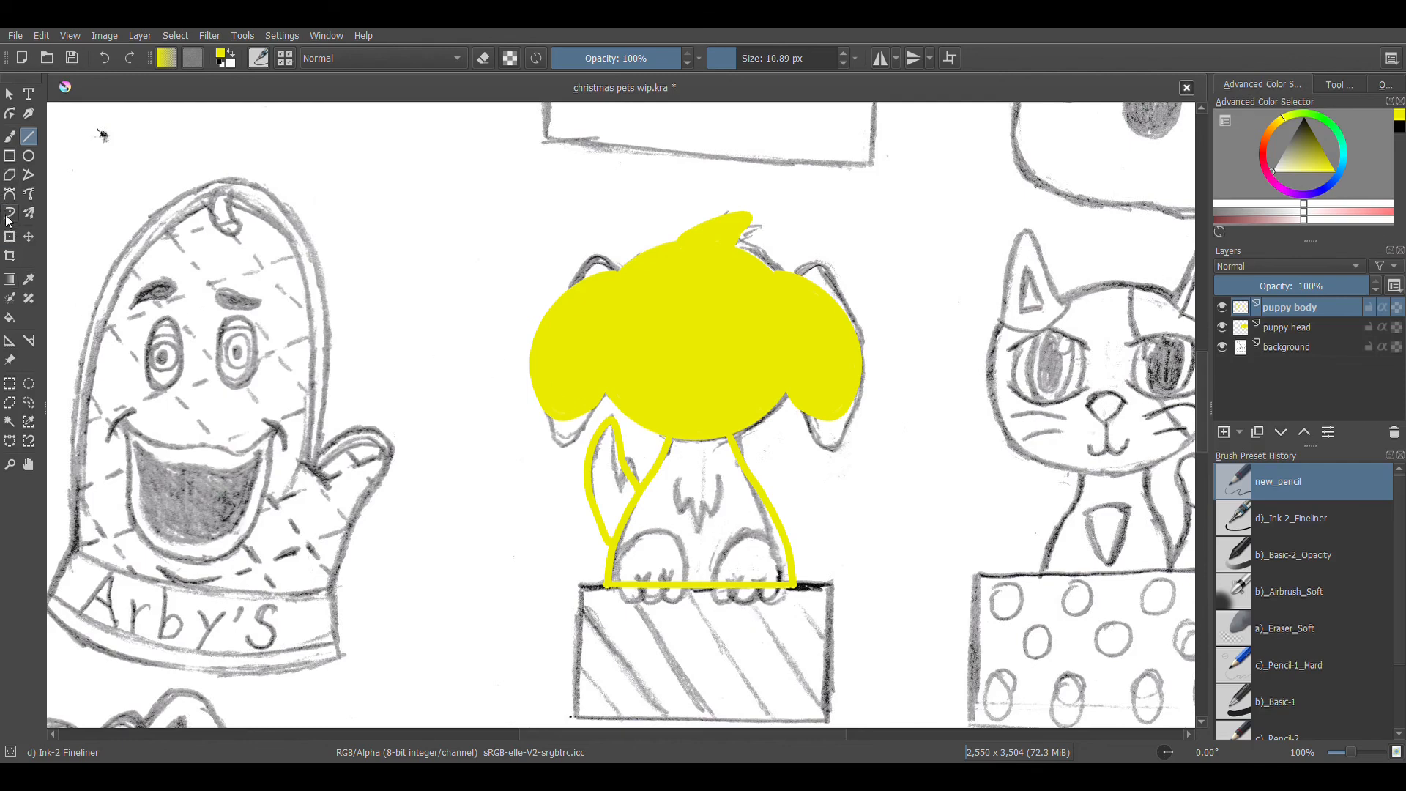
Try filling the puppy's body with yellow, undo that fill, and fill the tail outline instead.
click(16, 318)
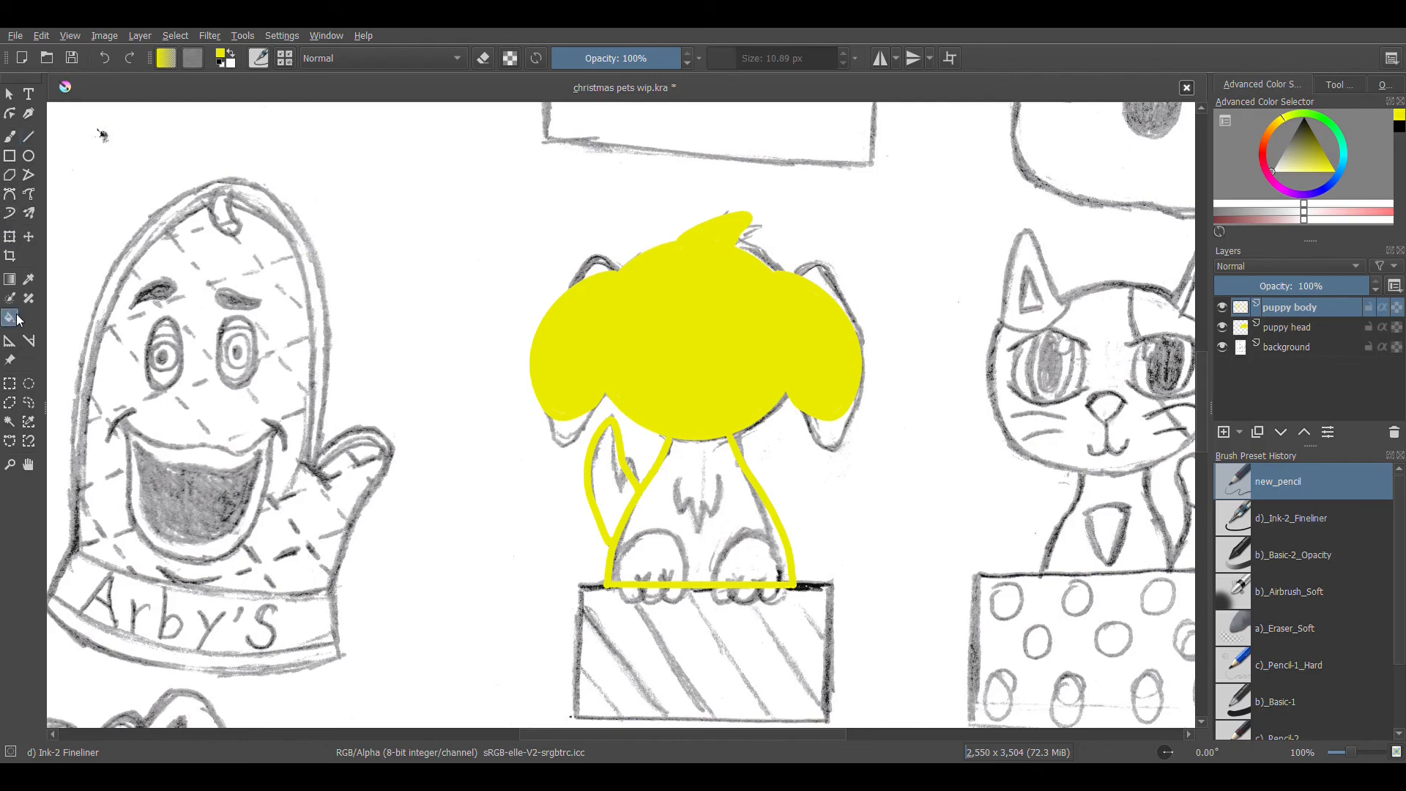
click(644, 494)
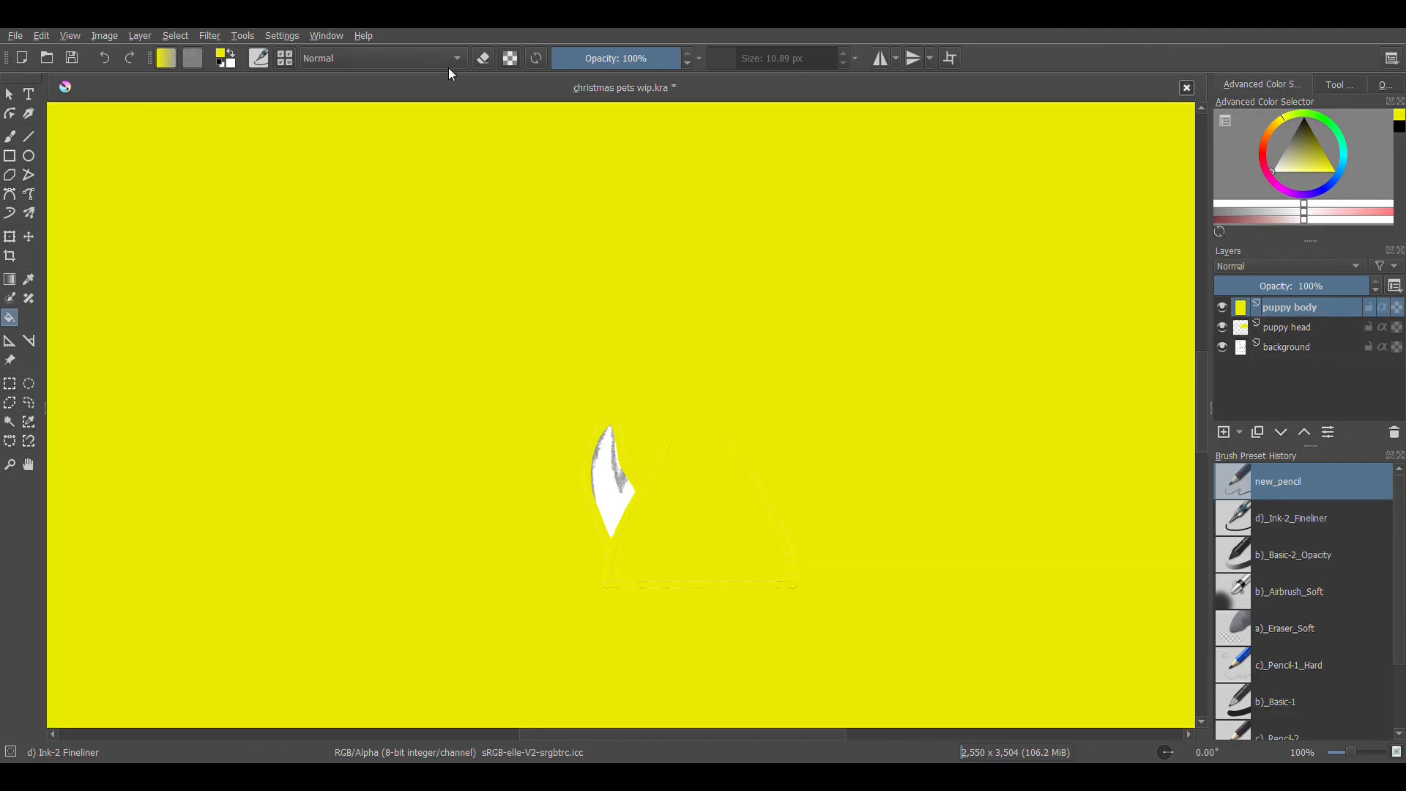
key(ctrl+z)
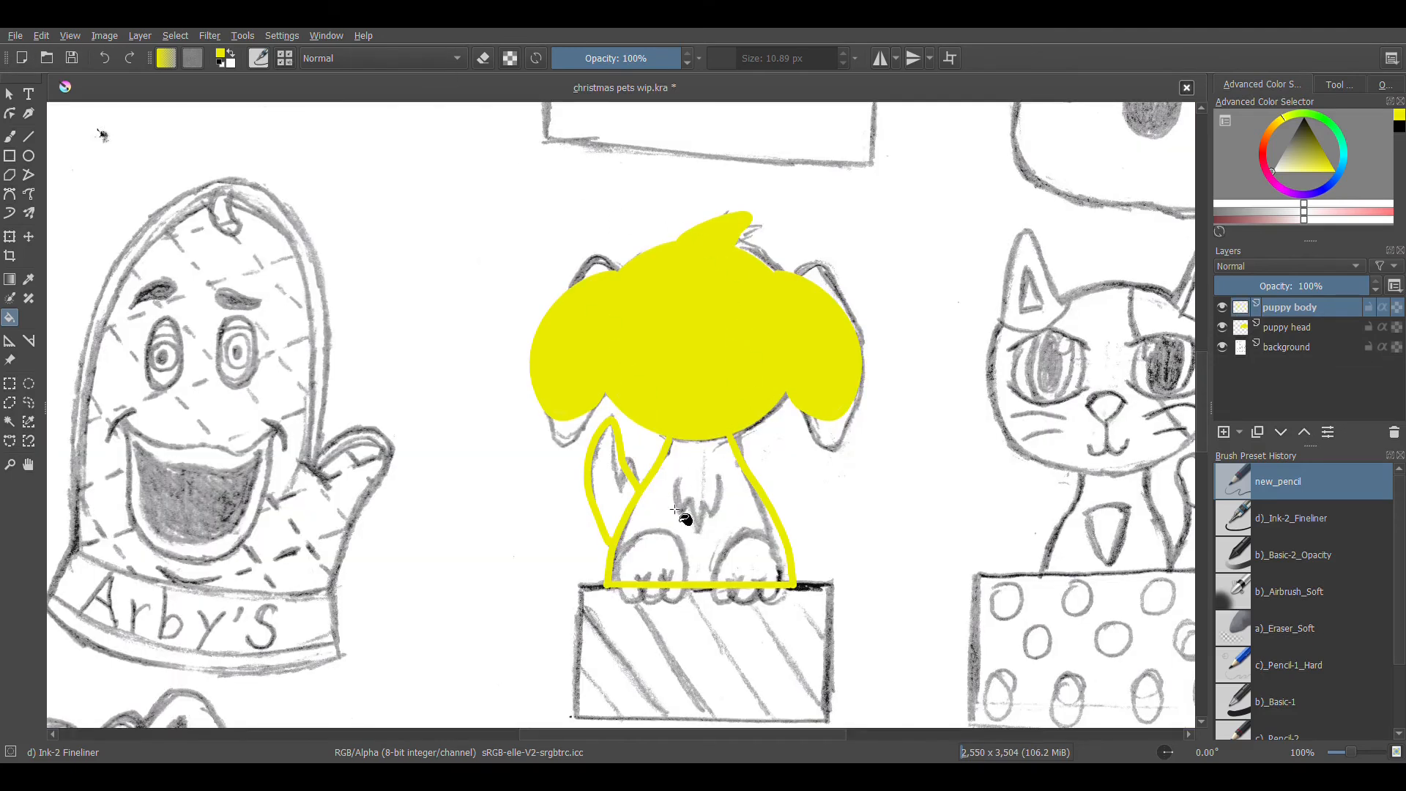
click(607, 478)
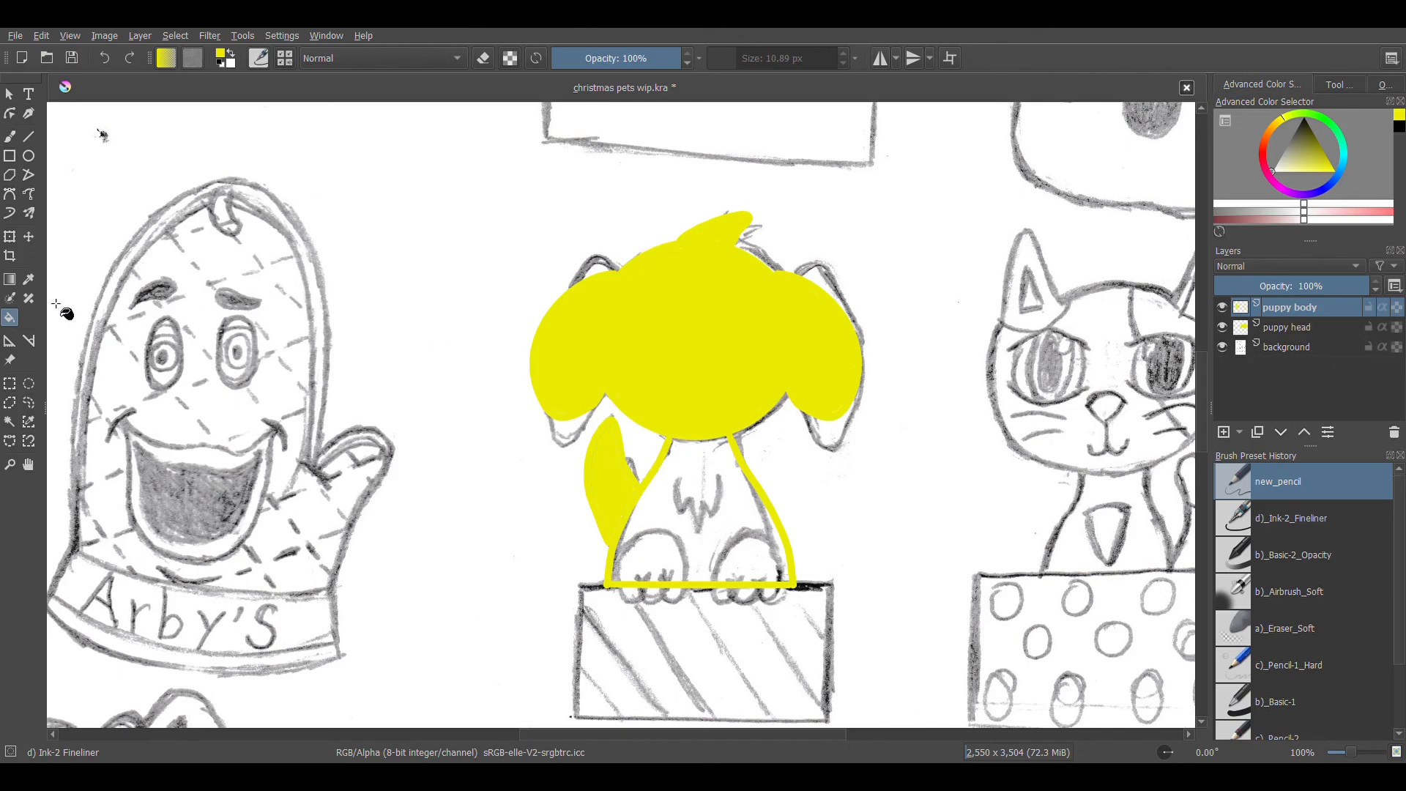
Close the body outline across the neck with the yellow freehand brush and fill the body with yellow.
click(9, 136)
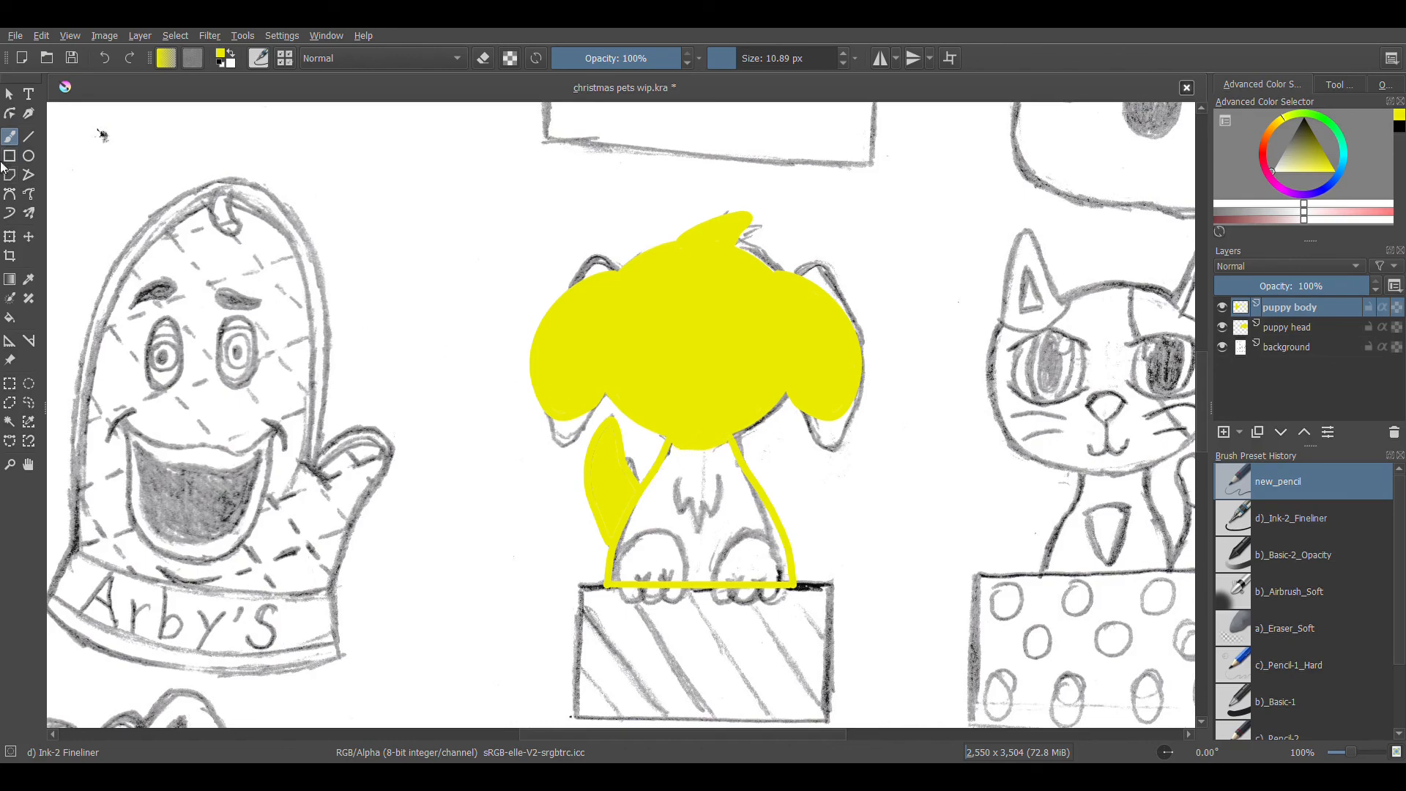
click(9, 317)
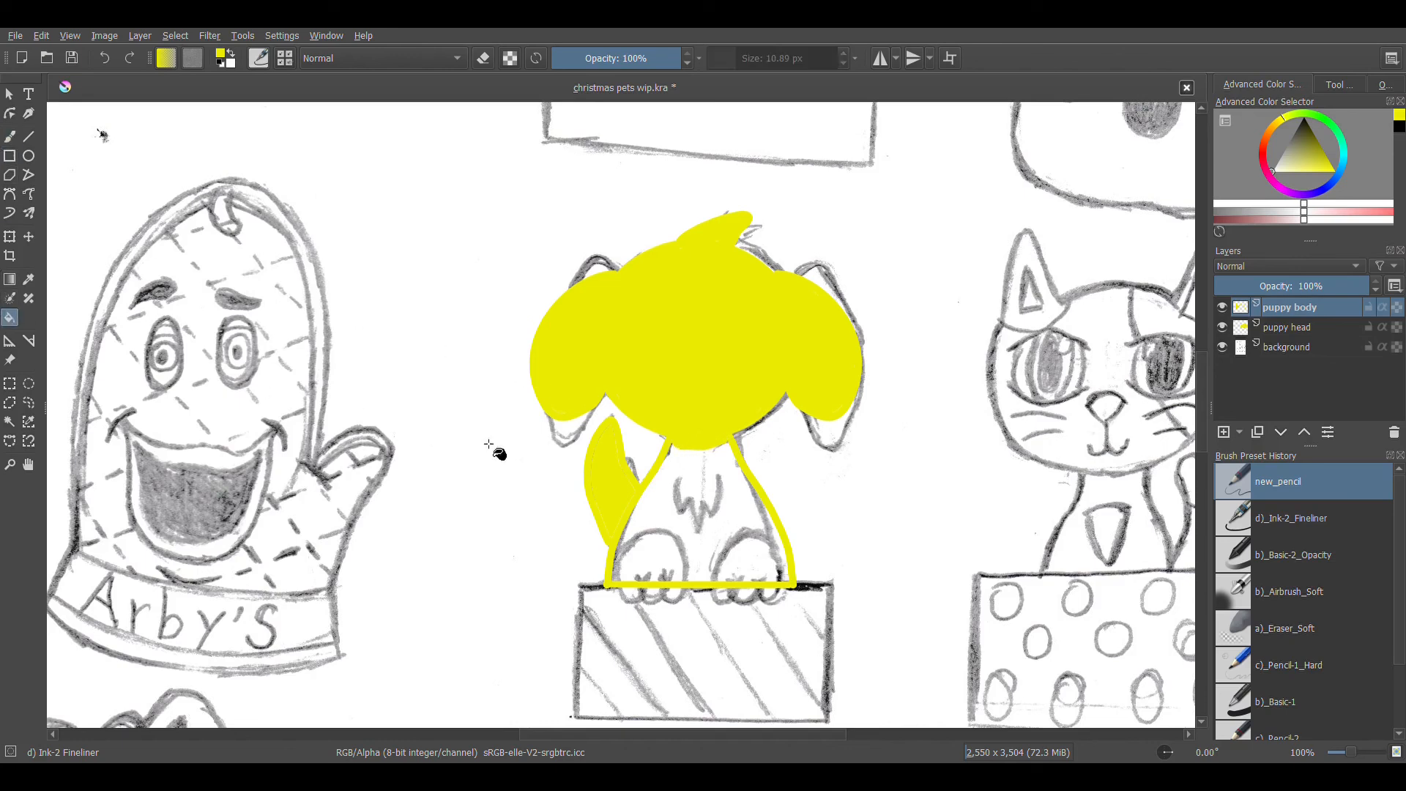
click(695, 492)
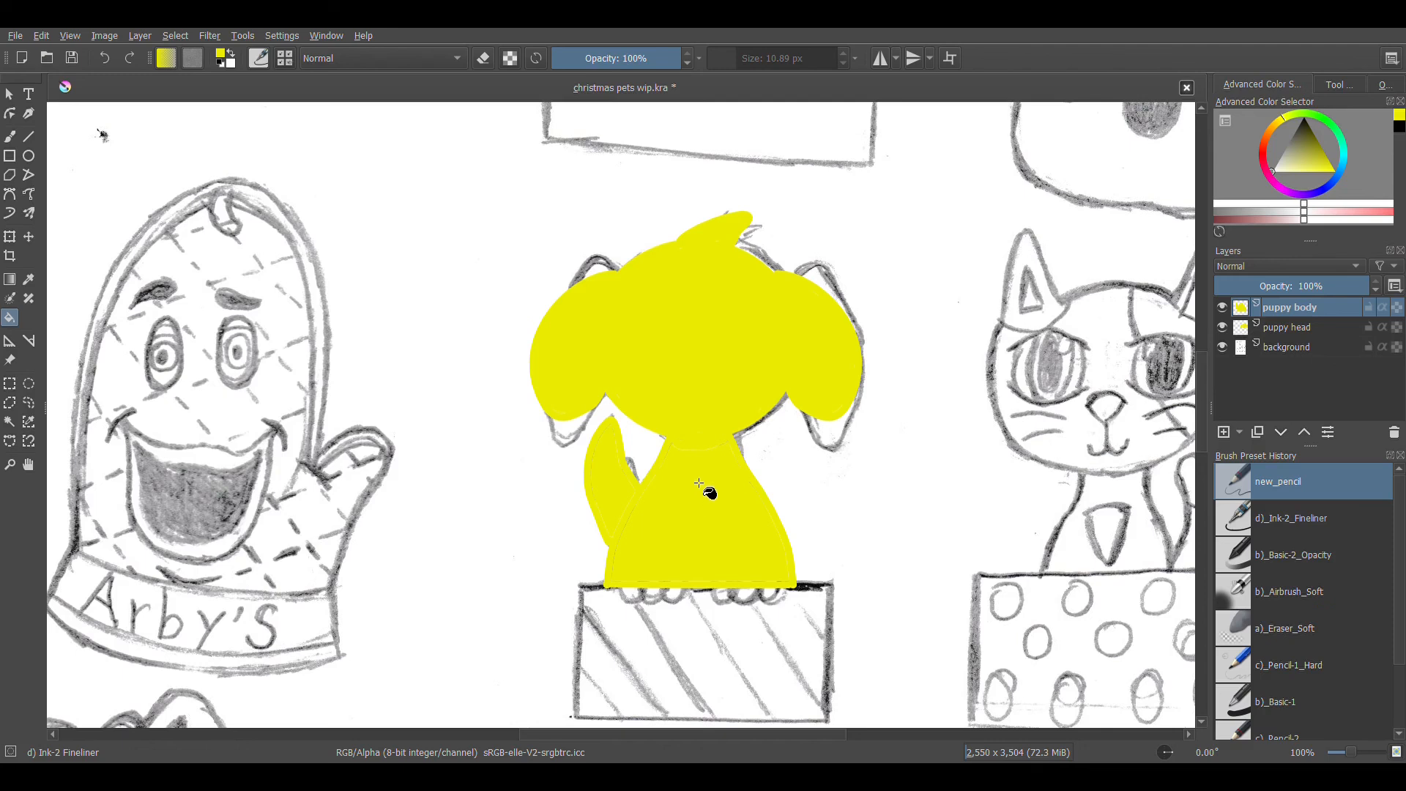
Paint over the thin unfilled seams along the puppy's tail, neck and body edges with the yellow freehand brush.
click(4, 138)
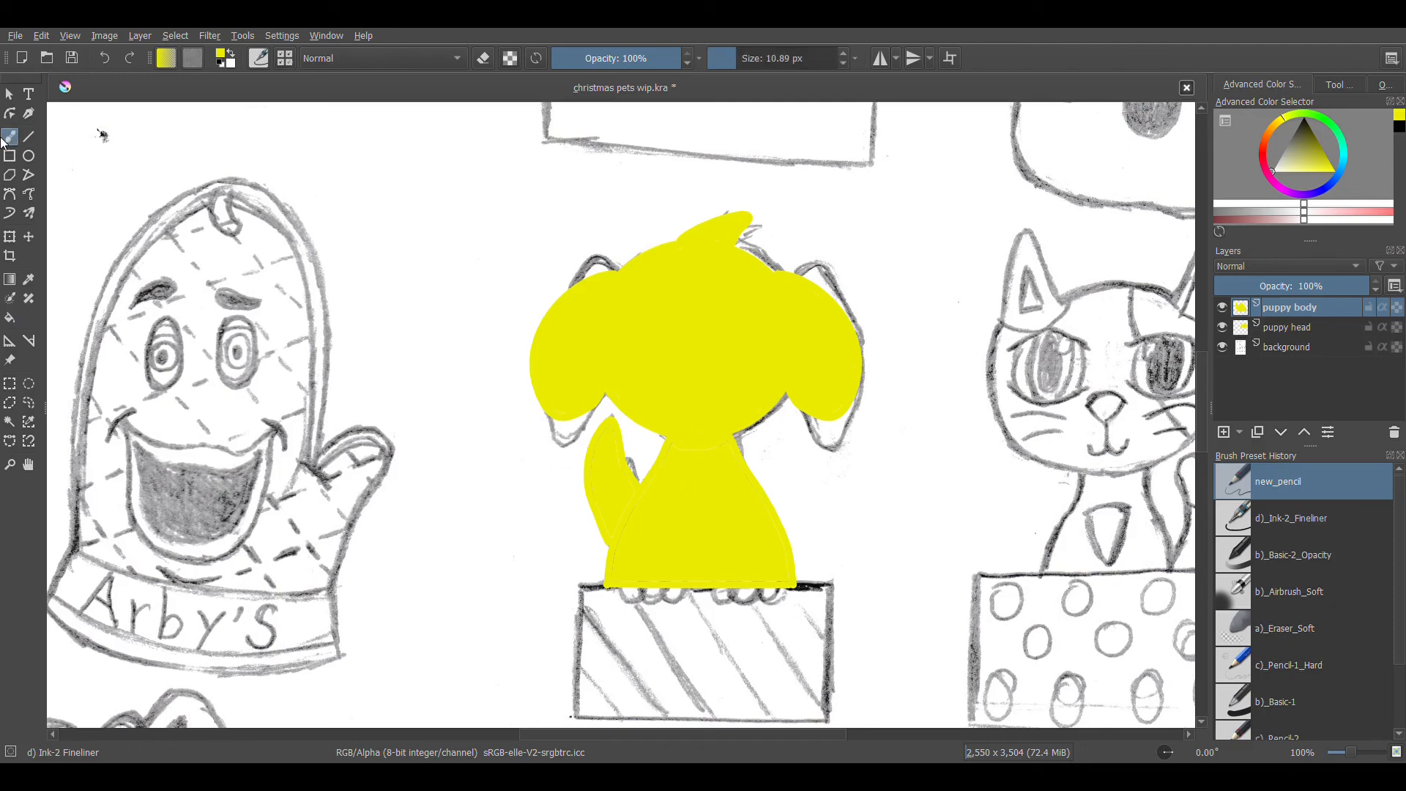
key(ctrl+plus)
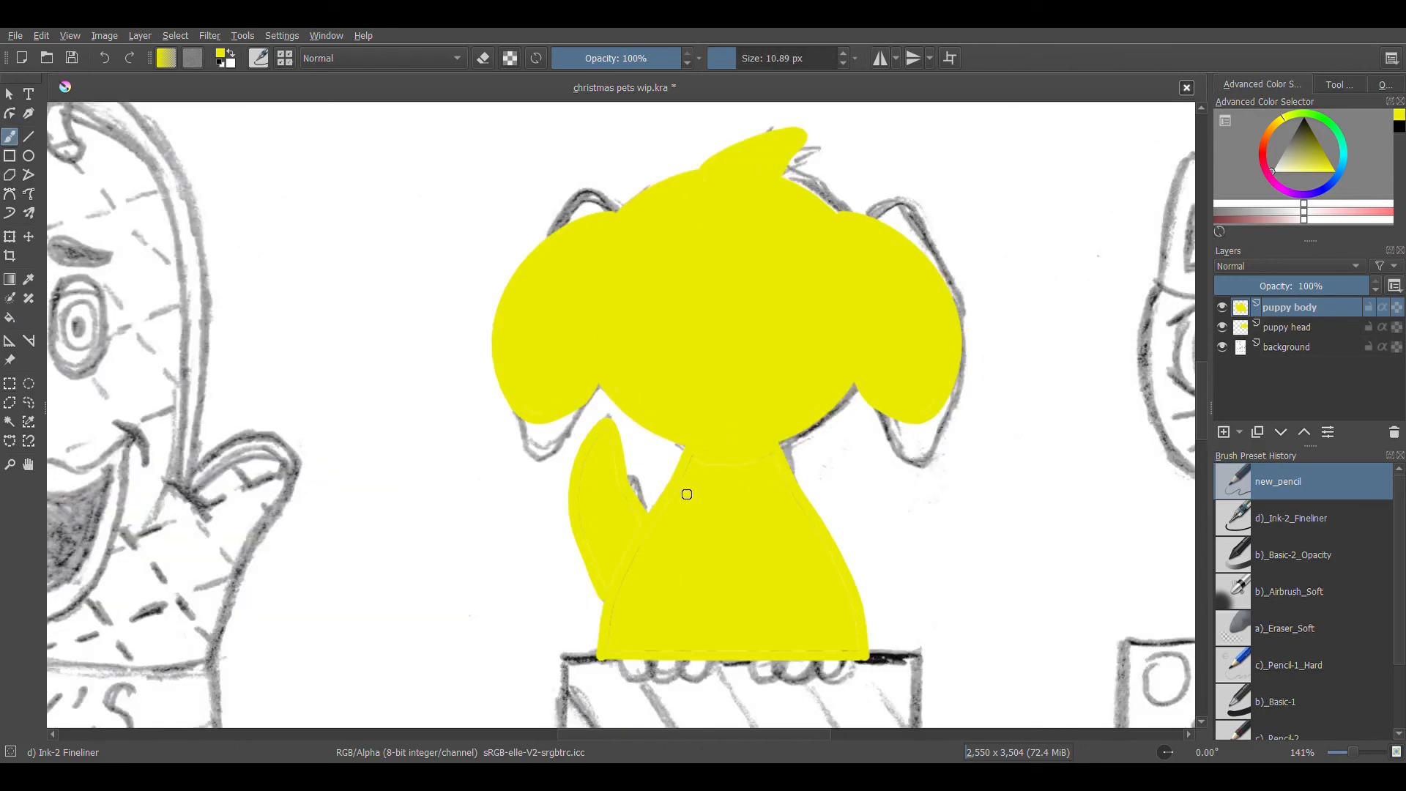
key(ctrl+plus)
drag(611, 561, 592, 425)
mouse_move(572, 319)
mouse_down()
mouse_move(542, 396)
mouse_move(577, 508)
mouse_move(617, 445)
mouse_move(584, 324)
mouse_up()
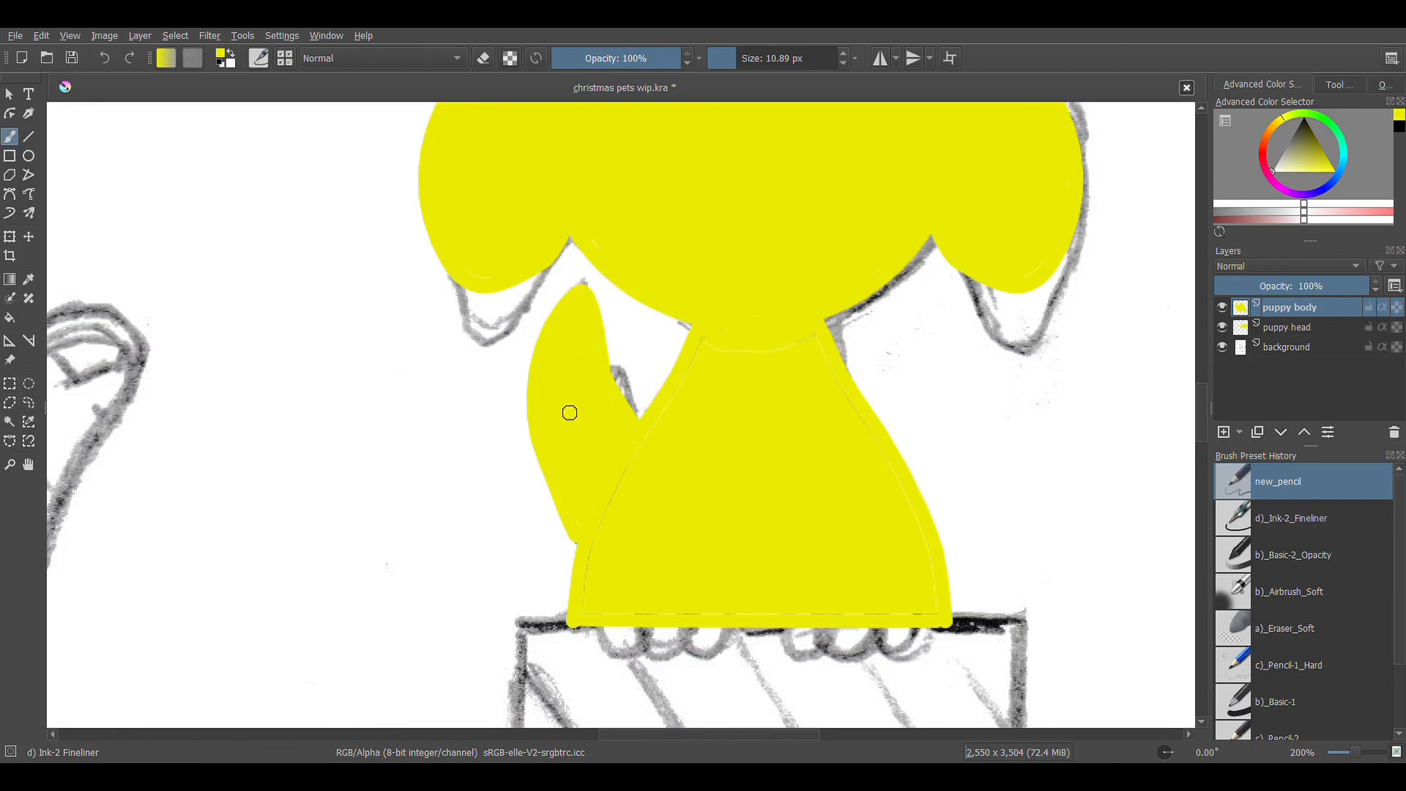
drag(638, 447, 611, 504)
mouse_move(586, 560)
mouse_down()
mouse_move(588, 607)
mouse_move(604, 608)
mouse_move(717, 619)
mouse_move(734, 613)
mouse_move(692, 615)
mouse_move(861, 601)
mouse_move(834, 597)
mouse_move(911, 611)
mouse_move(930, 597)
mouse_move(934, 611)
mouse_move(912, 519)
mouse_move(833, 400)
mouse_up()
mouse_move(747, 370)
mouse_down()
mouse_move(703, 345)
mouse_move(678, 389)
mouse_move(715, 336)
mouse_move(715, 354)
mouse_move(703, 330)
mouse_move(739, 335)
mouse_move(759, 370)
mouse_move(788, 364)
mouse_move(801, 324)
mouse_move(891, 477)
mouse_move(867, 520)
mouse_move(876, 469)
mouse_up()
Select the puppy head layer and inspect the head, ears and neck for leftover unfilled seams.
click(1291, 328)
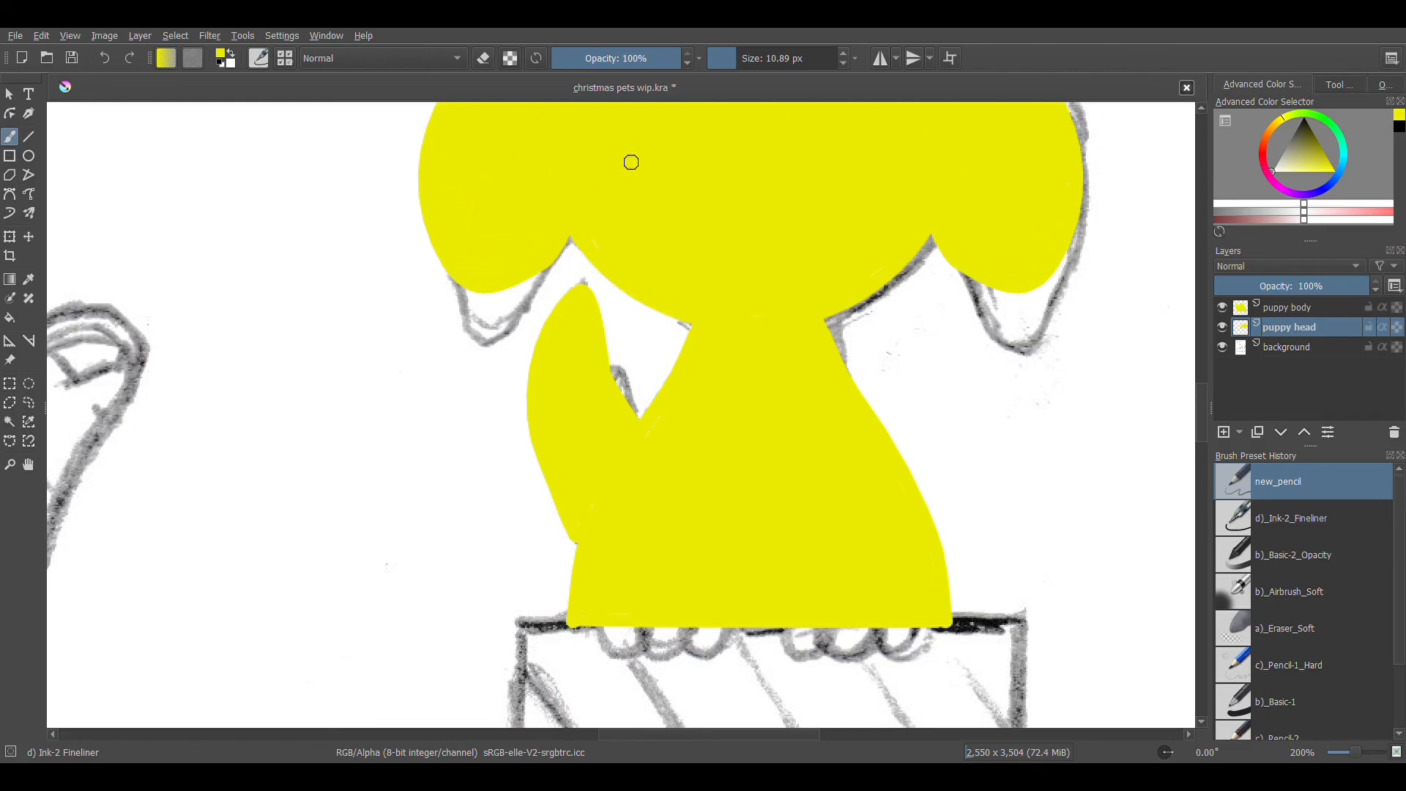
key(plus)
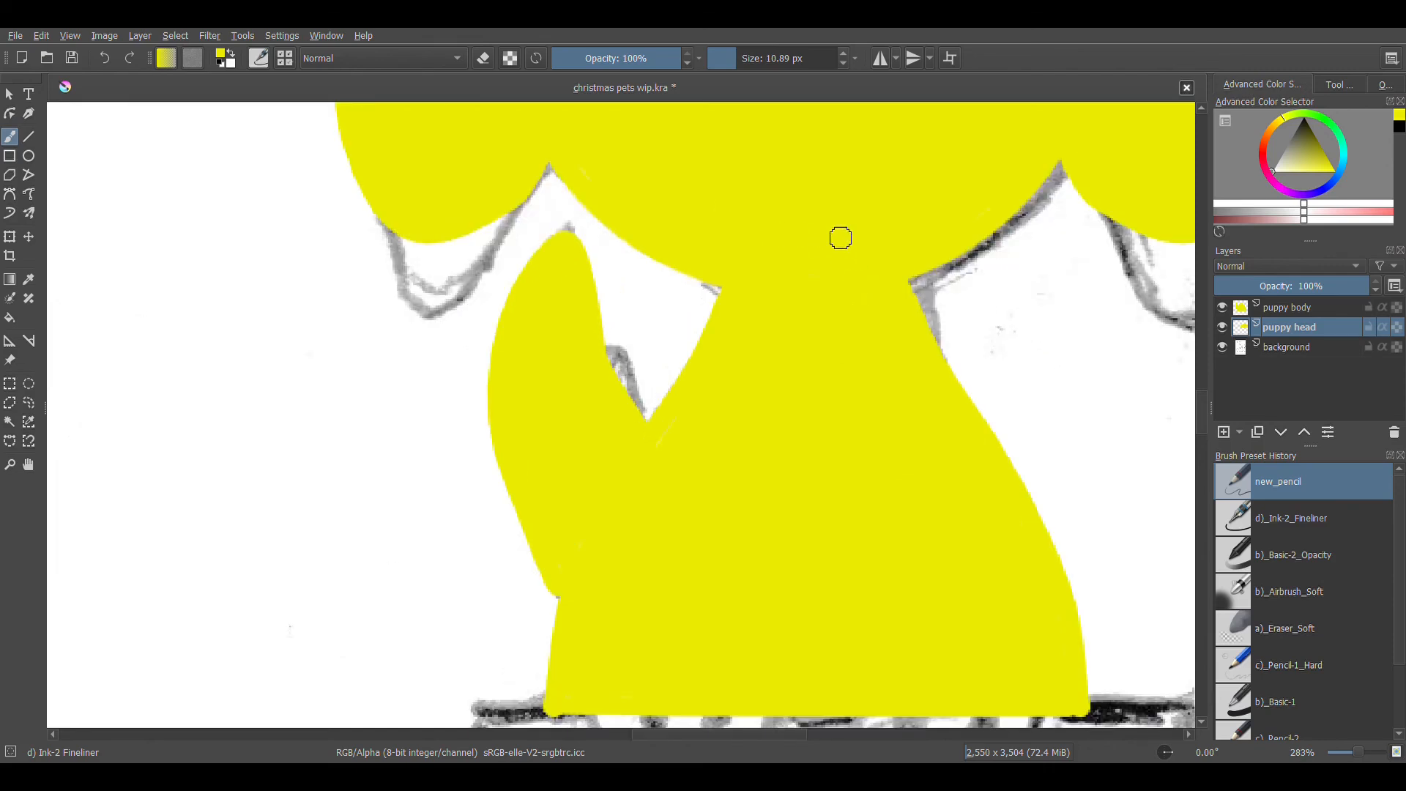
mouse_move(894, 288)
mouse_down()
mouse_move(870, 527)
mouse_move(810, 590)
mouse_move(757, 703)
mouse_up()
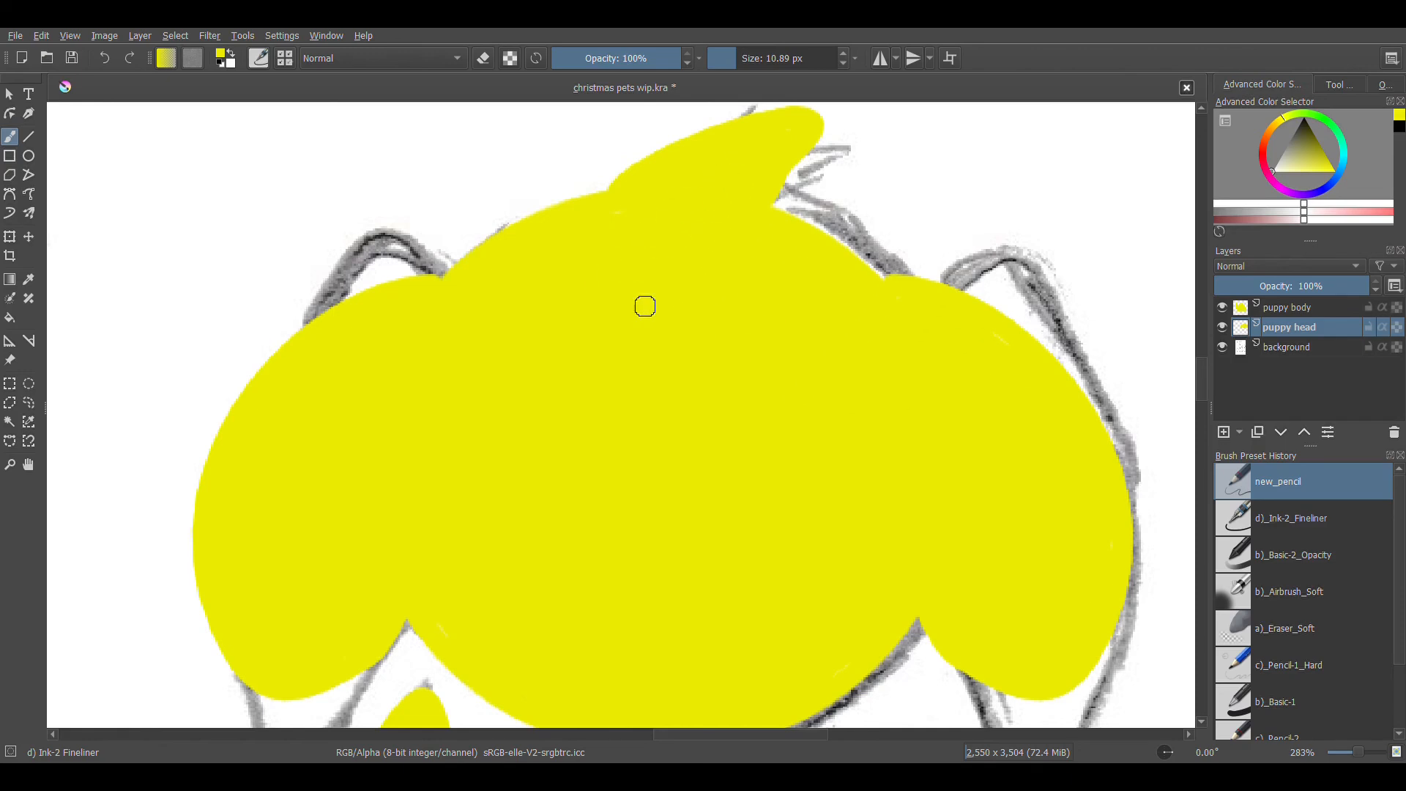
drag(756, 518, 781, 147)
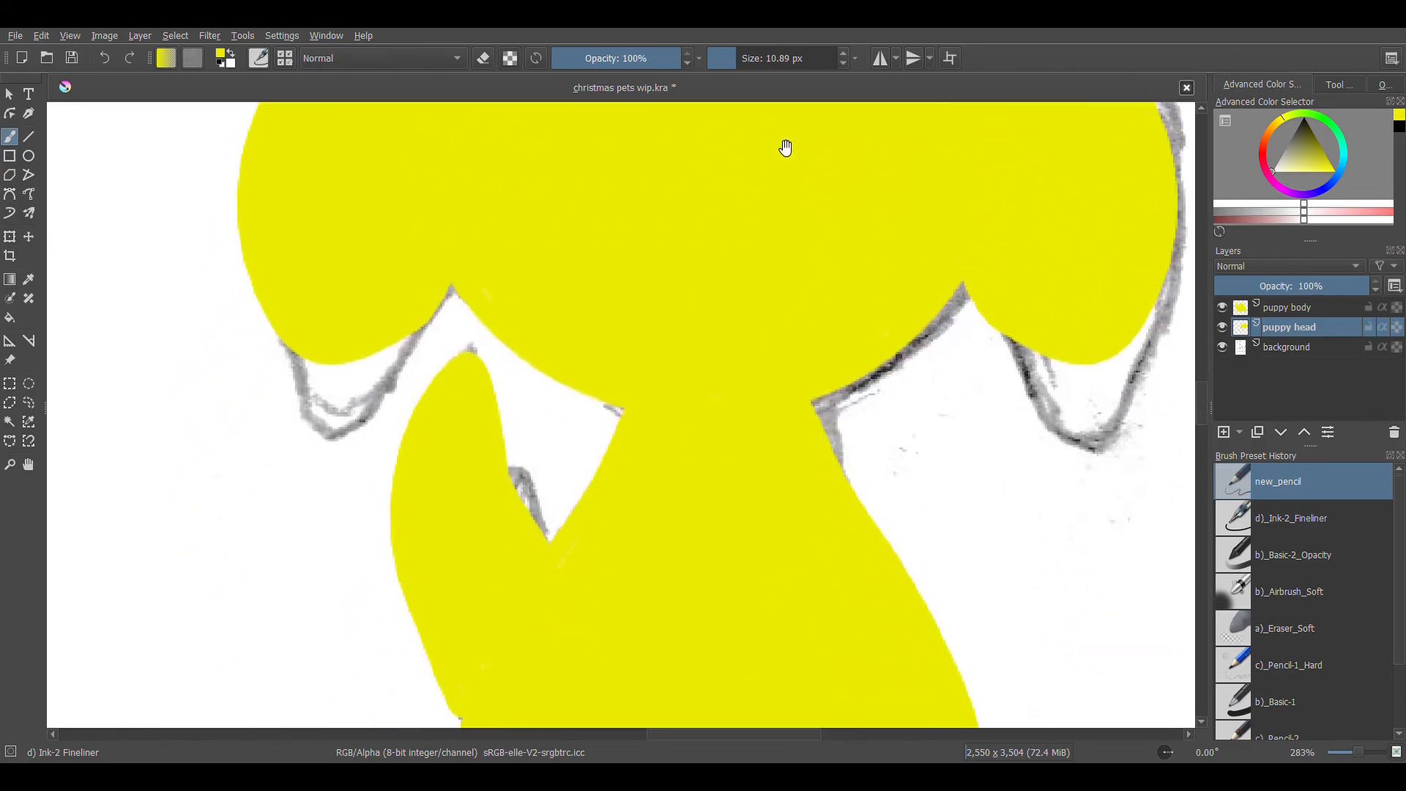
drag(740, 468, 744, 367)
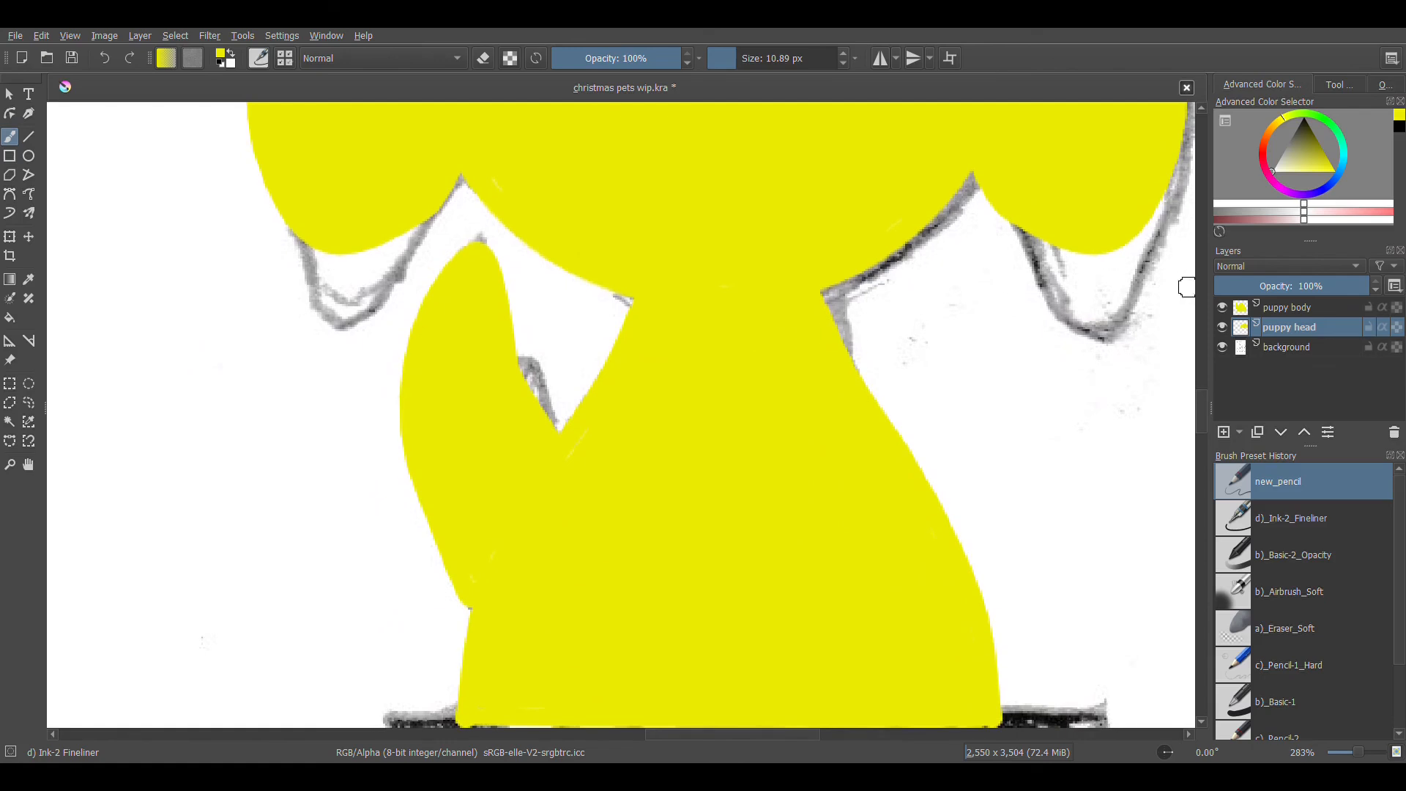
Add a new paint layer directly above the puppy body layer and name it puppy paws.
click(1310, 308)
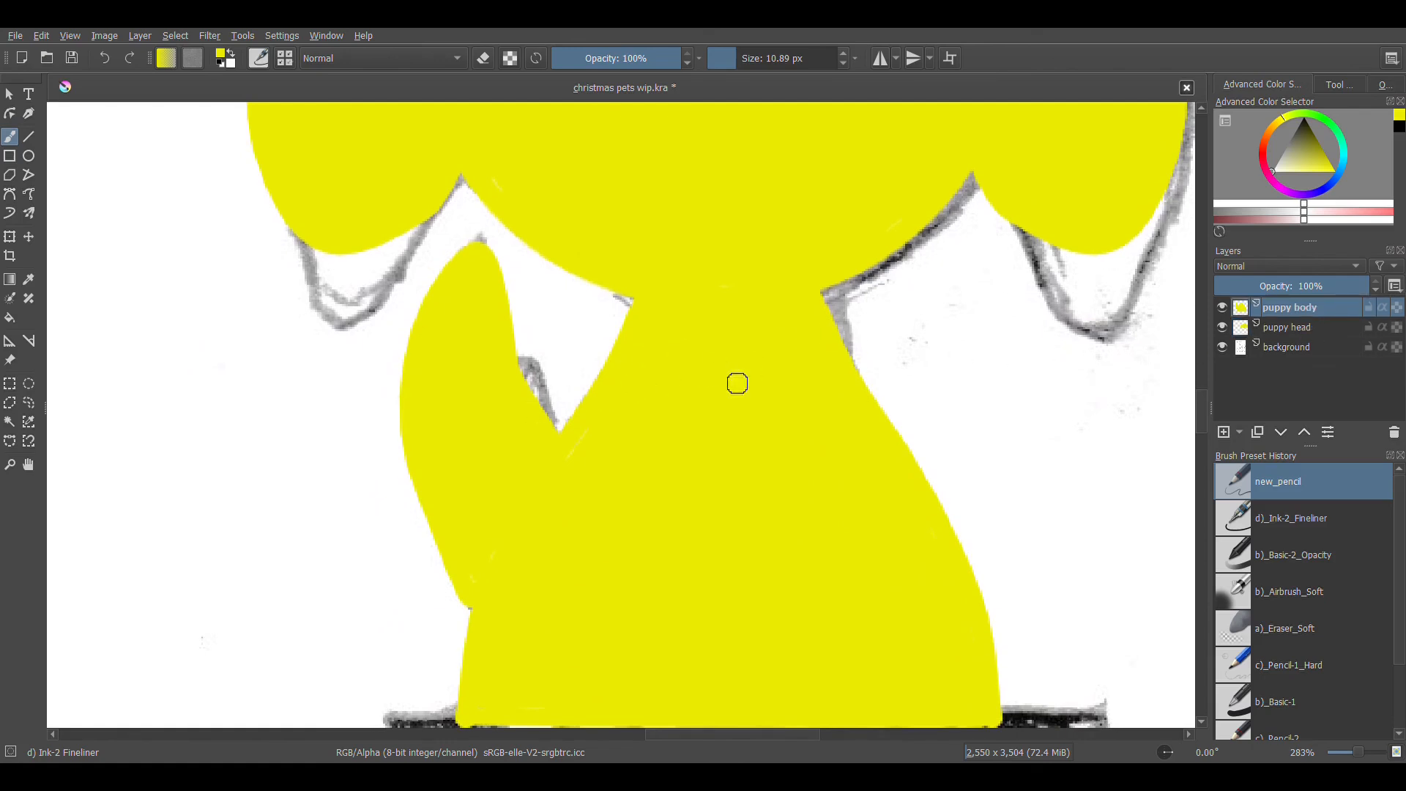
mouse_move(768, 476)
mouse_down()
mouse_move(826, 231)
mouse_move(797, 367)
mouse_up()
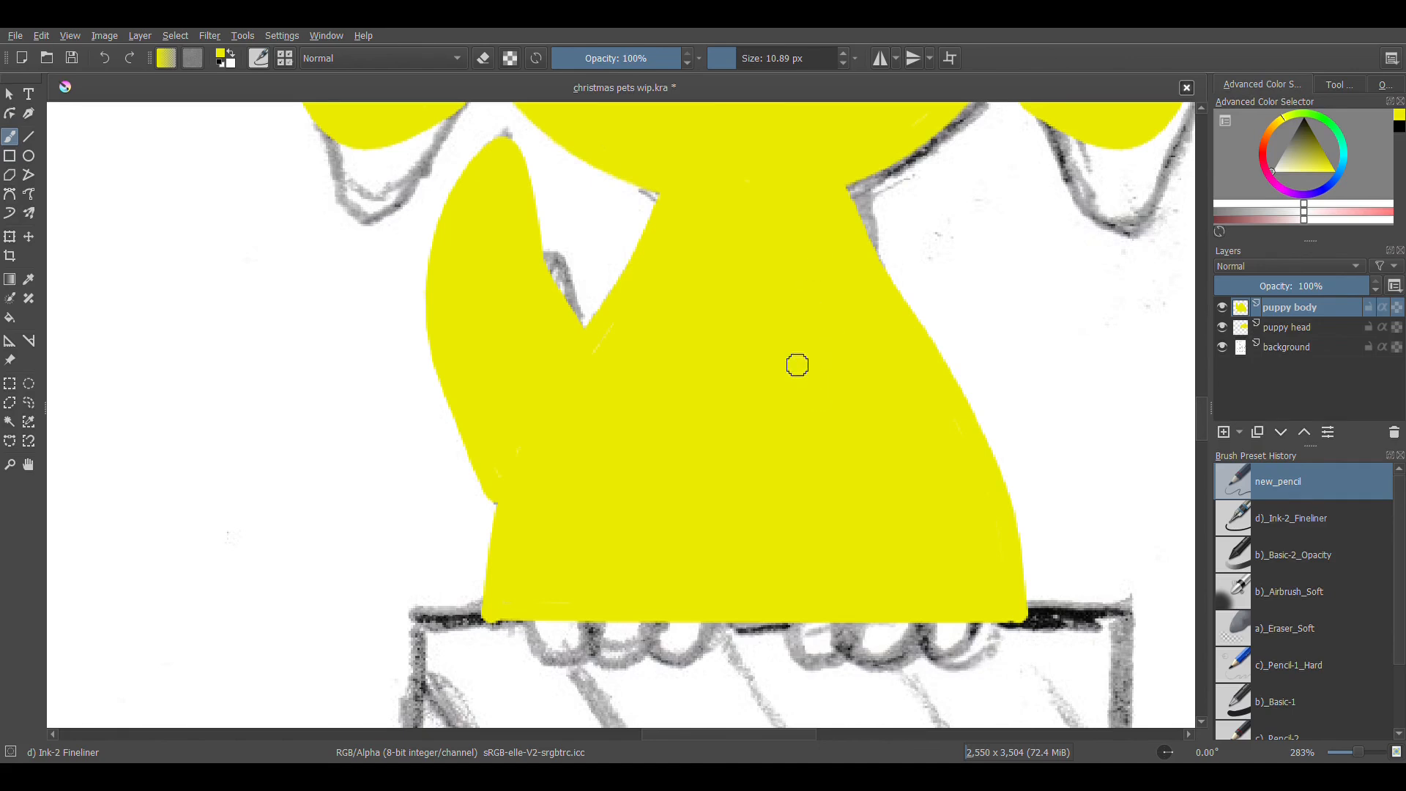
key(minus)
key(minus)
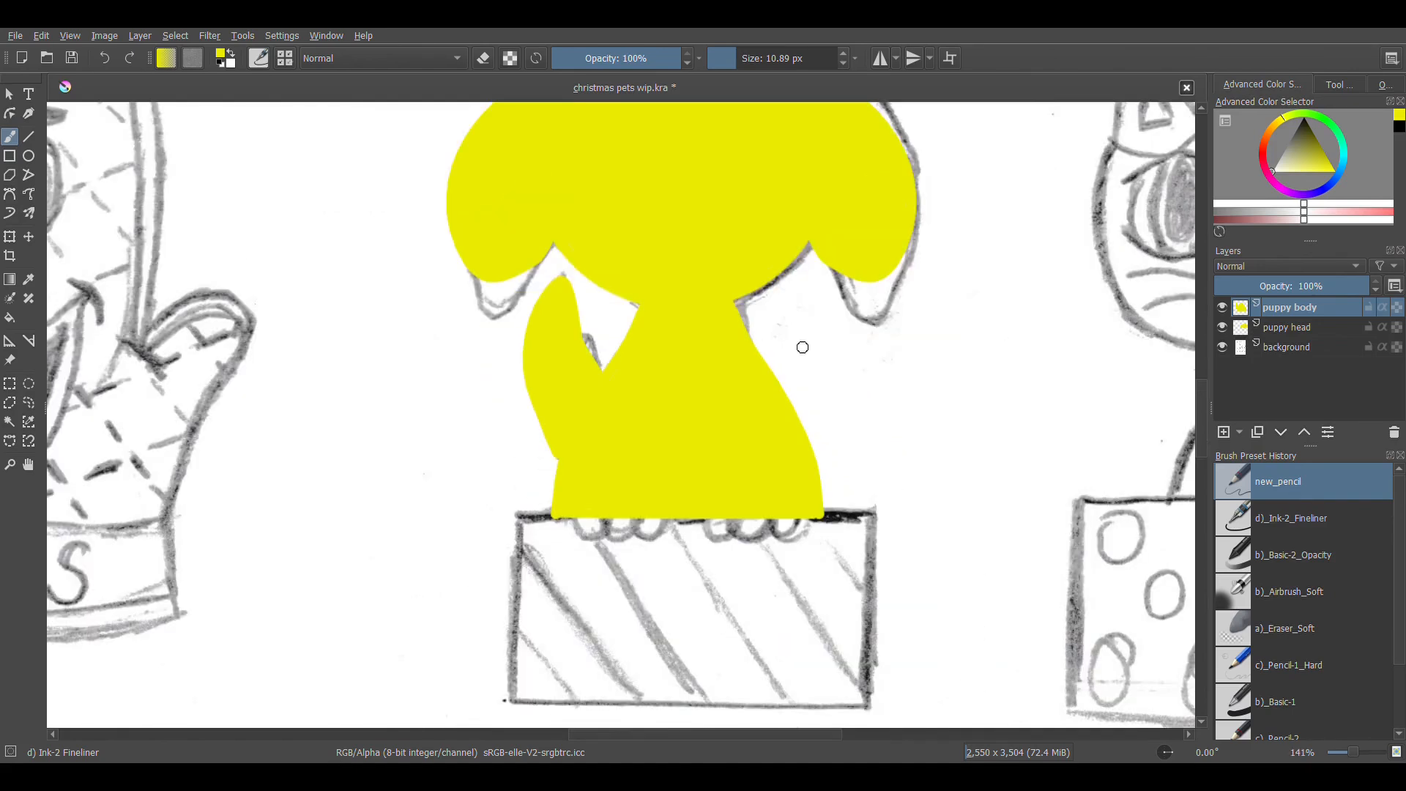
key(minus)
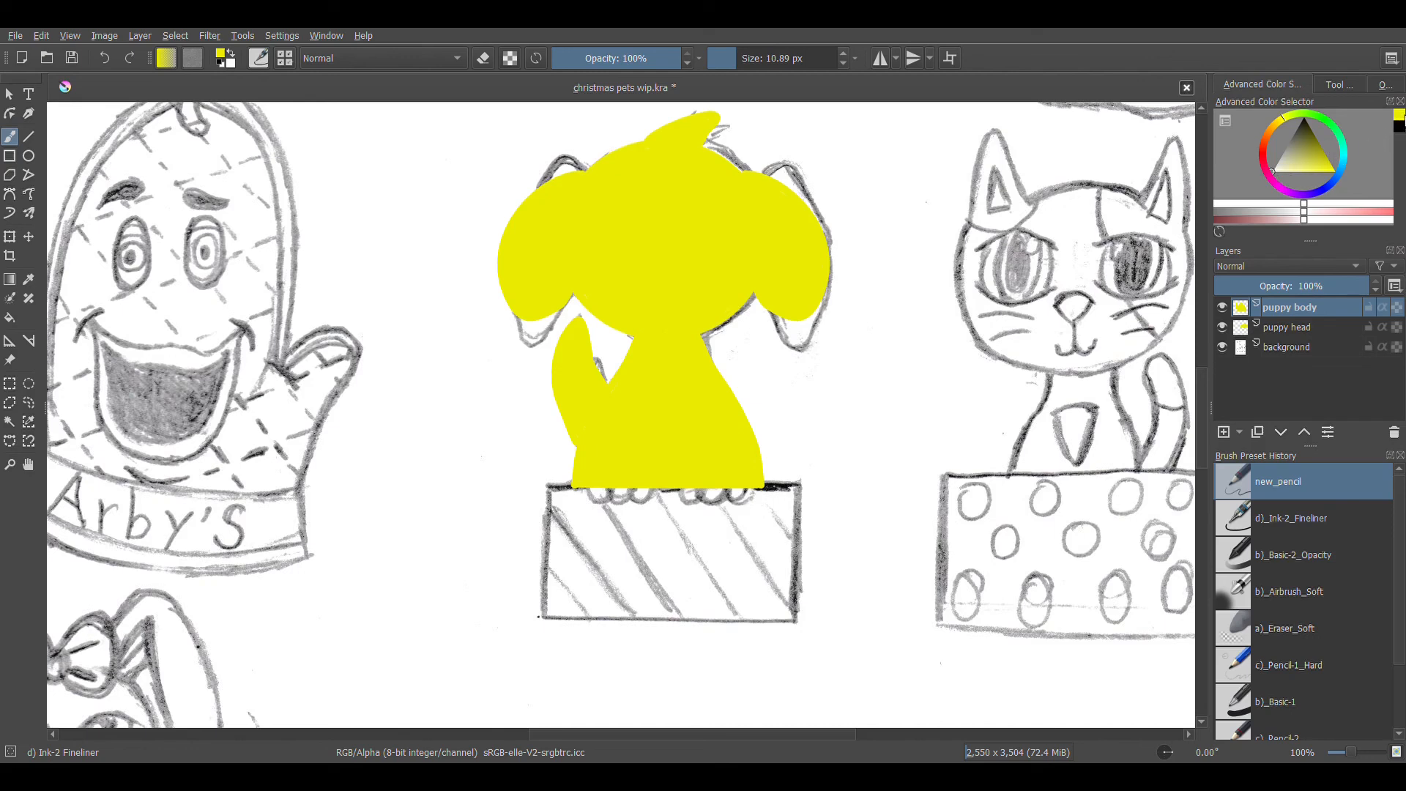
mouse_move(1283, 175)
mouse_down()
mouse_move(1343, 170)
mouse_move(1311, 189)
mouse_move(1330, 166)
mouse_up()
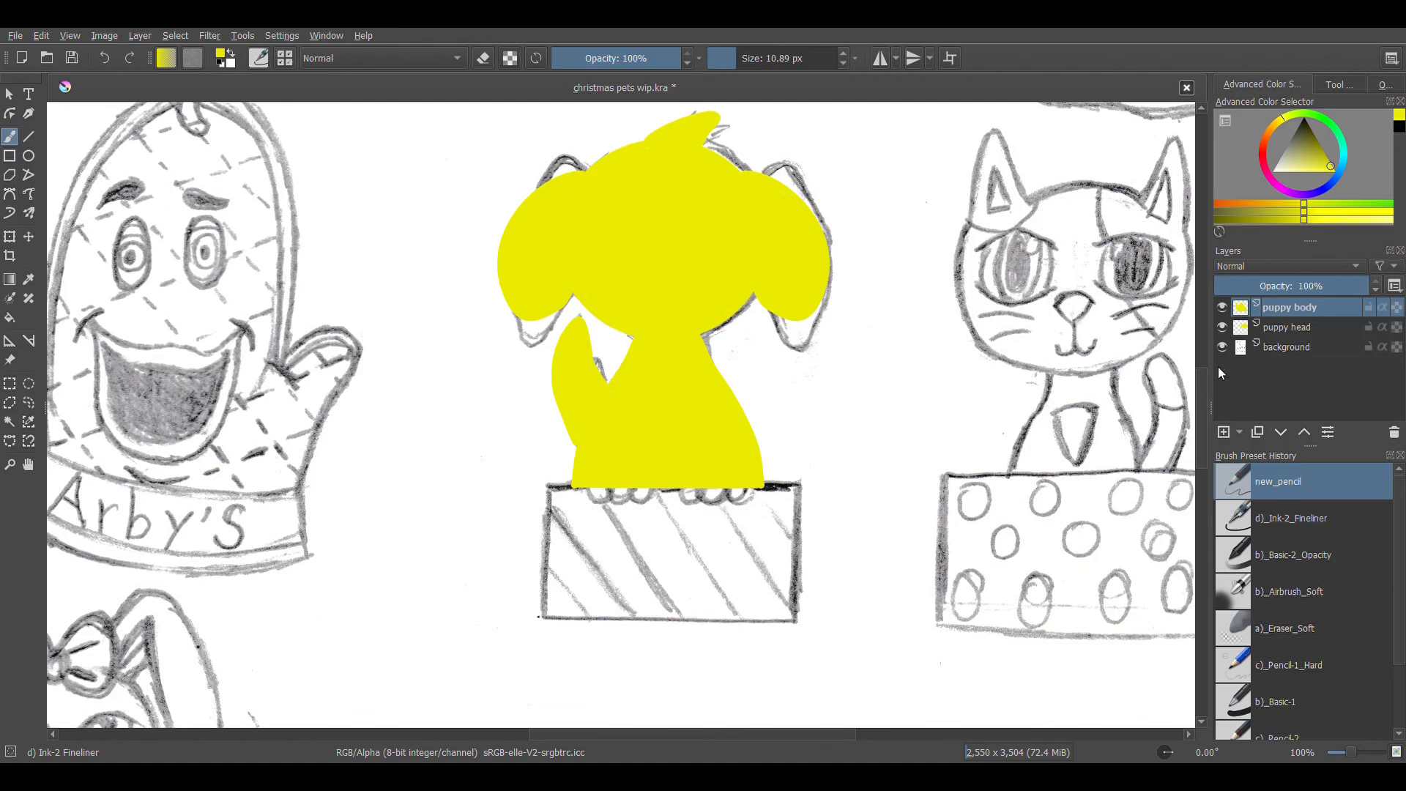
click(1224, 432)
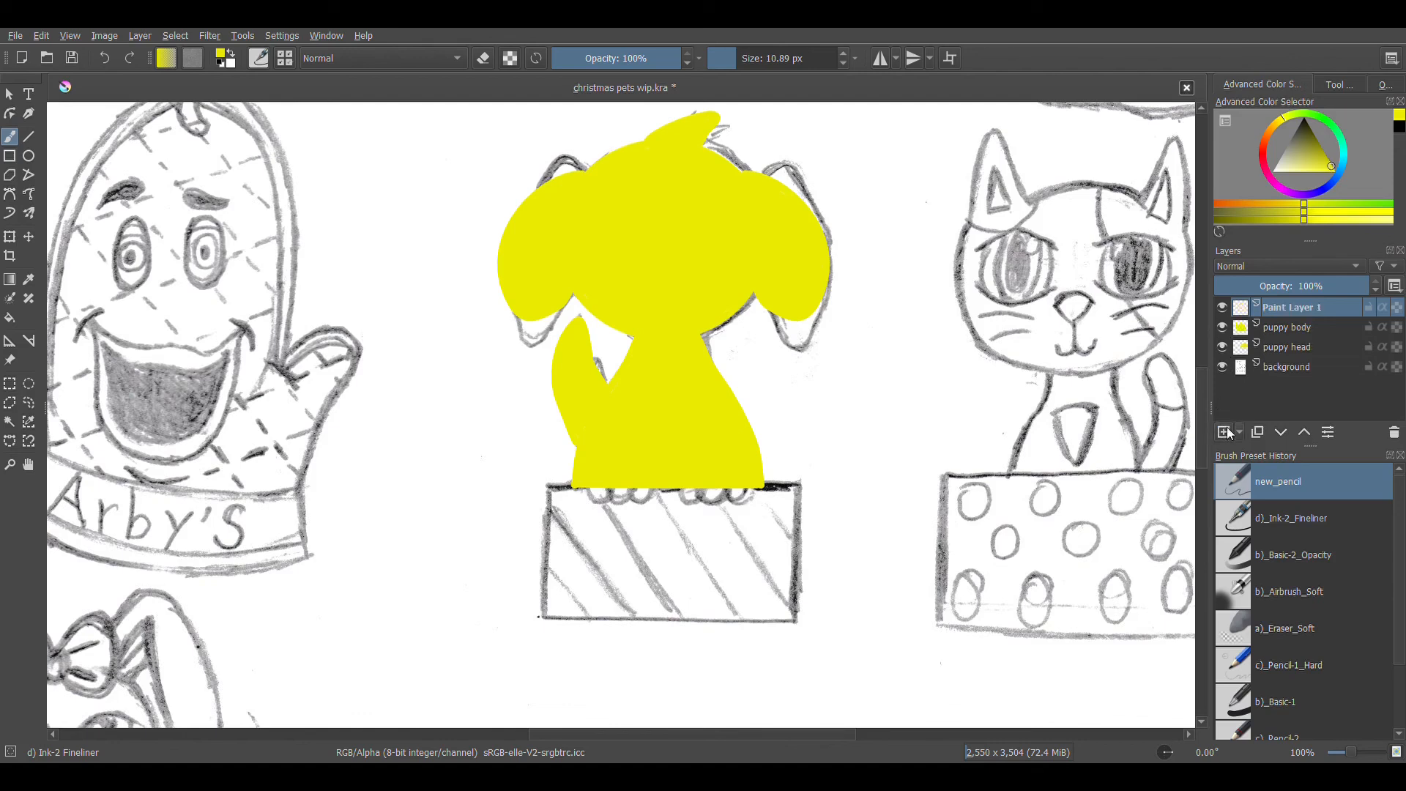
double_click(1285, 311)
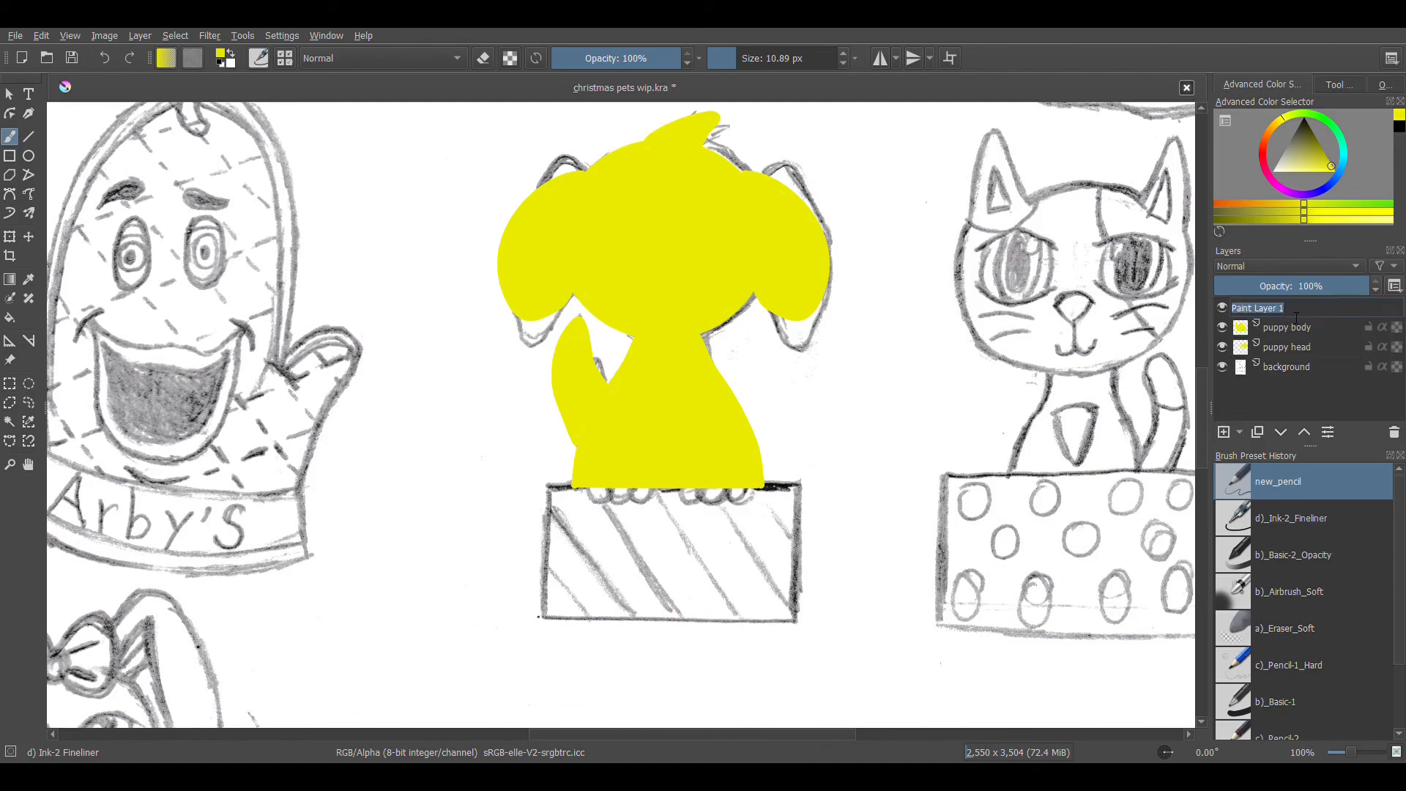
key(BackSpace)
key(Return)
Reduce the puppy body layer's opacity to 59% and make the puppy paws layer active again.
click(1296, 328)
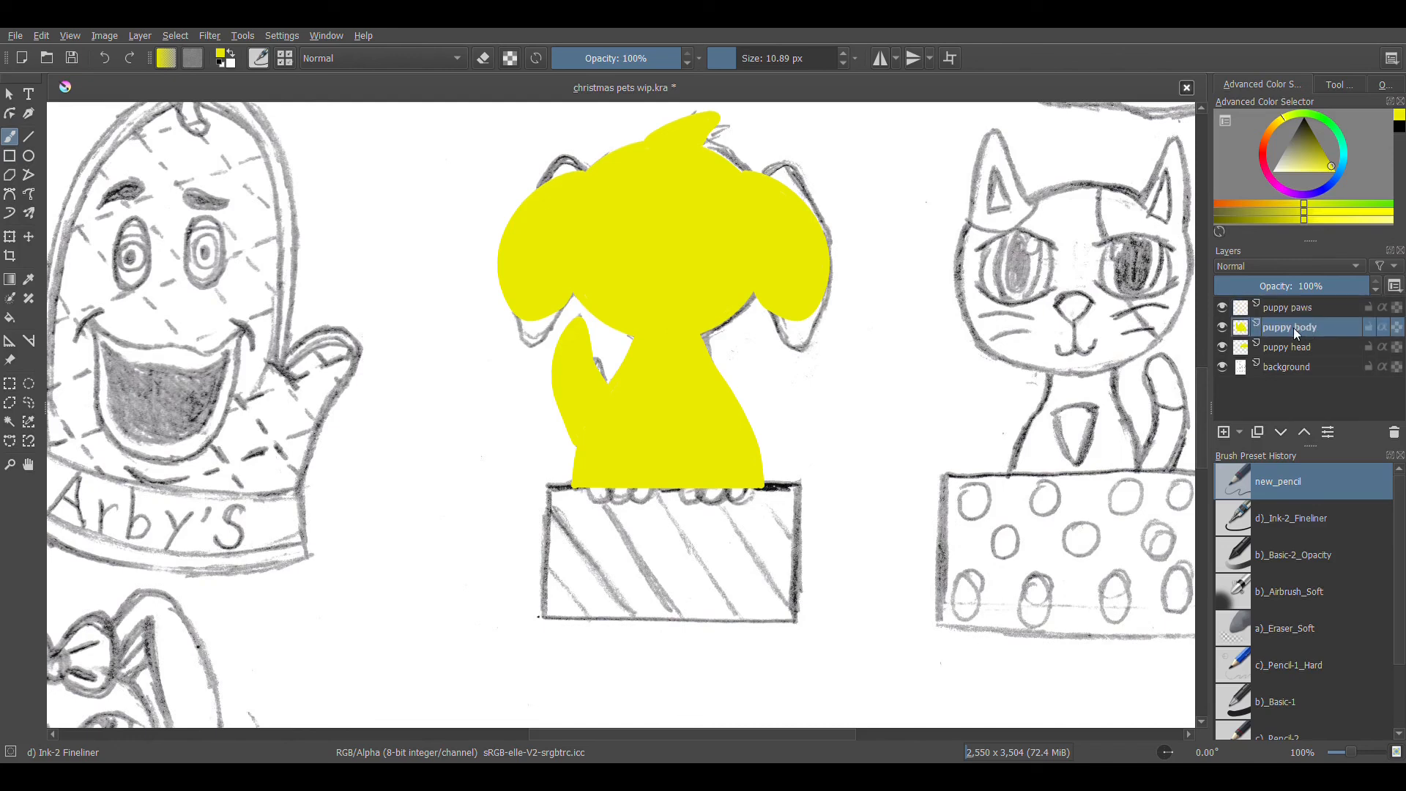
click(1223, 327)
click(1223, 328)
drag(1360, 287, 1309, 294)
click(1299, 309)
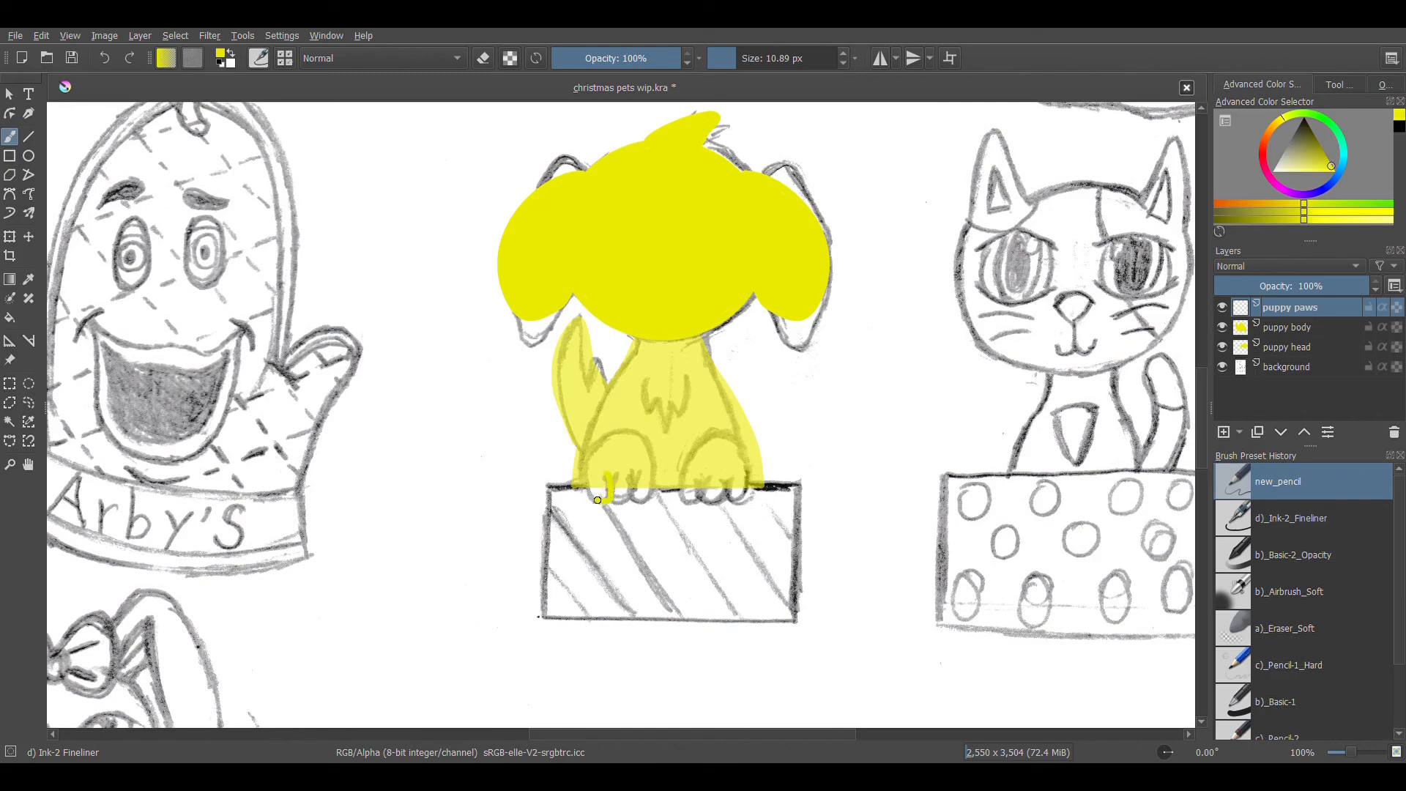
Try outlining the puppy's left paw and toes with the yellow freehand brush, and undo the strokes.
drag(619, 432, 642, 438)
drag(637, 499, 633, 472)
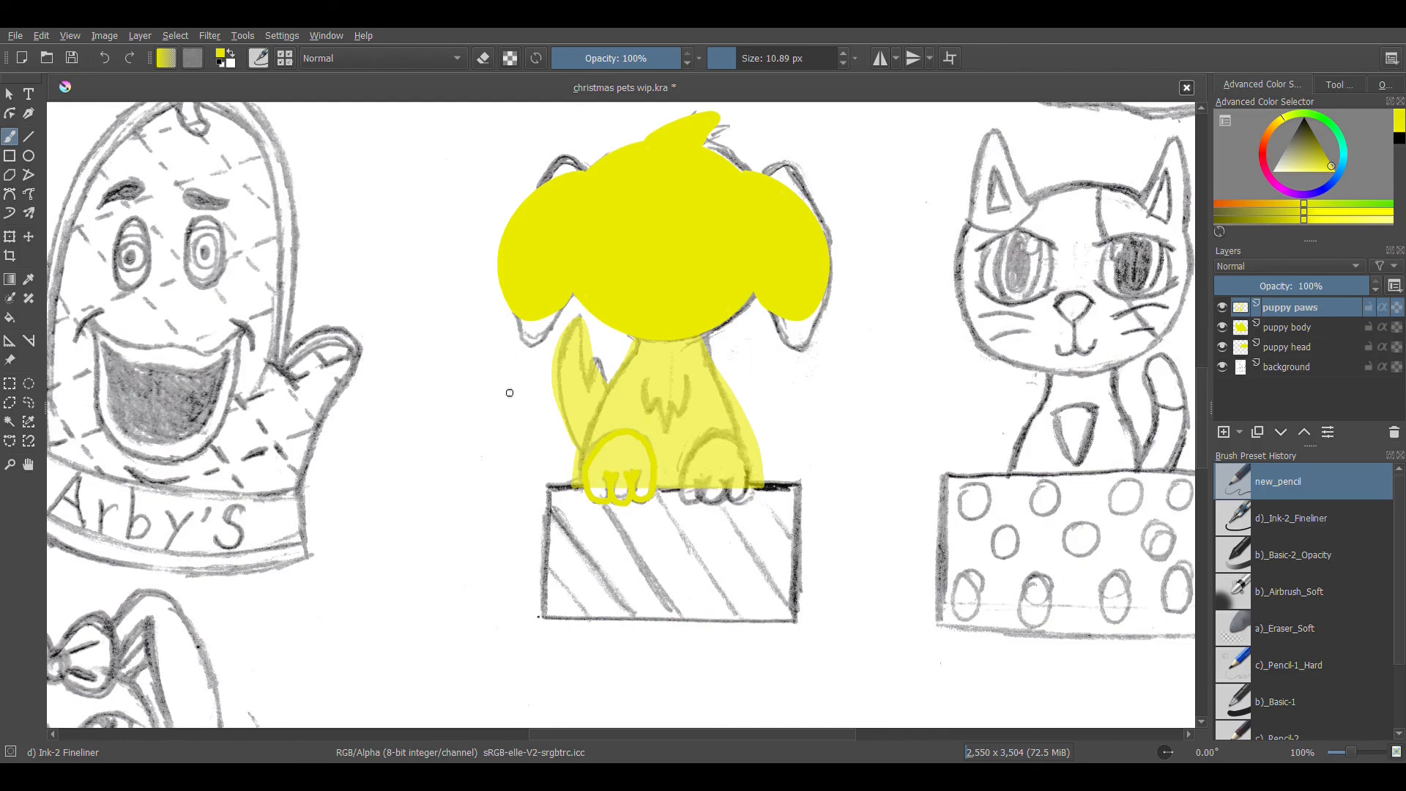
key(ctrl+z)
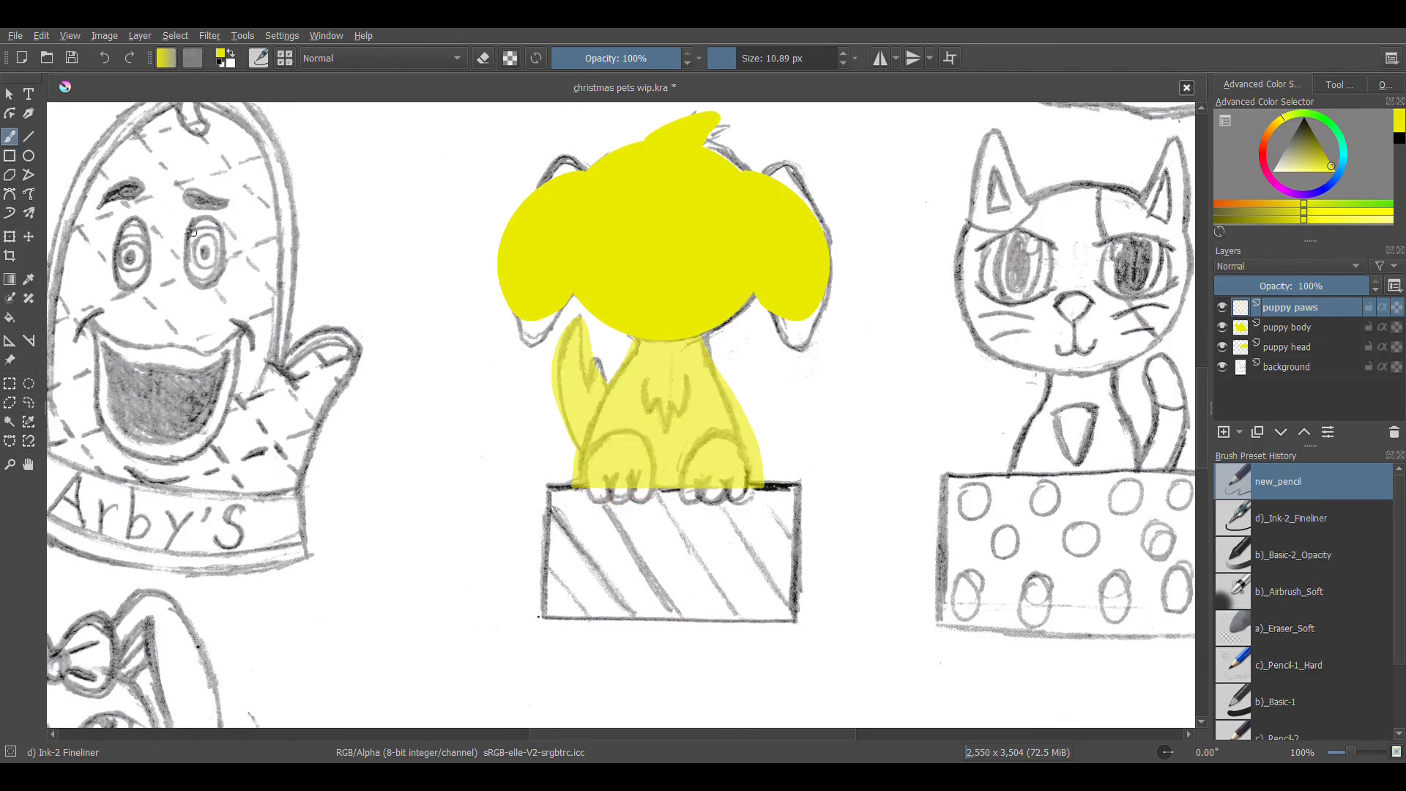
Draw matching yellow arches over both front paws with the Freehand Path tool and horizontal mirroring, undoing trial strokes and switching mirroring off when done.
click(29, 193)
mouse_move(608, 490)
mouse_down()
mouse_move(620, 501)
mouse_move(629, 488)
mouse_up()
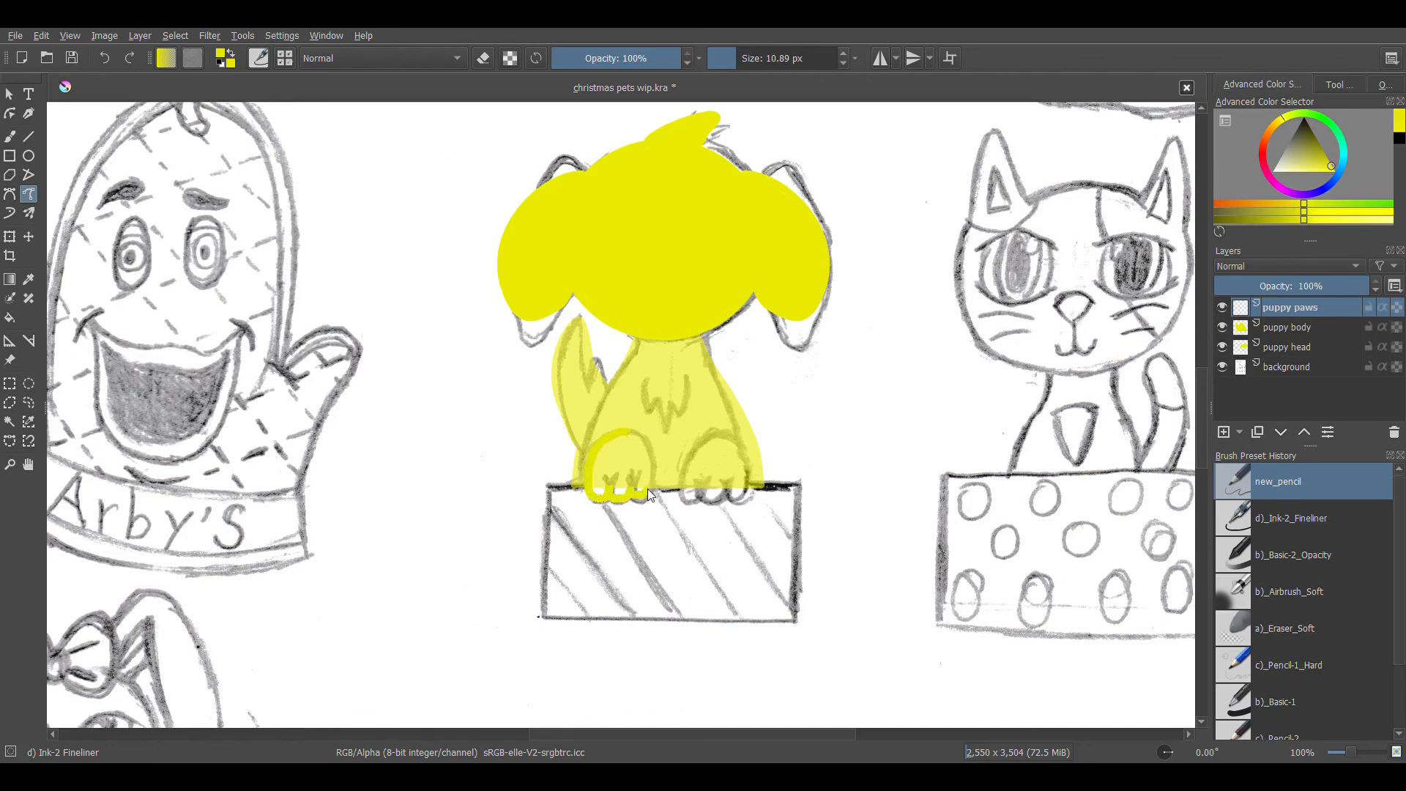
drag(640, 436, 632, 427)
key(ctrl+z)
key(ctrl+z)
click(880, 60)
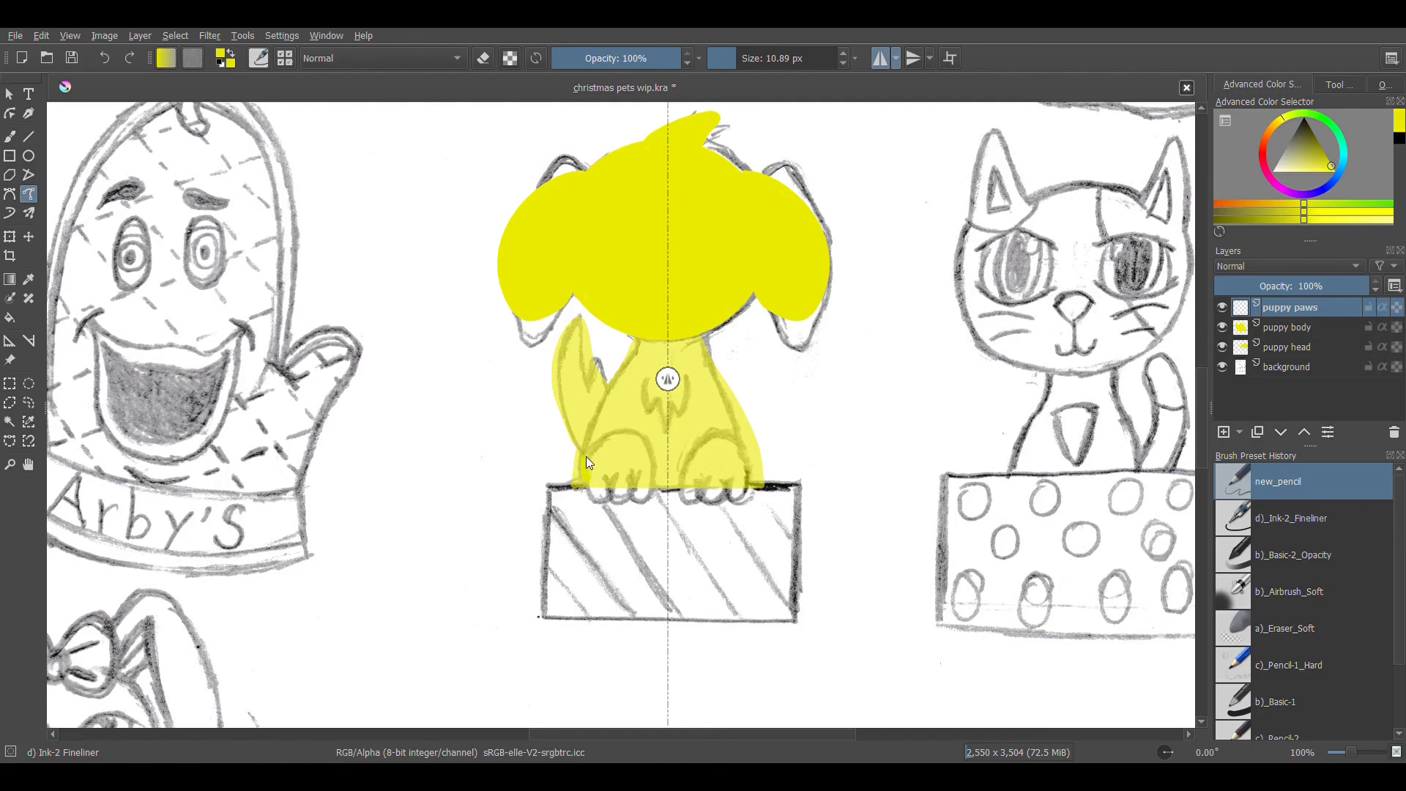
key(ctrl+z)
drag(595, 487, 598, 484)
key(ctrl+z)
drag(657, 486, 656, 488)
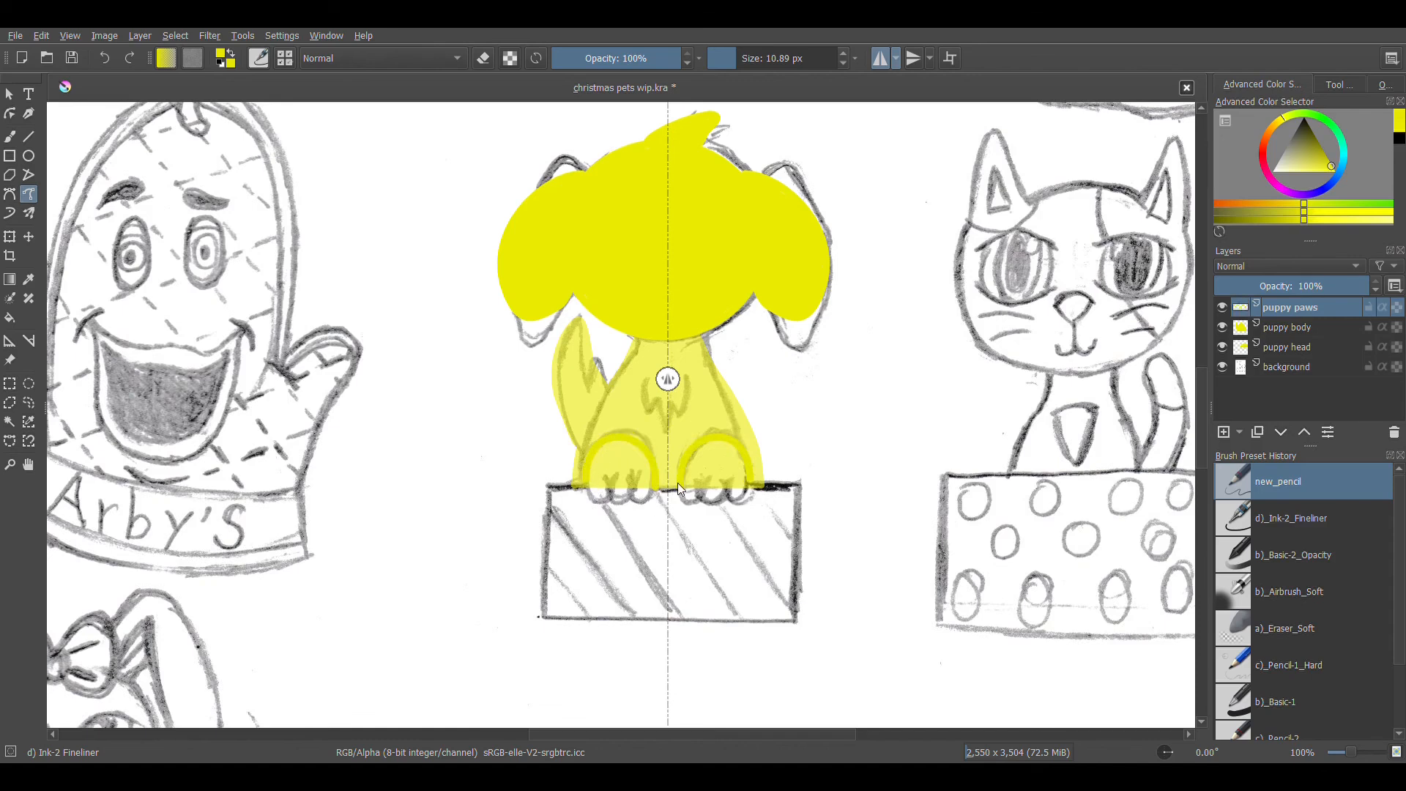
click(880, 63)
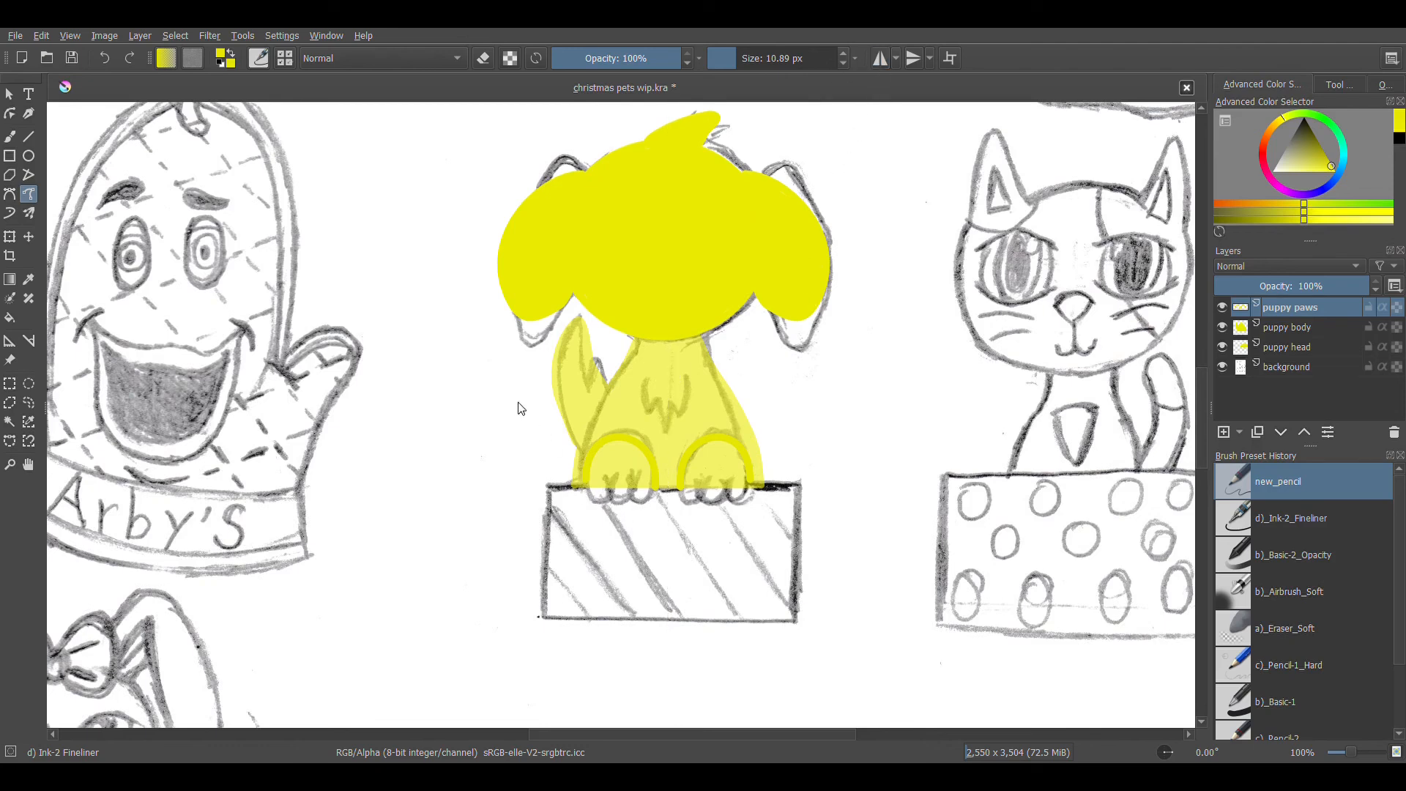
Close both paw outlines with scalloped toes using the yellow freehand brush with horizontal mirroring, undoing the first unmirrored try and ending with mirroring off.
key(ctrl+equal)
key(ctrl+equal)
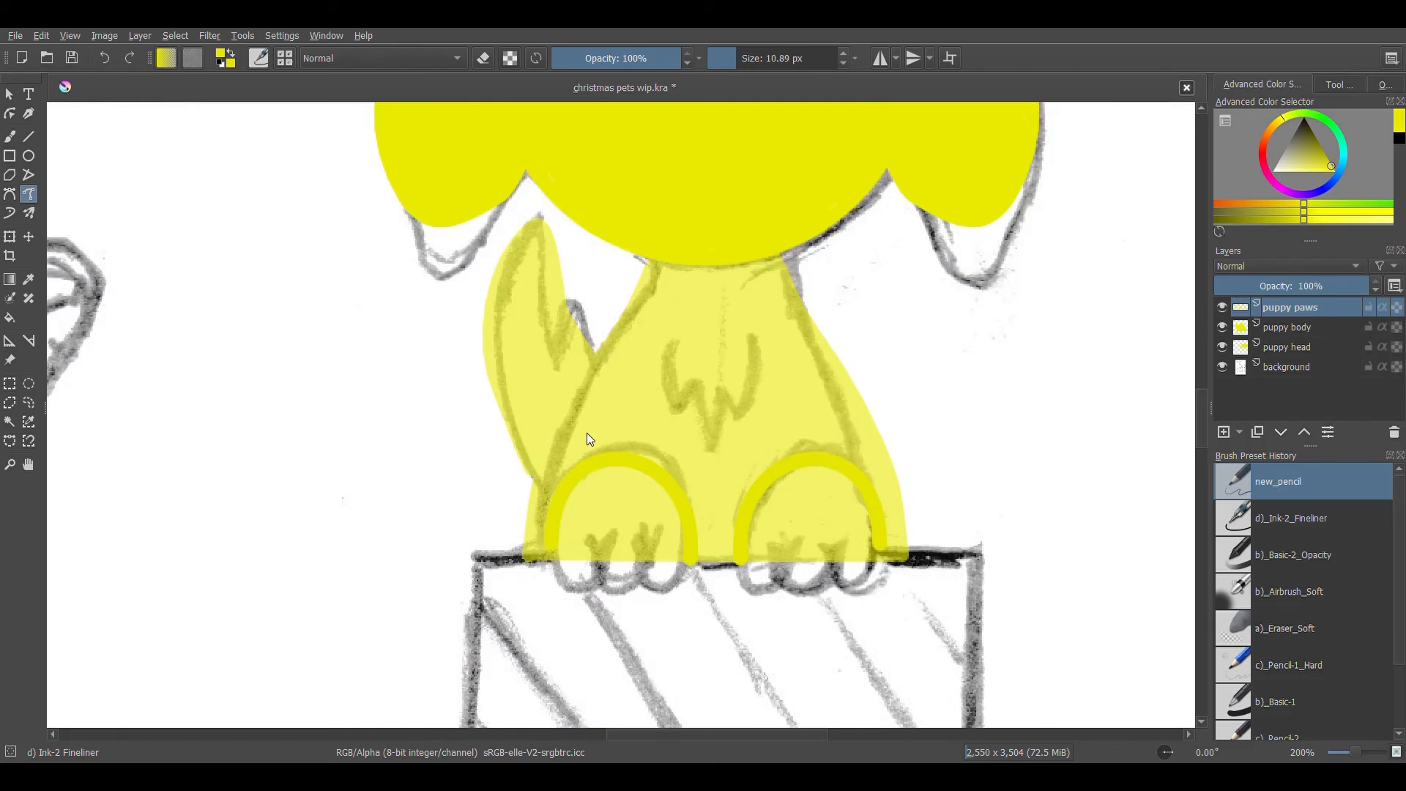
click(10, 136)
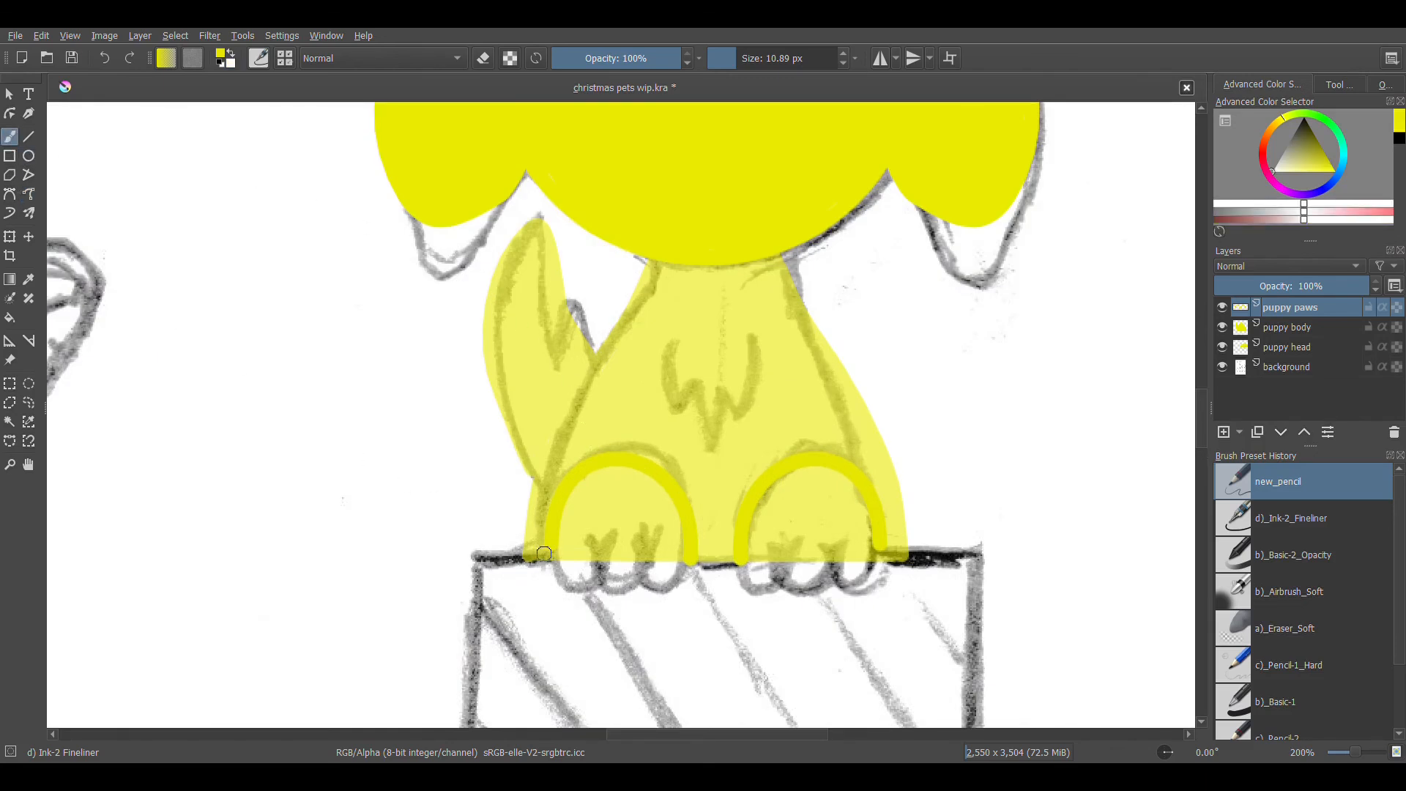
drag(552, 560, 567, 551)
mouse_move(547, 551)
mouse_down()
mouse_move(585, 582)
mouse_move(596, 567)
mouse_move(554, 546)
mouse_move(572, 579)
mouse_move(599, 563)
mouse_move(621, 586)
mouse_move(641, 562)
mouse_move(652, 580)
mouse_move(683, 555)
mouse_up()
key(ctrl+z)
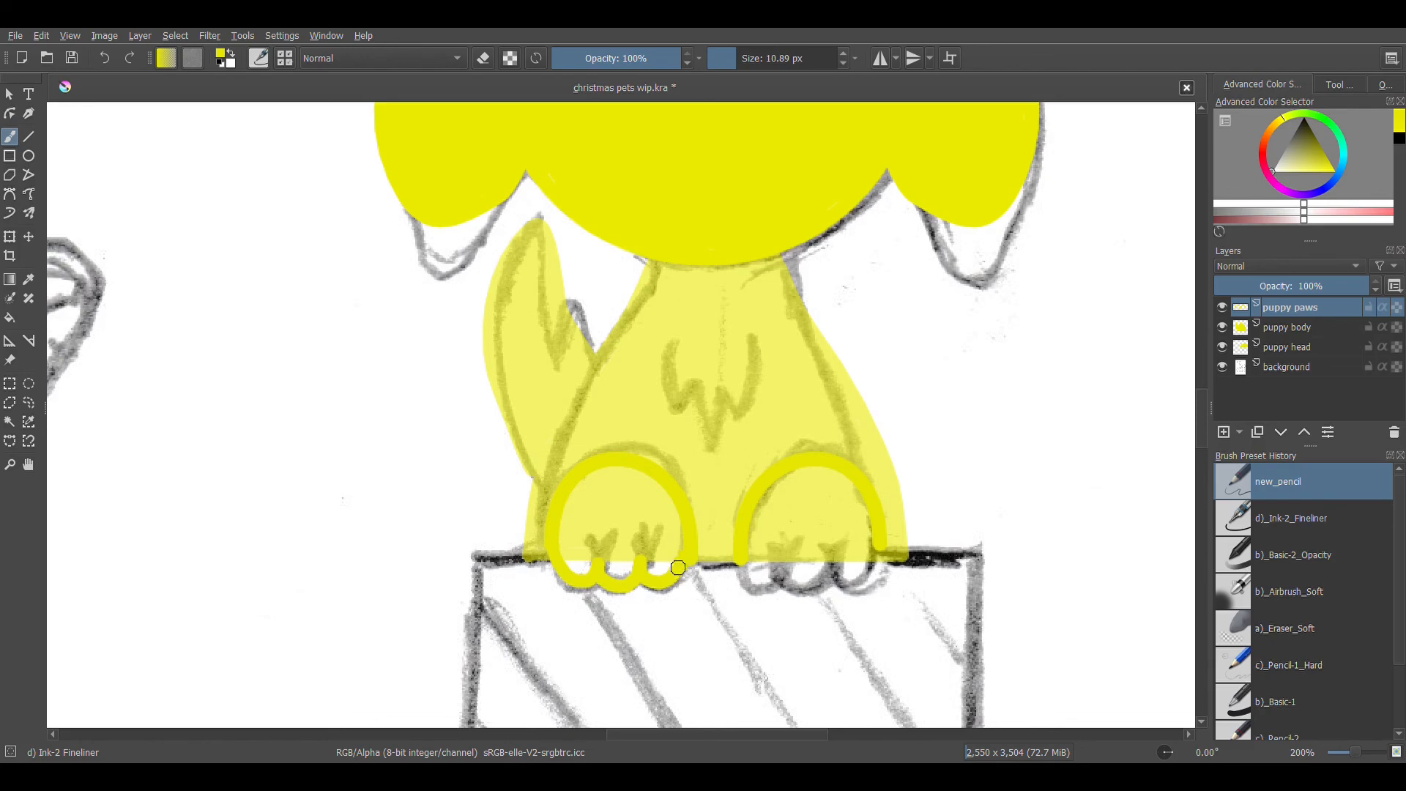
key(ctrl+z)
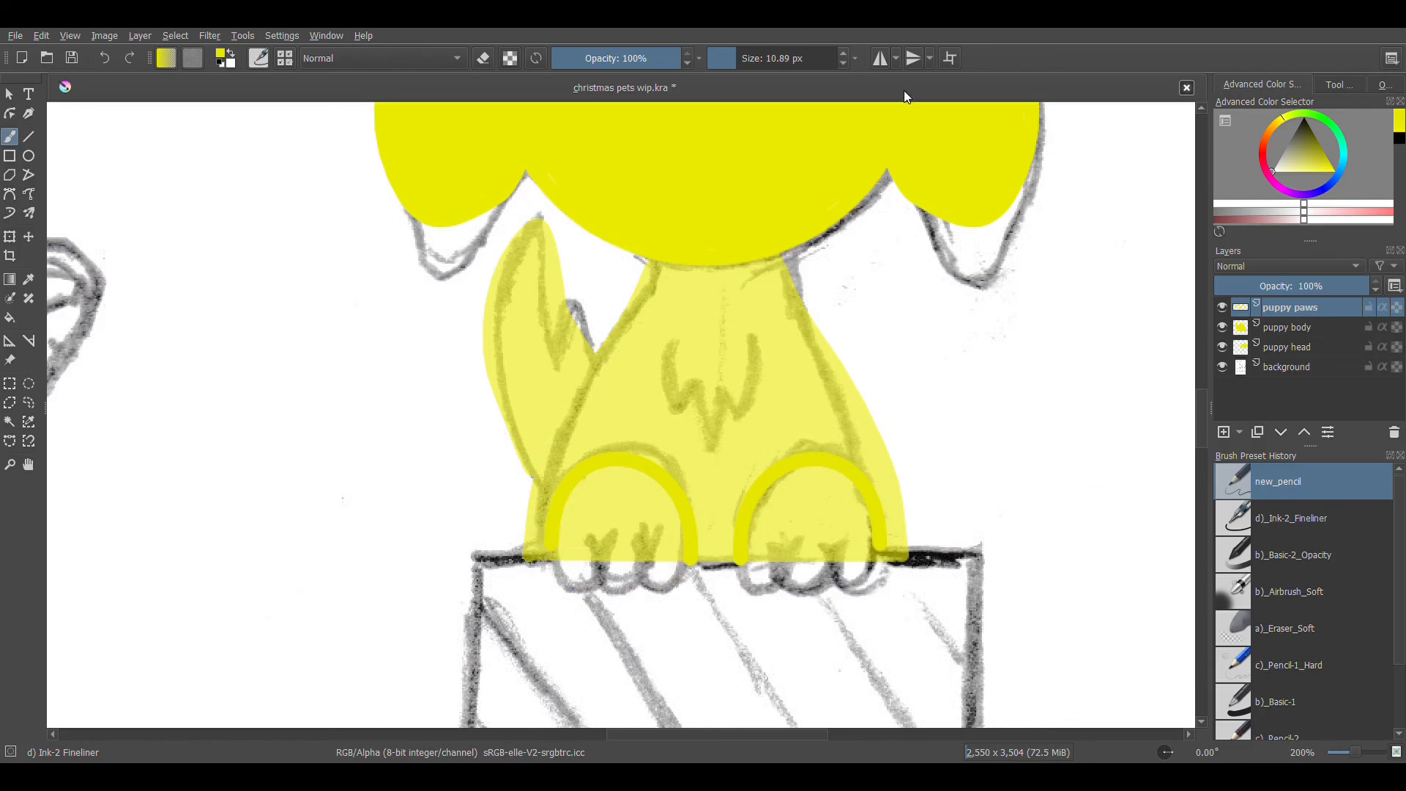
click(880, 58)
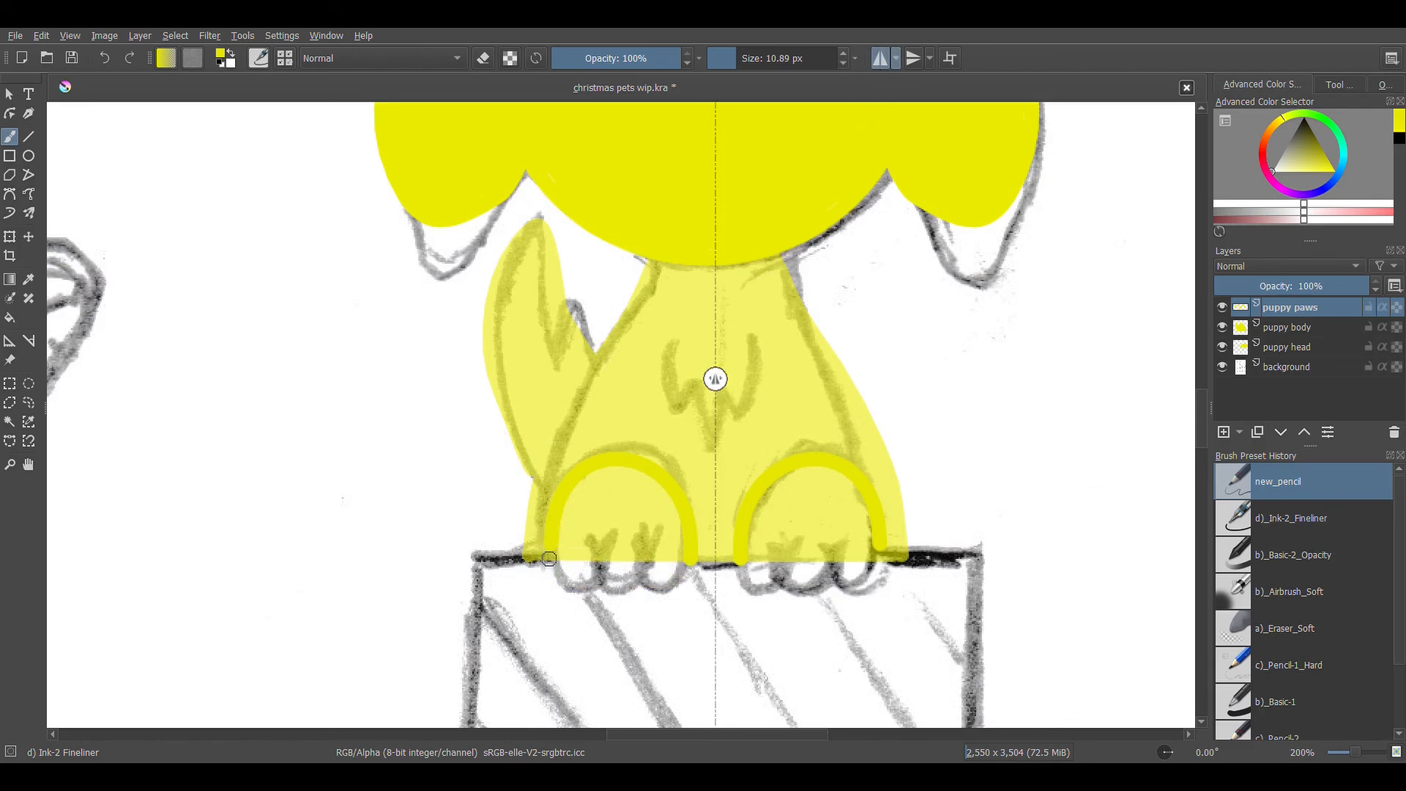
mouse_move(691, 558)
mouse_down()
mouse_move(681, 582)
mouse_move(655, 589)
mouse_move(643, 568)
mouse_move(611, 590)
mouse_move(600, 555)
mouse_move(580, 592)
mouse_move(557, 555)
mouse_up()
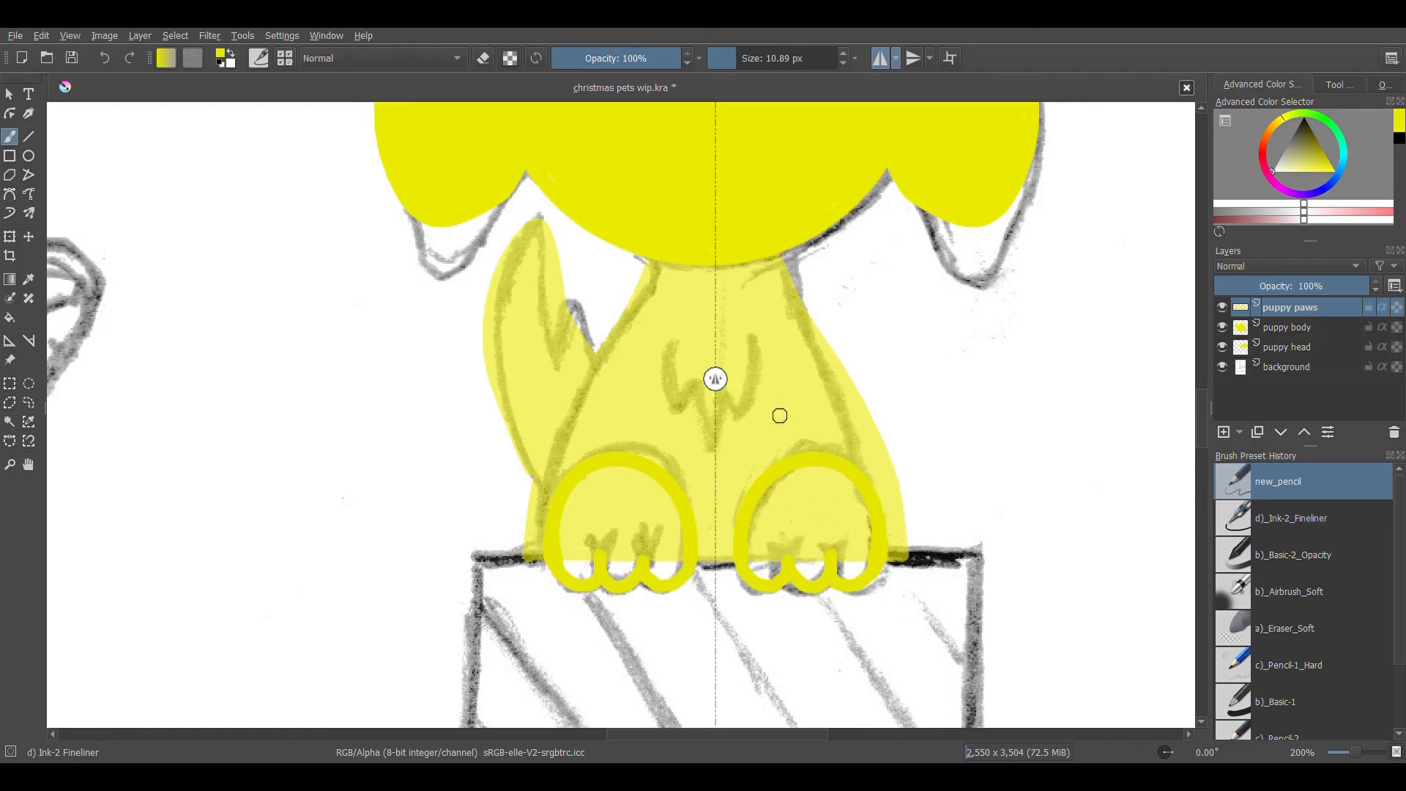
click(881, 58)
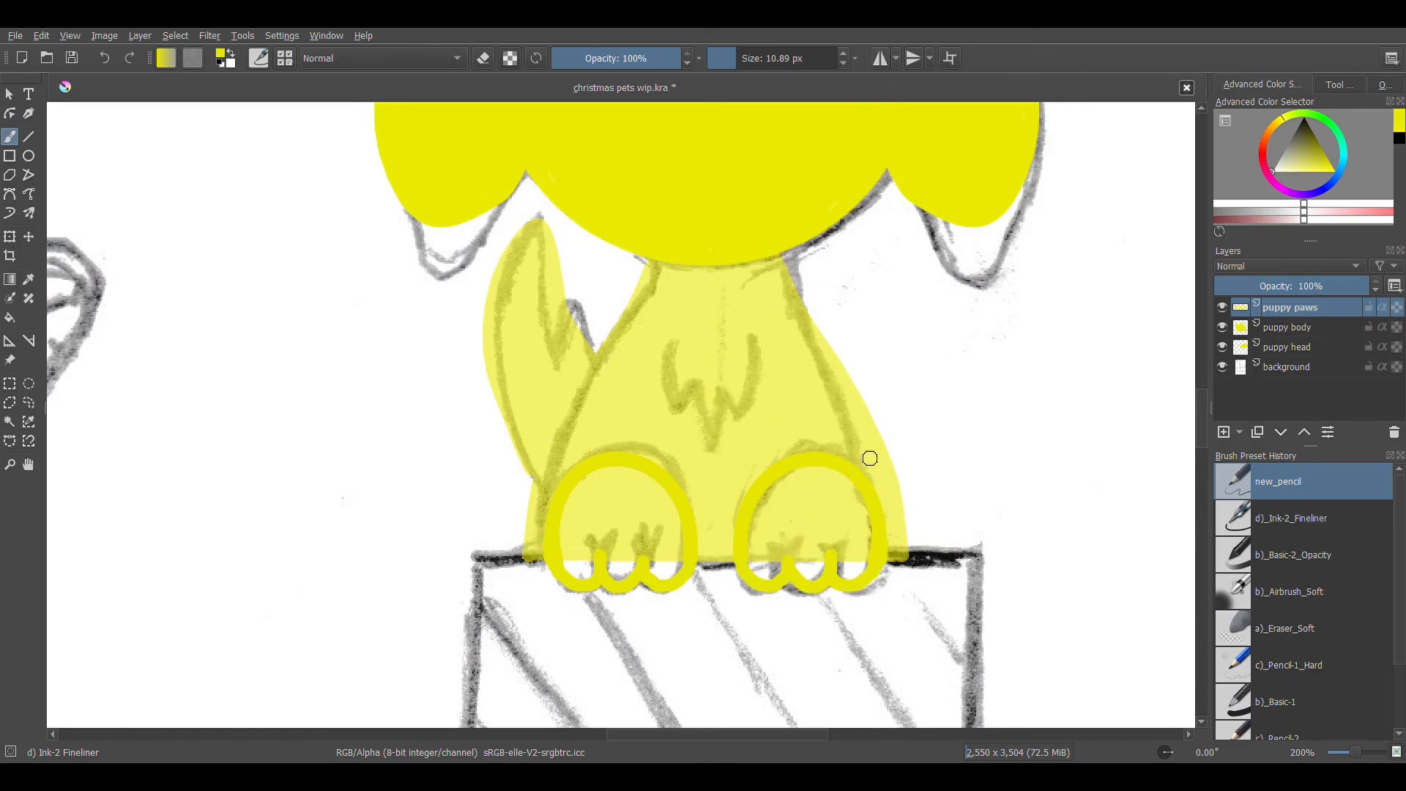
Restore the puppy body layer to 100% opacity and sample its yellow as the painting colour.
click(1285, 328)
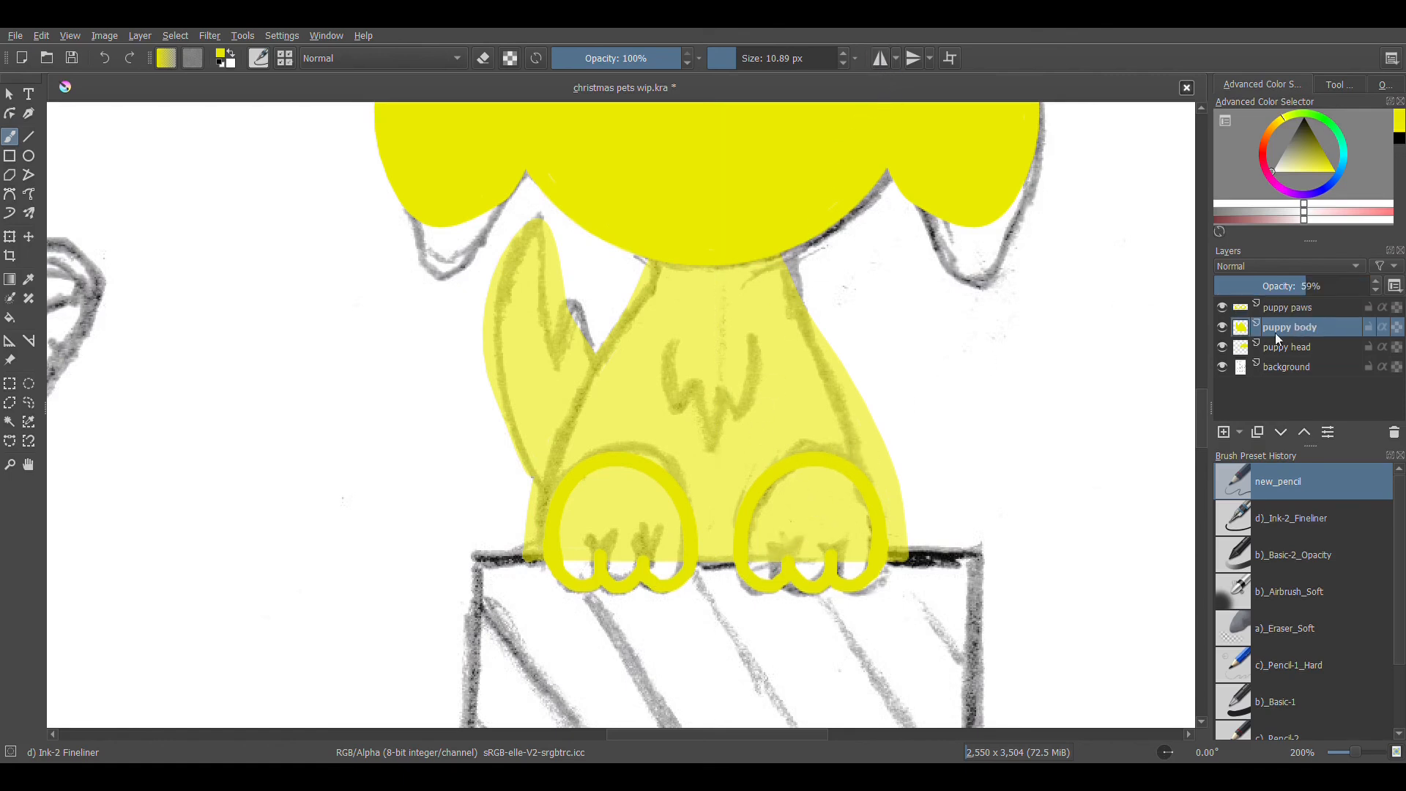
drag(1339, 296, 1370, 296)
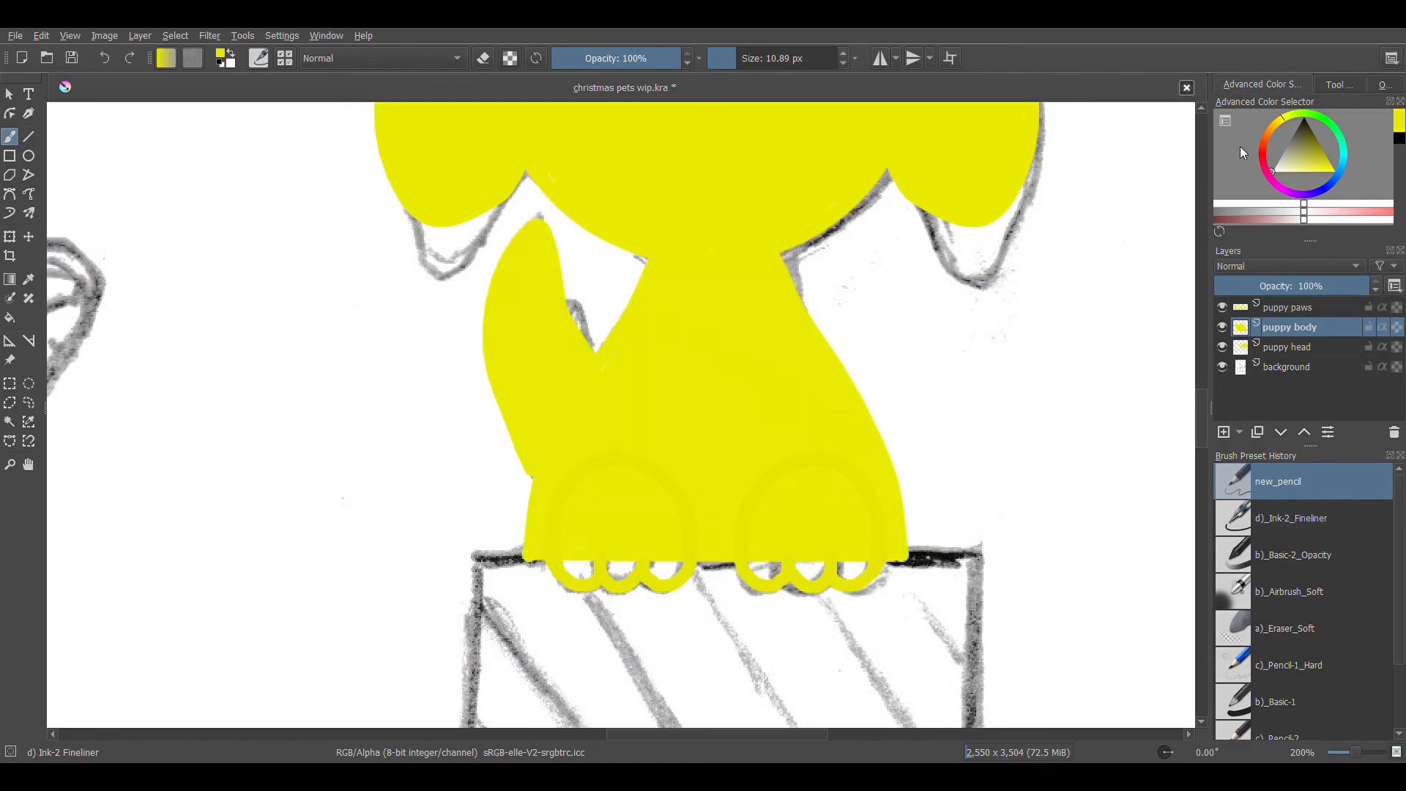
click(28, 279)
click(732, 383)
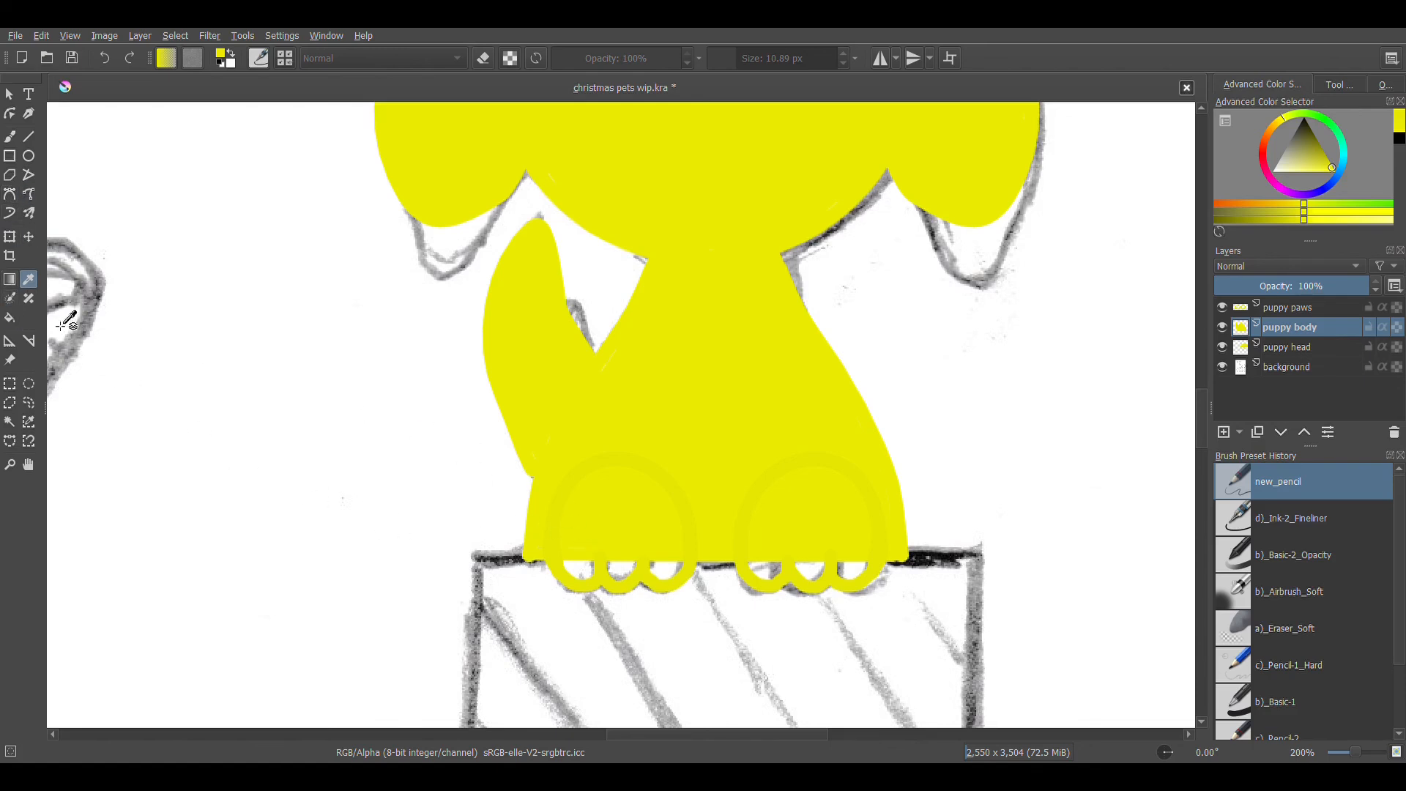
Fill both outlined paws with yellow on the puppy paws layer.
click(11, 318)
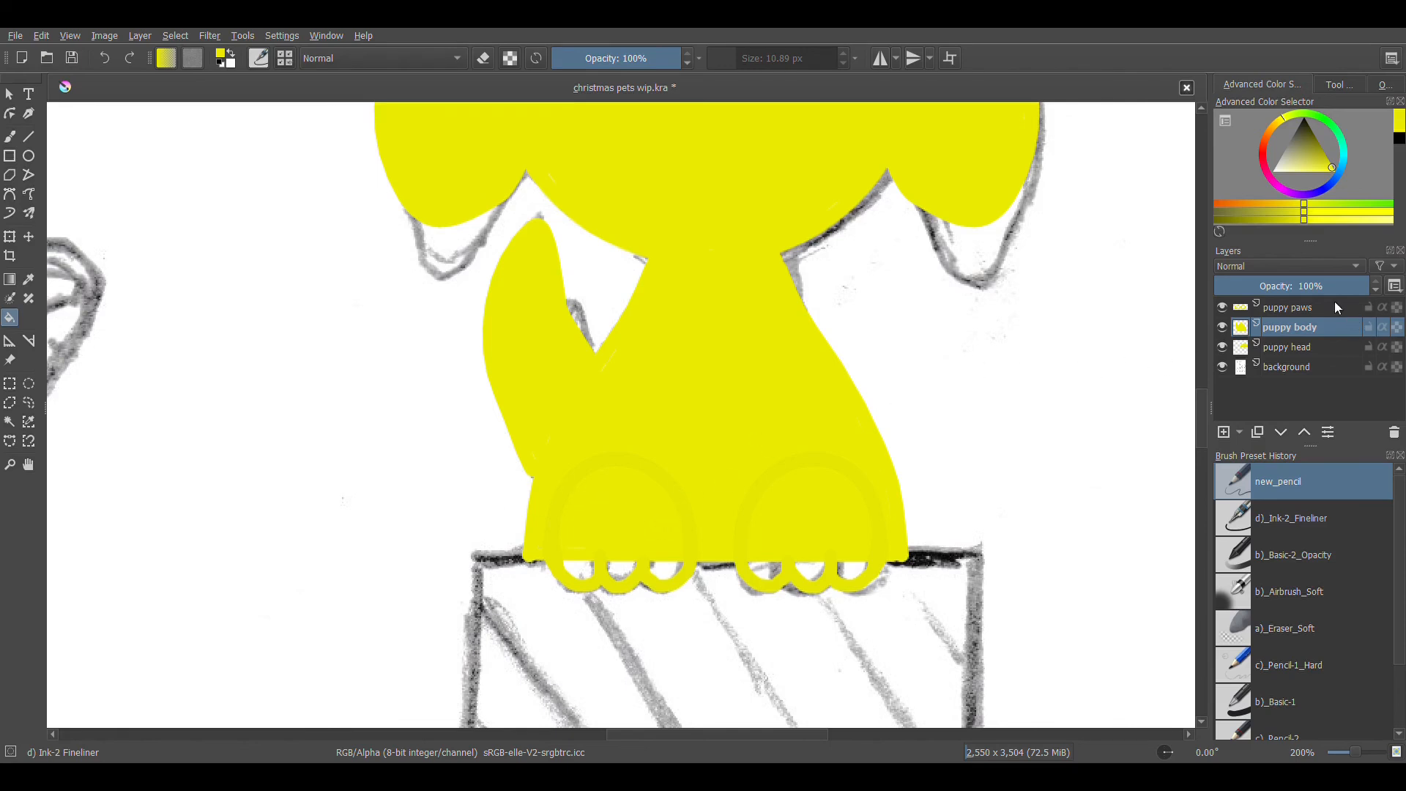
click(1337, 307)
click(632, 539)
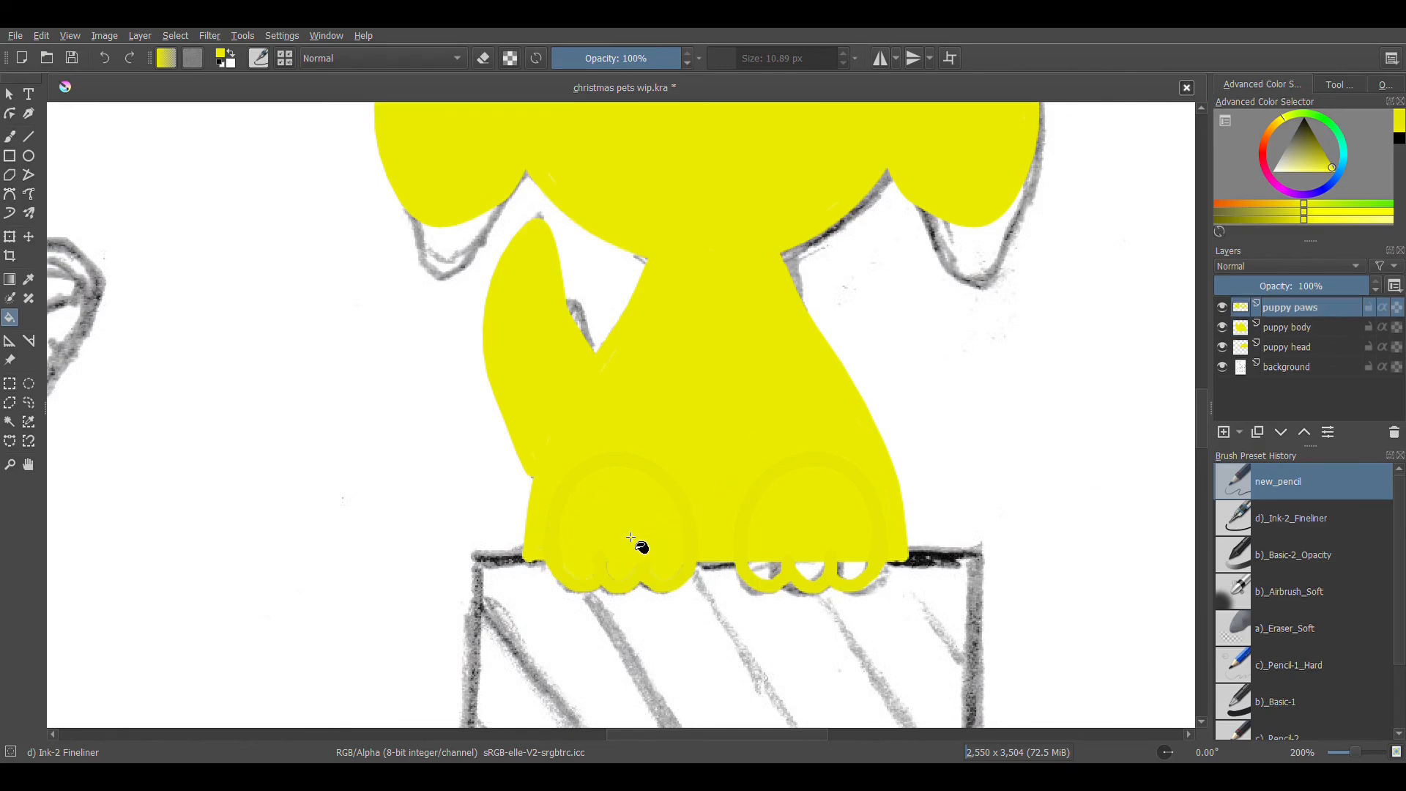
click(805, 525)
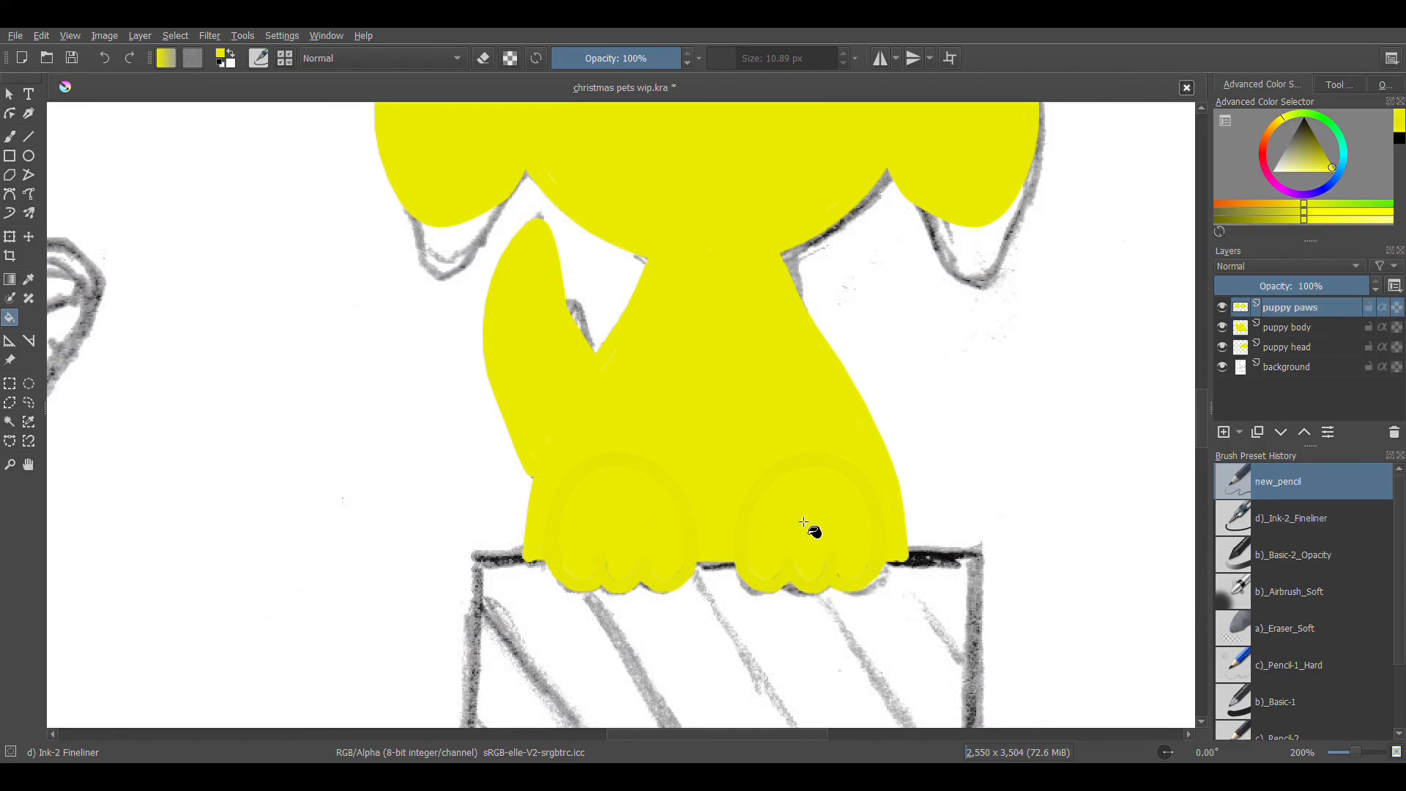
Paint over the thin unfilled seams around the toes of both paws with the yellow freehand brush.
key(b)
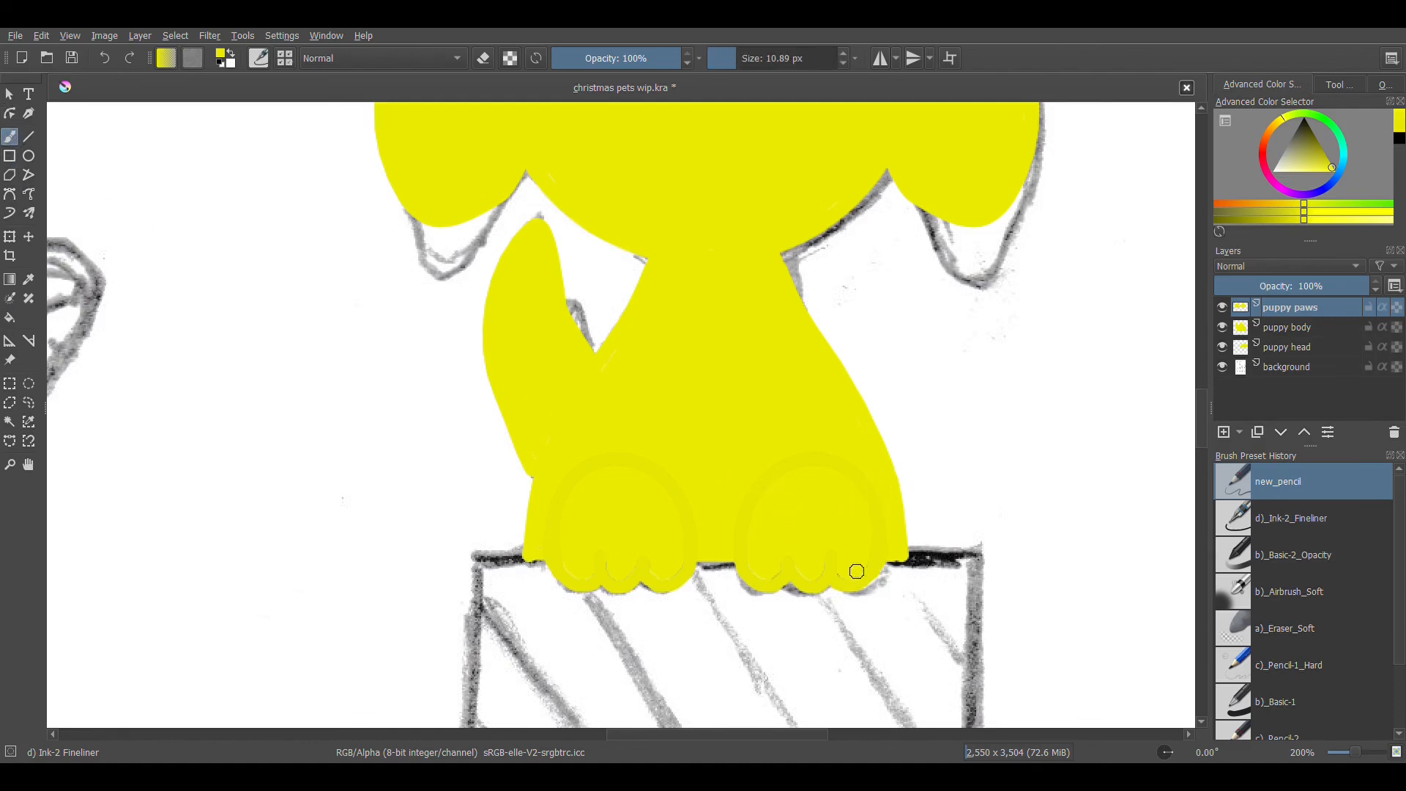
key(plus)
key(plus)
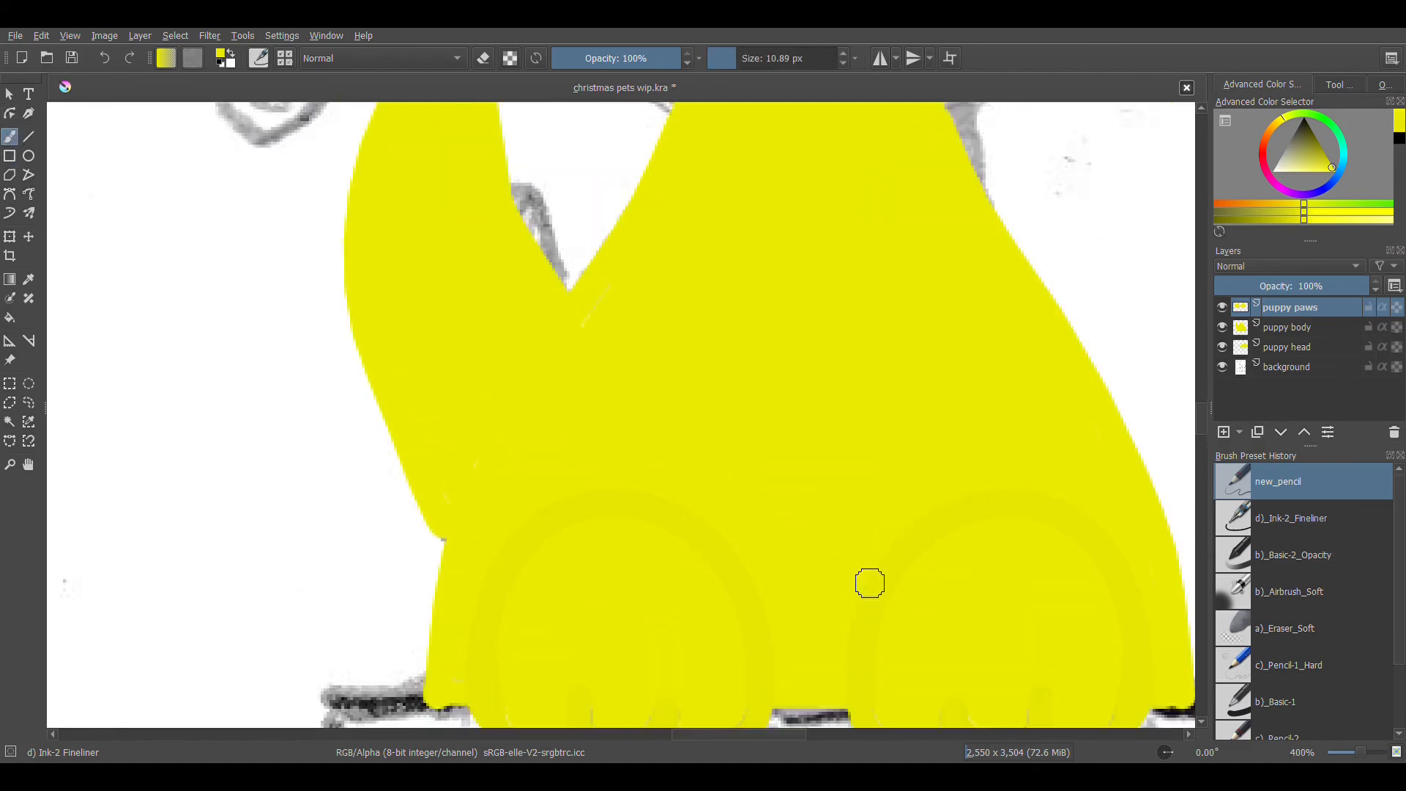
key(minus)
key(plus)
drag(772, 618, 746, 305)
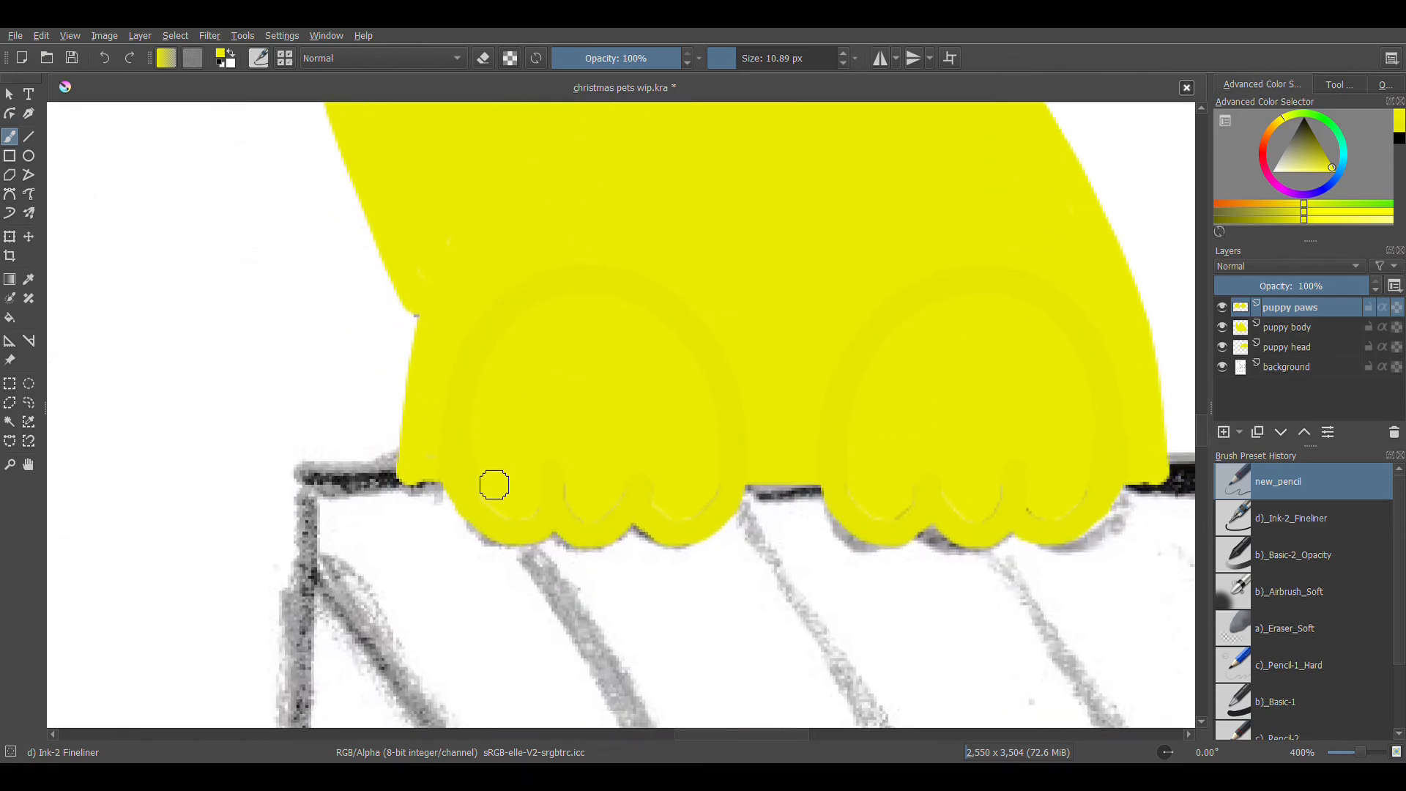
mouse_move(511, 504)
mouse_down()
mouse_move(533, 473)
mouse_move(572, 471)
mouse_move(582, 507)
mouse_up()
mouse_move(895, 508)
mouse_down()
mouse_move(902, 478)
mouse_move(968, 510)
mouse_move(989, 486)
mouse_move(1042, 498)
mouse_move(1044, 469)
mouse_move(1048, 505)
mouse_move(1077, 480)
mouse_move(1051, 501)
mouse_move(1008, 430)
mouse_move(1023, 453)
mouse_move(1007, 458)
mouse_move(1023, 459)
mouse_move(1004, 454)
mouse_move(990, 476)
mouse_move(995, 457)
mouse_move(1030, 477)
mouse_move(1005, 468)
mouse_up()
mouse_move(527, 481)
mouse_down()
mouse_move(543, 455)
mouse_move(559, 473)
mouse_move(544, 469)
mouse_up()
Resample the yellow from the left paw and brush over the remaining seams between the toes.
click(29, 279)
click(493, 528)
click(9, 137)
mouse_move(549, 489)
mouse_down()
mouse_move(552, 477)
mouse_move(634, 481)
mouse_move(634, 468)
mouse_move(636, 484)
mouse_up()
mouse_move(928, 520)
mouse_down()
mouse_move(925, 468)
mouse_move(928, 498)
mouse_move(1008, 468)
mouse_move(1009, 516)
mouse_up()
key(minus)
key(minus)
key(minus)
key(minus)
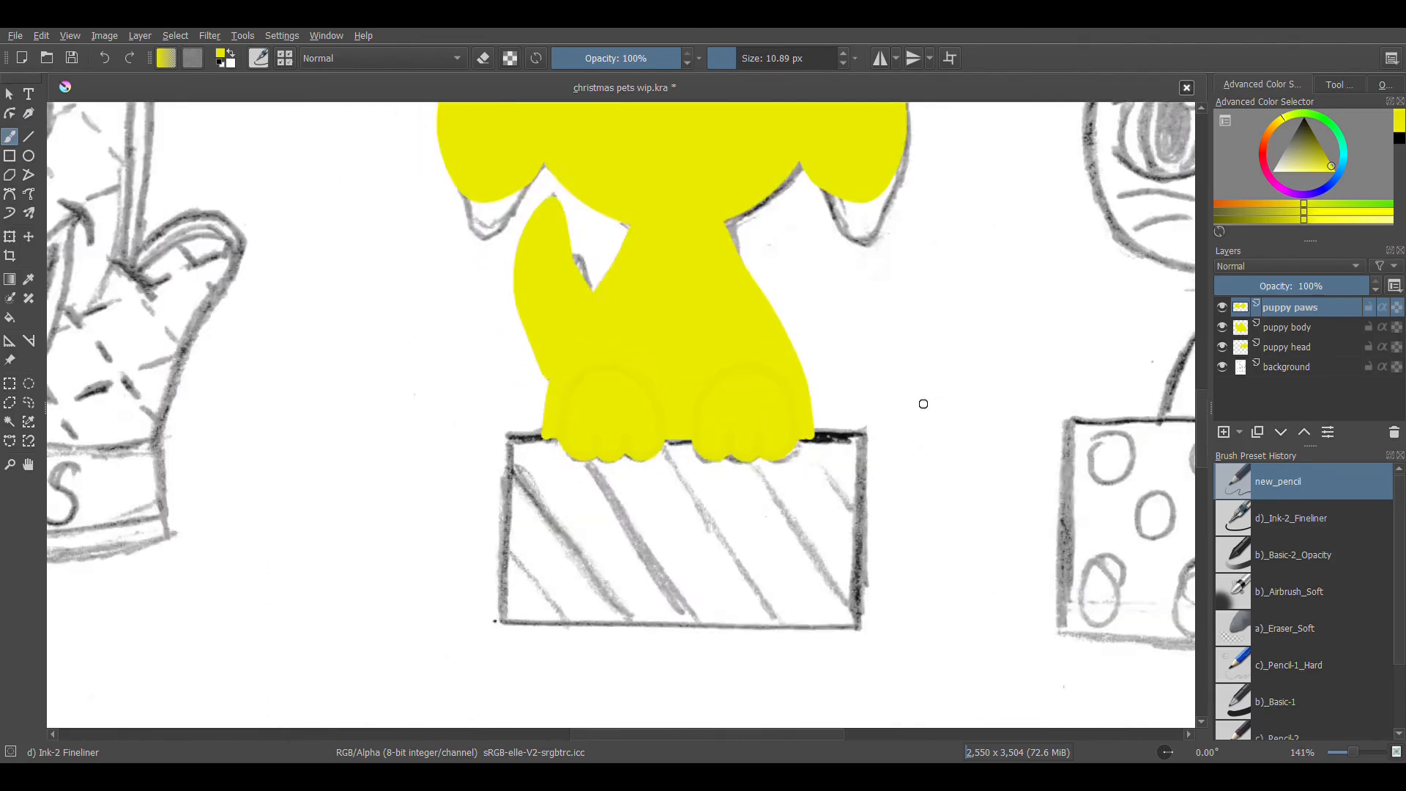
mouse_move(811, 355)
mouse_down()
mouse_move(842, 518)
mouse_move(842, 496)
mouse_up()
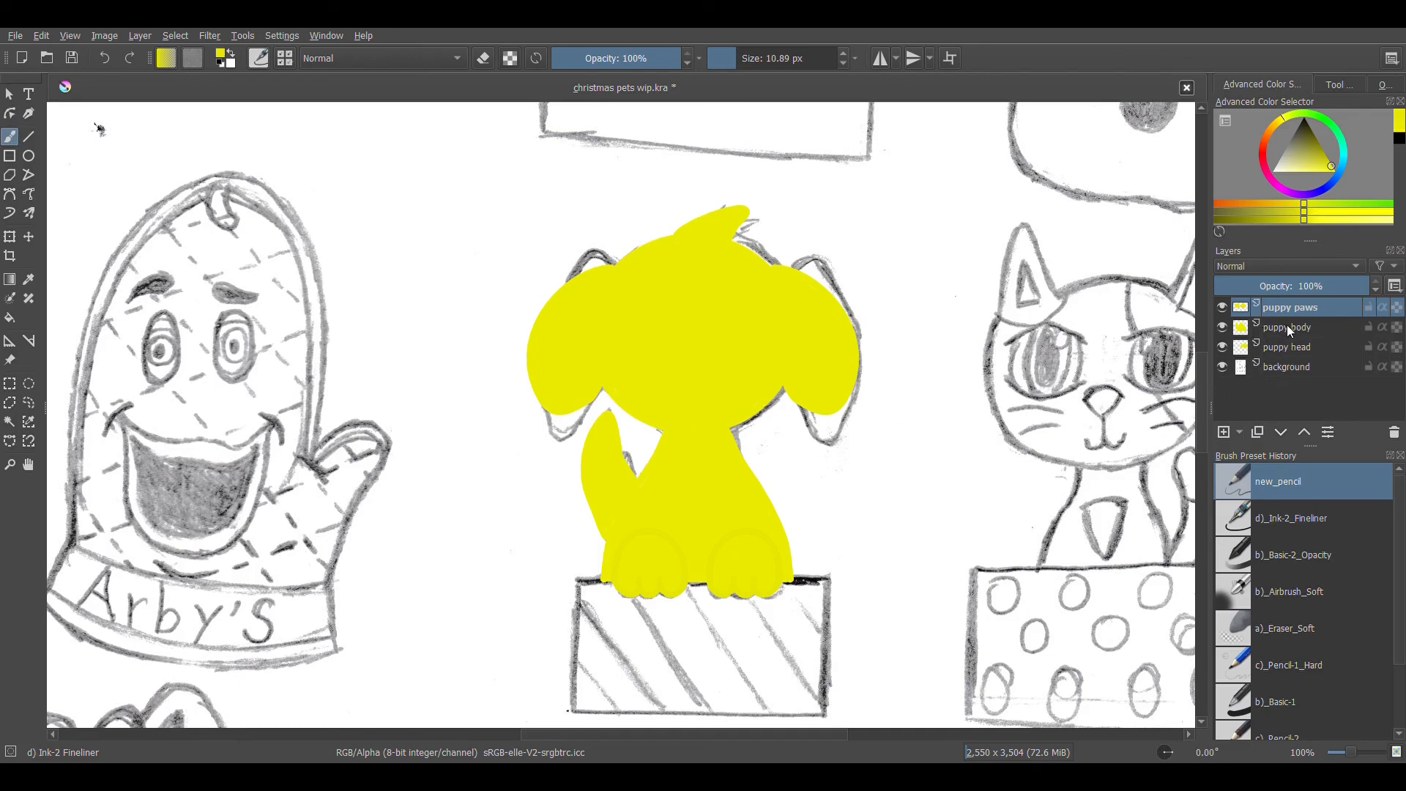
click(1305, 327)
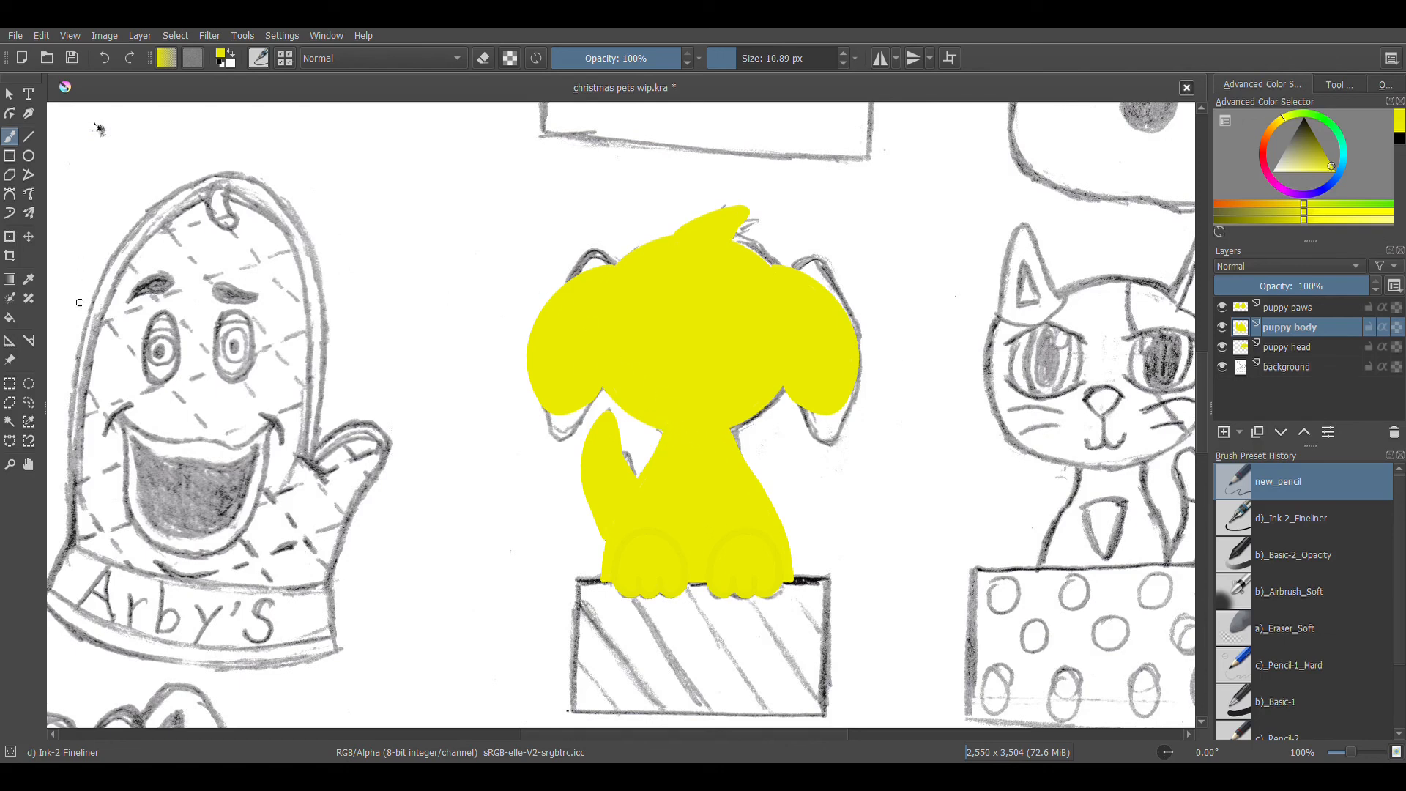
click(29, 279)
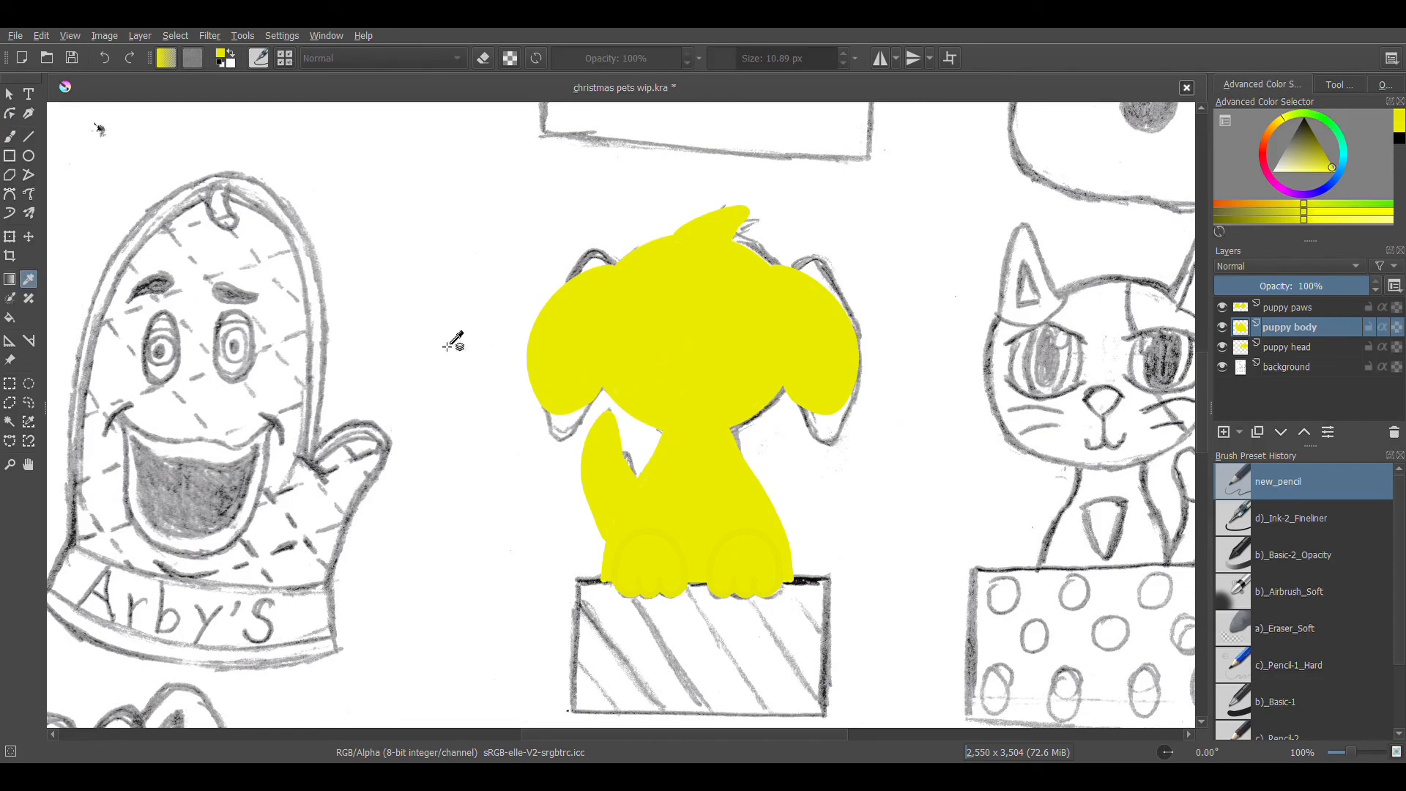
click(10, 136)
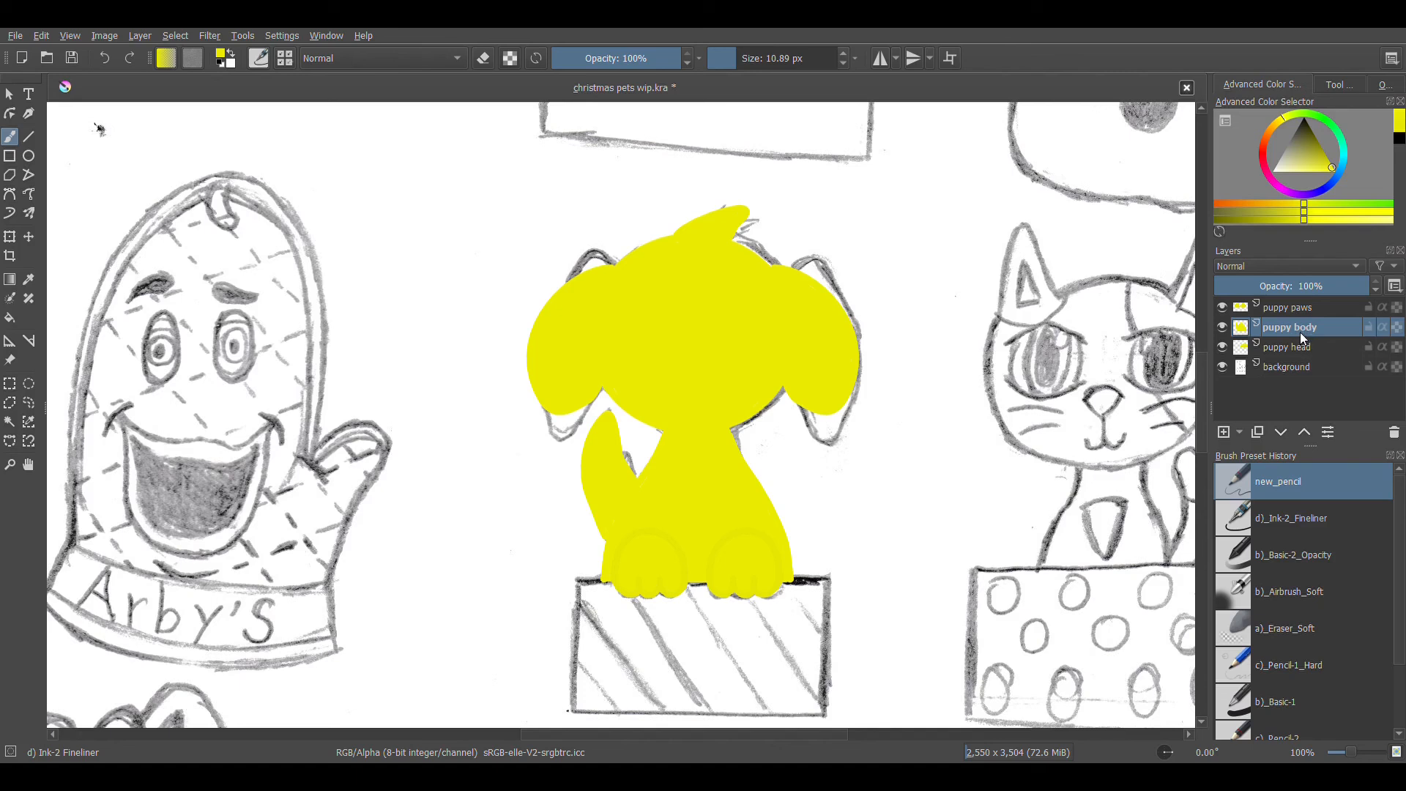
Toggle the visibility of the puppy body, background and puppy head layers to compare the yellow shapes with the pencil sketch.
click(1282, 350)
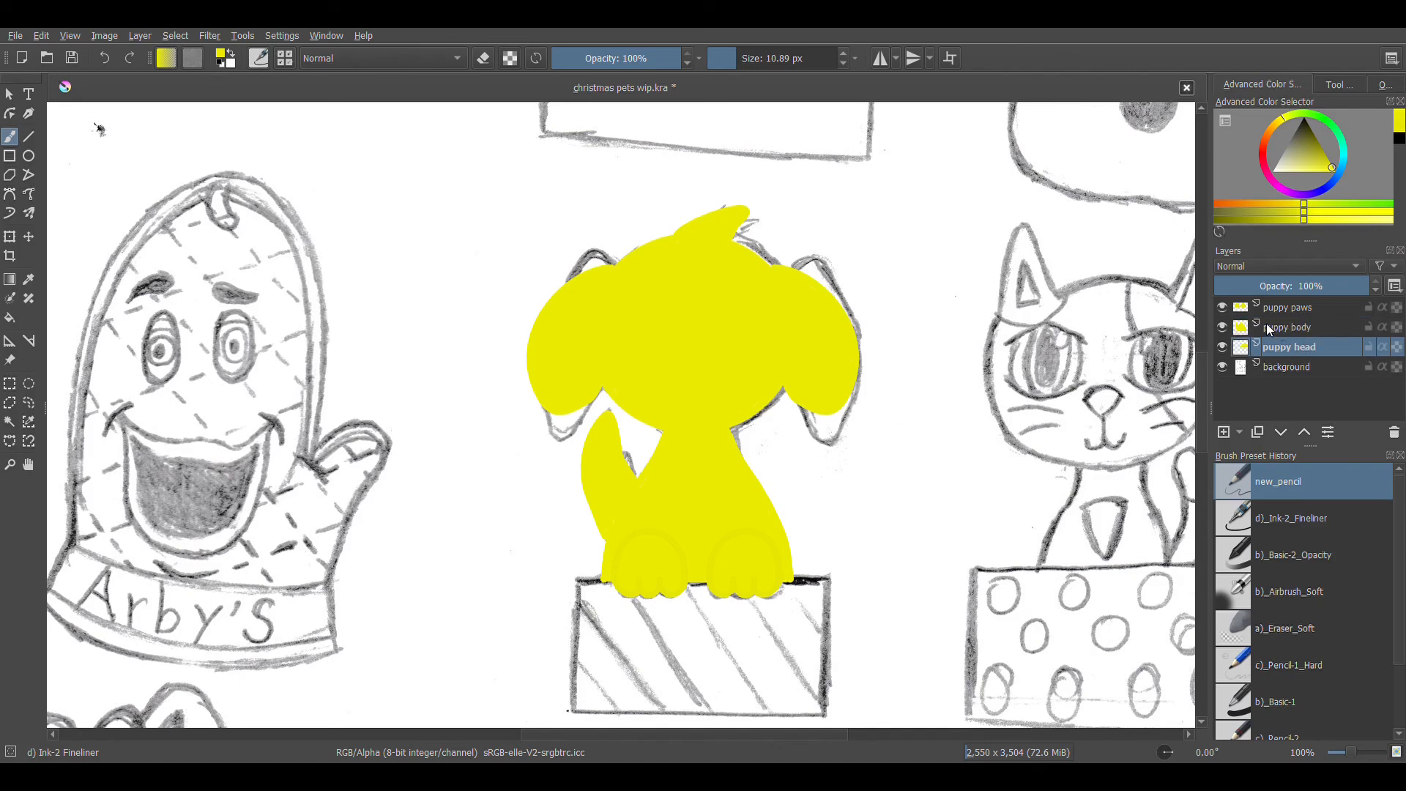
click(1267, 325)
click(1222, 326)
click(1223, 325)
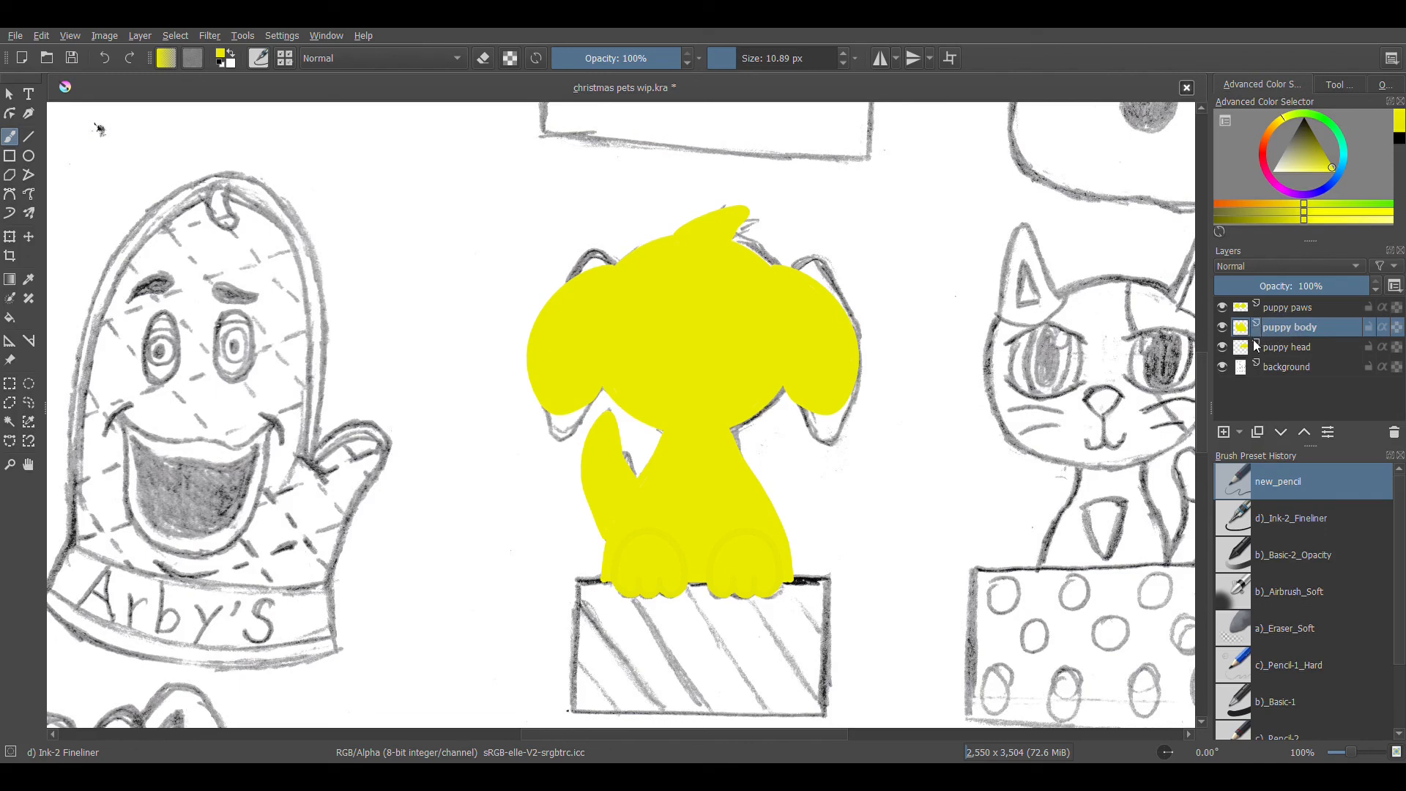
click(1286, 309)
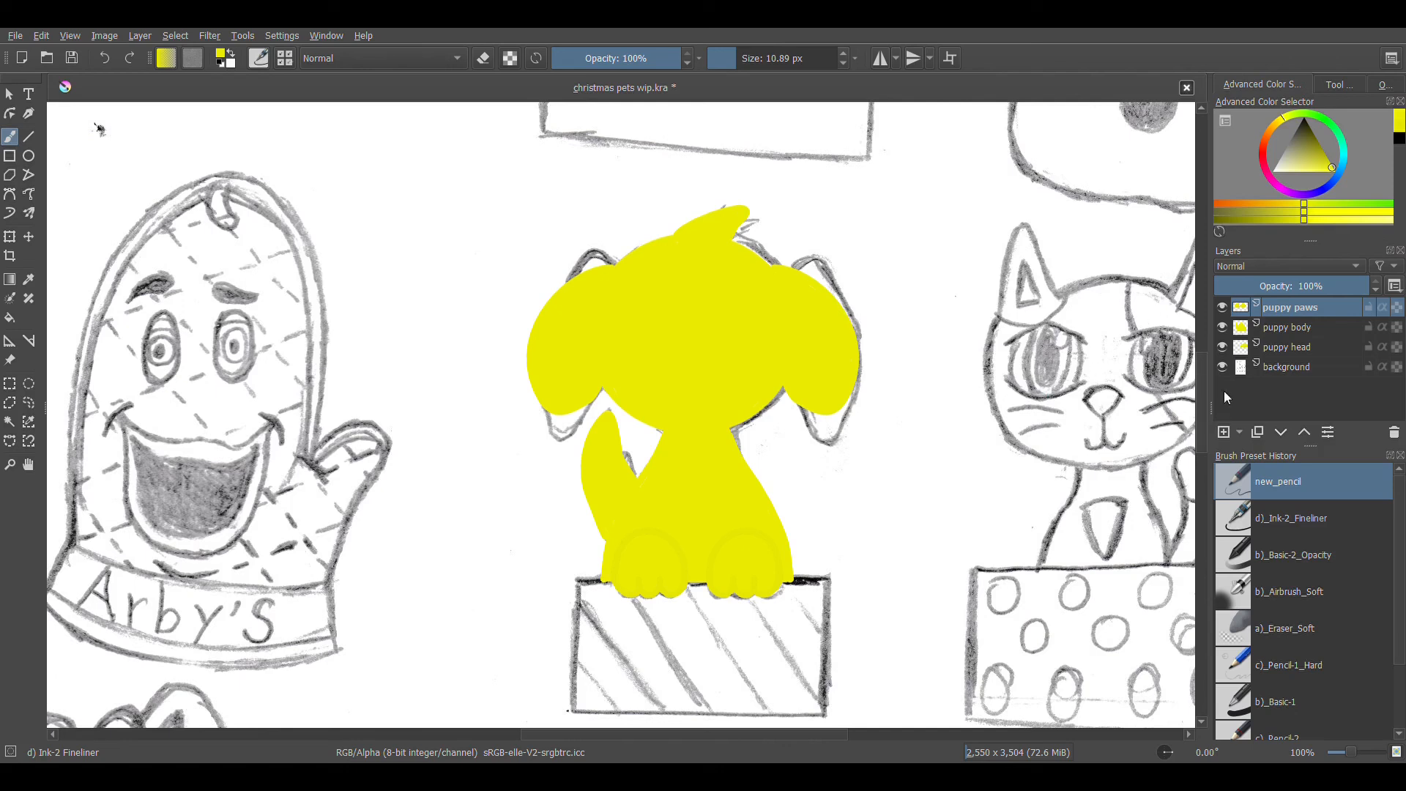
click(1225, 367)
click(1225, 368)
click(1223, 347)
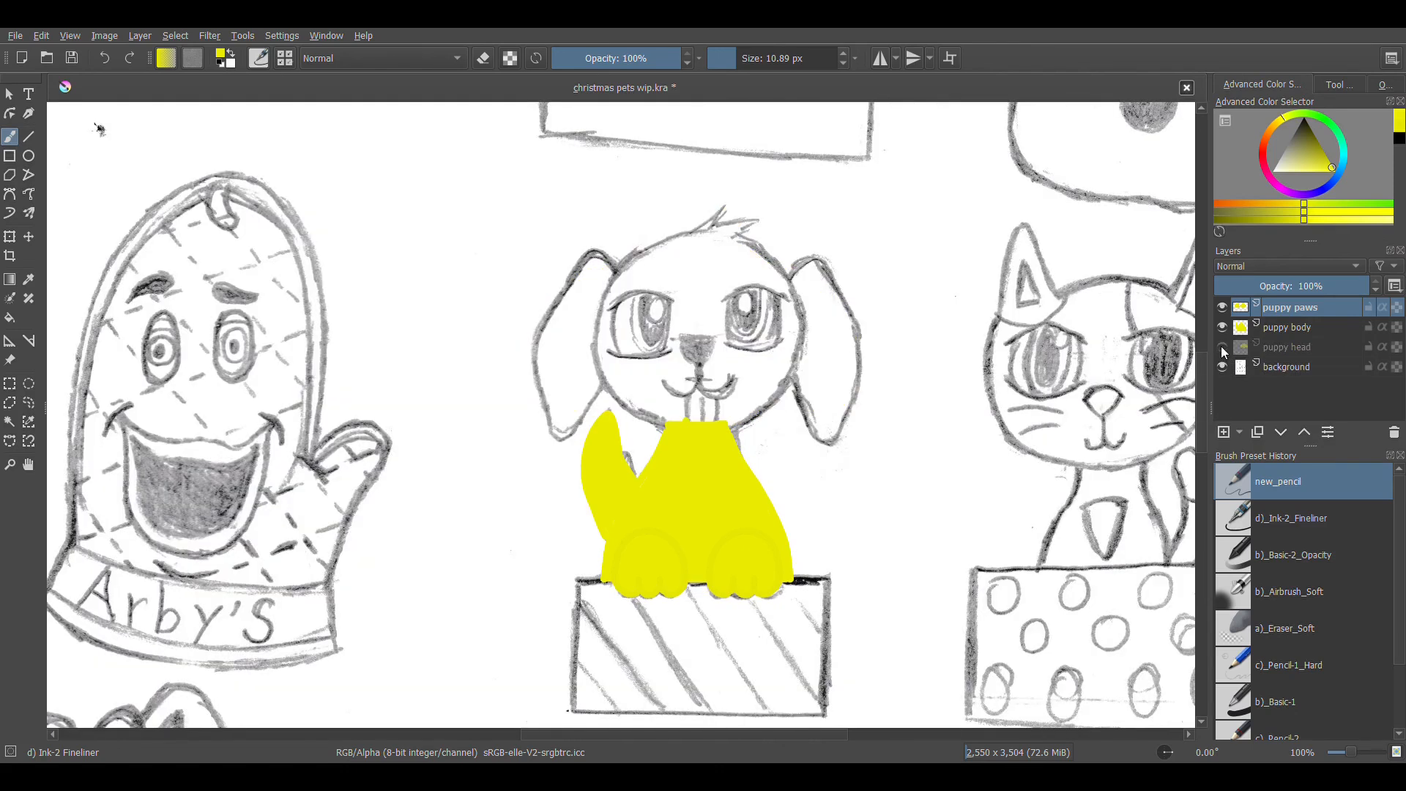
click(1222, 347)
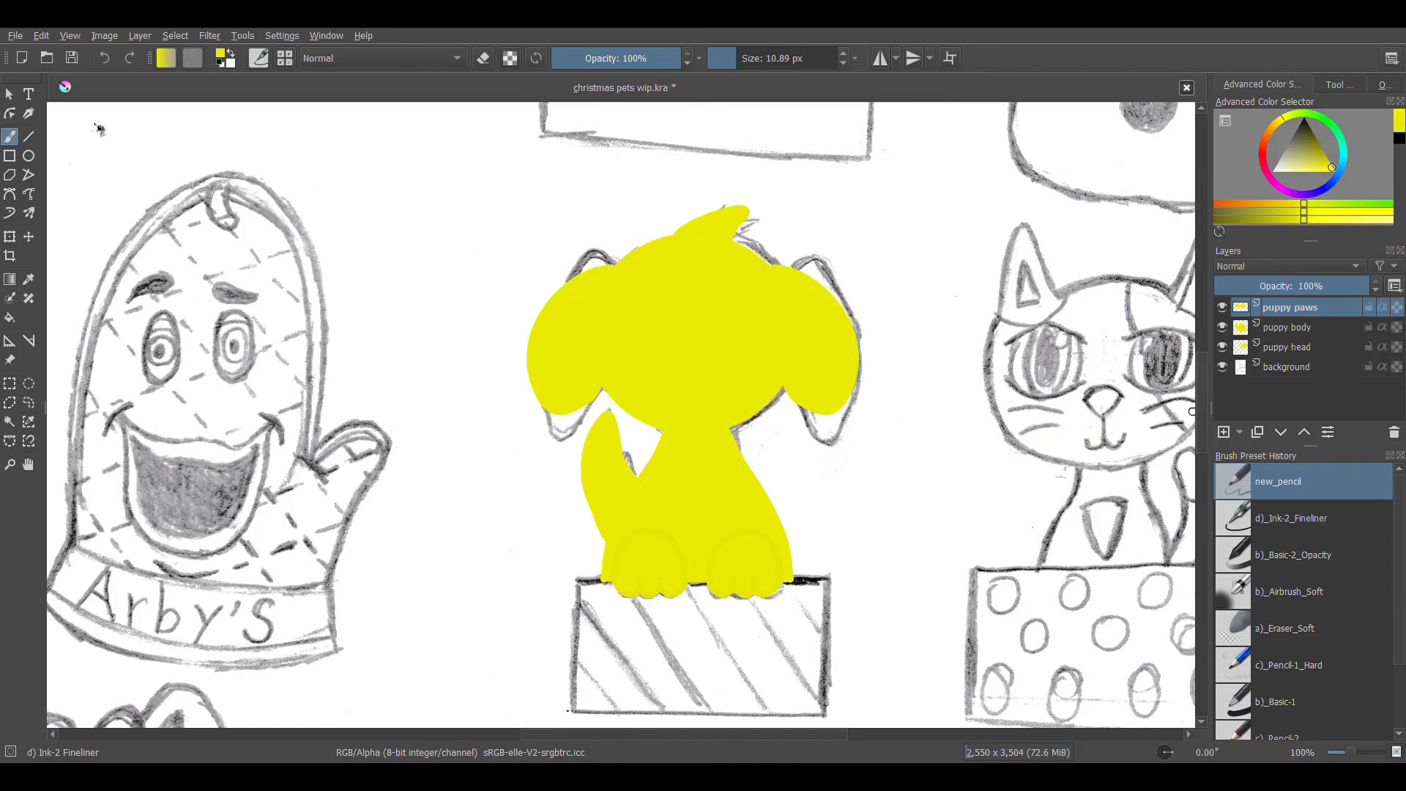
Add a new paint layer above puppy paws and name it "puppy face".
click(1223, 433)
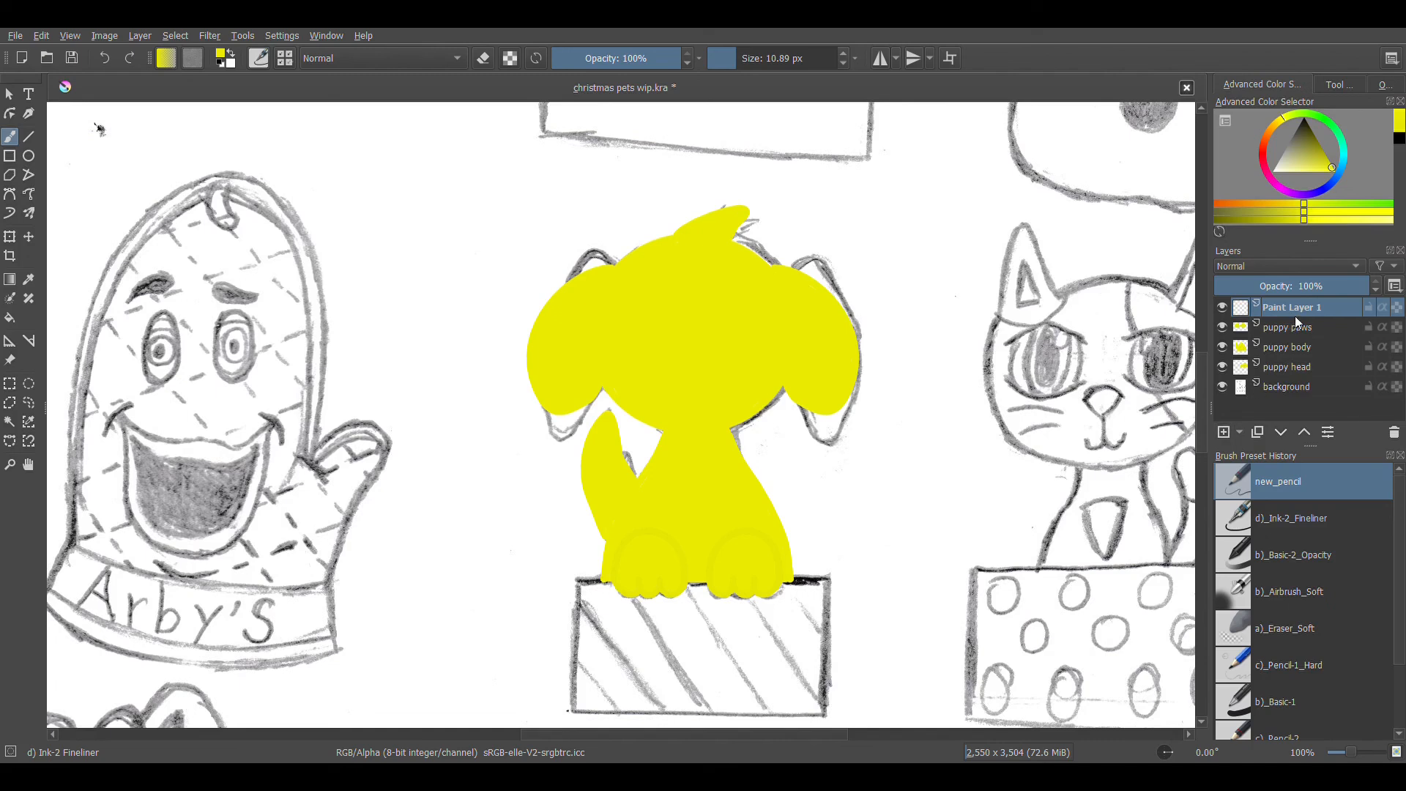
double_click(1299, 308)
key(BackSpace)
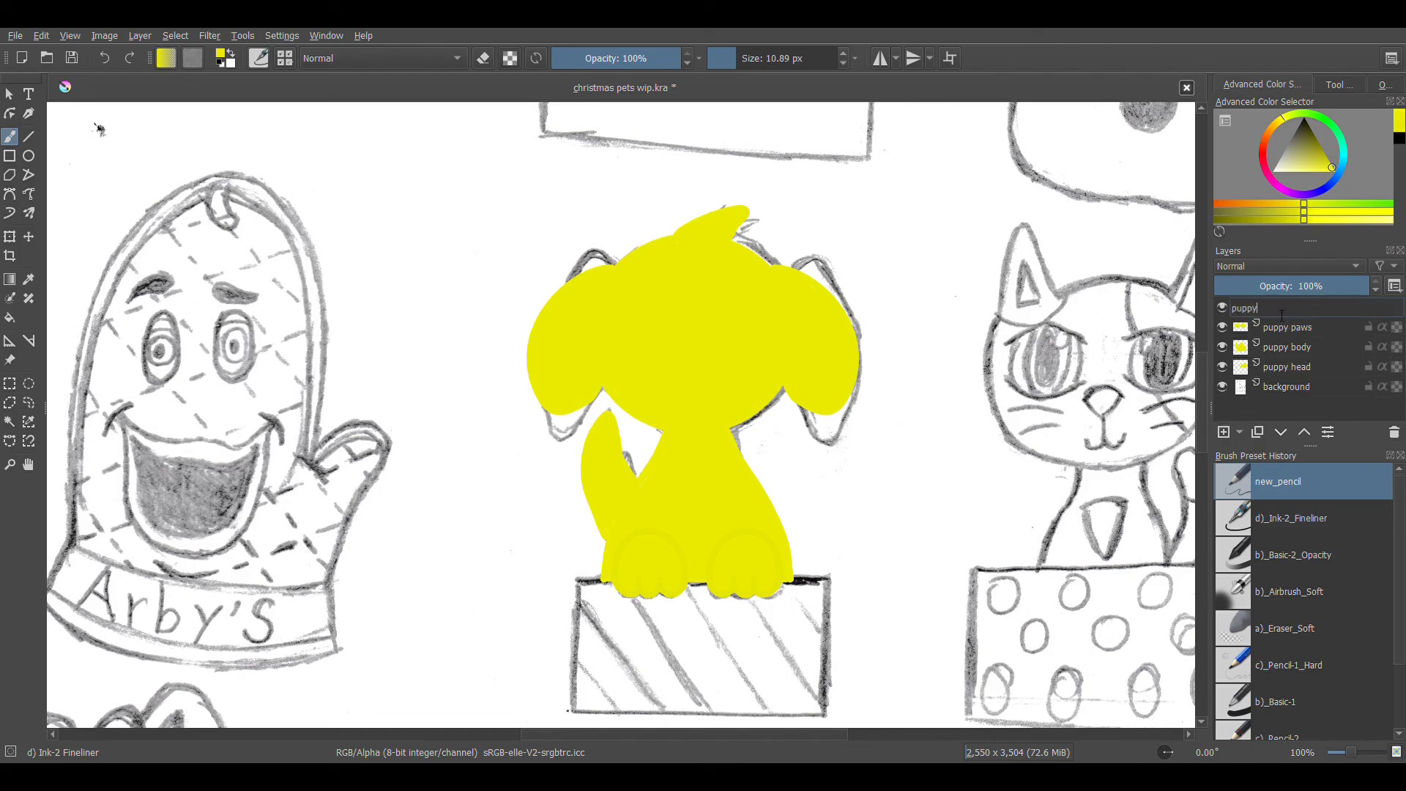
key(Return)
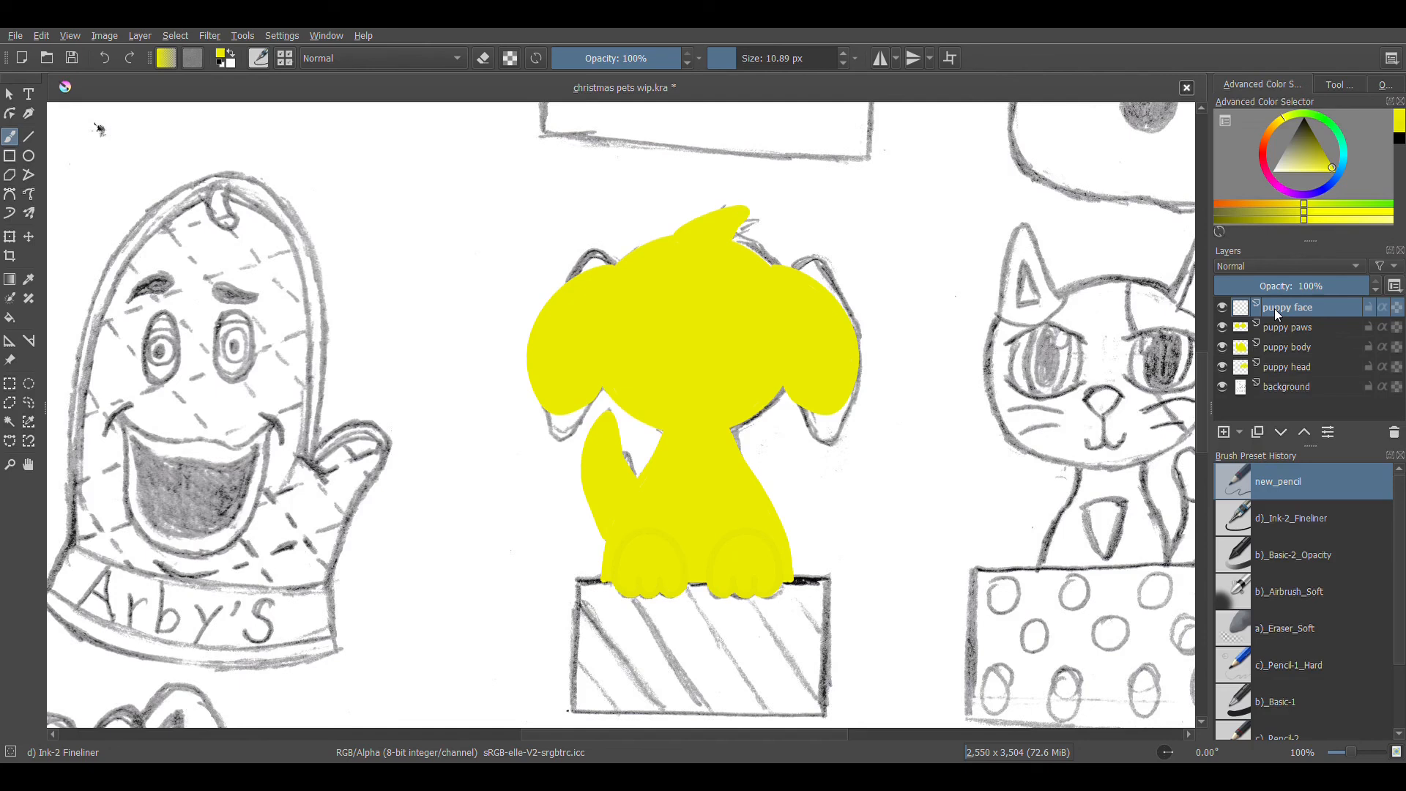
Lower the puppy head layer's opacity to 63% so the sketched face can be traced with the Ellipse tool.
click(1291, 367)
mouse_move(1355, 287)
mouse_down()
mouse_move(1308, 302)
mouse_move(1323, 292)
mouse_up()
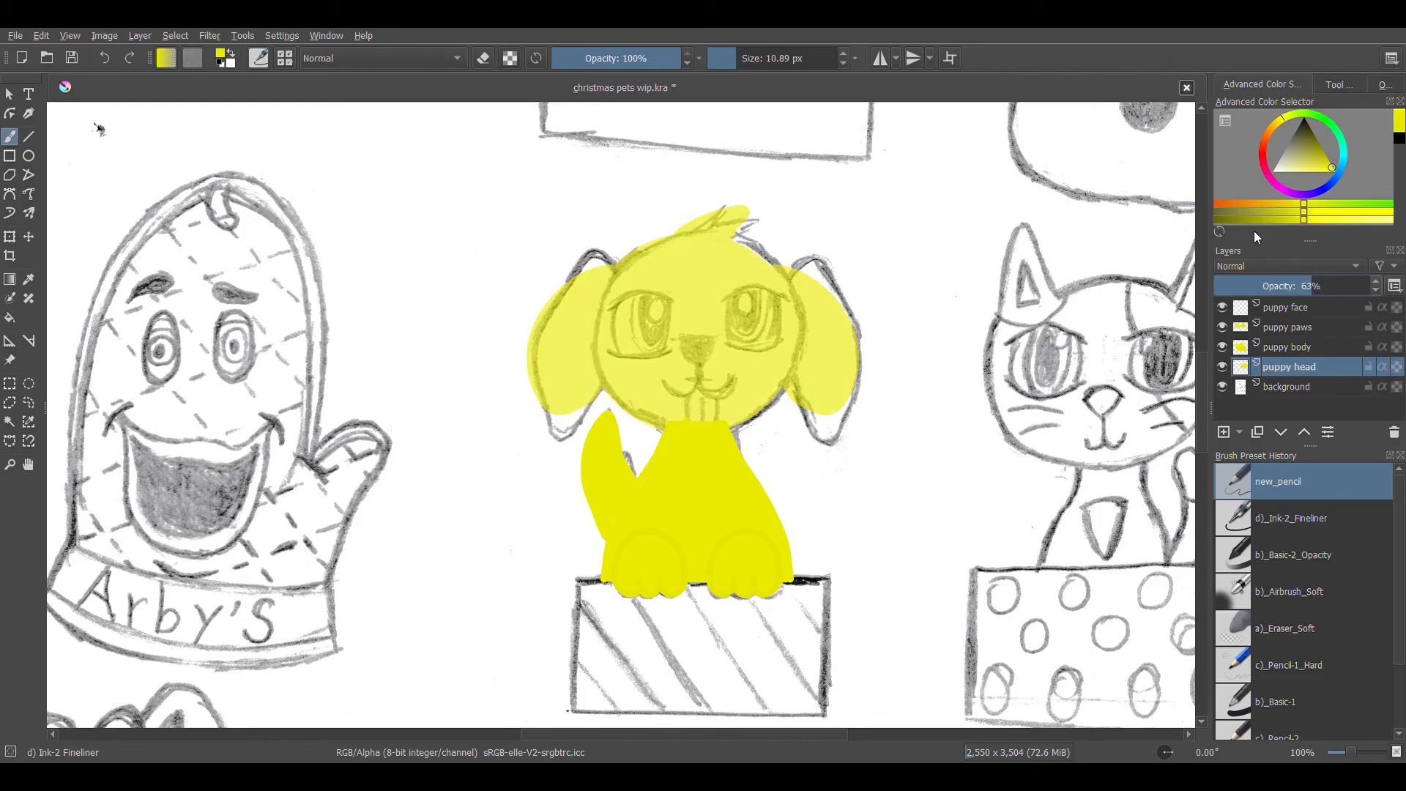
click(29, 155)
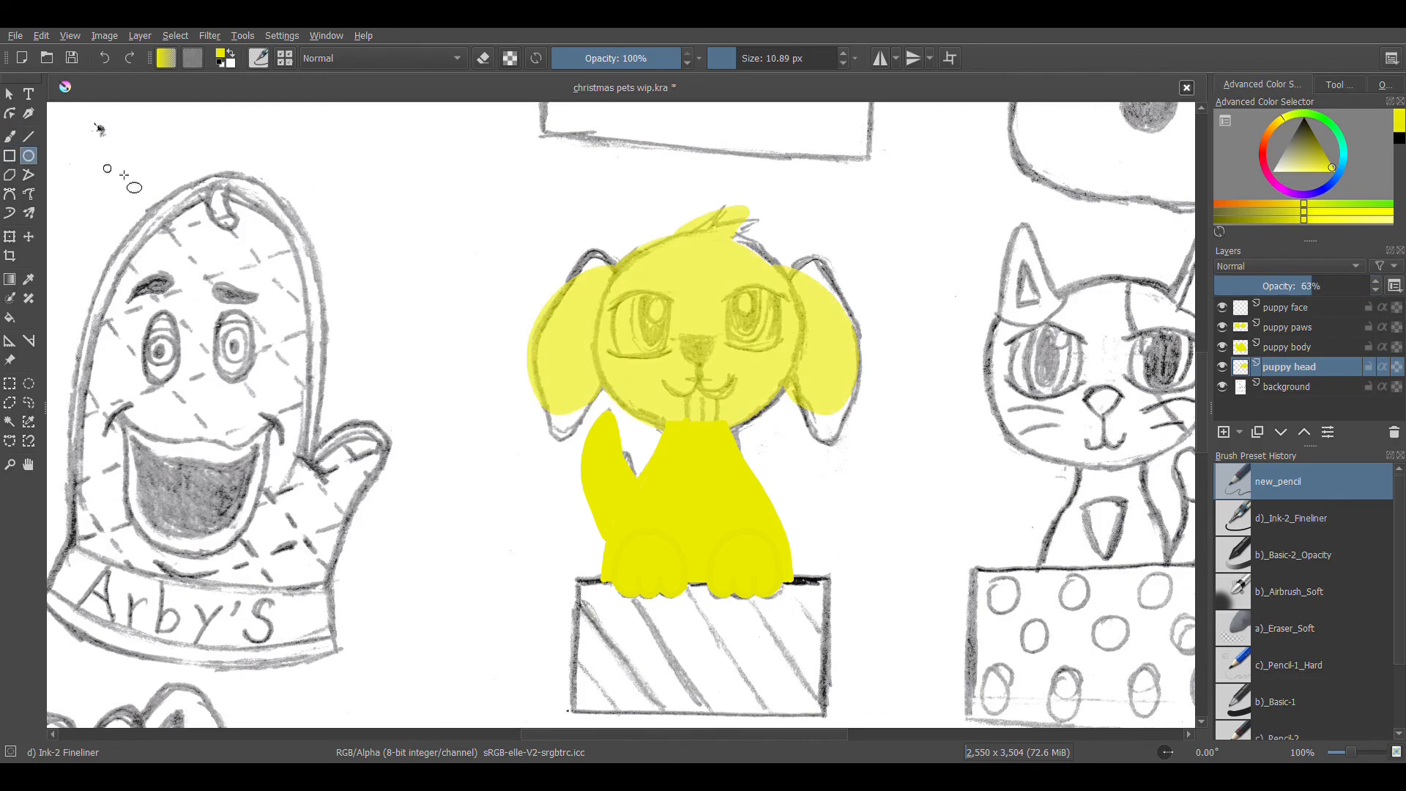
Rename the puppy face layer as "puppy left white eye".
click(1289, 308)
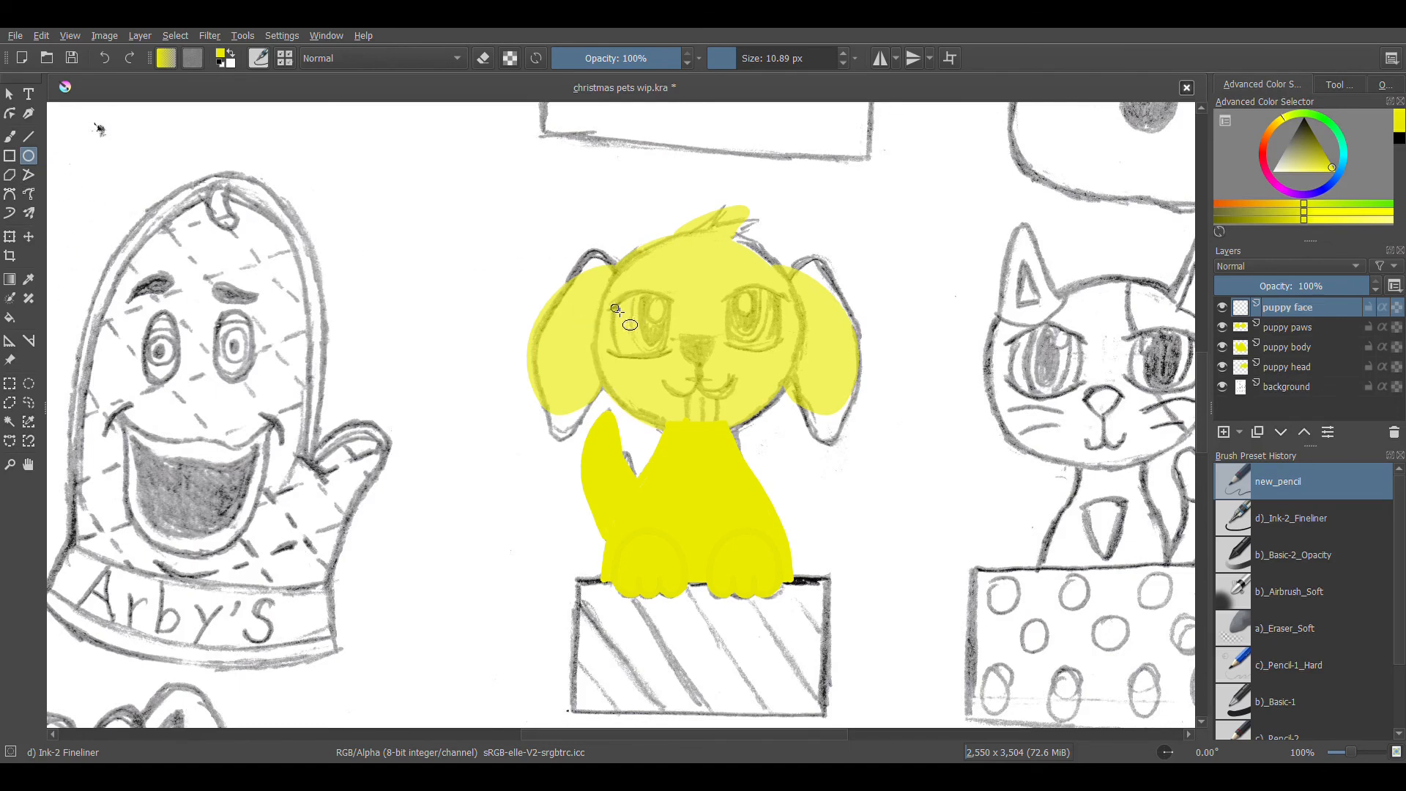
double_click(1310, 309)
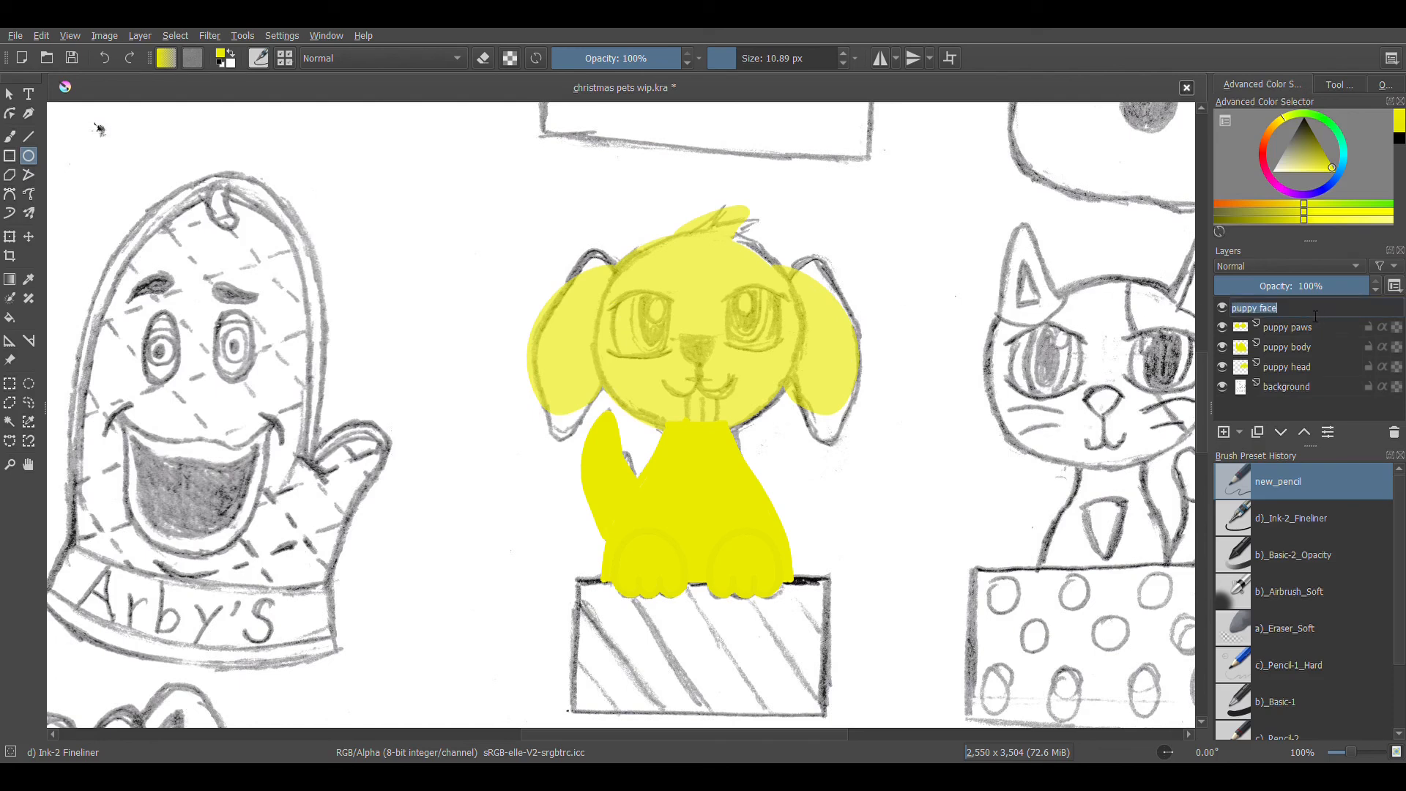
key(BackSpace)
key(Return)
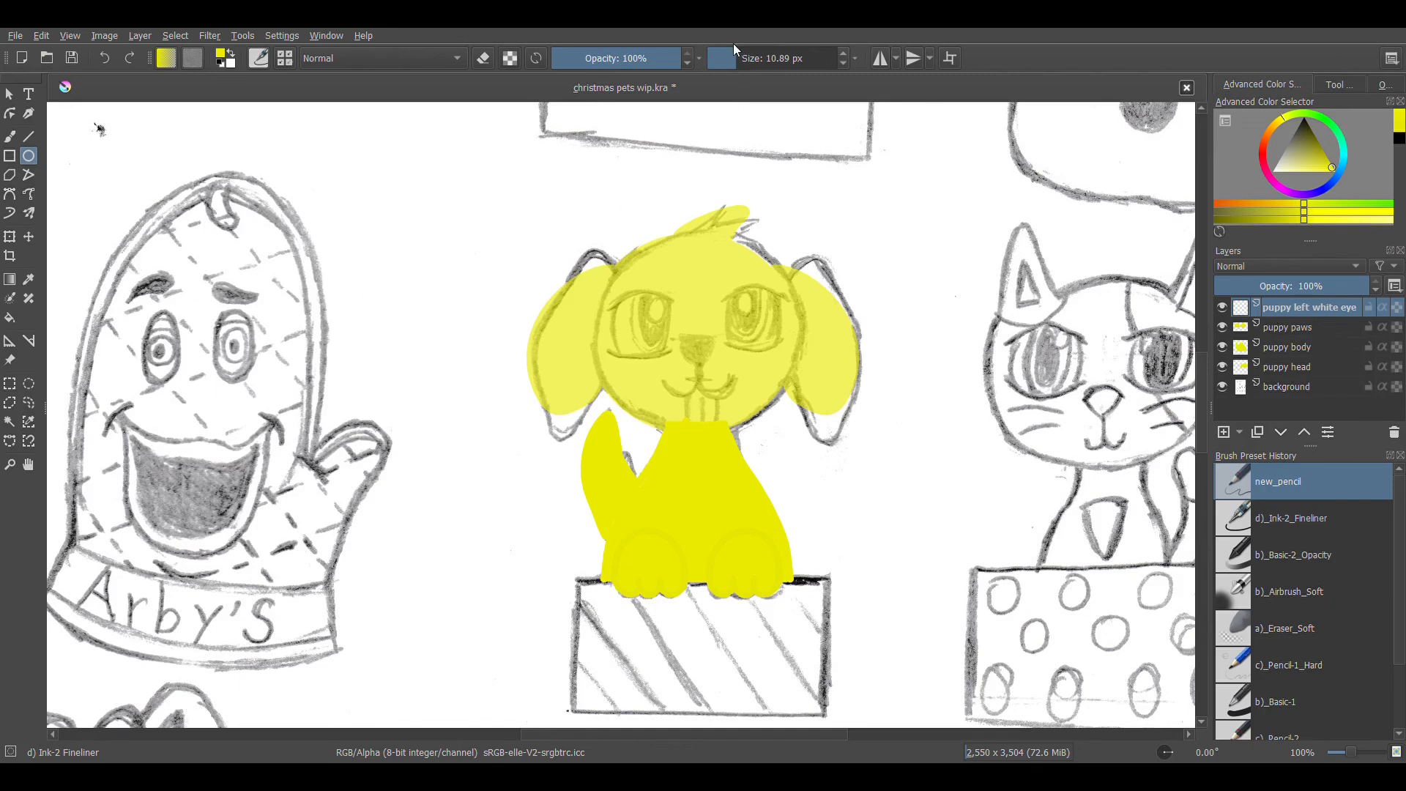
Draw a white ellipse around the puppy's left sketched eye with a 5.47 px brush size.
drag(744, 71, 730, 71)
drag(622, 356, 669, 354)
key(ctrl+z)
drag(1331, 173, 1251, 188)
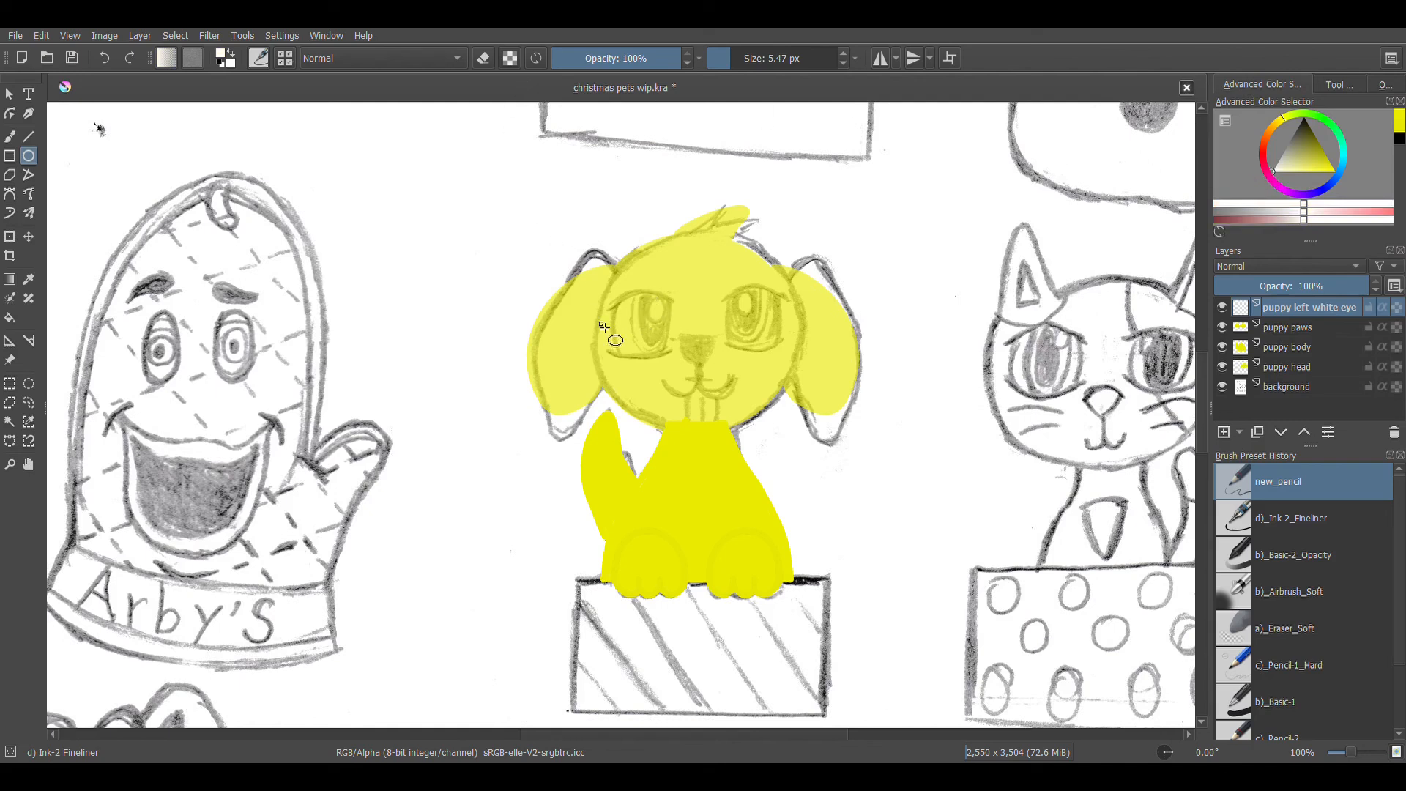
mouse_move(622, 300)
mouse_down()
mouse_move(623, 366)
mouse_move(671, 364)
mouse_move(682, 379)
mouse_move(675, 366)
mouse_up()
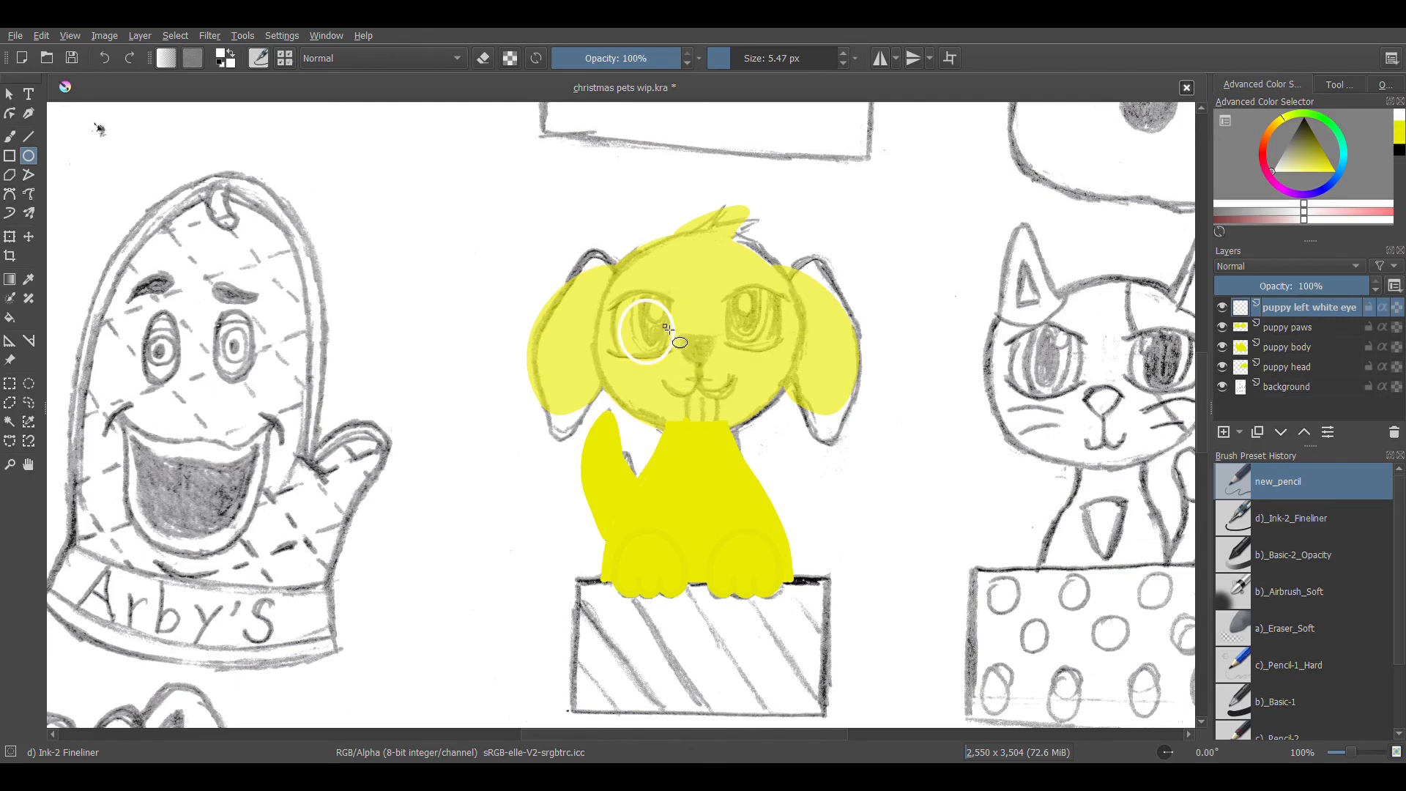
Shift the white ellipse slightly left onto the sketched eye and fill its inside with white.
key(ctrl+t)
drag(665, 323, 621, 328)
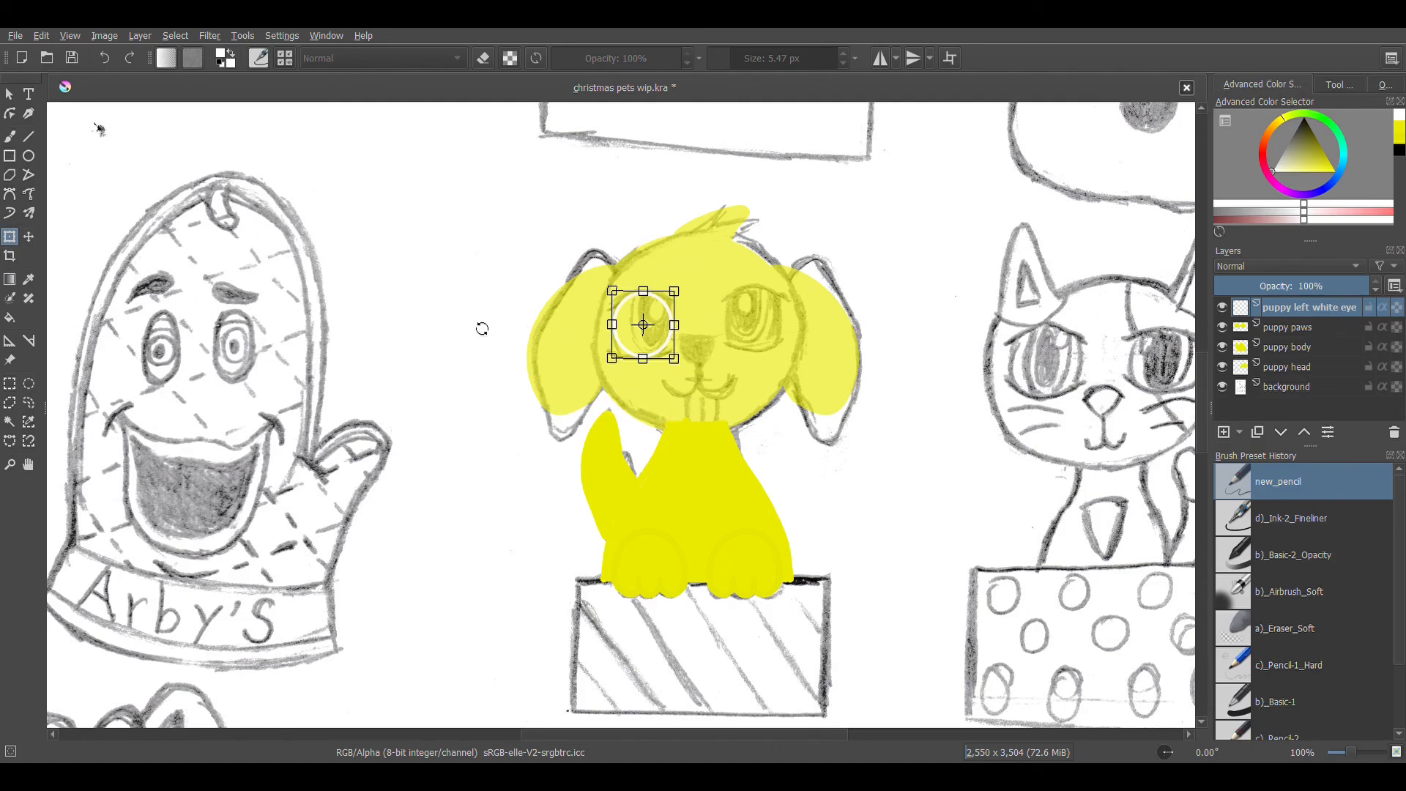
click(14, 137)
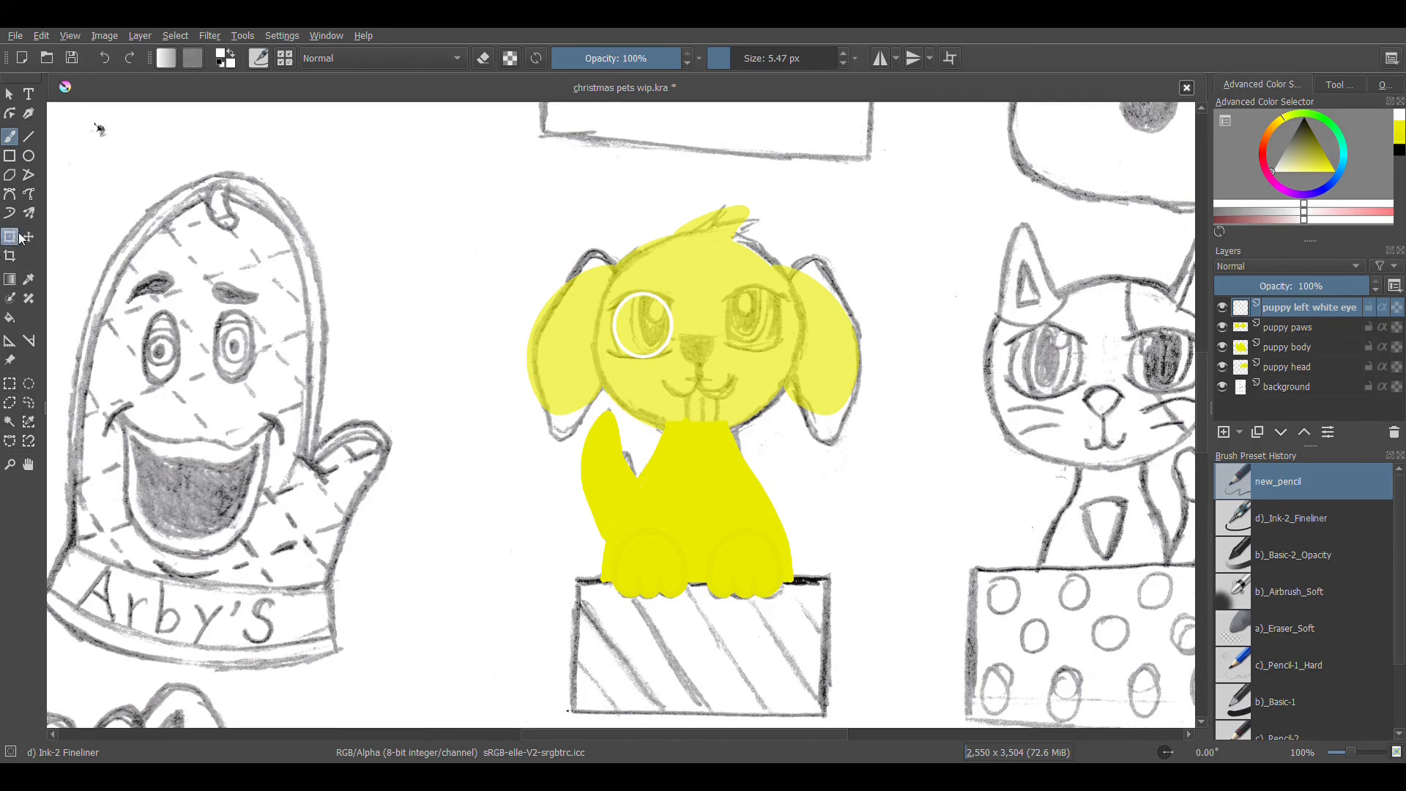
click(12, 316)
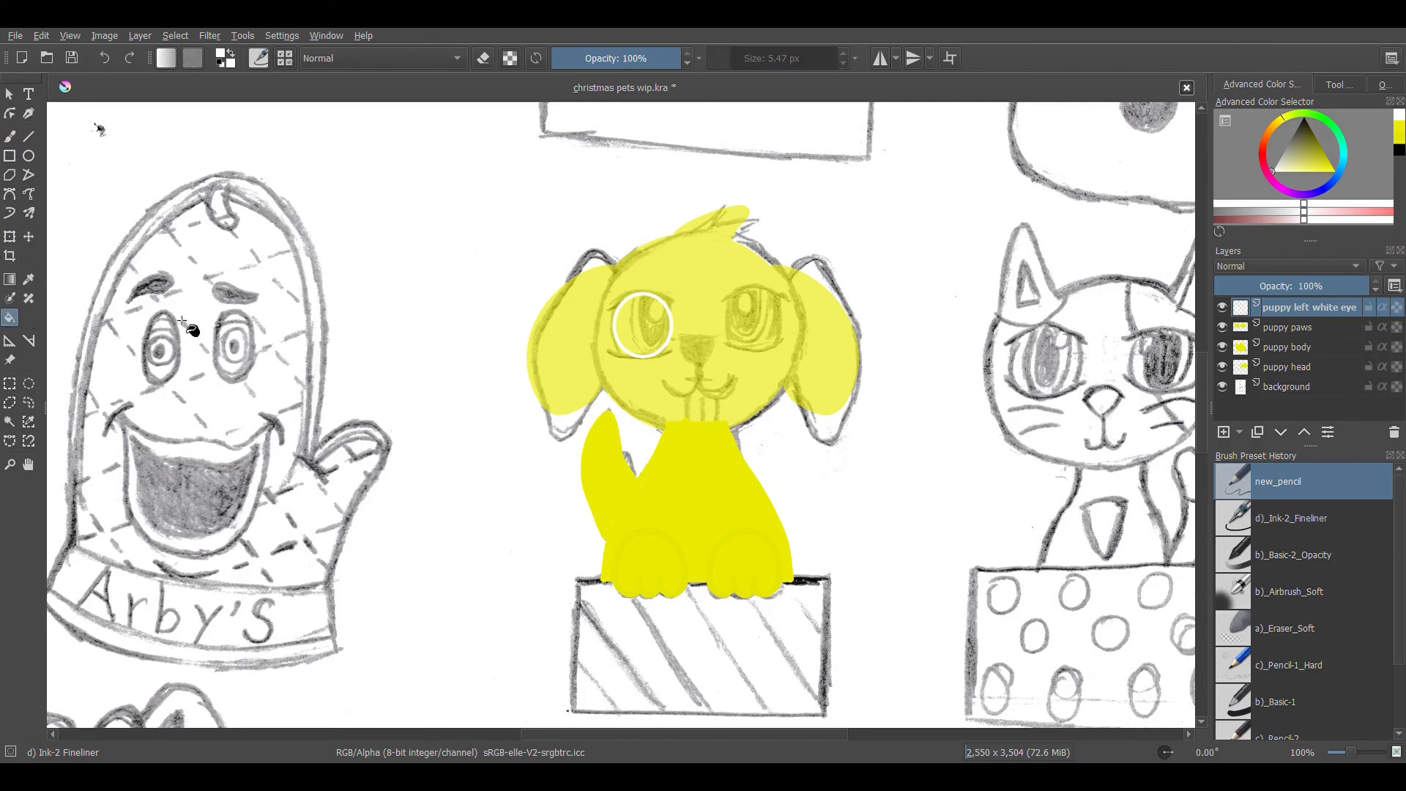
click(650, 321)
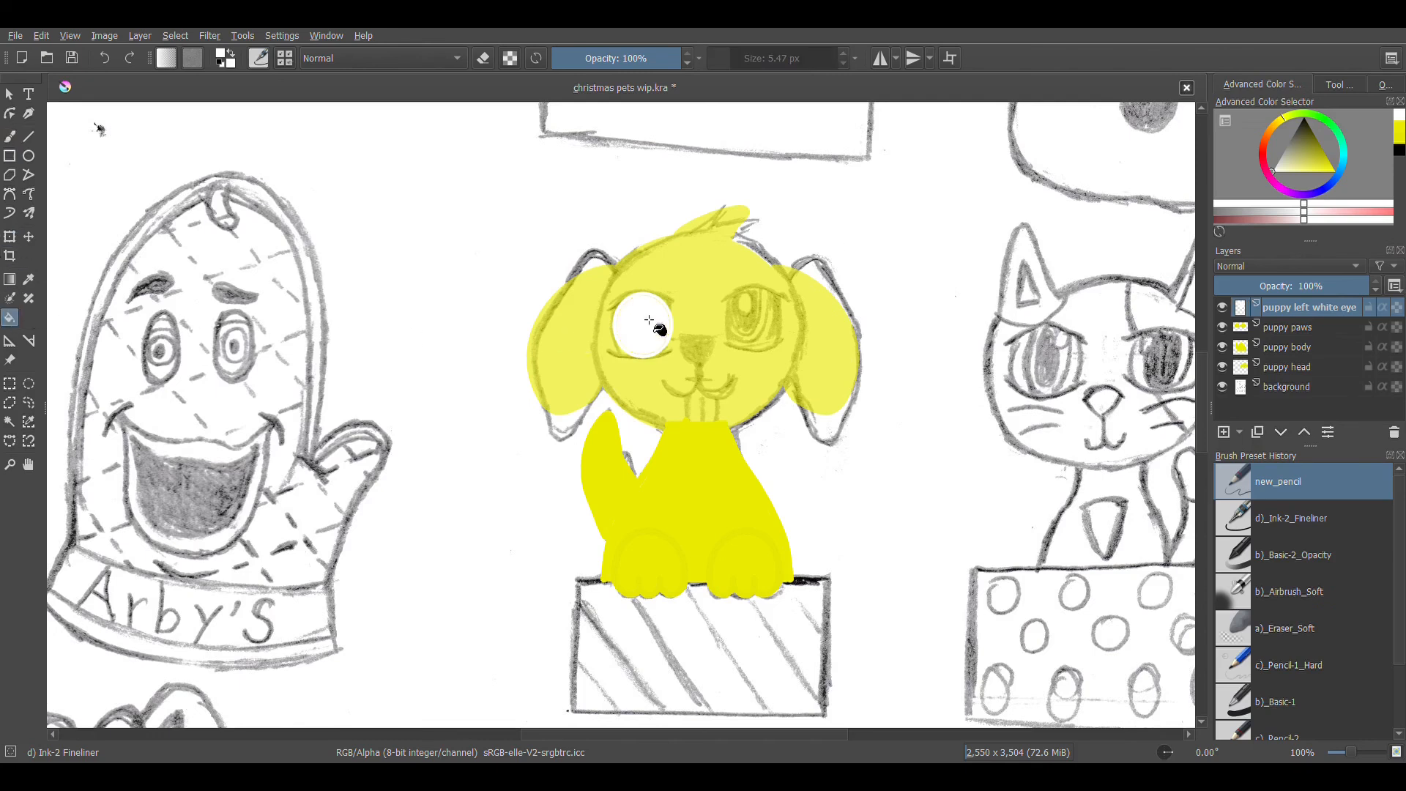
Paint over the thin unfilled seam inside the left eye's edge with the white freehand brush.
key(plus)
key(plus)
key(plus)
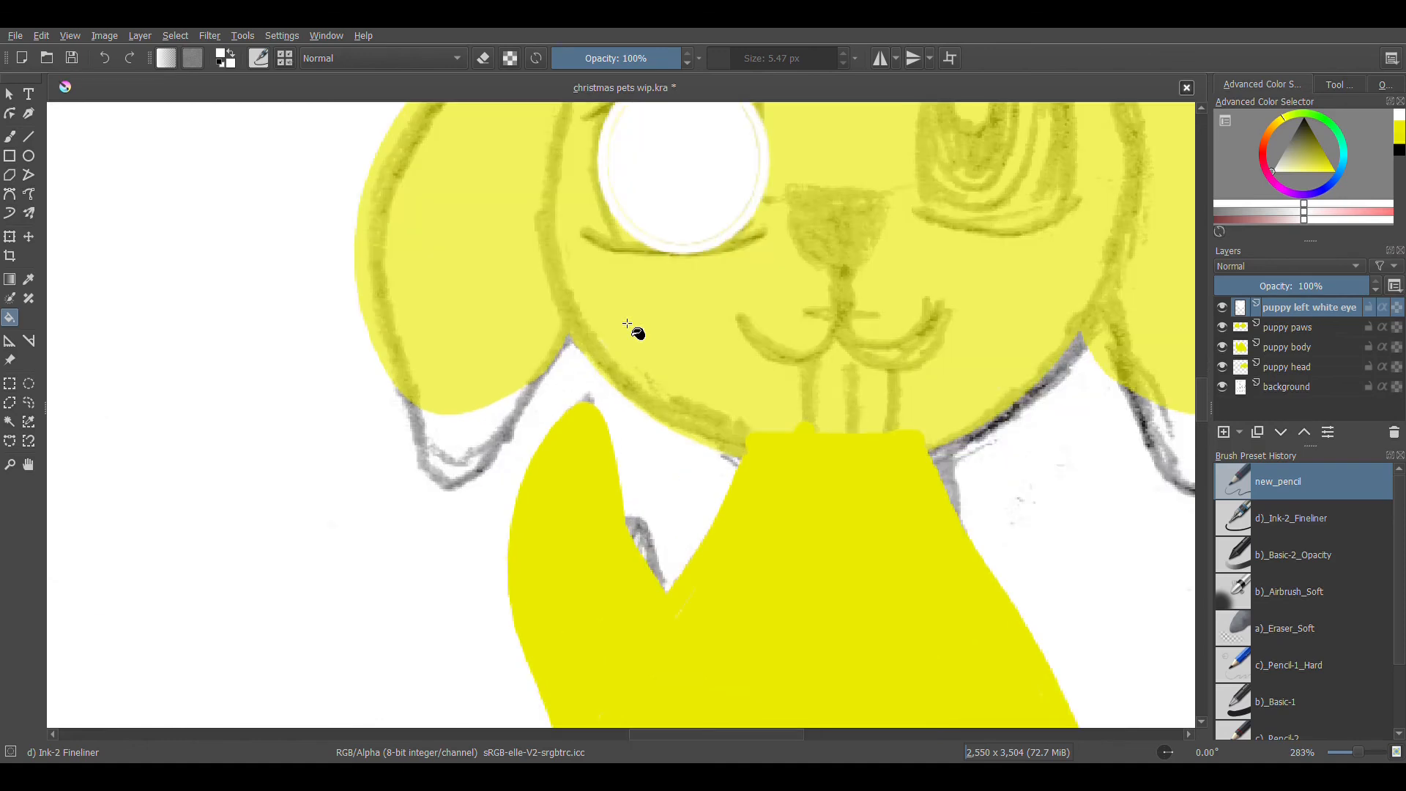
scroll(627, 323, up, 5)
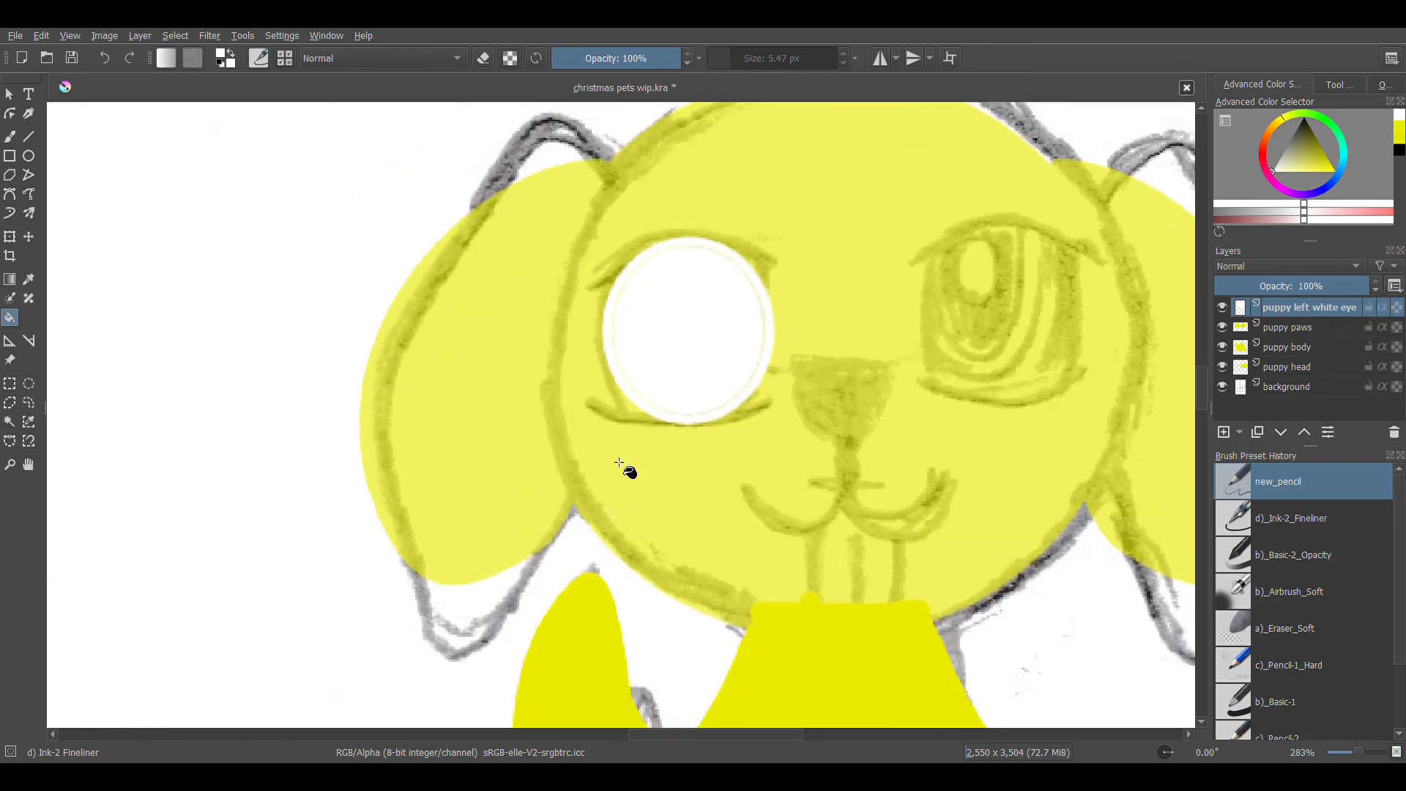
click(9, 137)
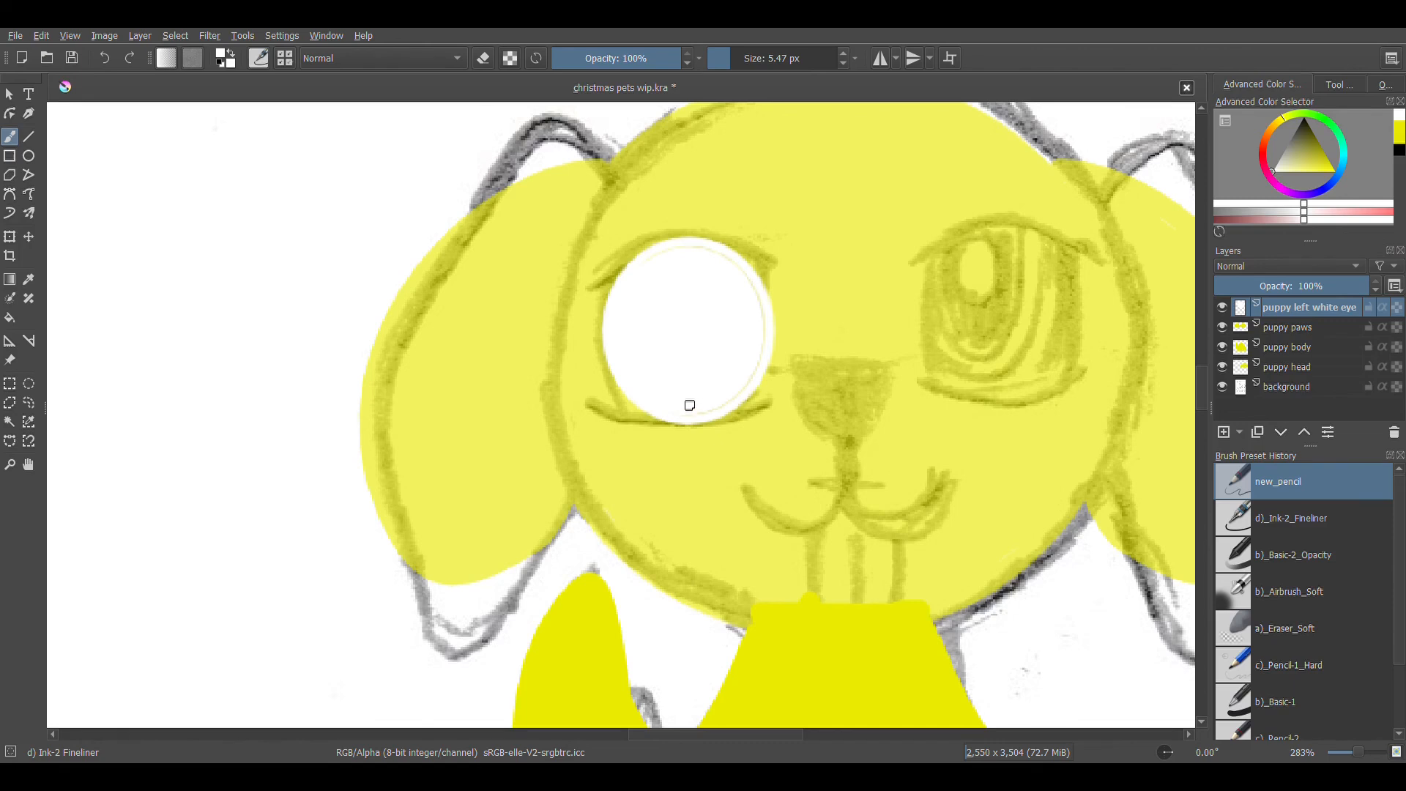
mouse_move(719, 402)
mouse_down()
mouse_move(733, 273)
mouse_move(745, 293)
mouse_move(748, 276)
mouse_move(701, 248)
mouse_move(641, 262)
mouse_up()
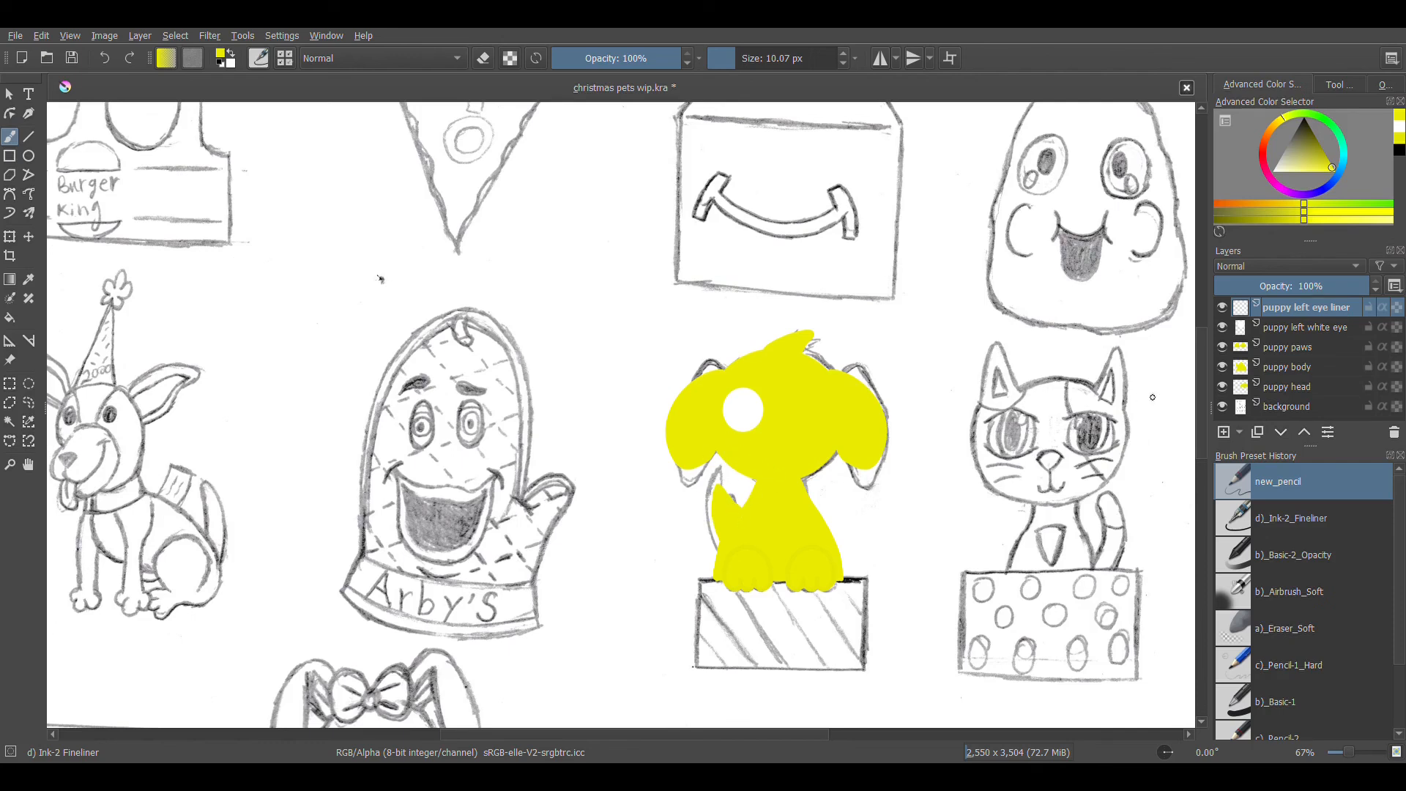
Hide and reshow the background layer to check the puppy shapes without the sketch.
click(1223, 407)
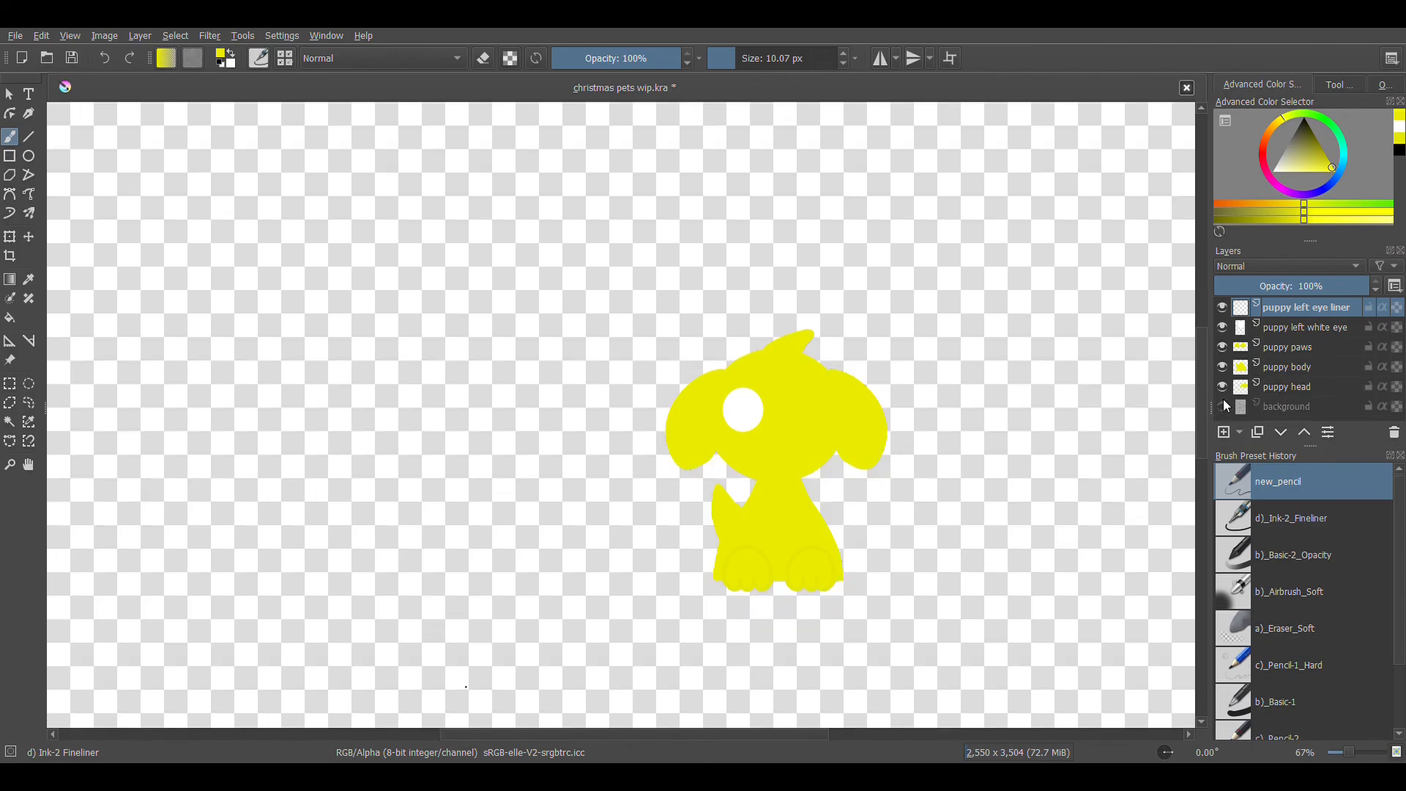
click(1222, 405)
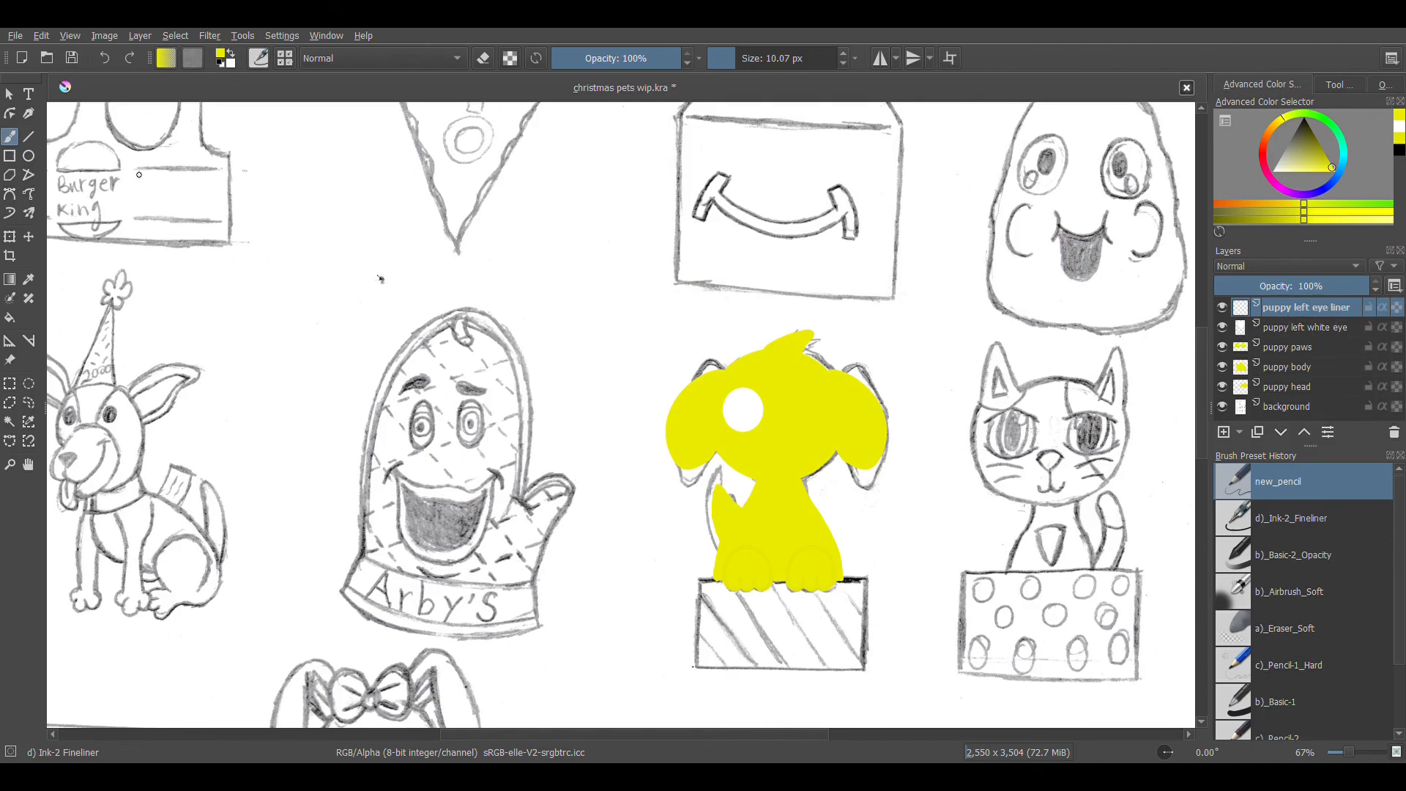
Set the ellipse outline's brush size to 3.62 px and undo a test ellipse drawn on the blank area beside the puppy.
click(30, 156)
drag(741, 67, 732, 74)
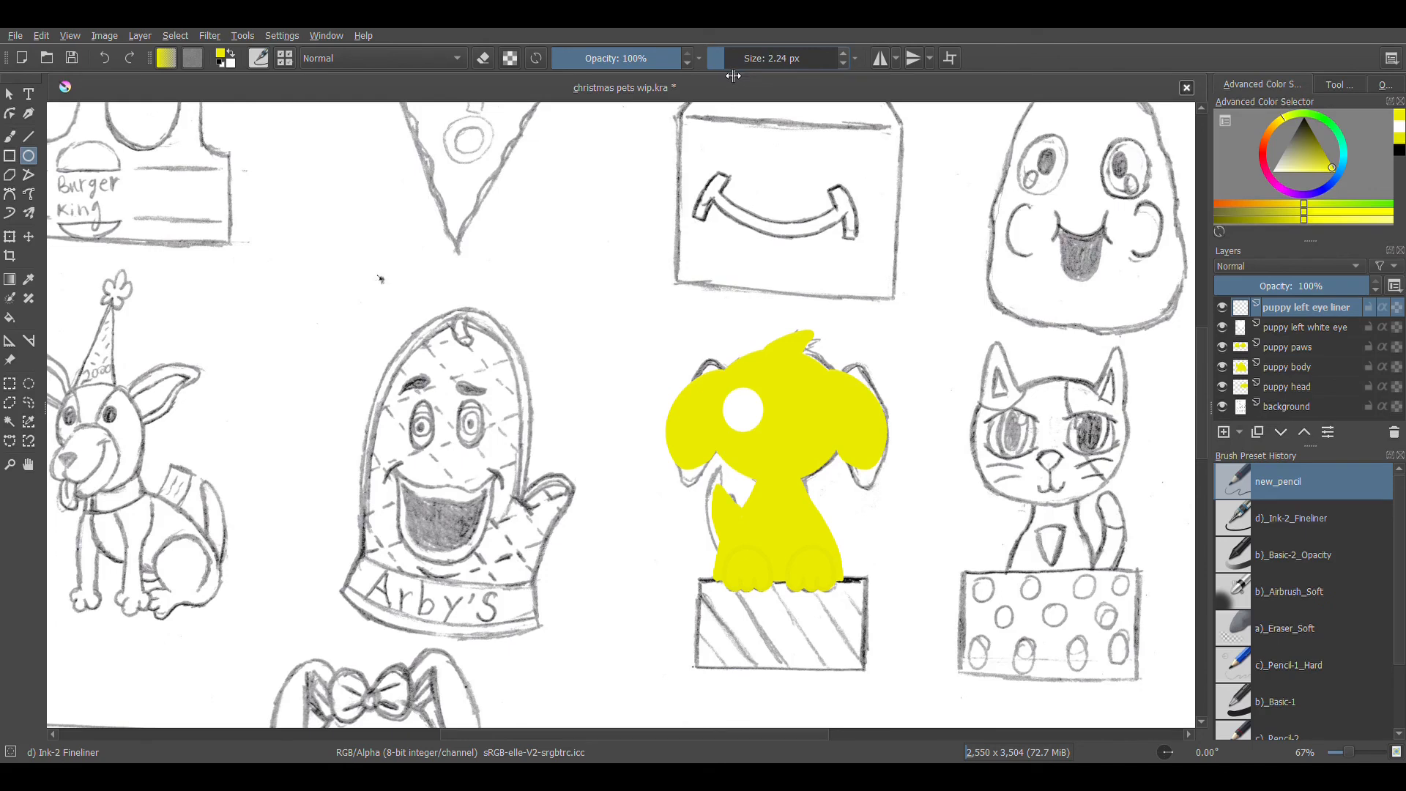
drag(730, 77, 734, 70)
drag(735, 71, 736, 74)
drag(482, 264, 649, 347)
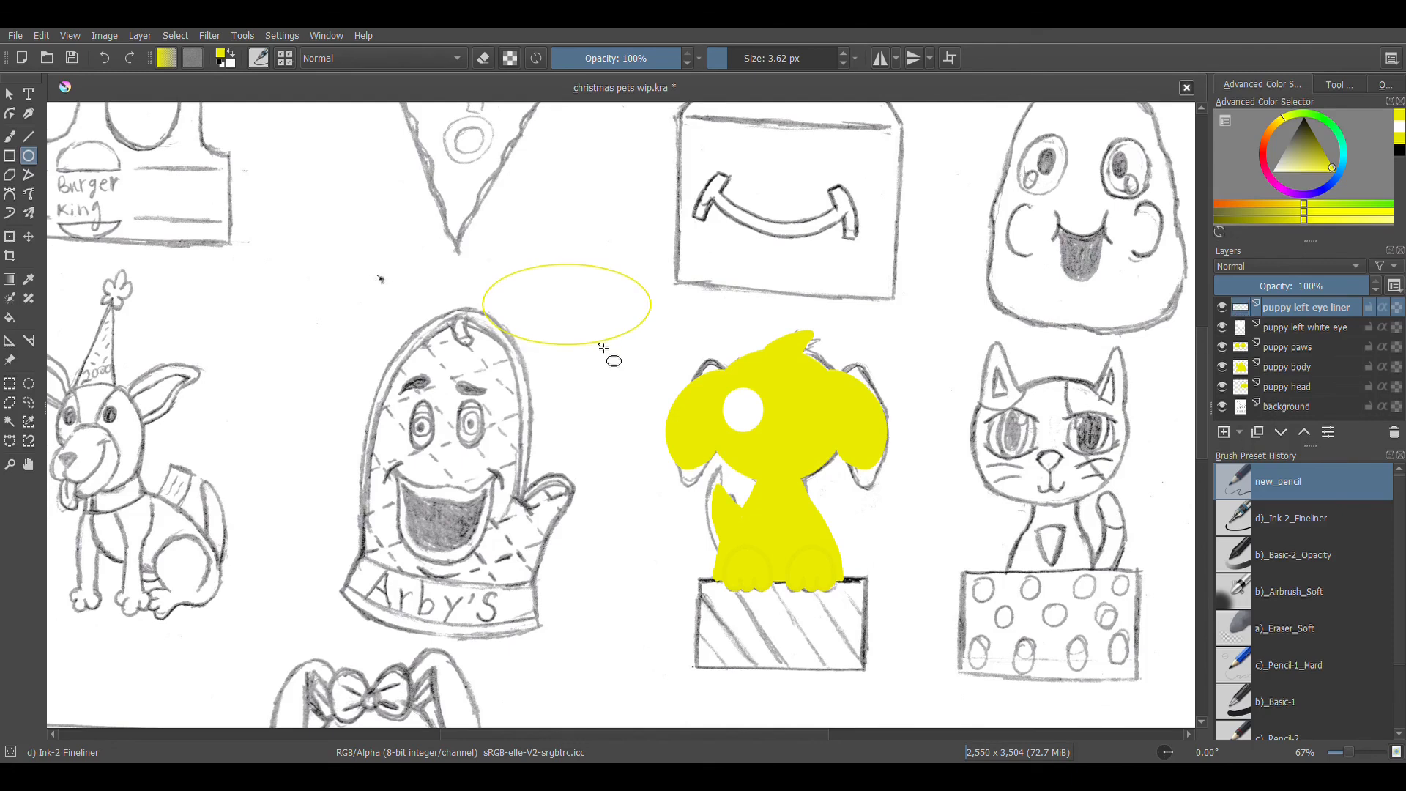
key(ctrl+z)
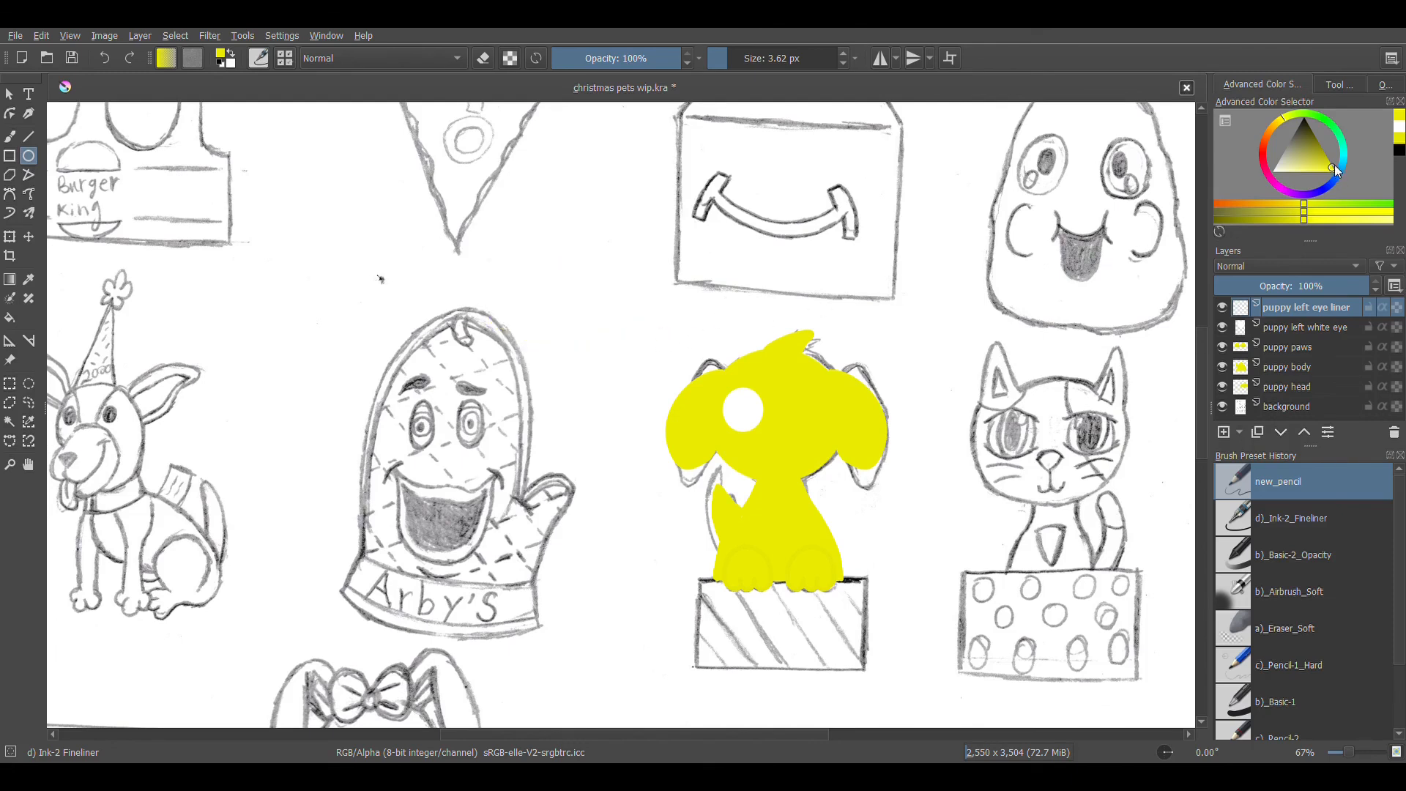
Draw a black circular outline around the puppy's white left eye on the puppy left eye liner layer.
click(1400, 155)
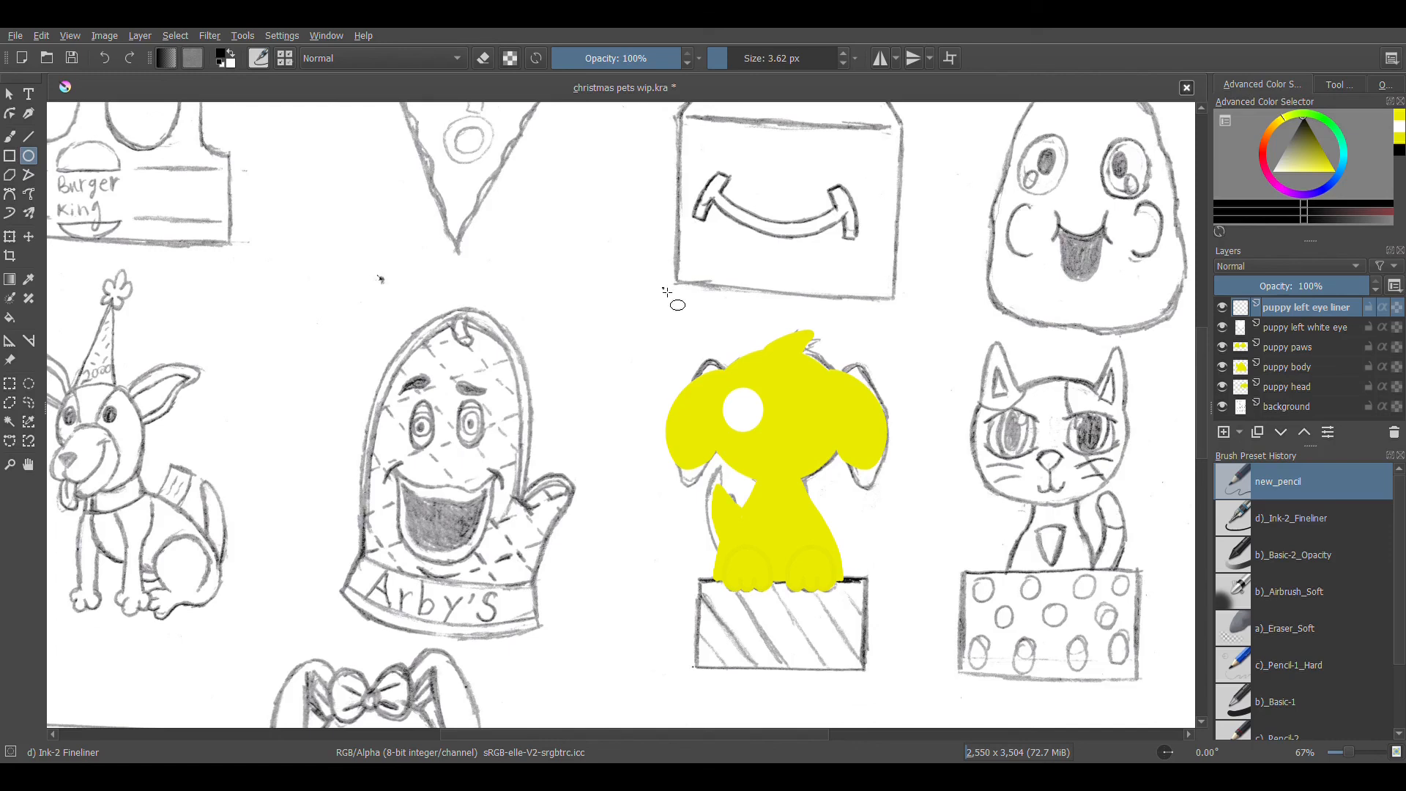
scroll(684, 329, up, 3)
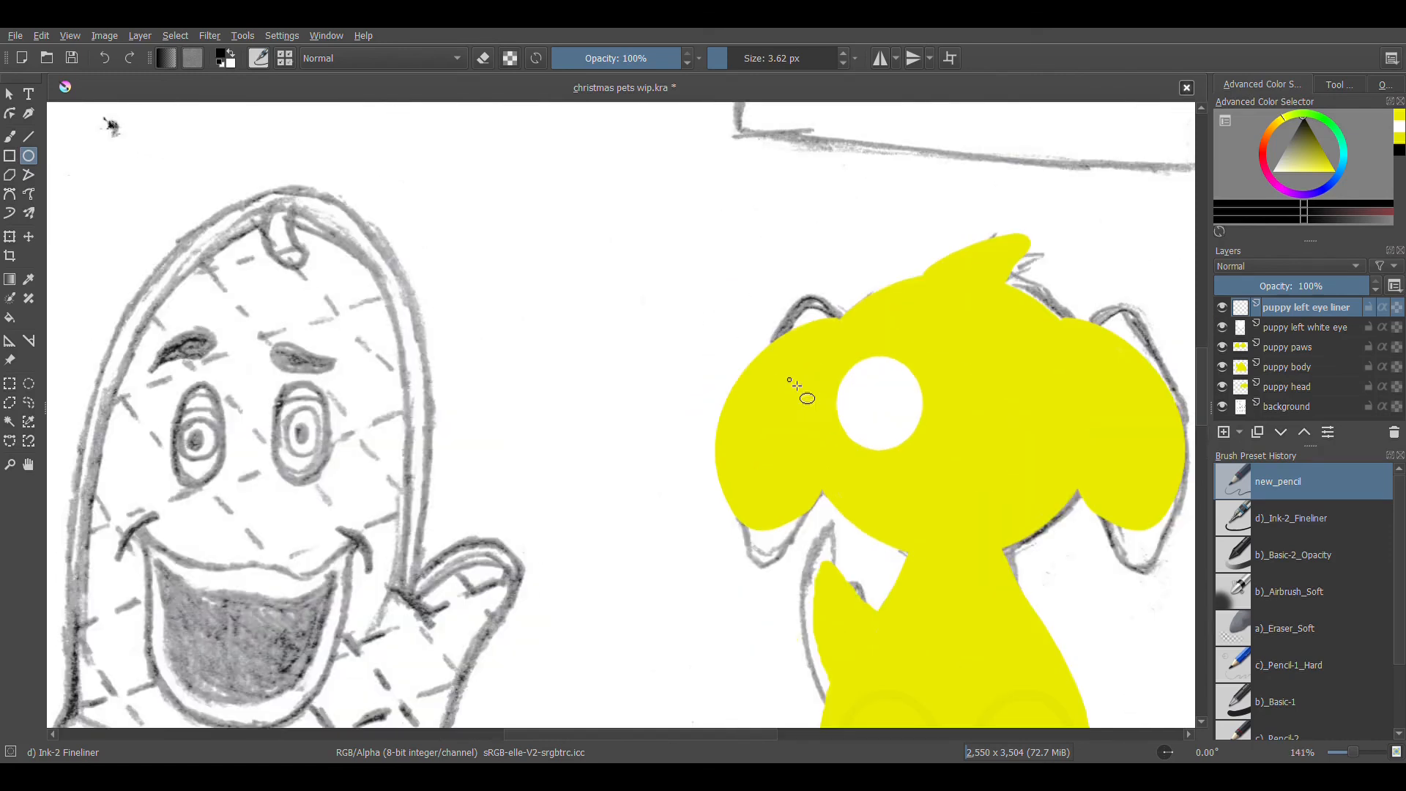
drag(707, 544, 504, 483)
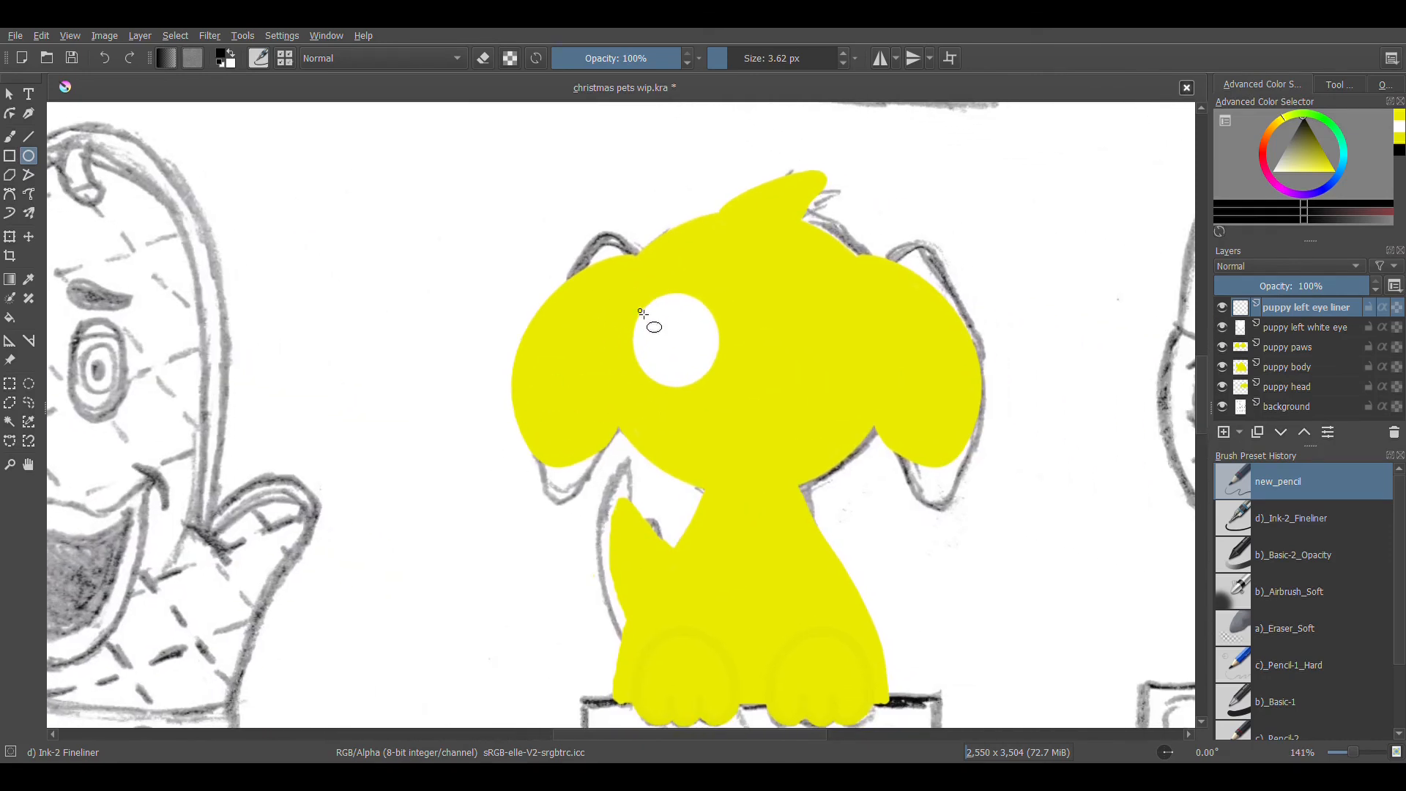
drag(627, 298, 727, 398)
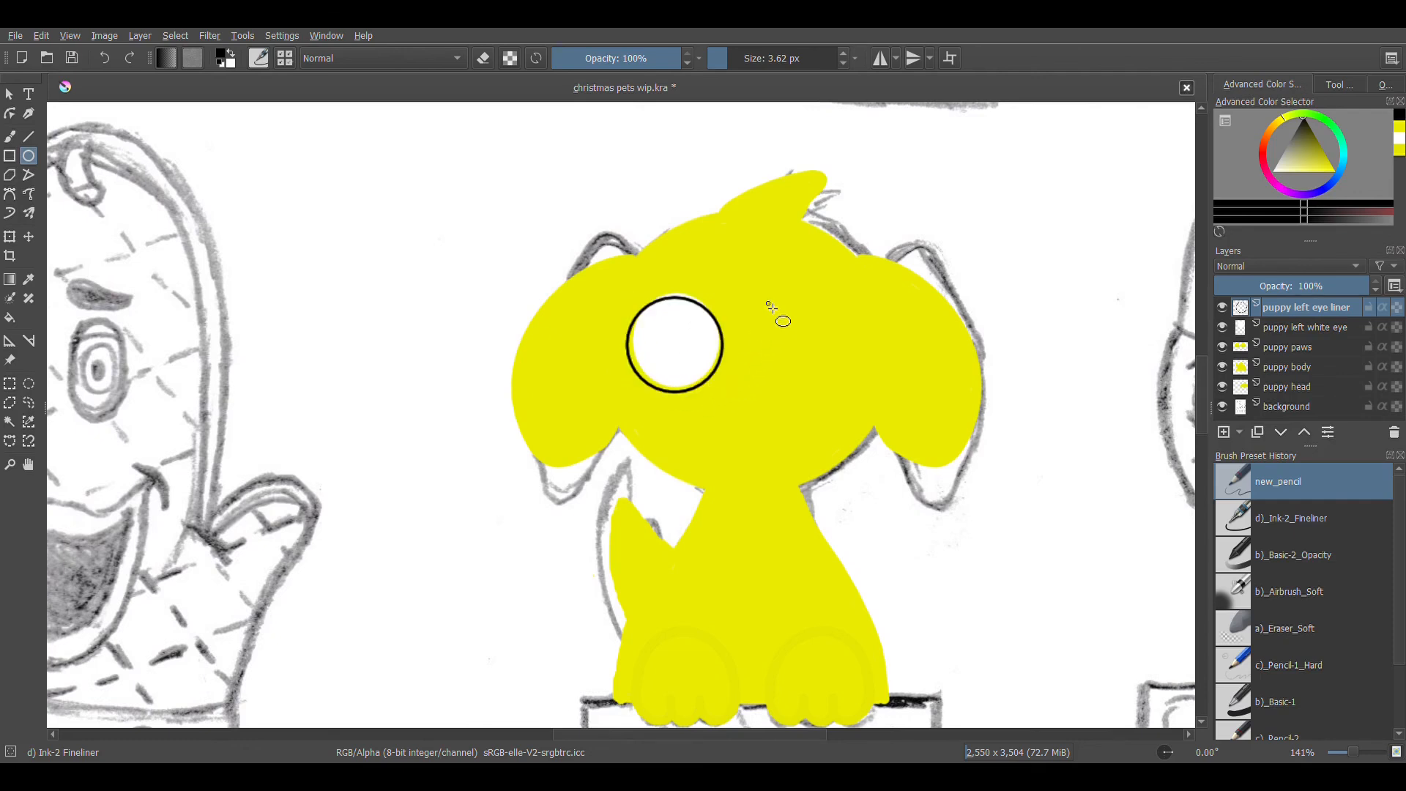
Transform the black outline by adjusting its height and width until it fits tightly around the white left eye.
key(ctrl+t)
drag(731, 297, 738, 290)
drag(739, 345, 731, 344)
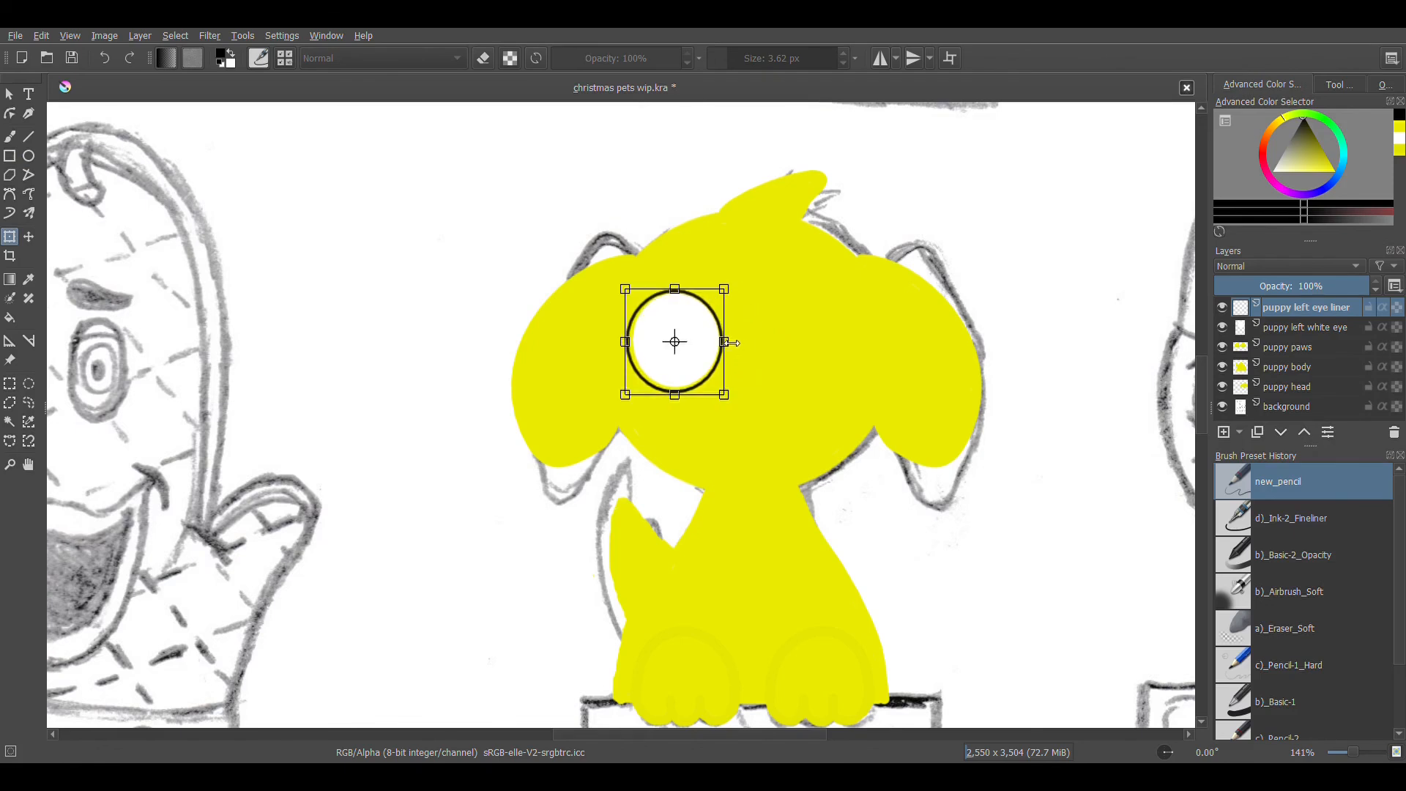
drag(634, 346, 639, 347)
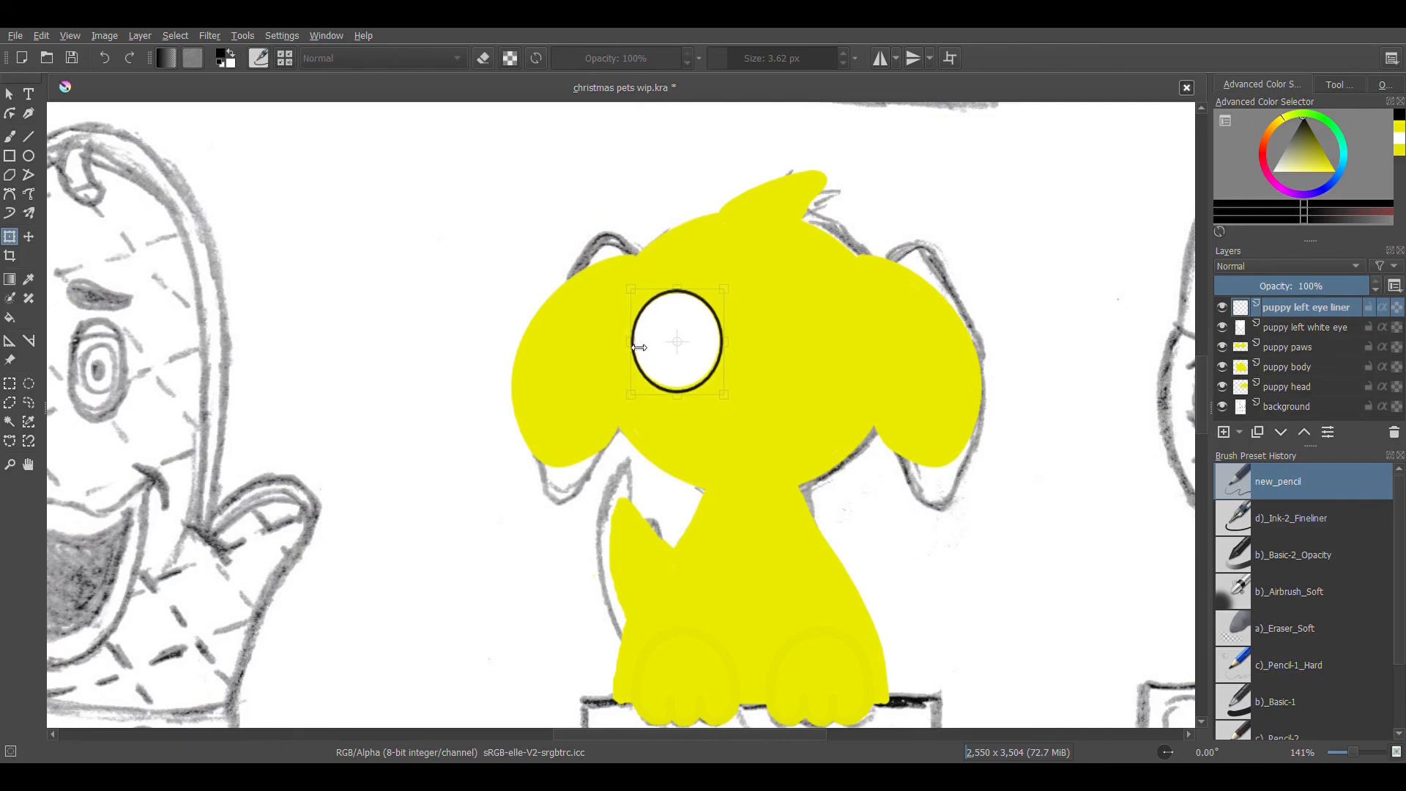
drag(678, 401, 678, 396)
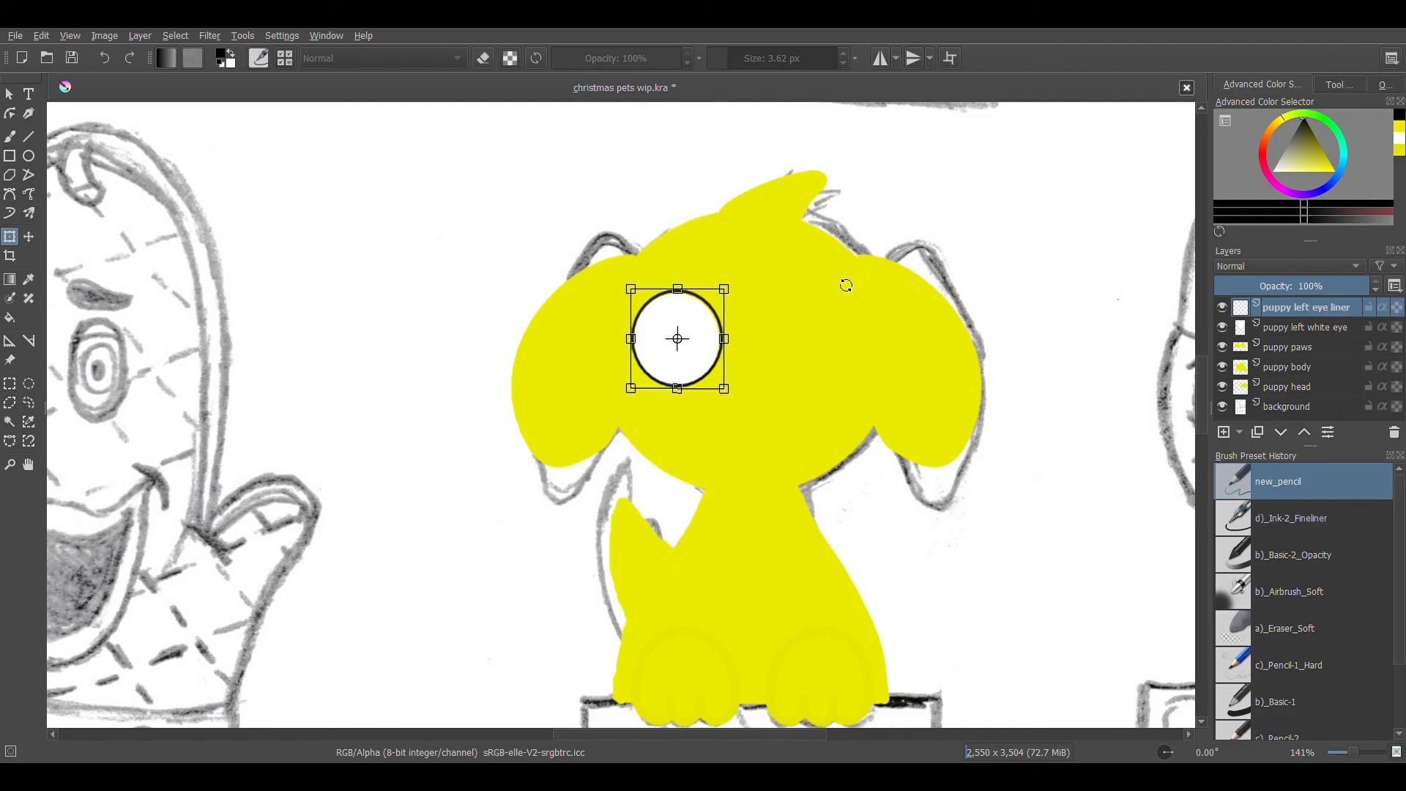
click(8, 137)
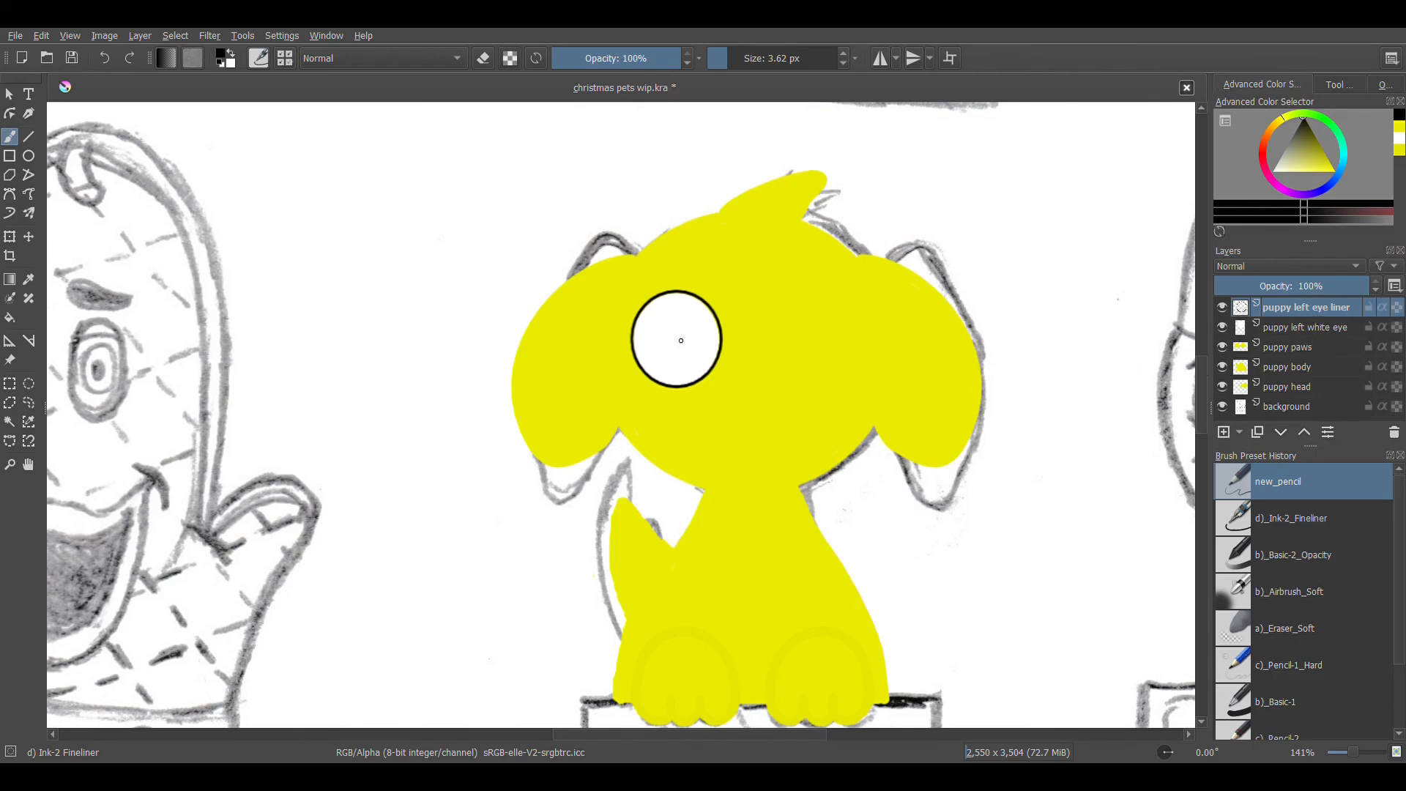
key(plus)
key(plus)
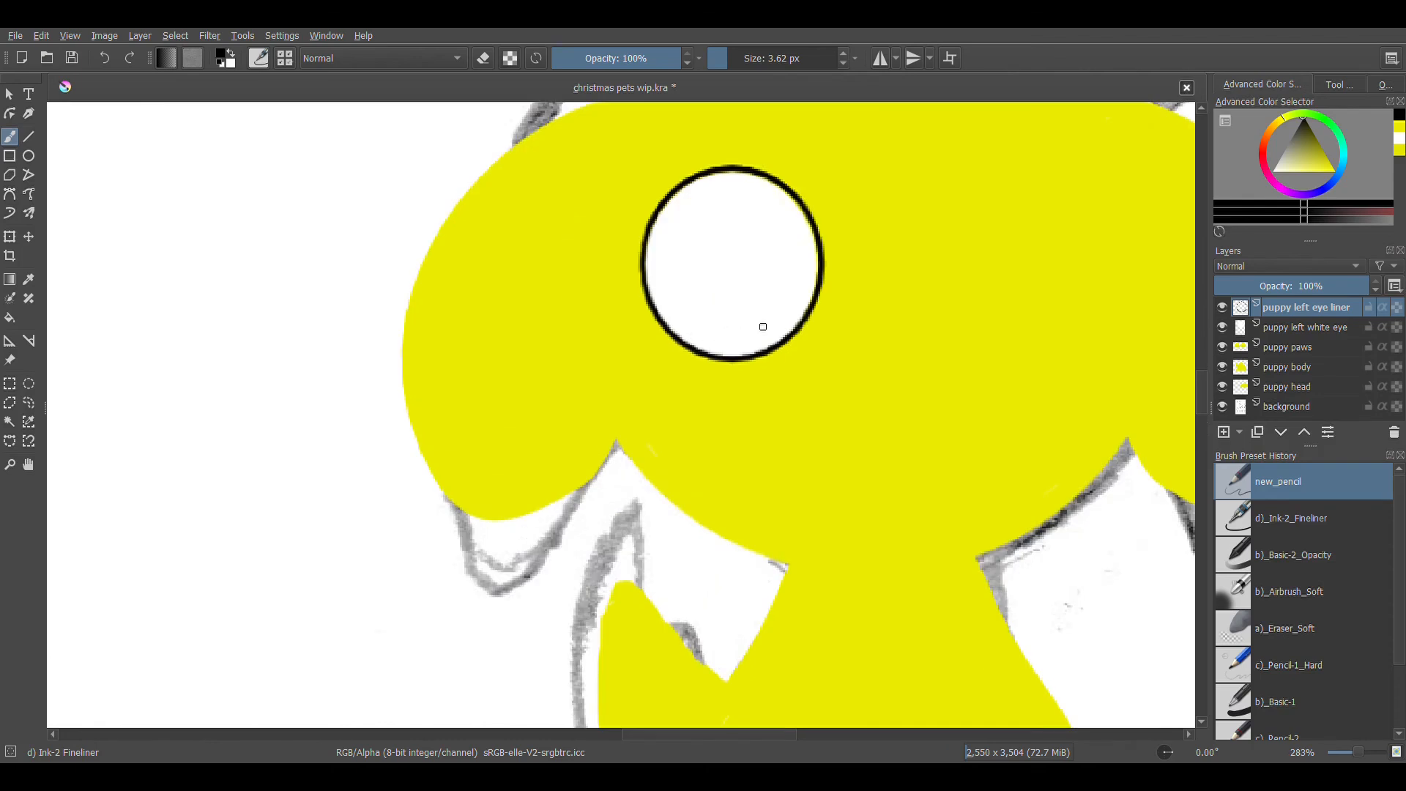
key(plus)
key(minus)
key(minus)
key(minus)
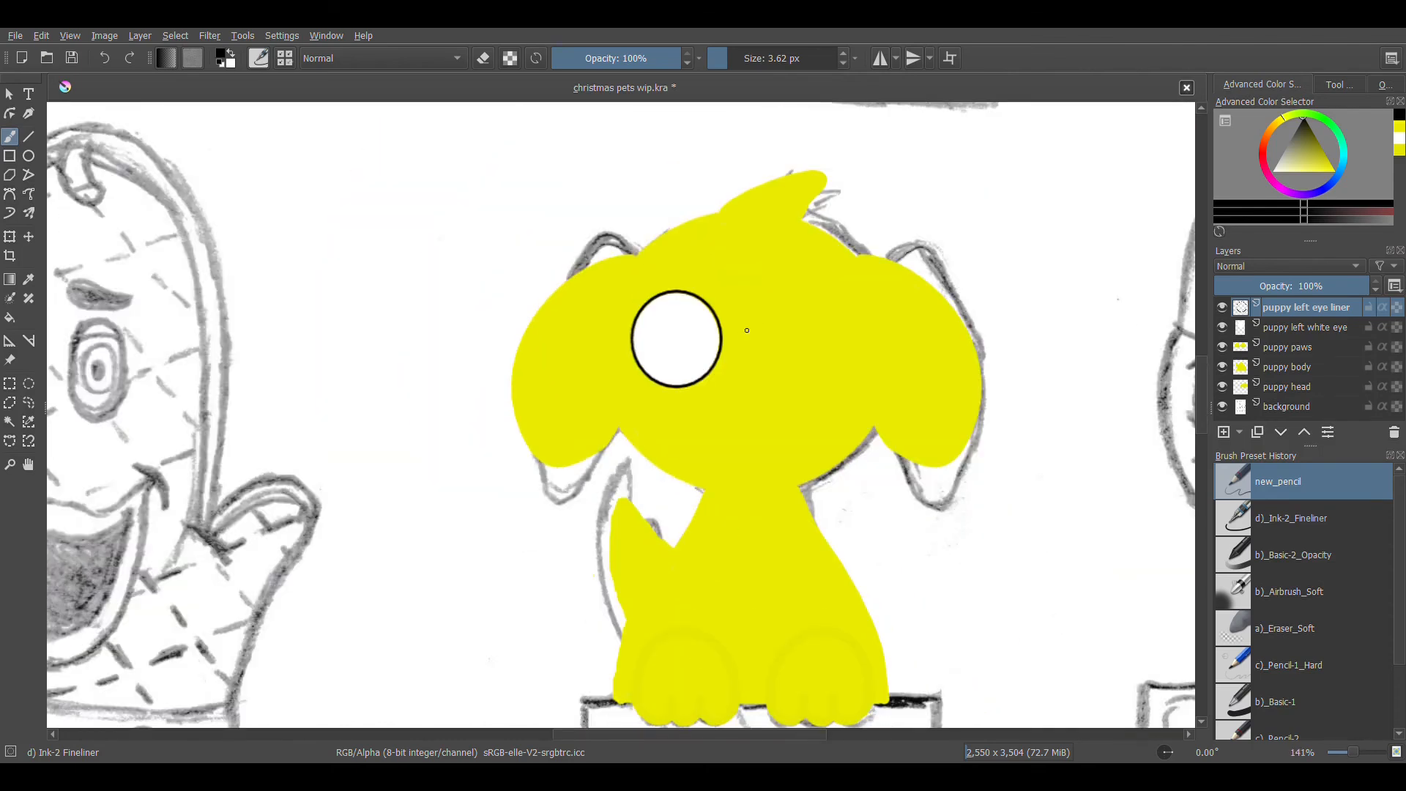
Add a new paint layer above the eye liner layer and name it "blue eyes".
click(1223, 433)
double_click(1314, 306)
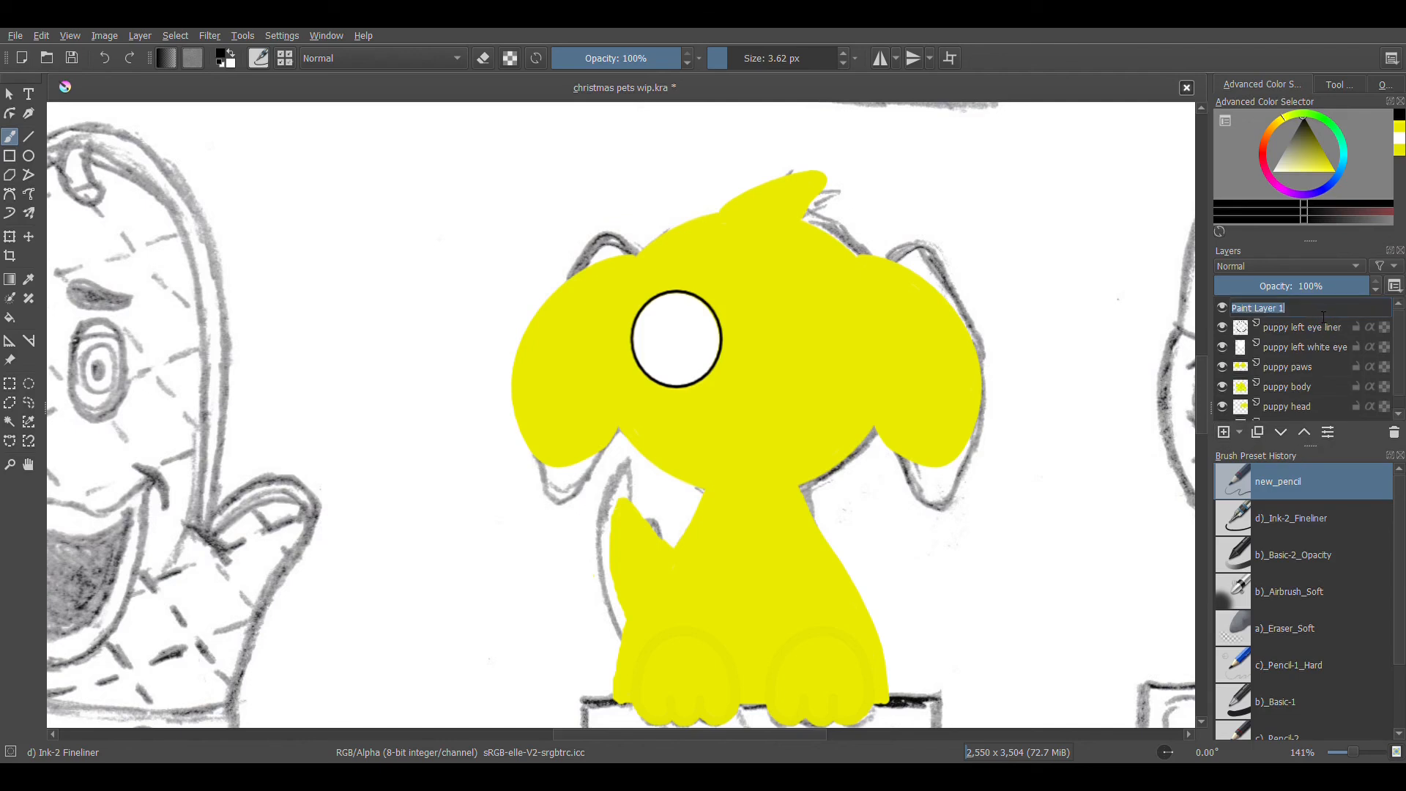
key(BackSpace)
key(Return)
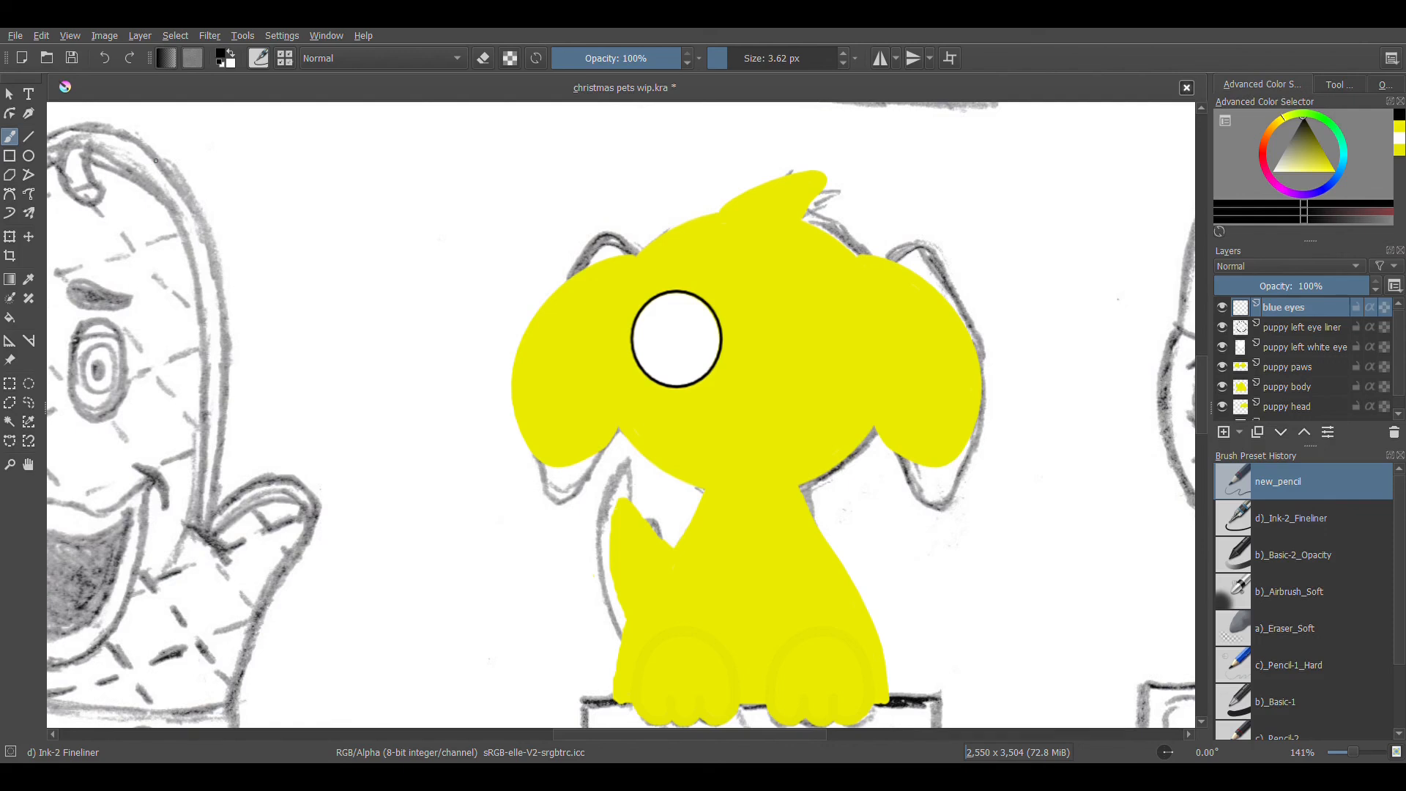
Choose the Ellipse tool and set the foreground colour to a saturated medium blue.
click(29, 155)
click(1341, 164)
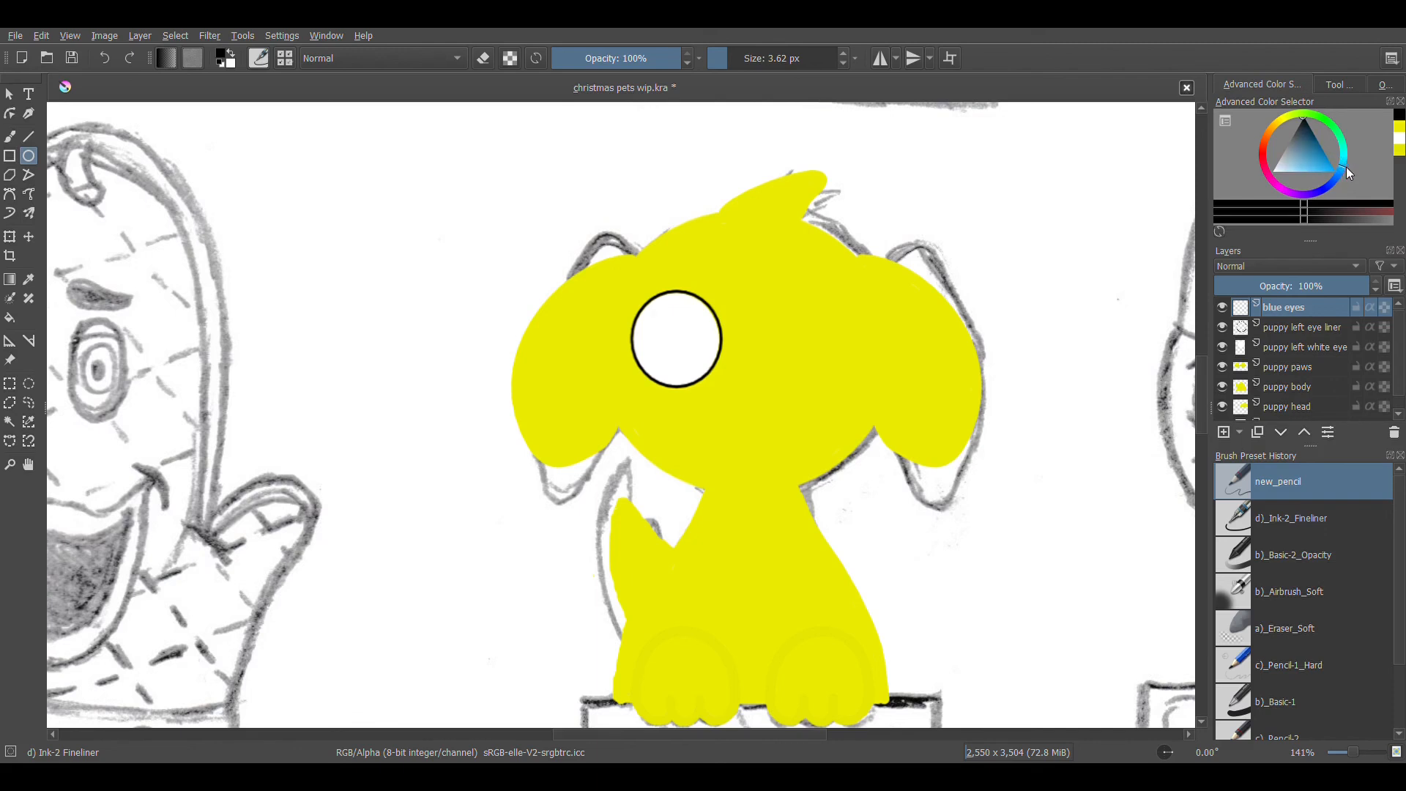
mouse_move(1349, 160)
mouse_down()
mouse_move(1336, 183)
mouse_move(1321, 164)
mouse_move(1342, 174)
mouse_move(1324, 189)
mouse_move(1351, 170)
mouse_up()
mouse_move(1339, 187)
mouse_down()
mouse_move(1324, 191)
mouse_move(1340, 180)
mouse_move(1324, 164)
mouse_move(1334, 178)
mouse_move(1302, 197)
mouse_move(1339, 179)
mouse_up()
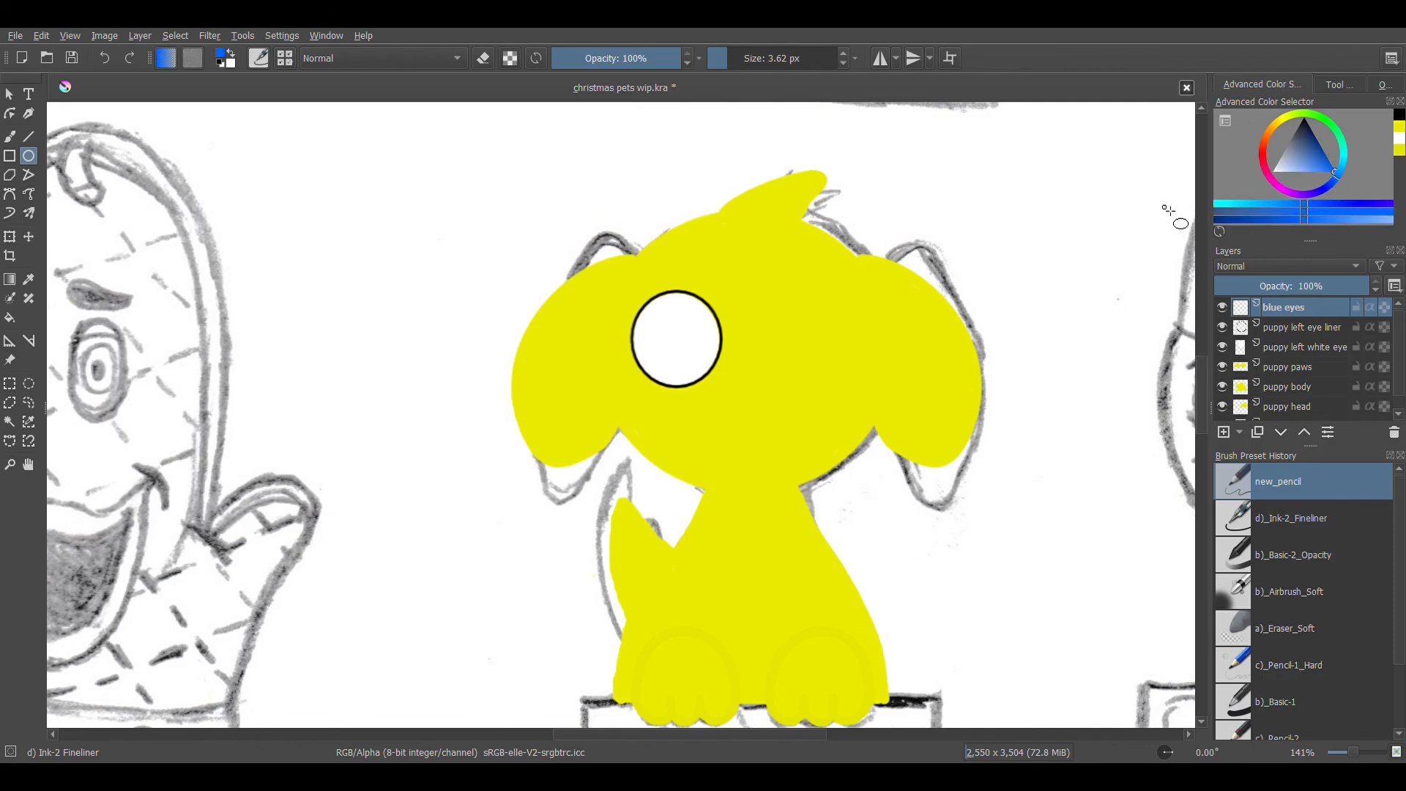
drag(1337, 177, 1333, 183)
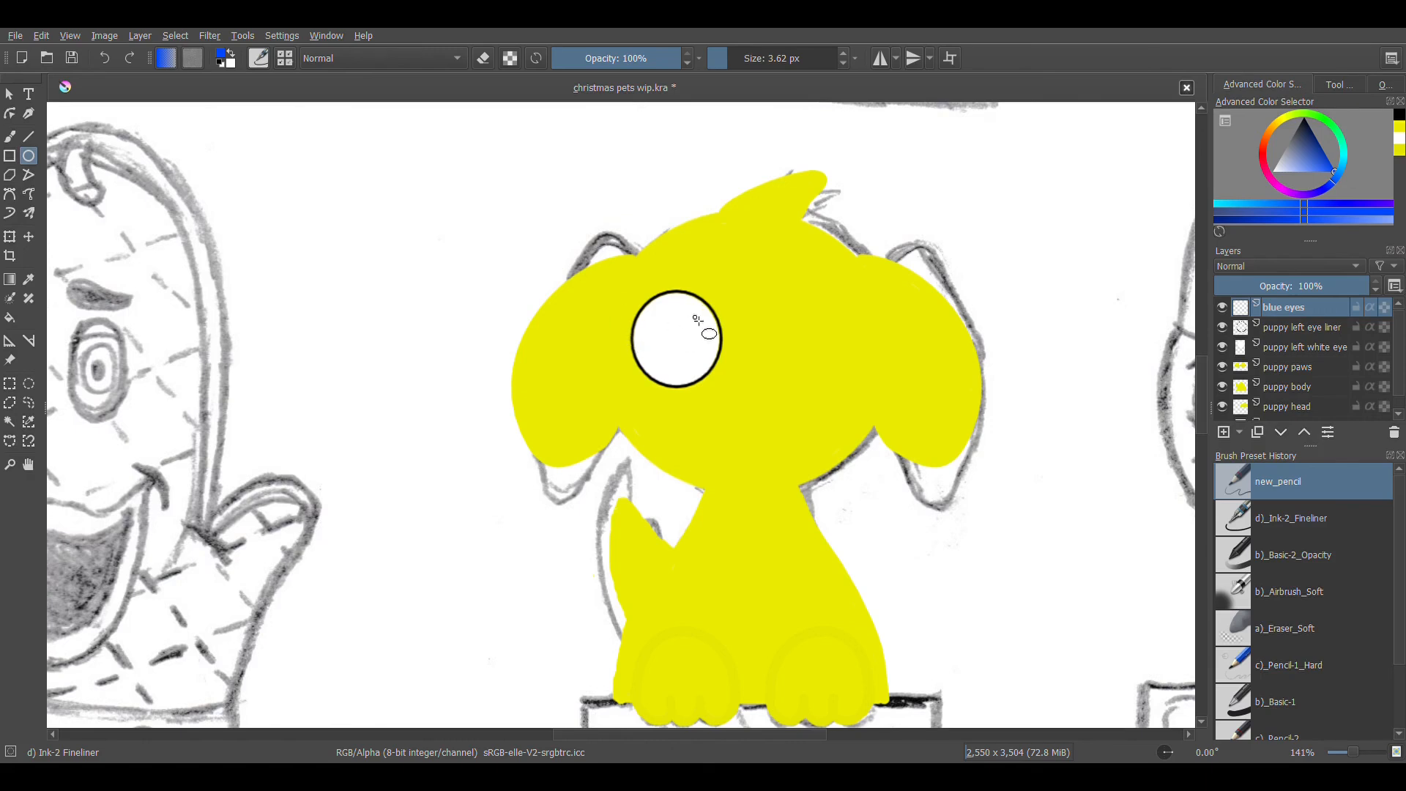
Hide and reshow the puppy head layer to check the sketched eyes underneath.
scroll(1401, 370, down, 1)
scroll(1401, 370, down, 1)
click(1276, 410)
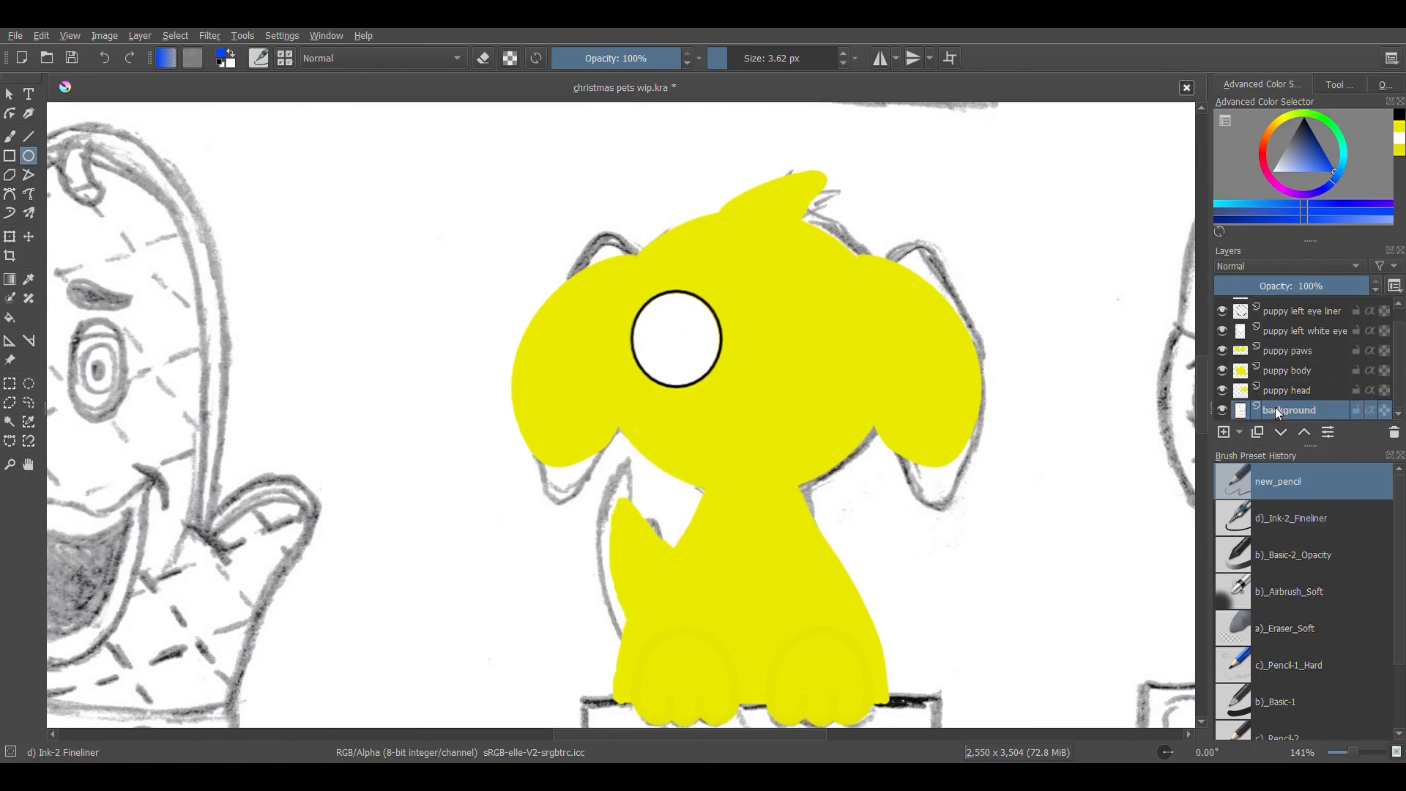
click(1270, 389)
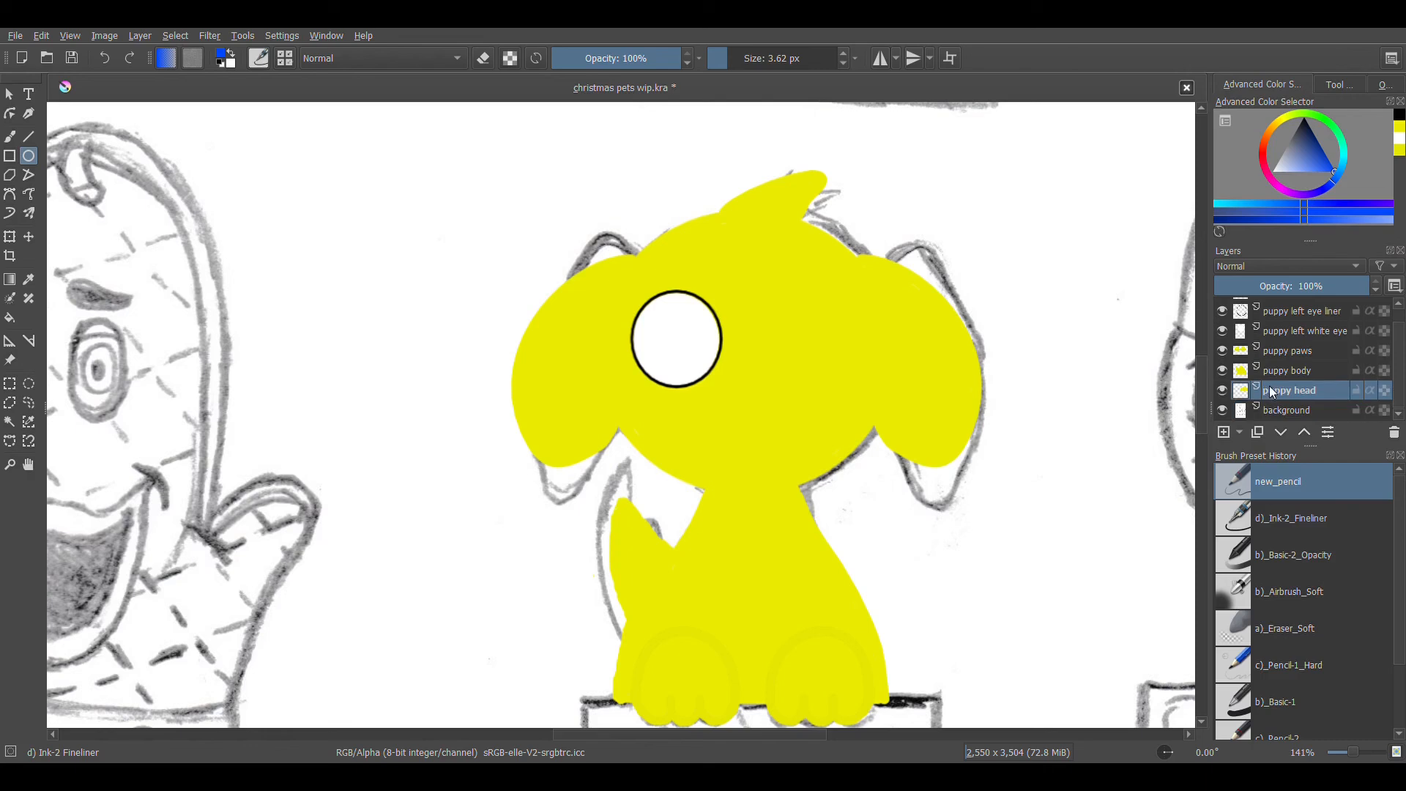
click(1222, 390)
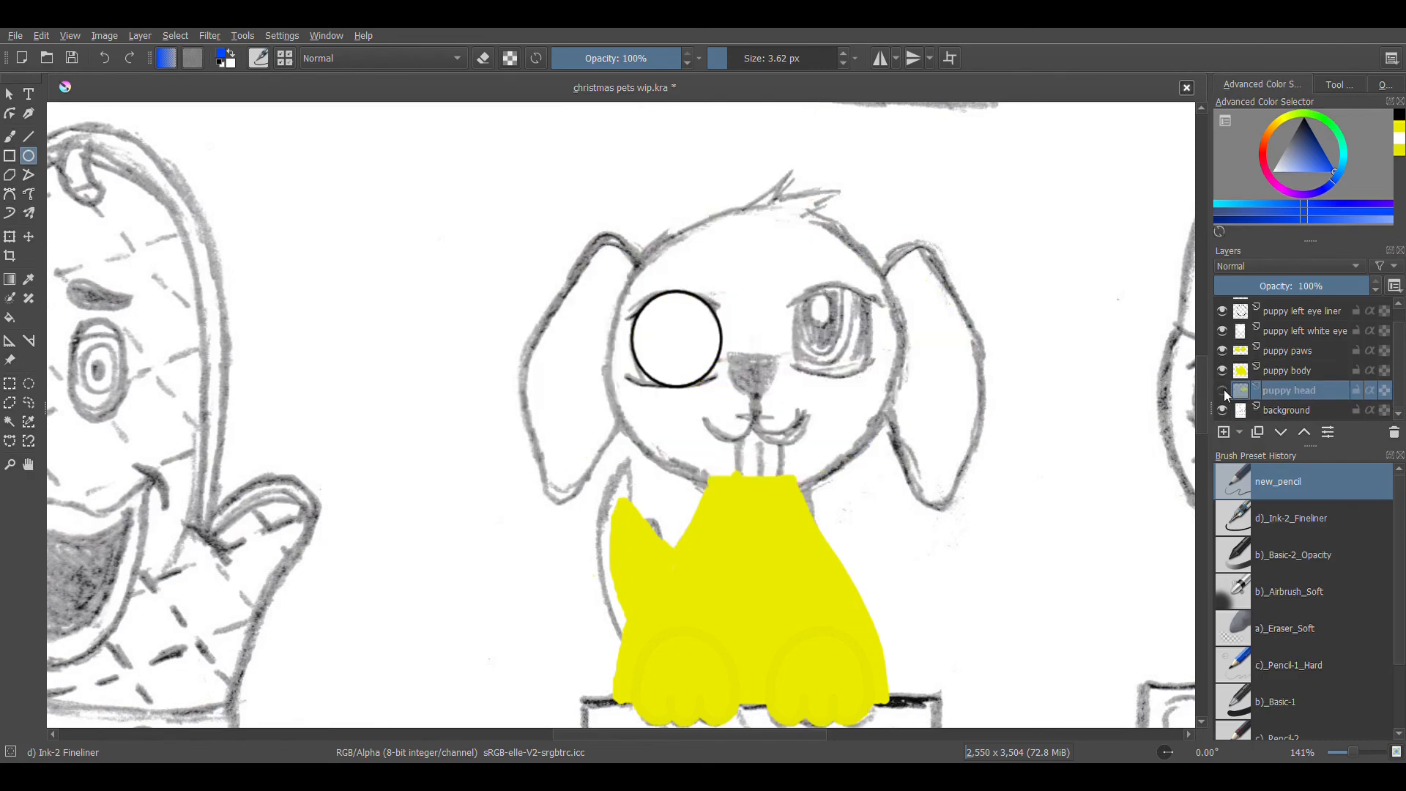
click(1223, 390)
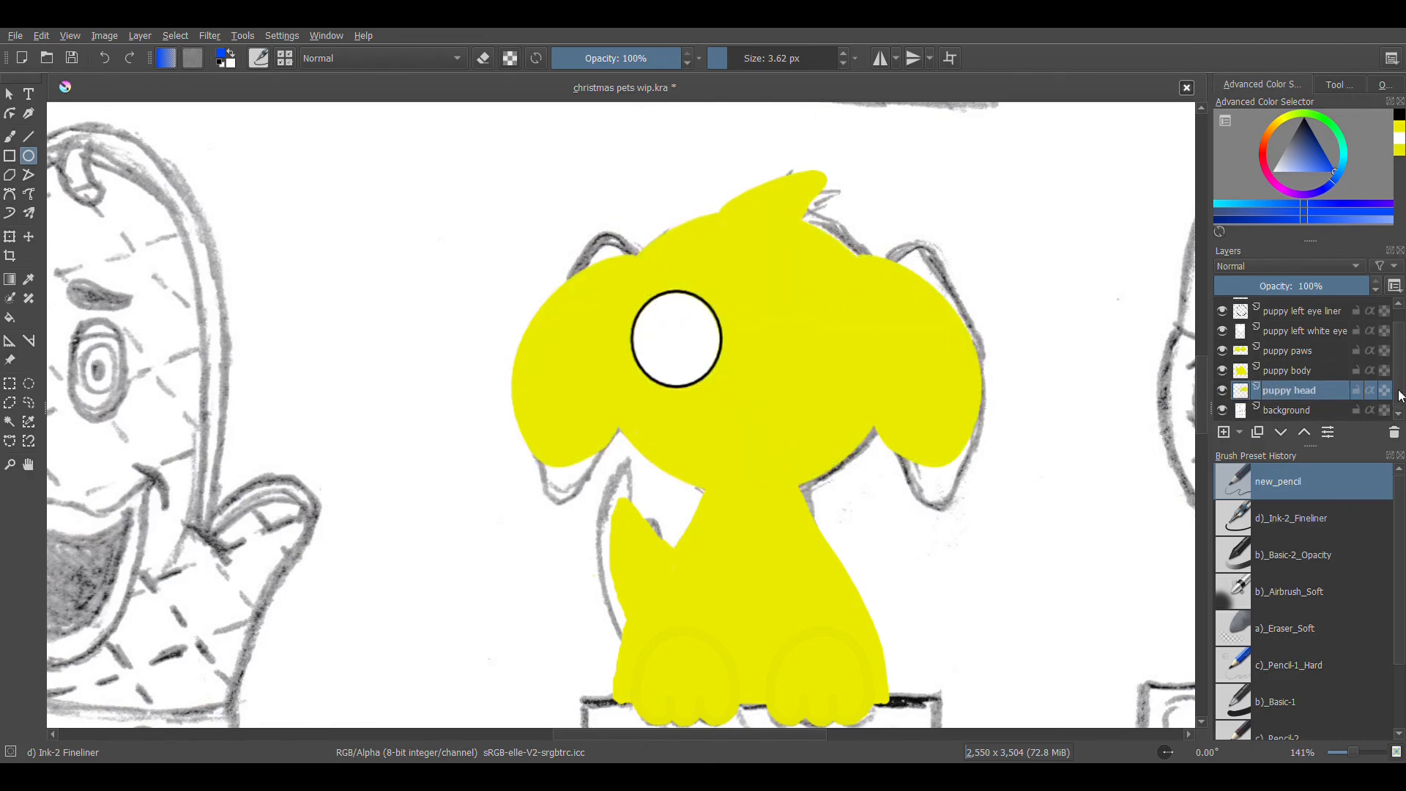
Draw a blue upright ellipse inside the white left eye on the blue eyes layer and shift it slightly left.
drag(1399, 395, 1399, 356)
click(1320, 309)
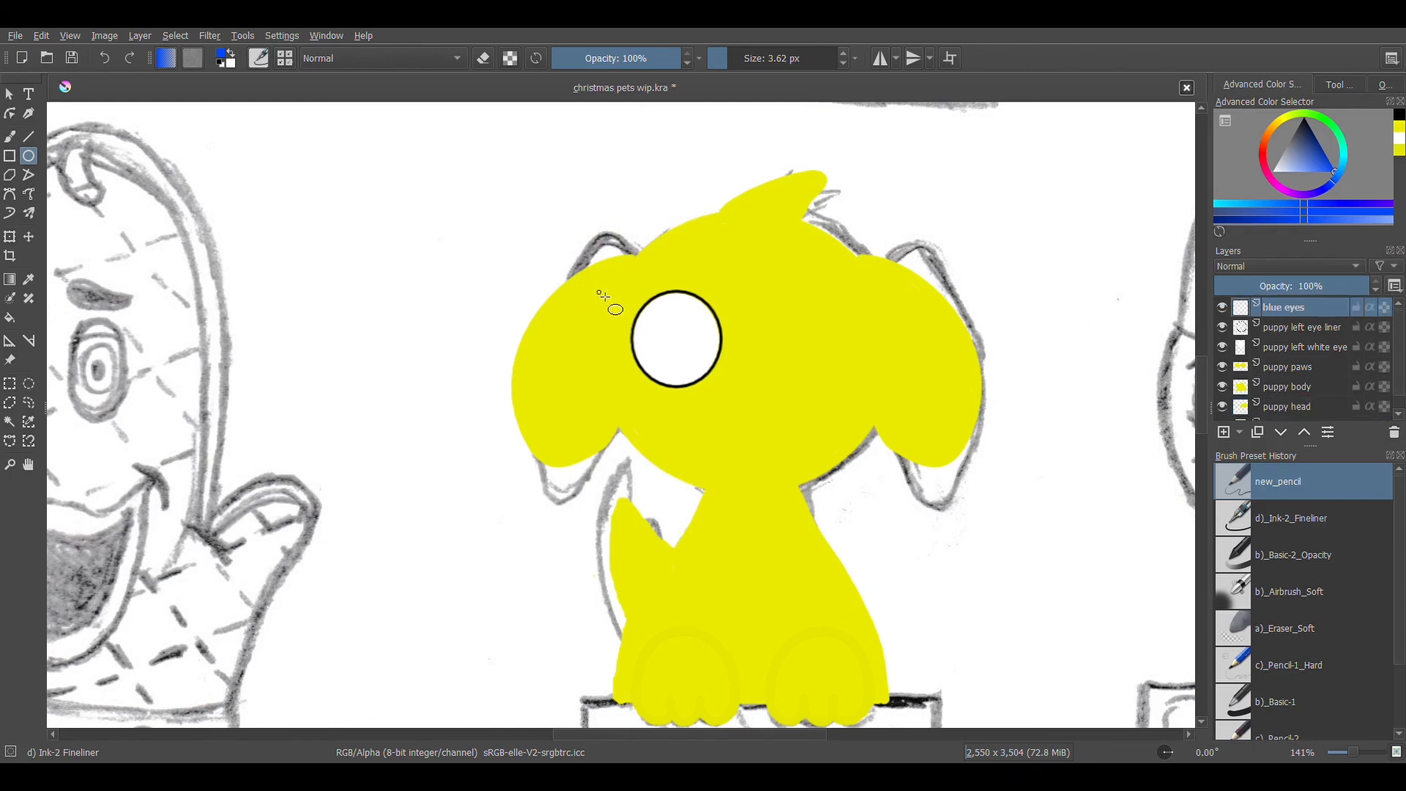
drag(662, 297, 719, 375)
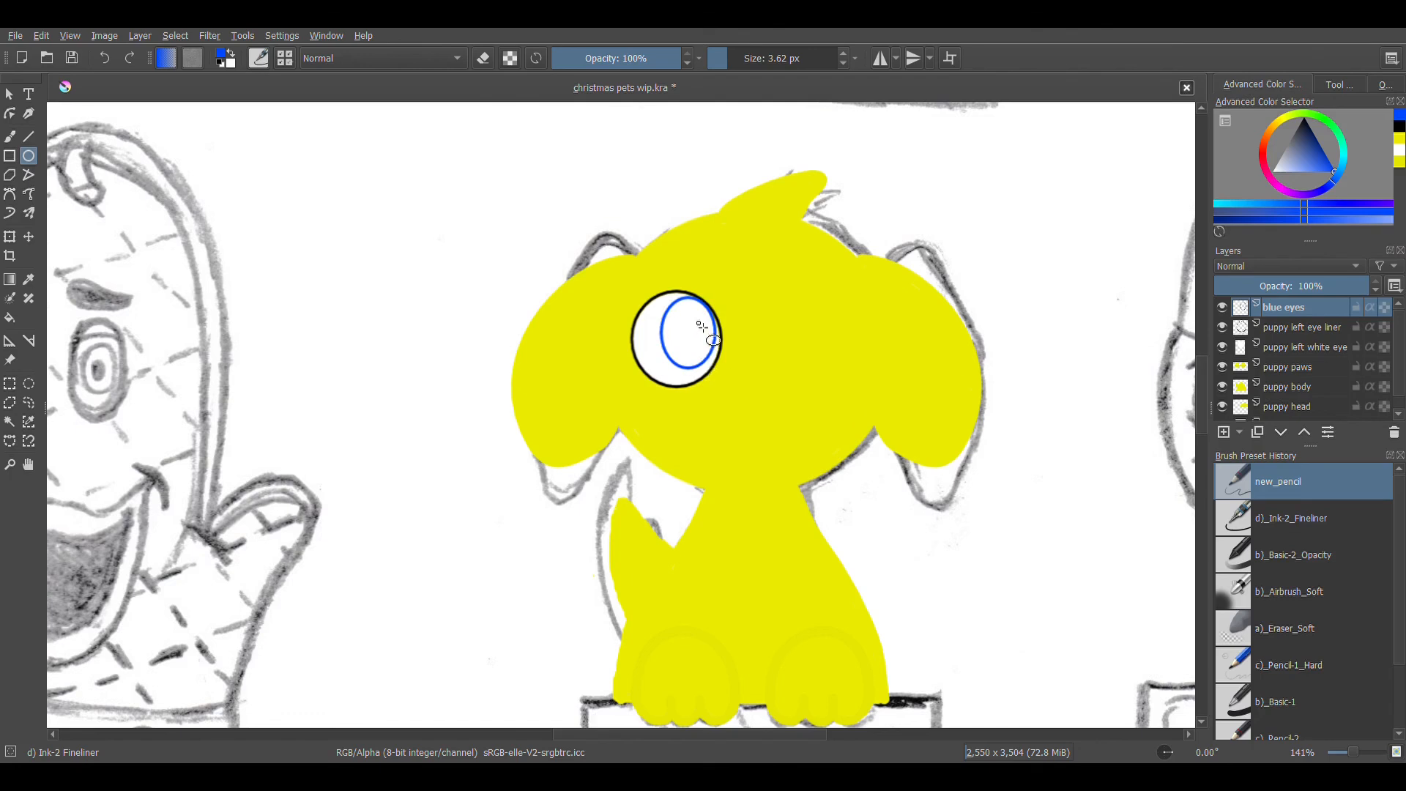
key(ctrl+t)
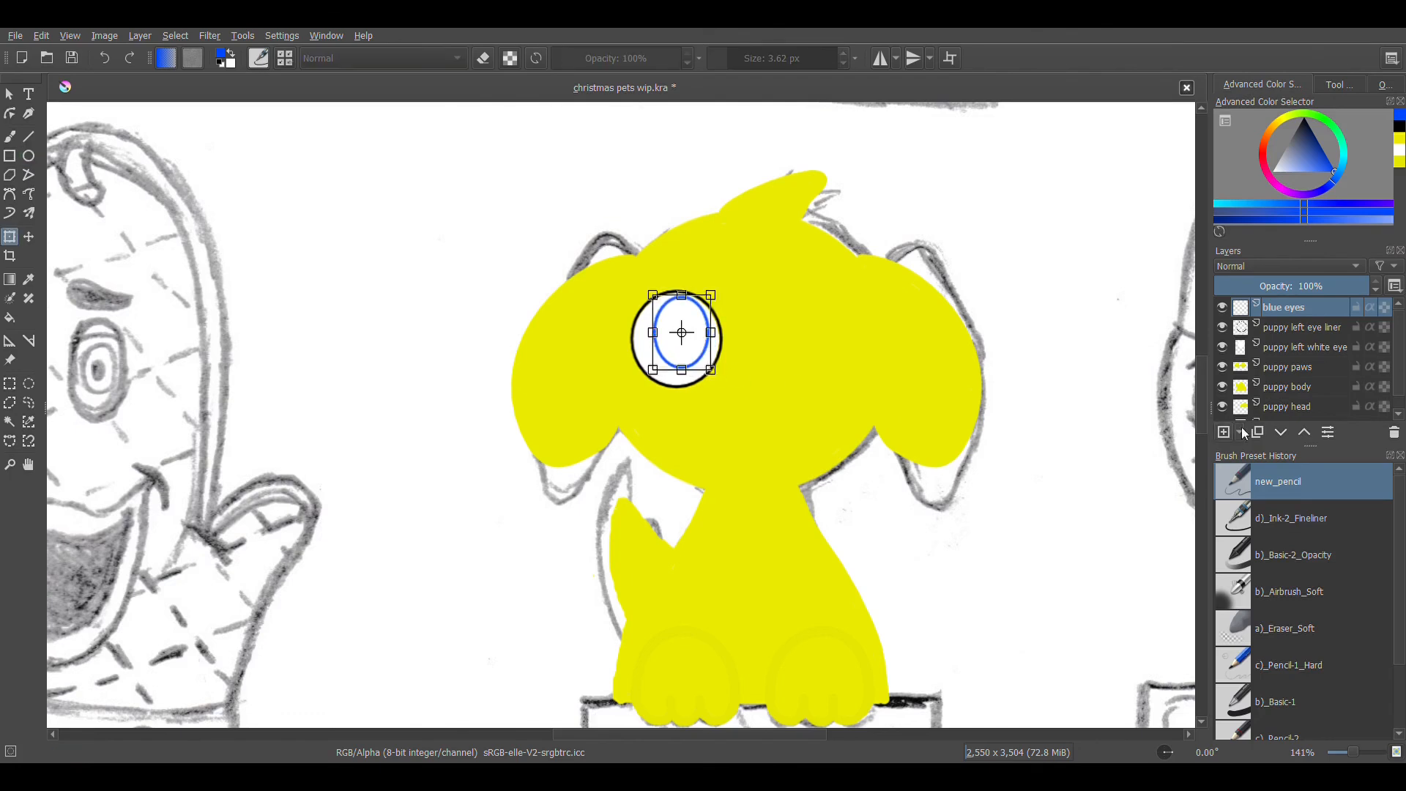
Lower the puppy head layer's opacity to 47% and the puppy left white eye layer's opacity to 44%.
click(1294, 405)
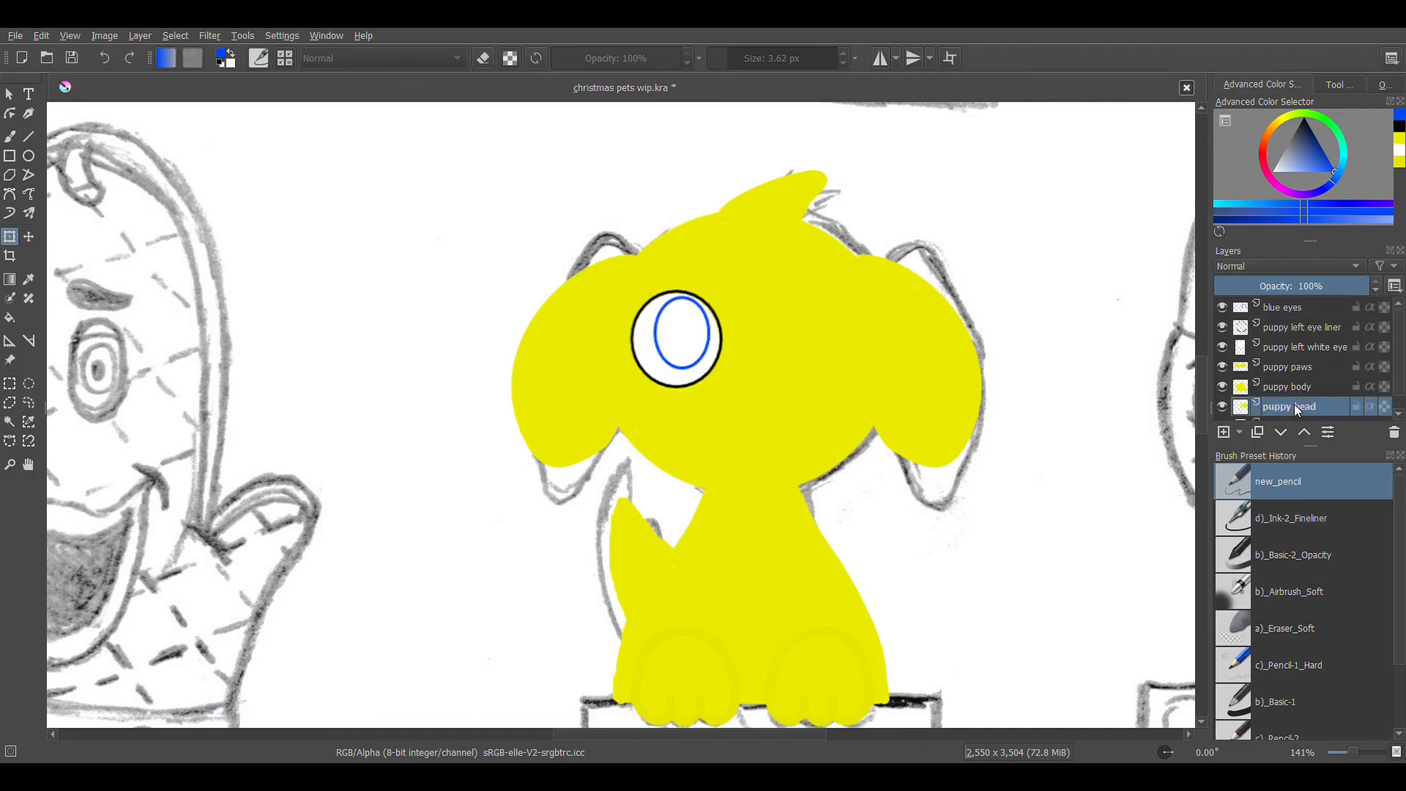
mouse_move(1346, 286)
mouse_down()
mouse_move(1357, 299)
mouse_move(1297, 300)
mouse_up()
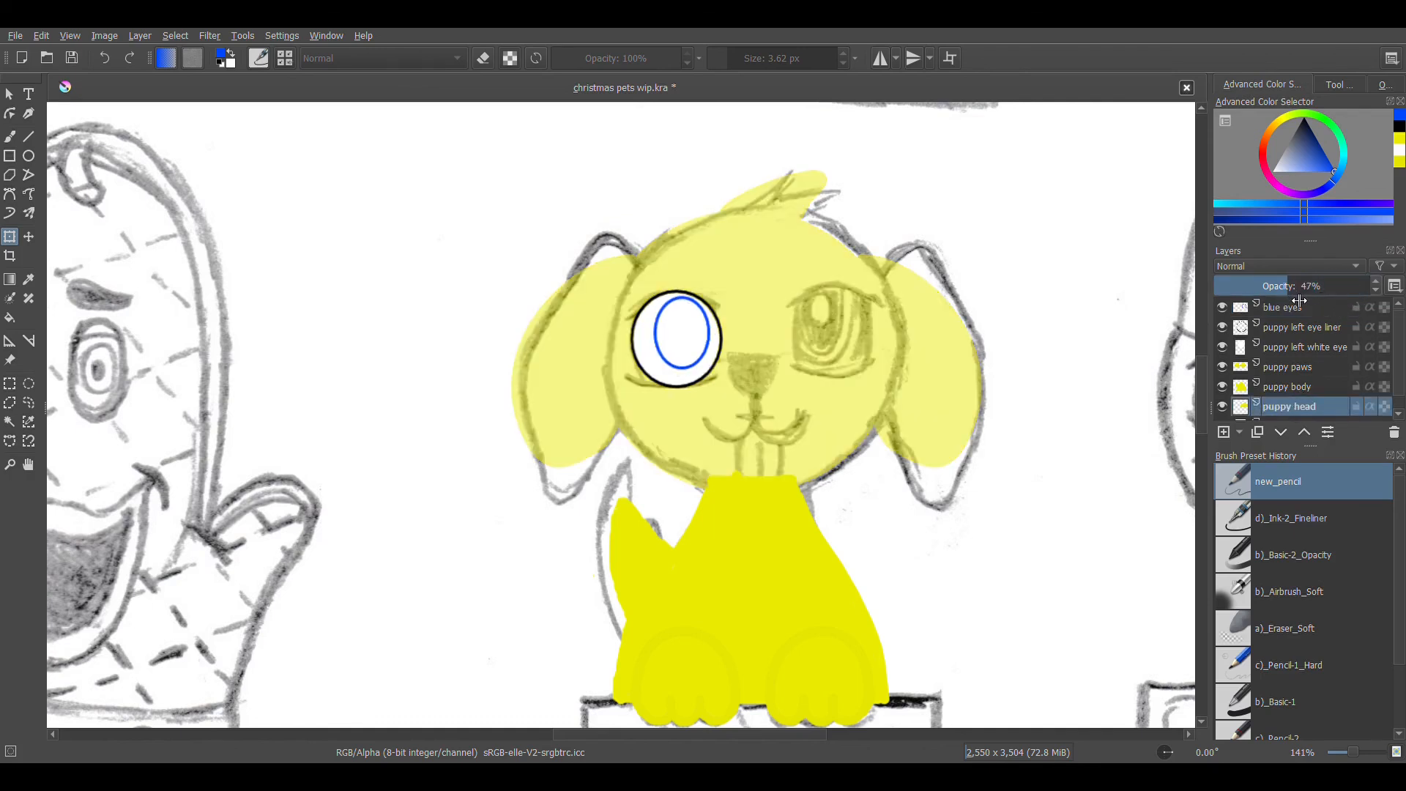
click(1298, 347)
drag(1337, 295, 1291, 298)
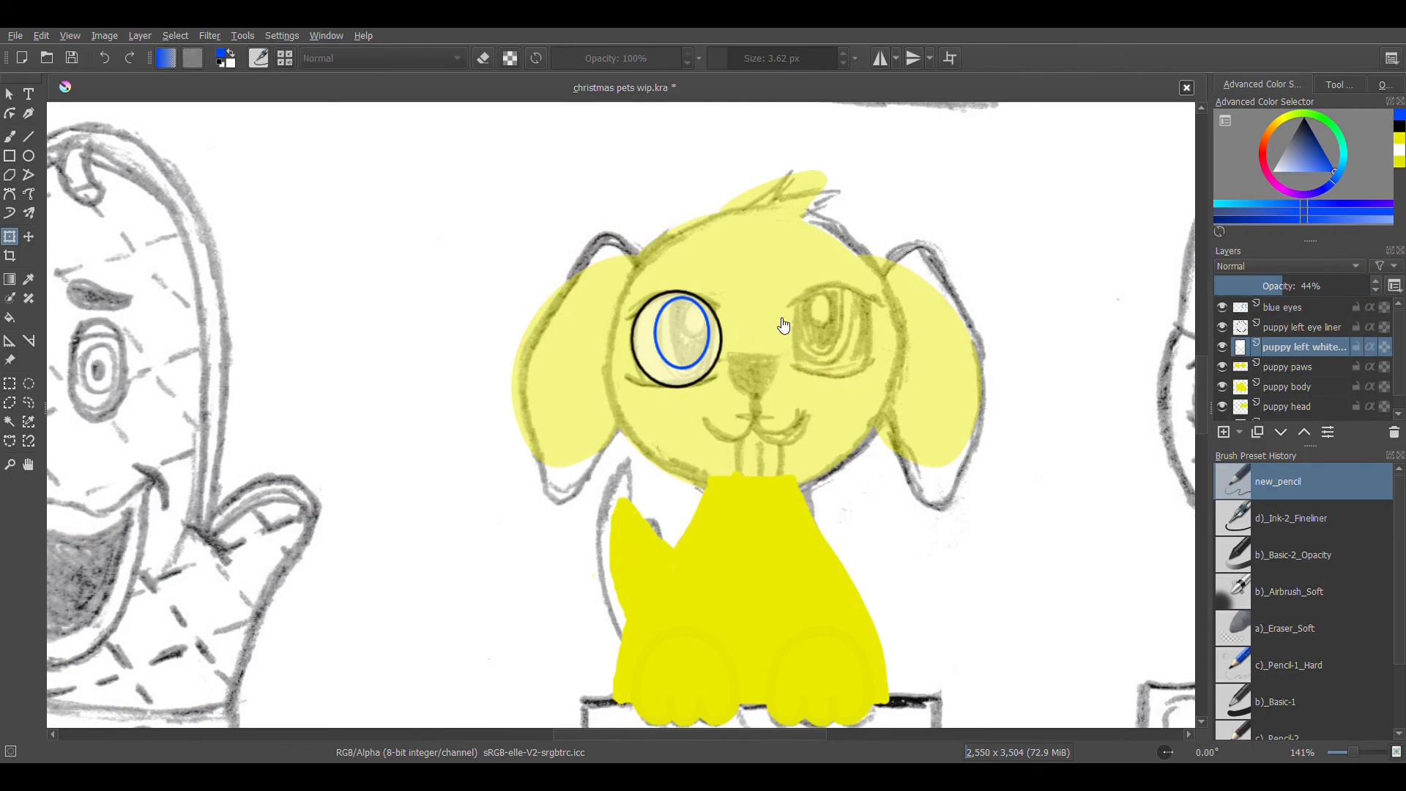
Tilt the blue ellipse slightly clockwise, then move and resize it to match the sketched iris of the left eye.
click(1324, 307)
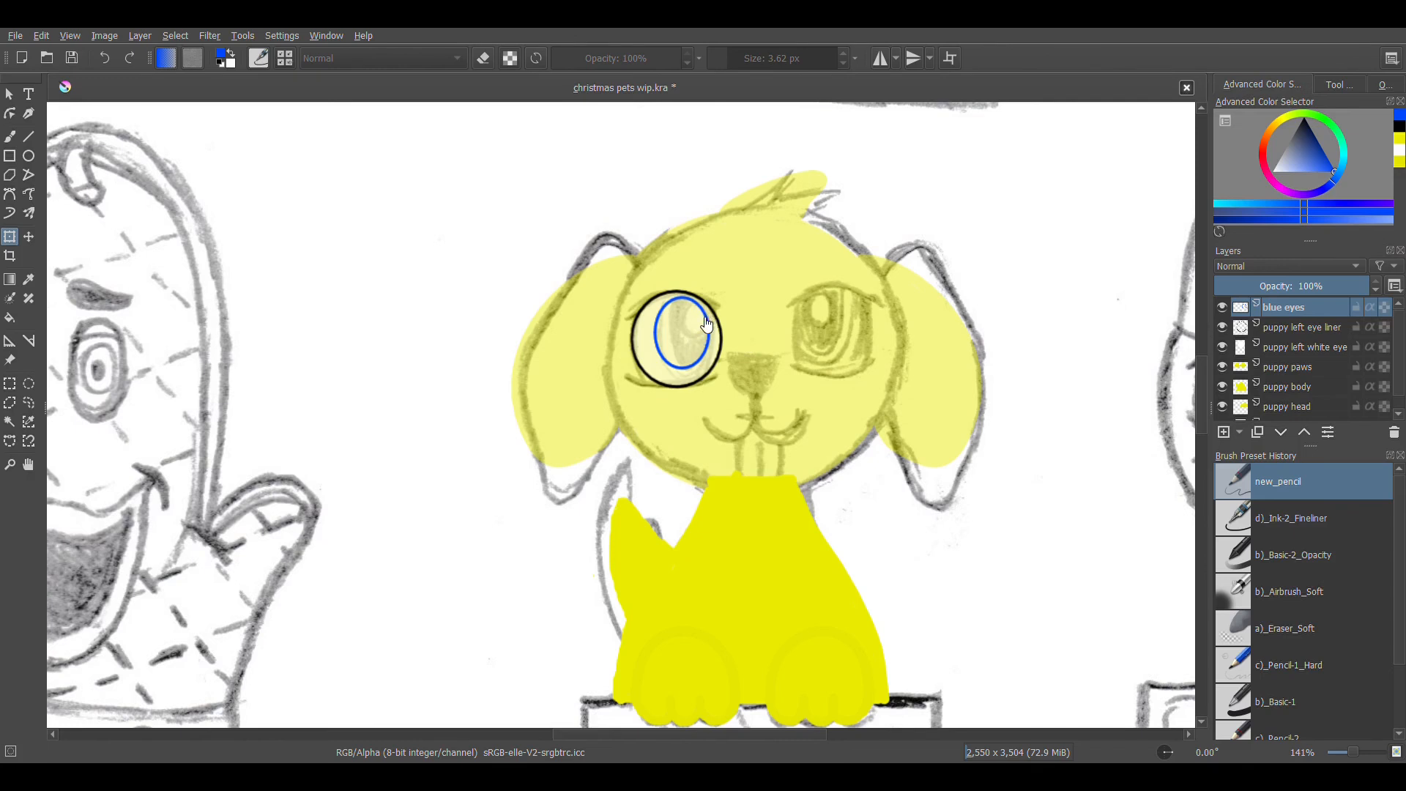
click(703, 348)
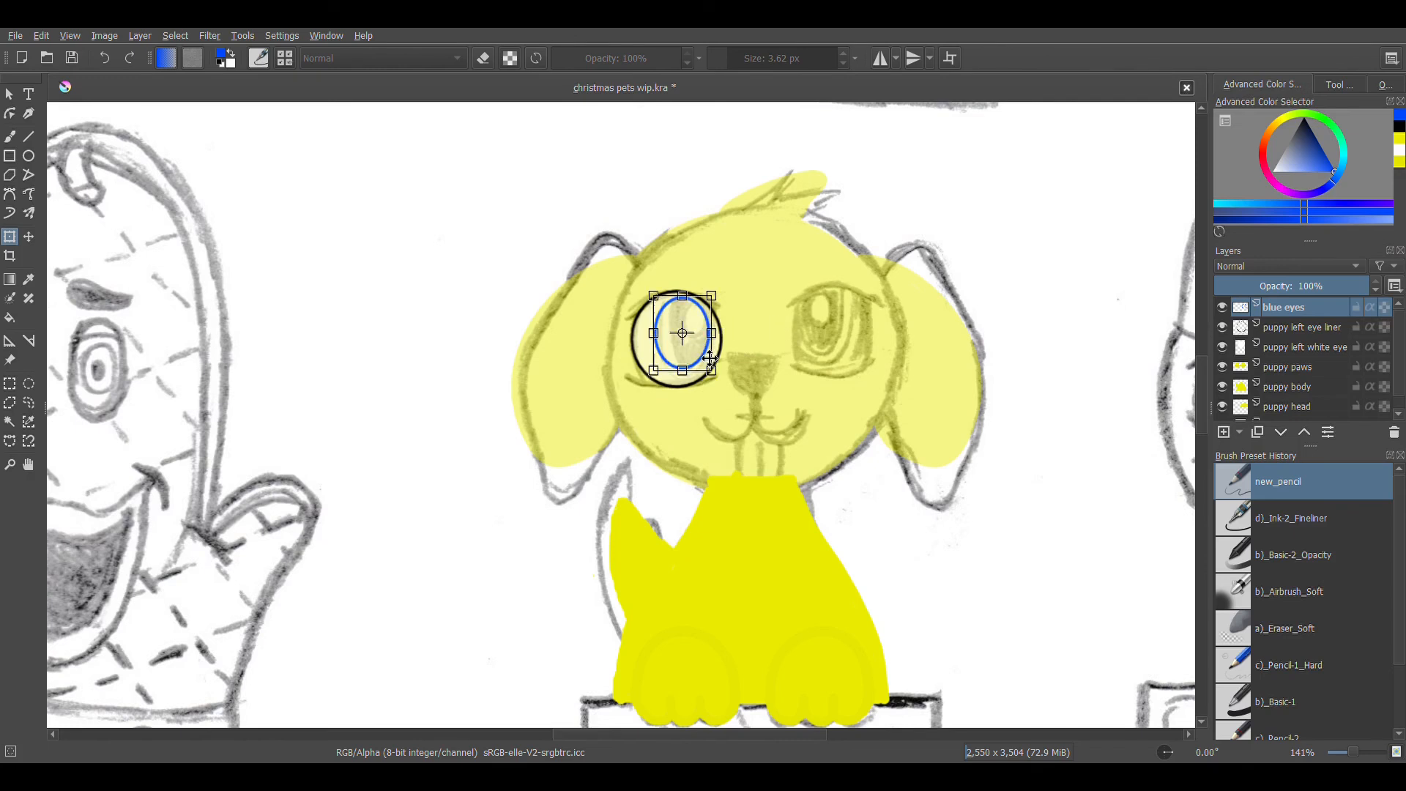
drag(726, 381, 733, 401)
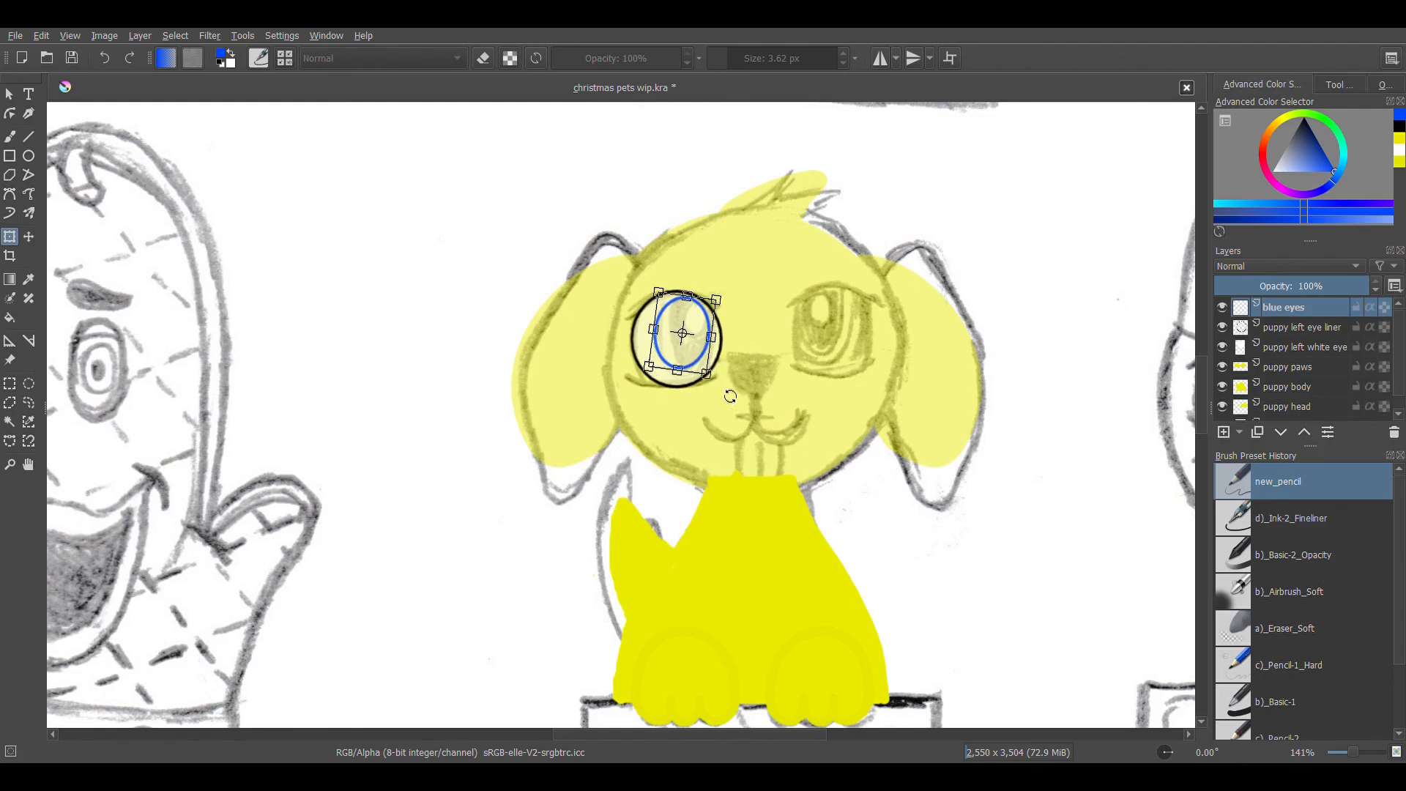
drag(700, 342, 653, 364)
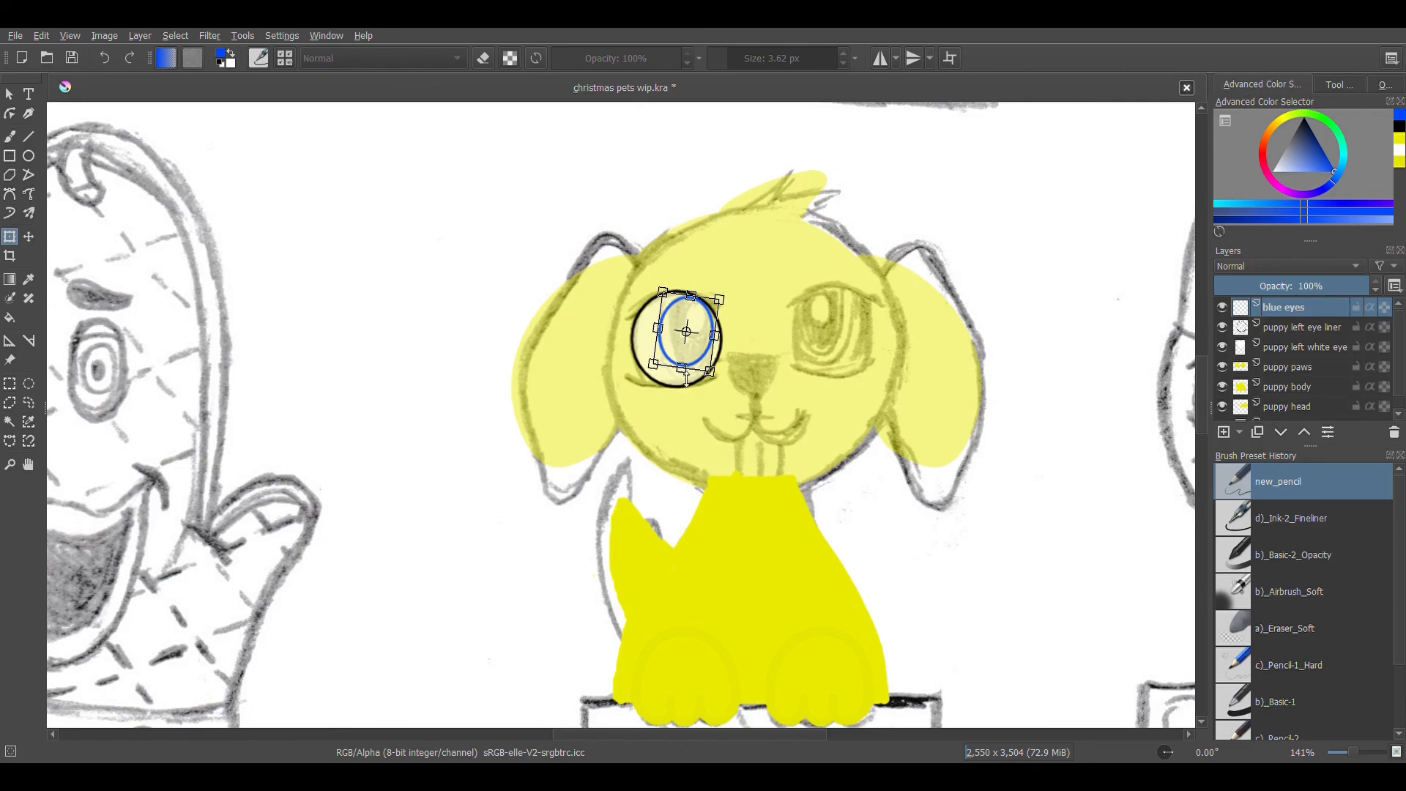
drag(665, 374, 657, 375)
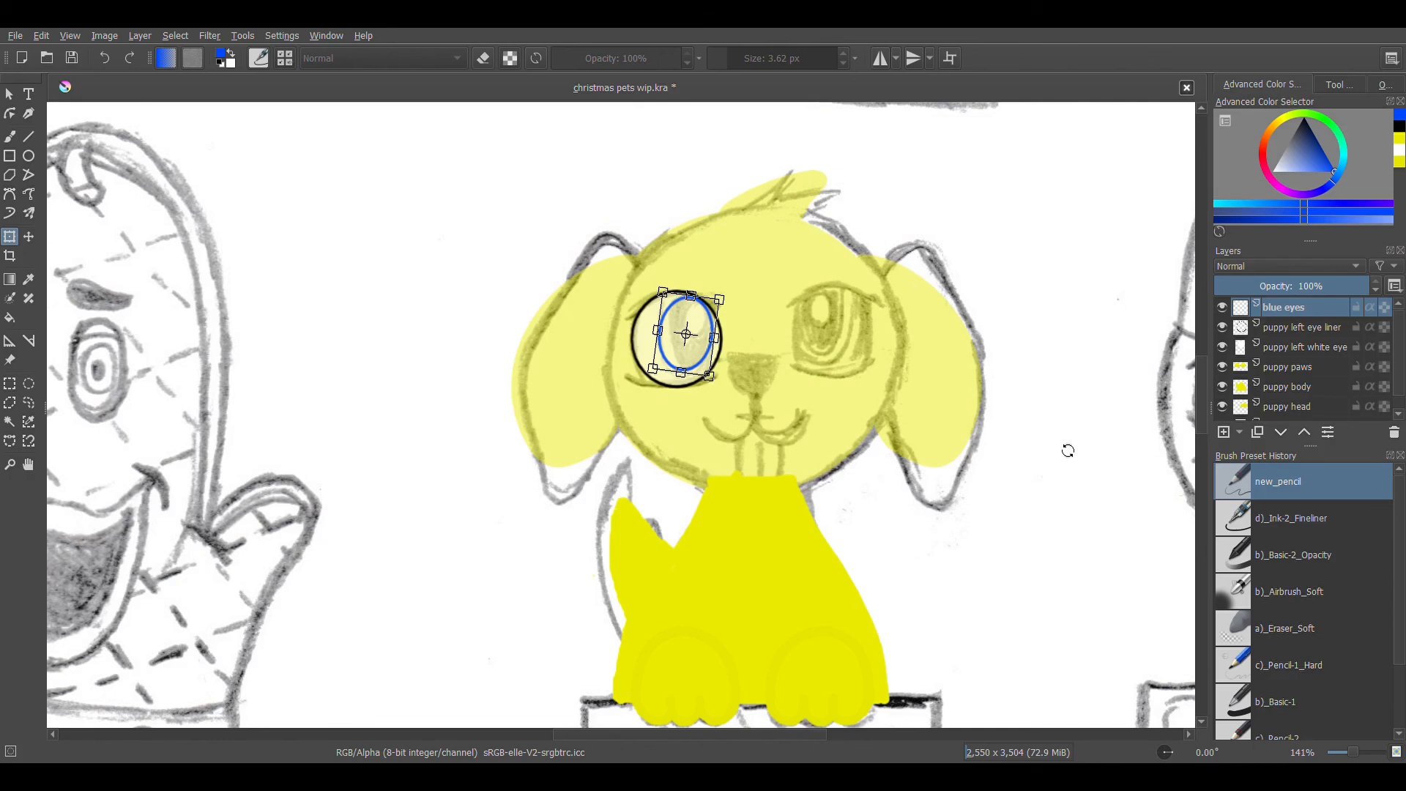
click(9, 137)
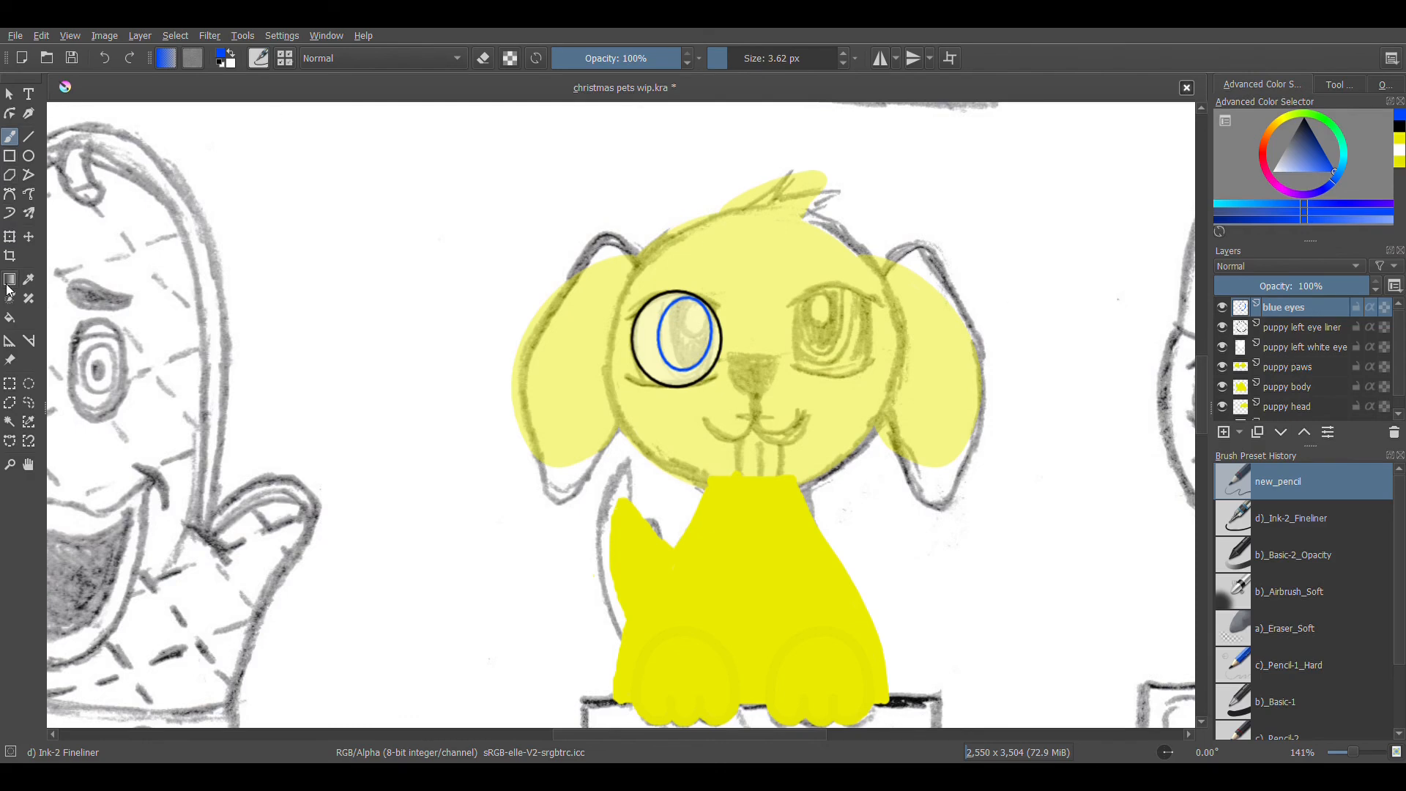
Fill the left eye's iris ellipse with blue and paint over the thin gaps between the fill and its outline.
click(10, 317)
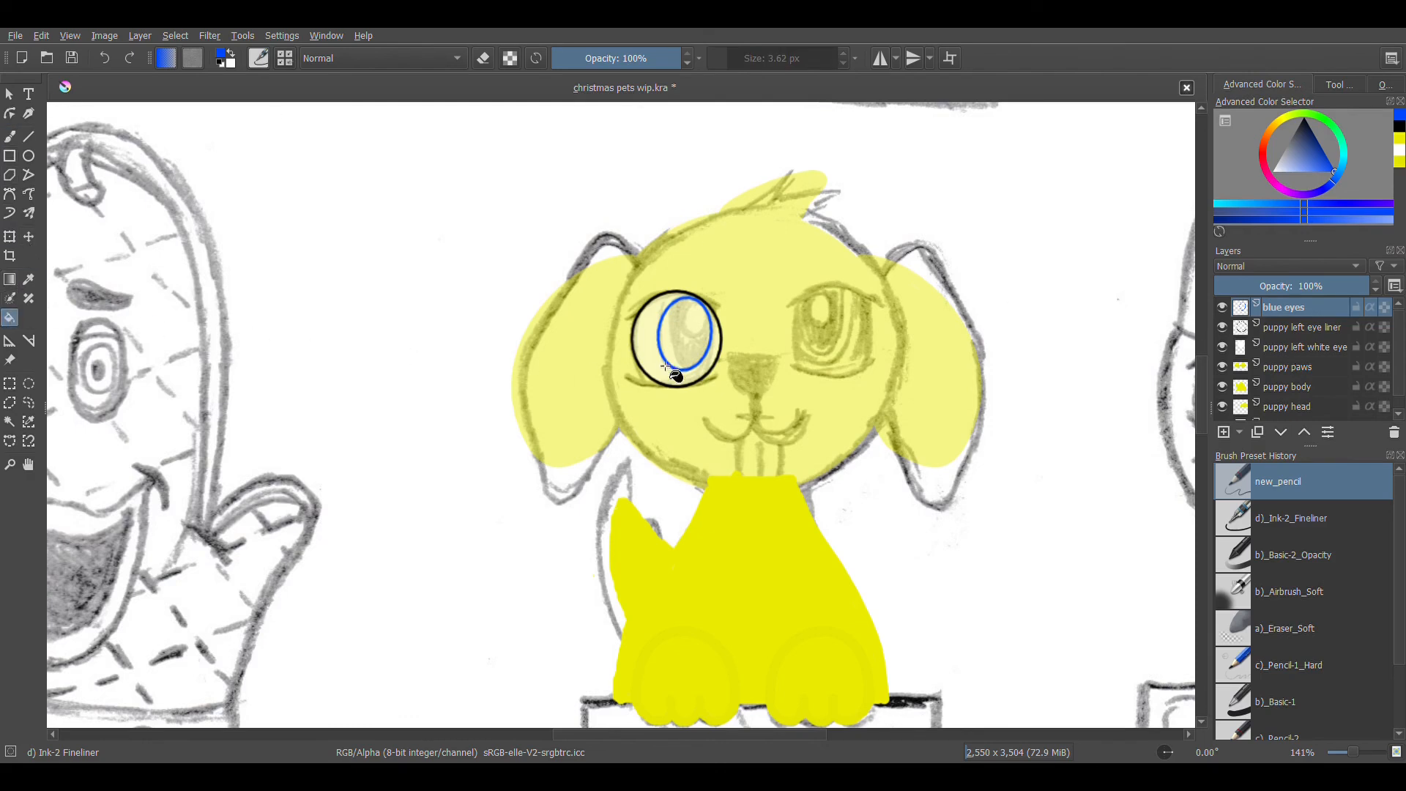
click(705, 345)
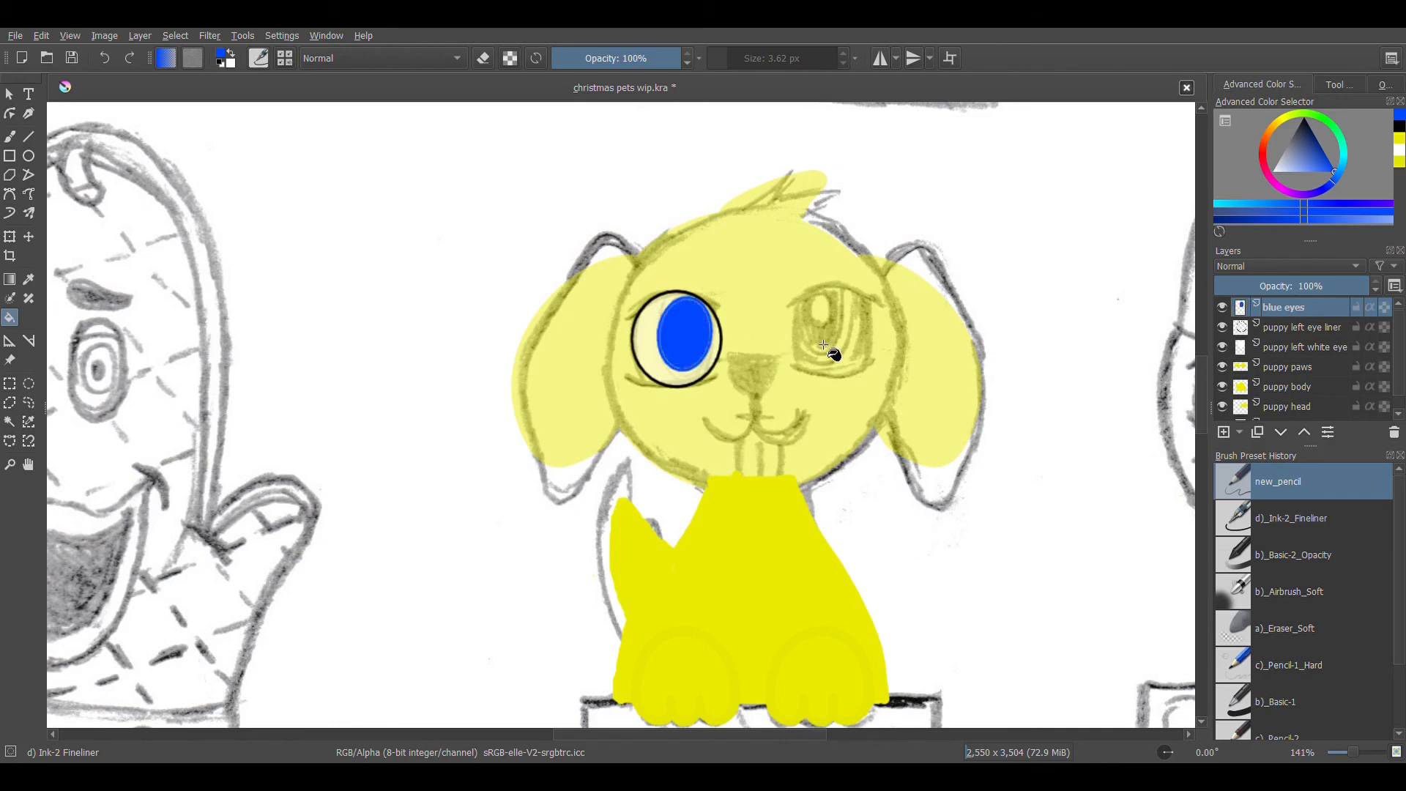
key(plus)
key(plus)
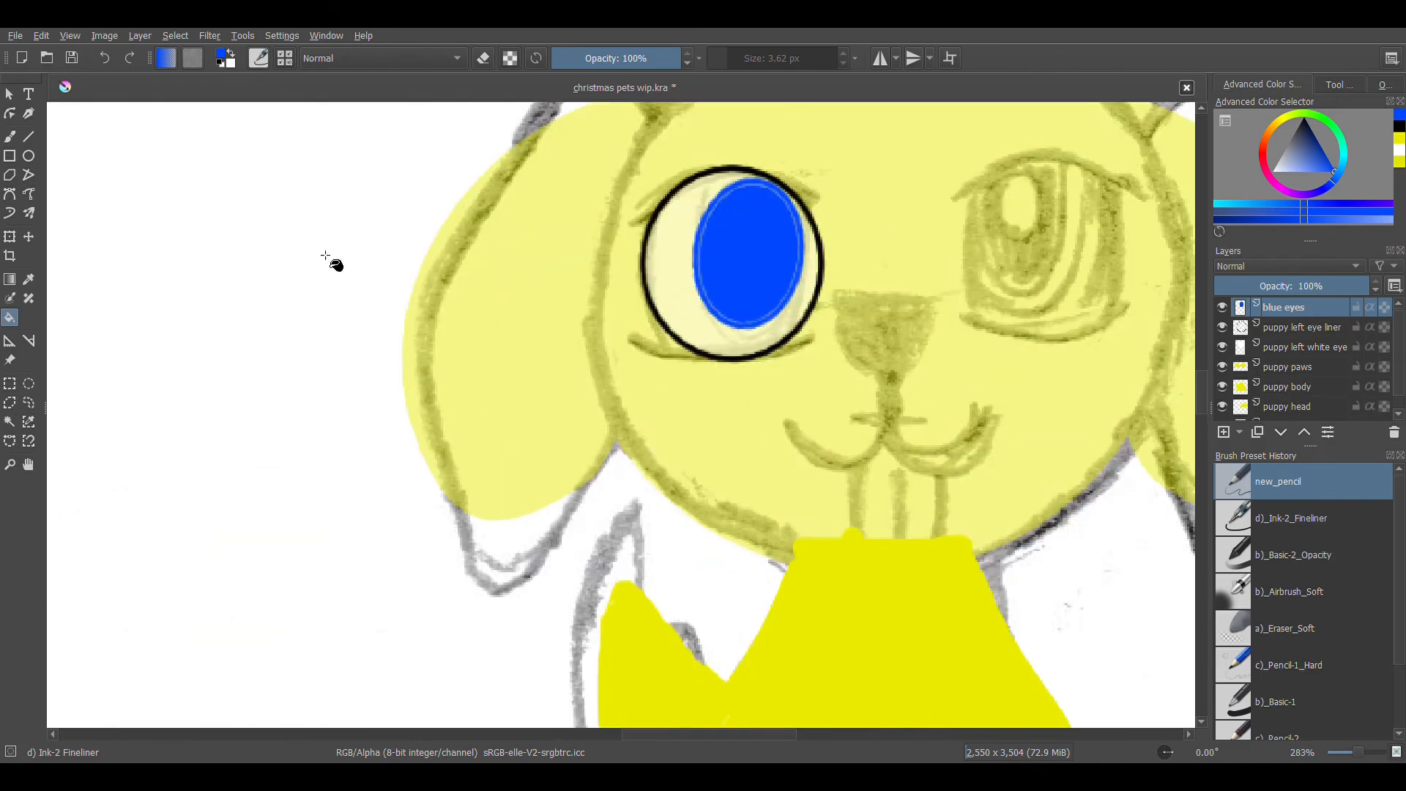
click(10, 136)
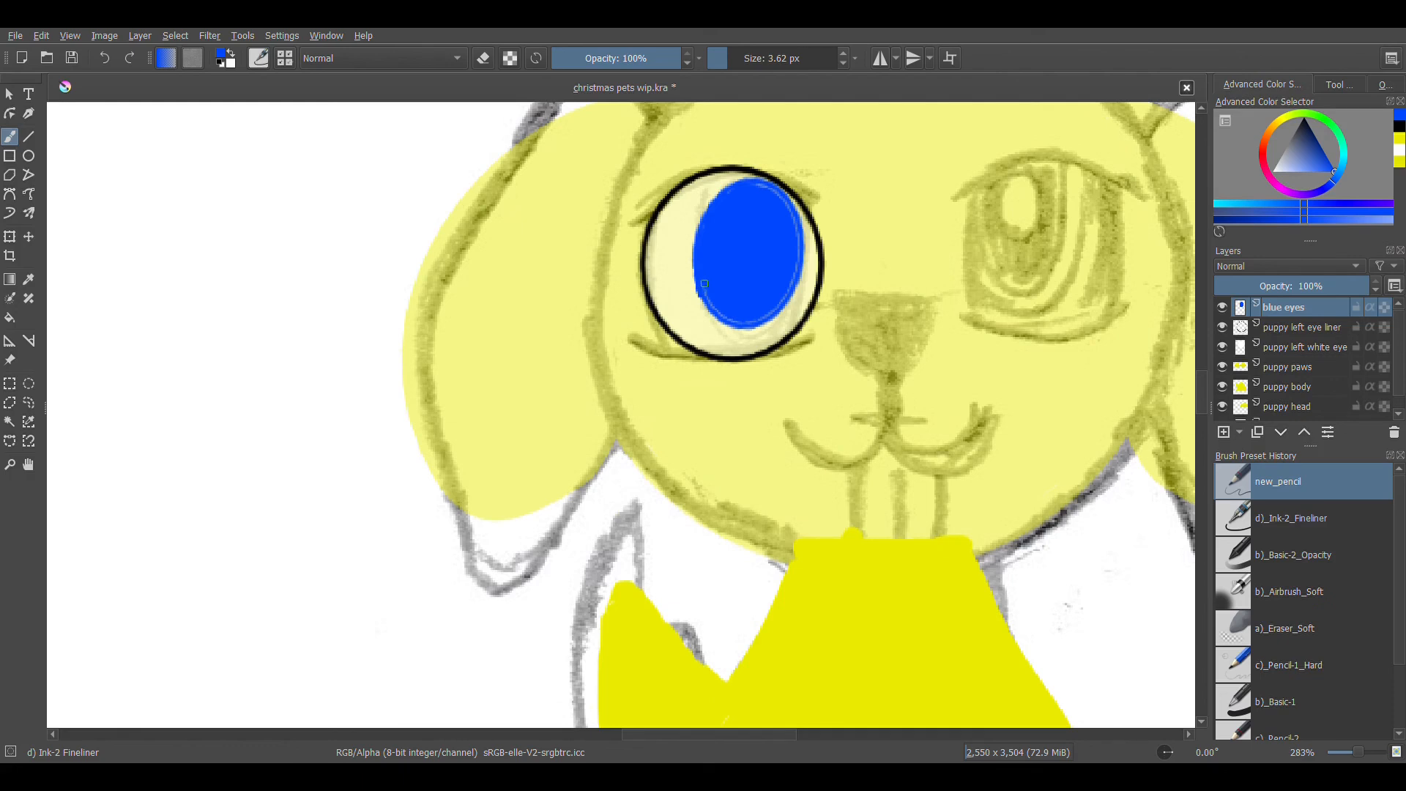
key(ctrl+z)
drag(764, 190, 771, 192)
Lower the blue eyes layer's opacity to 49% so the sketched pupil can be traced, keeping that layer selected.
click(1298, 294)
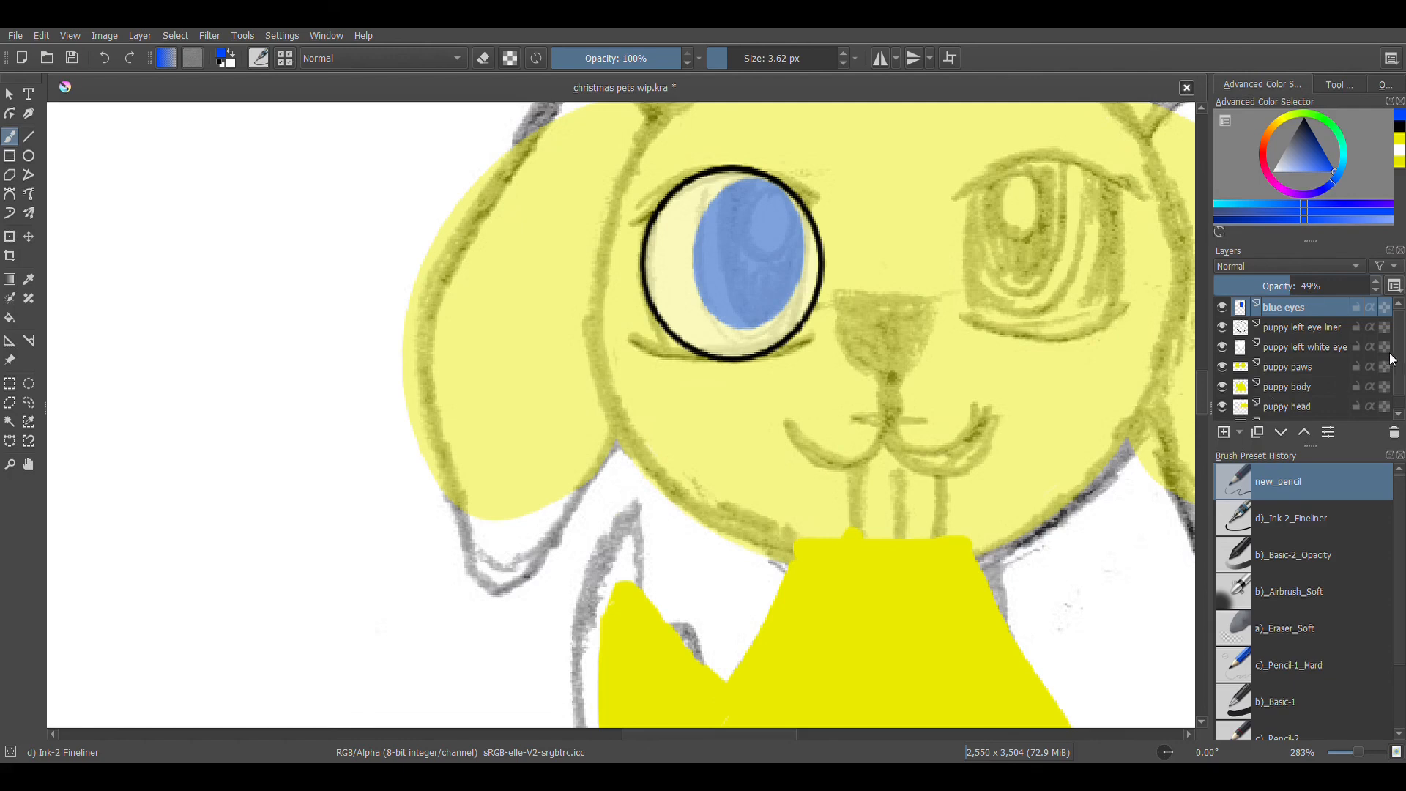
scroll(1390, 353, down, 1)
click(1308, 411)
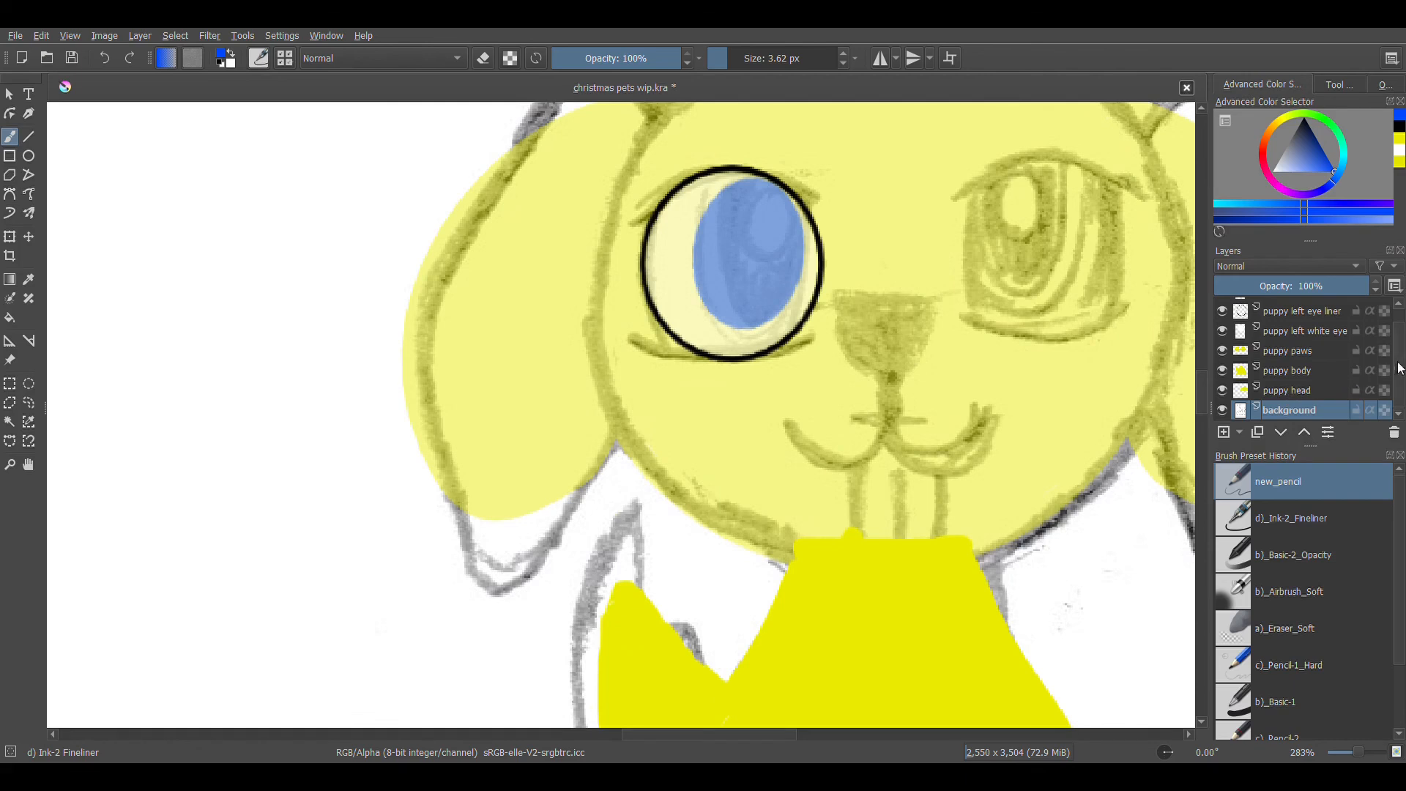
scroll(1401, 352, up, 1)
click(1323, 306)
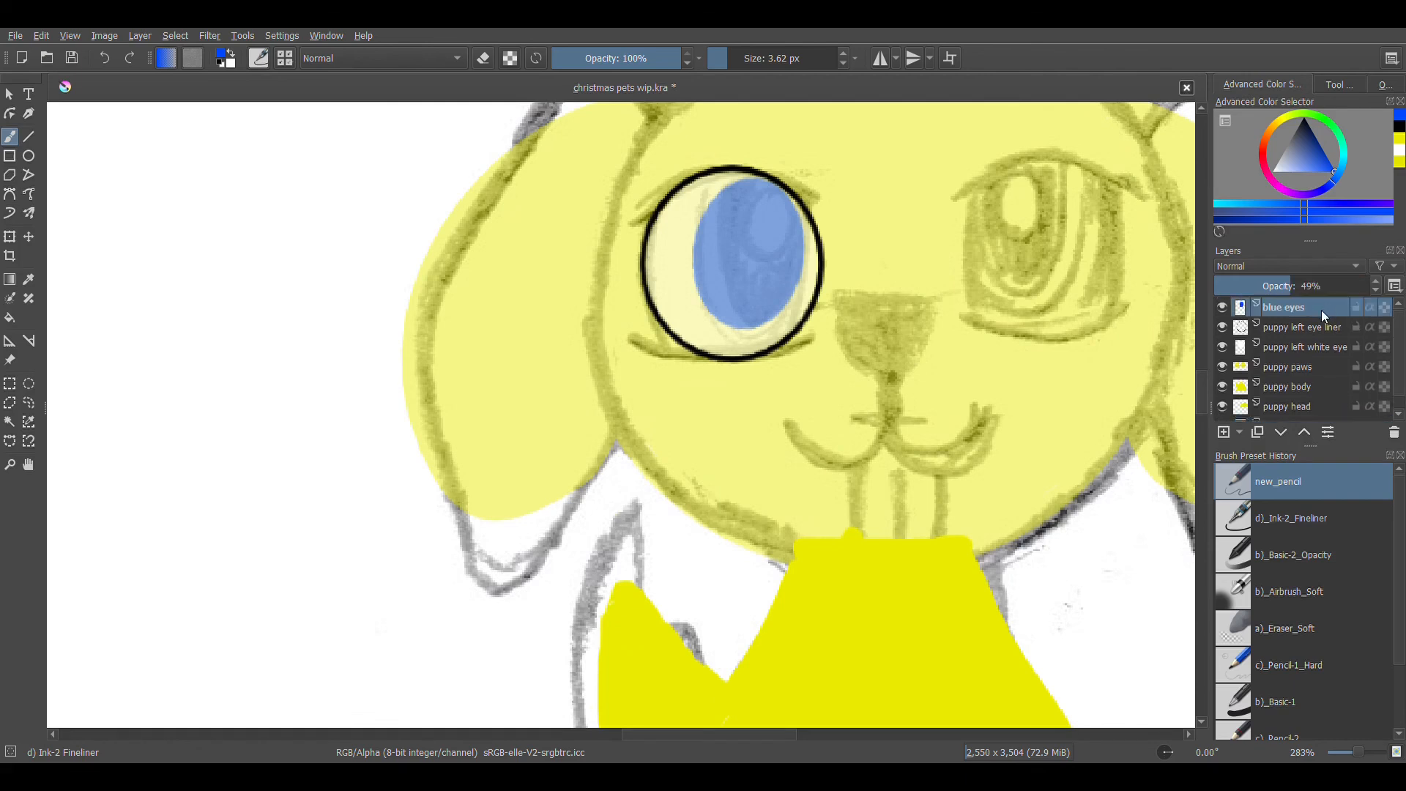
Add a paint layer above the blue eyes layer and name it "black of eye".
click(1222, 433)
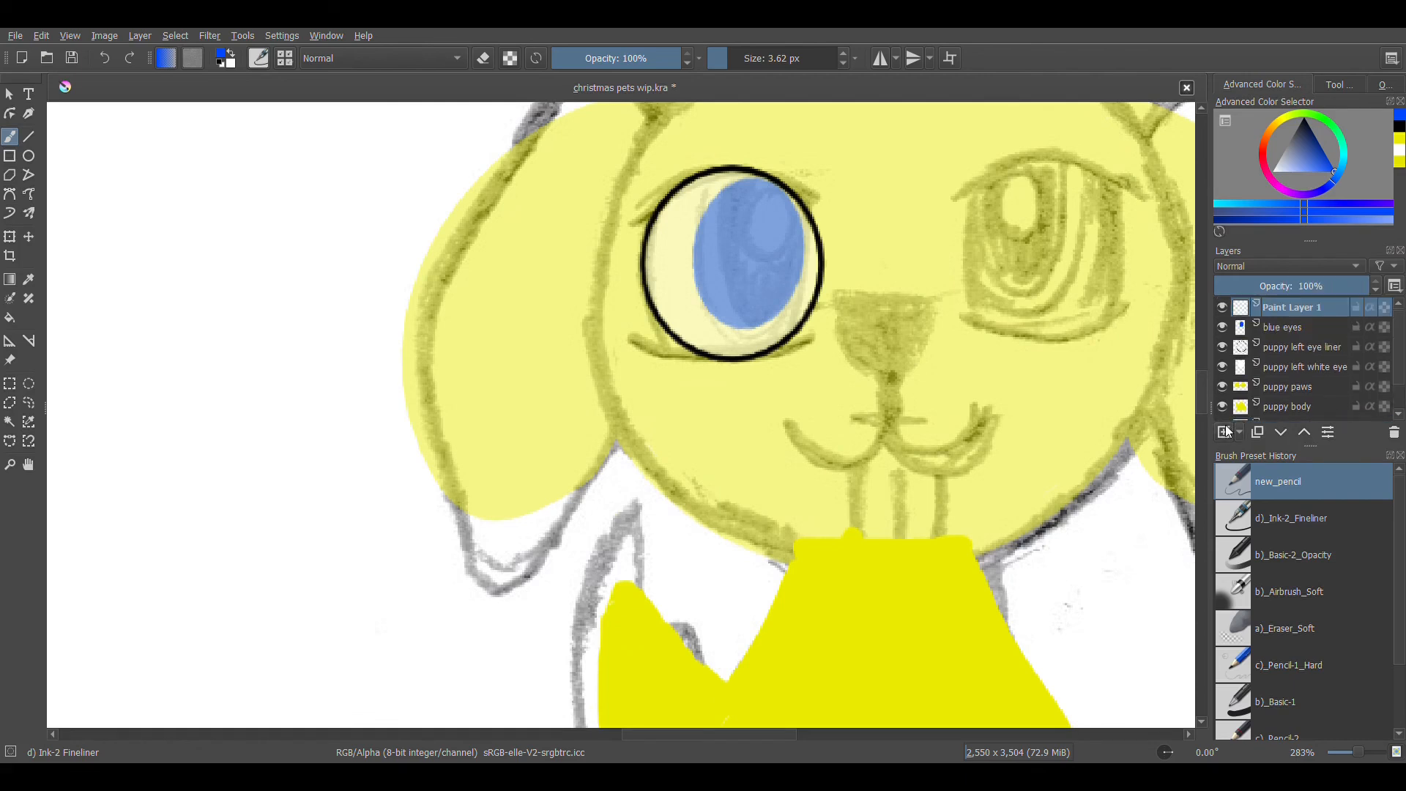
double_click(1309, 311)
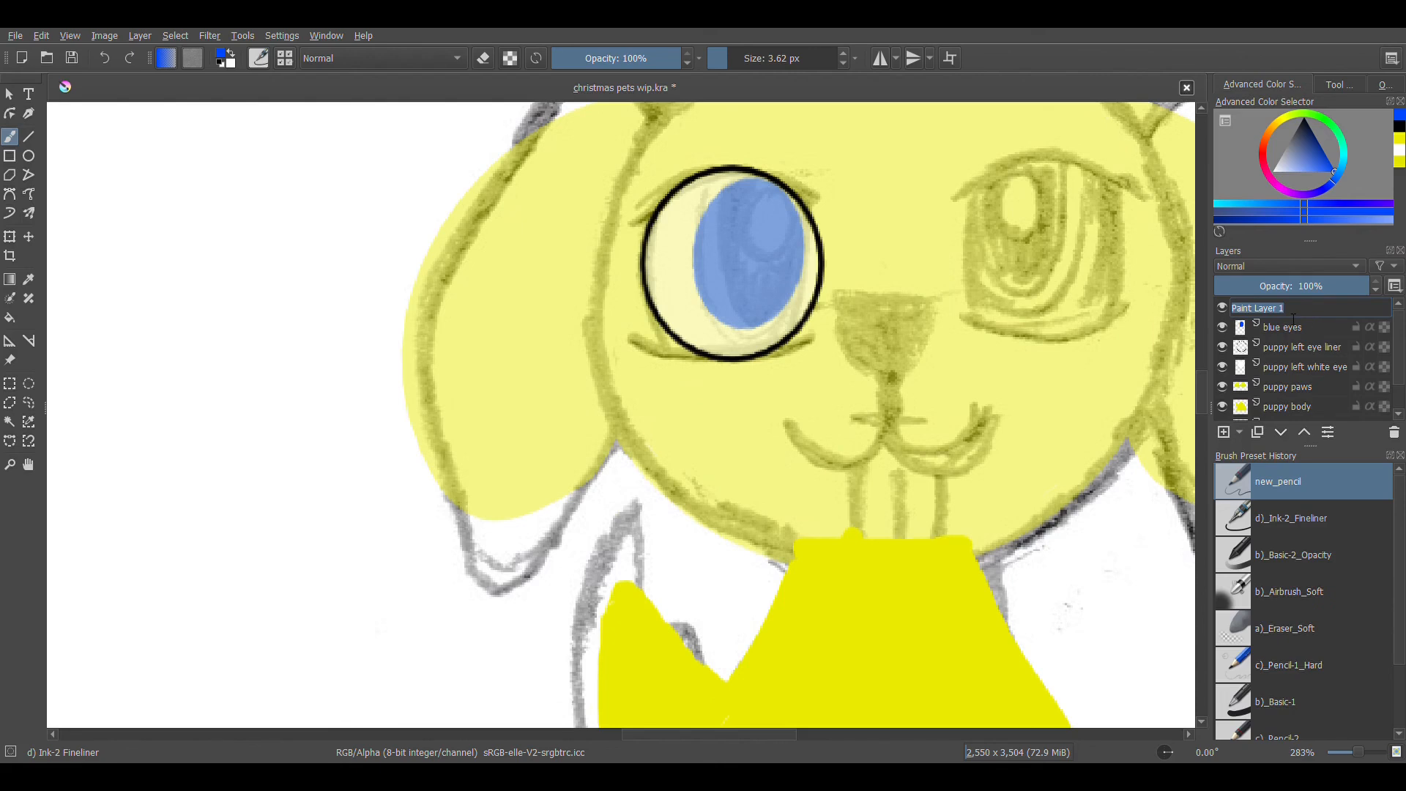
key(BackSpace)
text(black of eye)
key(Return)
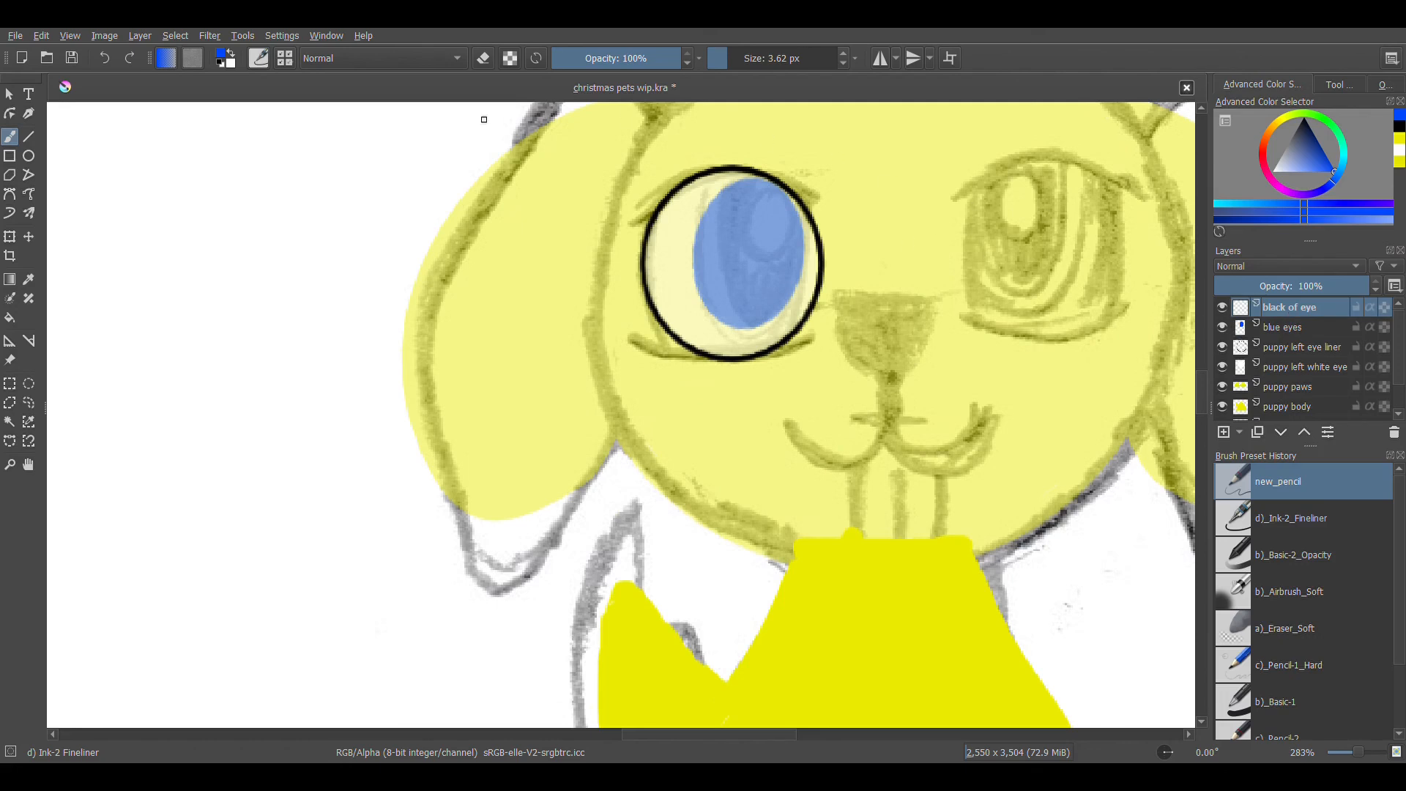
Choose black and draw an upright ellipse over the iris on the black of eye layer.
click(28, 156)
click(1400, 129)
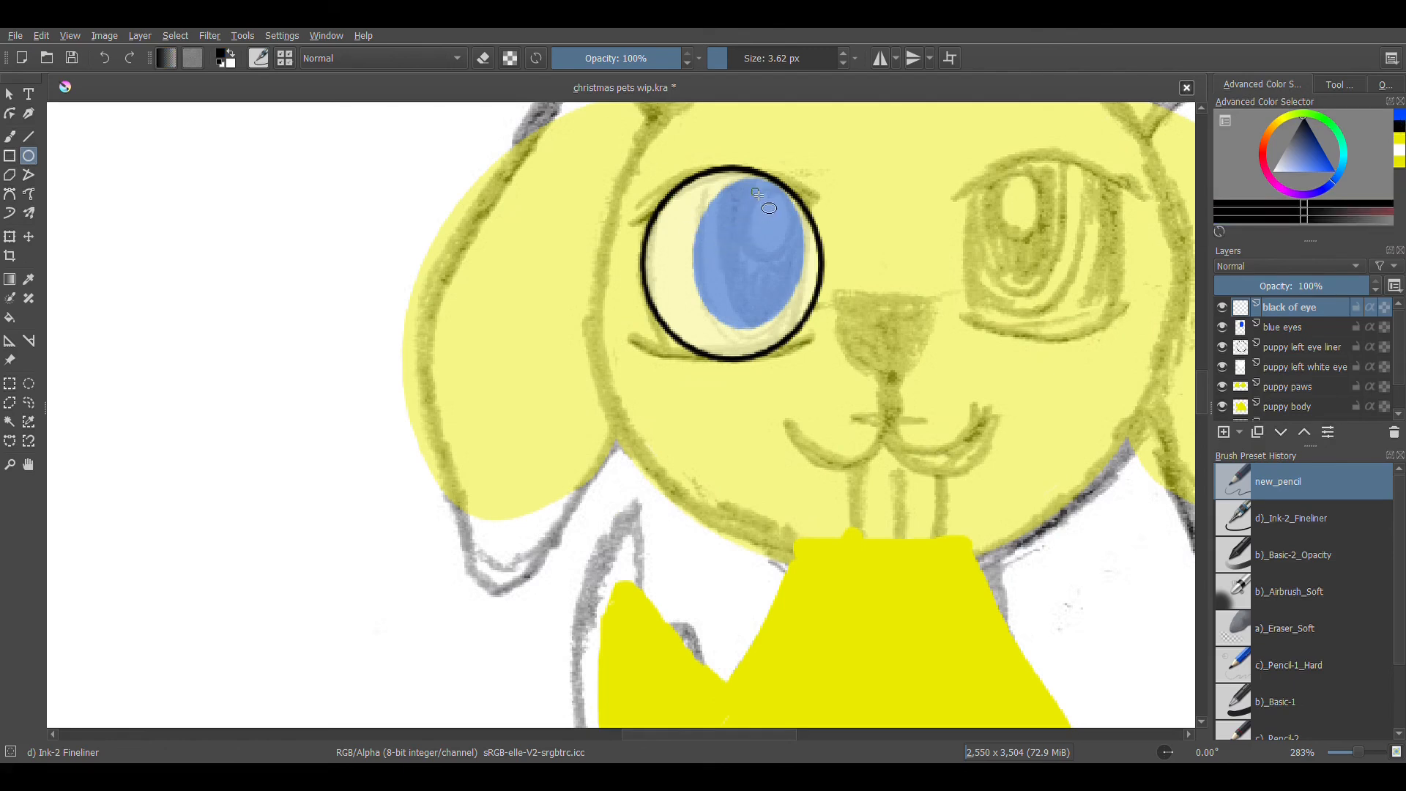
mouse_move(753, 189)
mouse_down()
mouse_move(703, 294)
mouse_move(663, 302)
mouse_move(688, 302)
mouse_up()
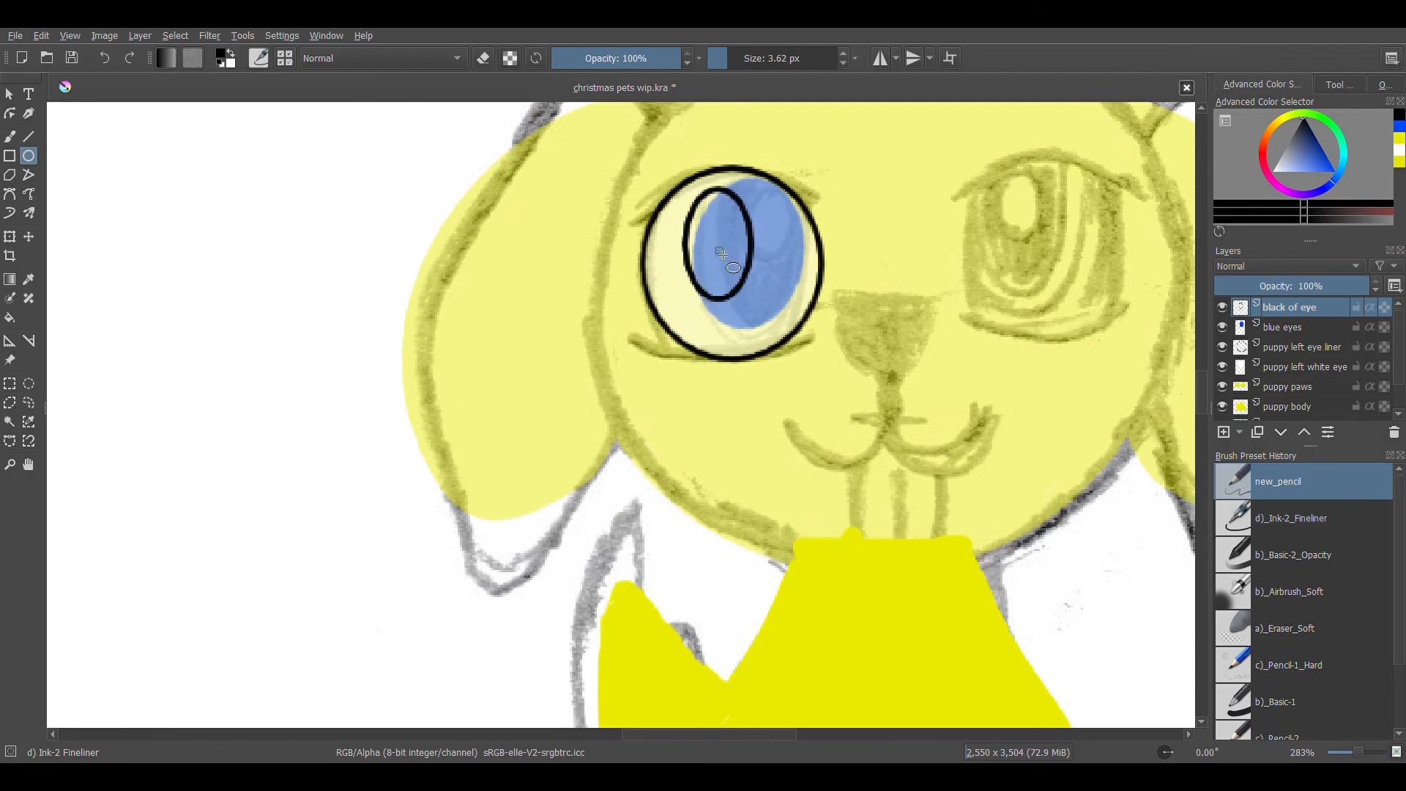
Move the black ellipse onto the sketched pupil, enlarge it and tilt it slightly clockwise.
key(ctrl+t)
drag(735, 232, 771, 229)
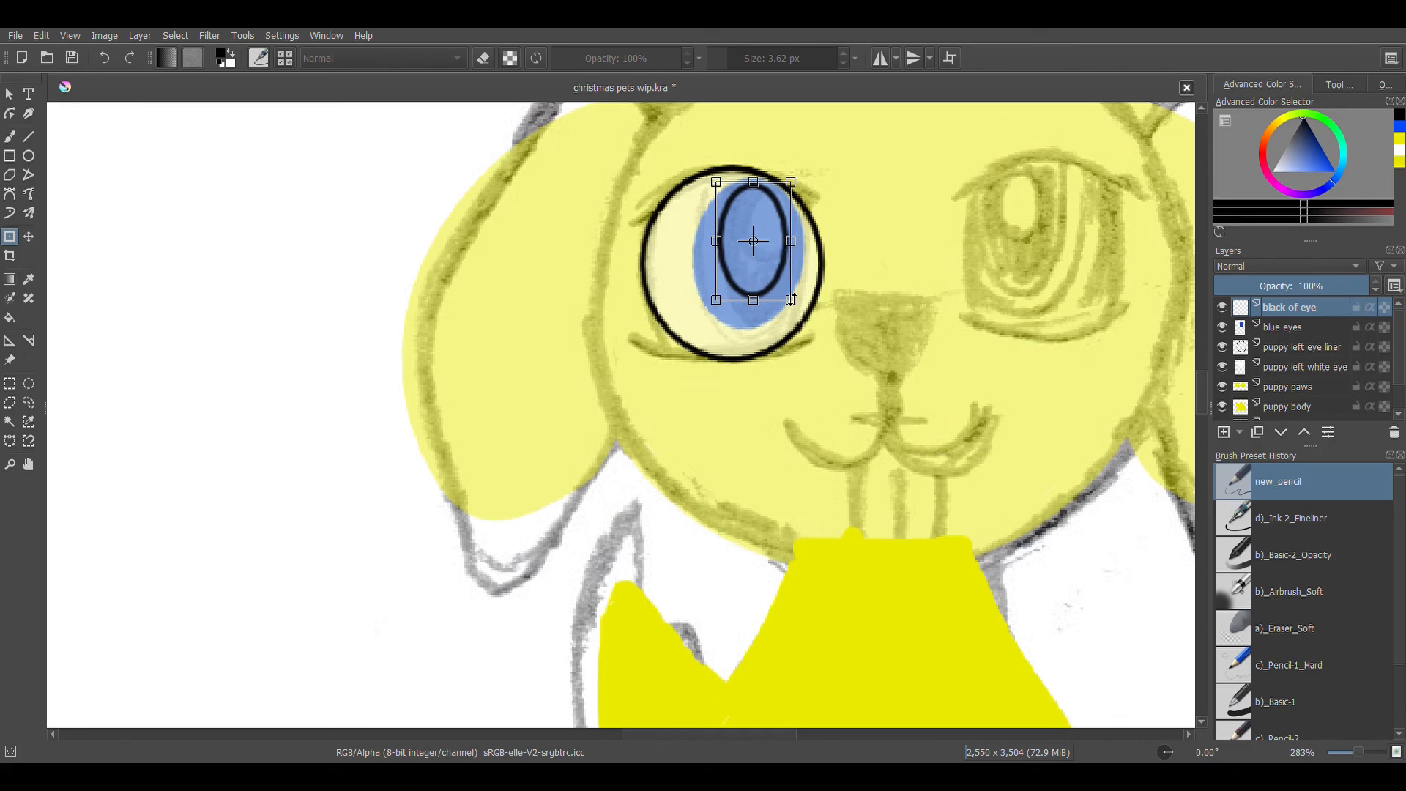
drag(787, 301, 801, 320)
click(764, 261)
drag(770, 257, 758, 254)
Raise the blue eyes layer's opacity to 100% and reselect the black of eye layer.
click(1318, 327)
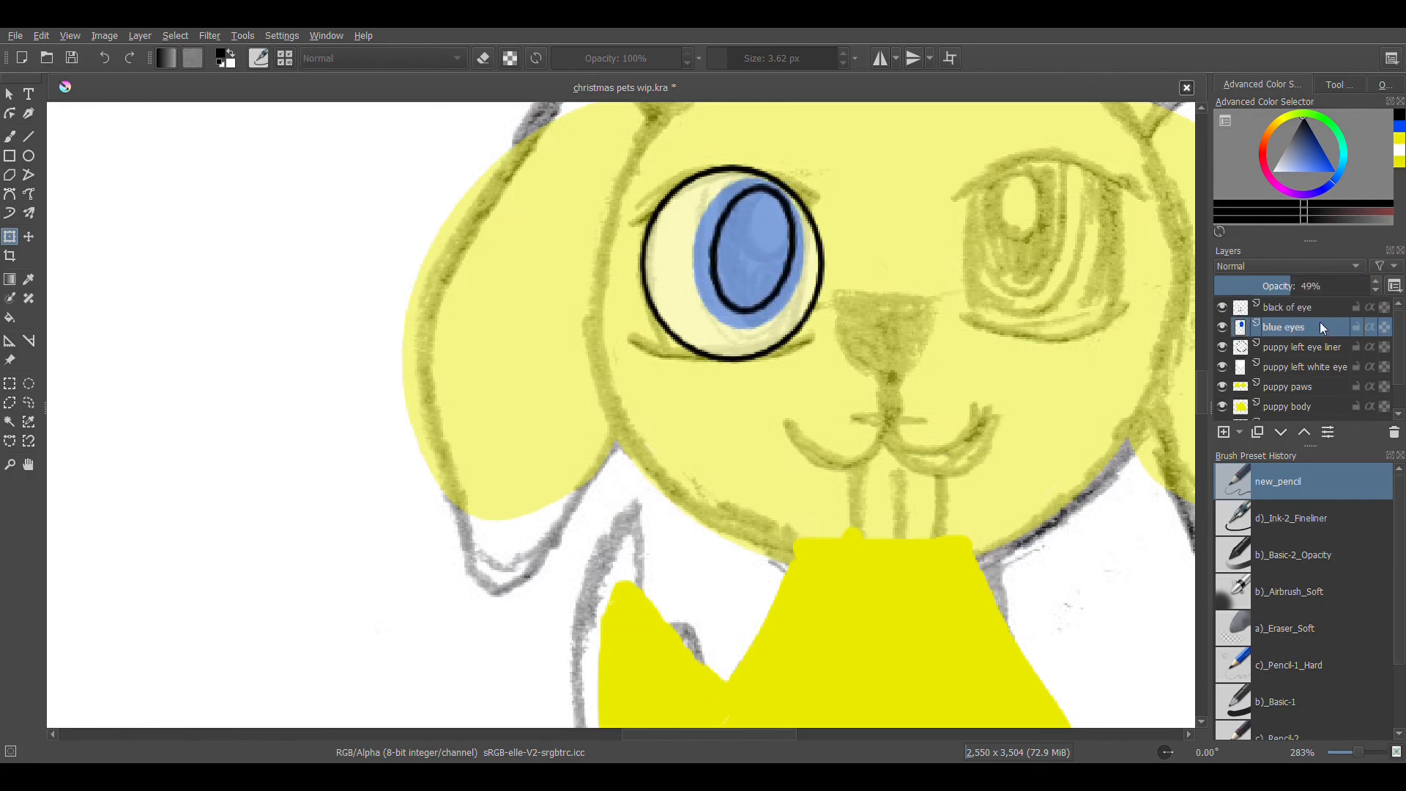
drag(1297, 290, 1380, 289)
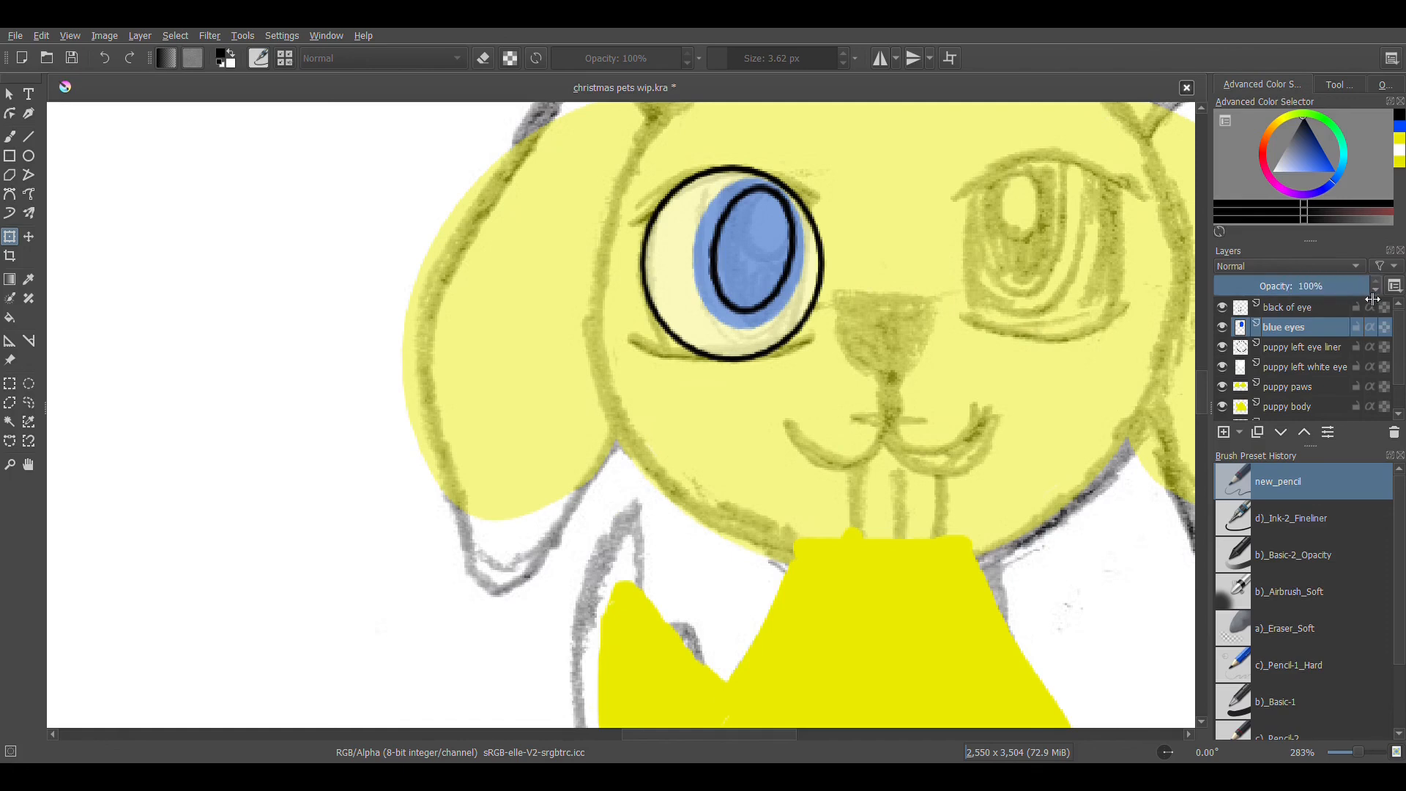
click(1280, 306)
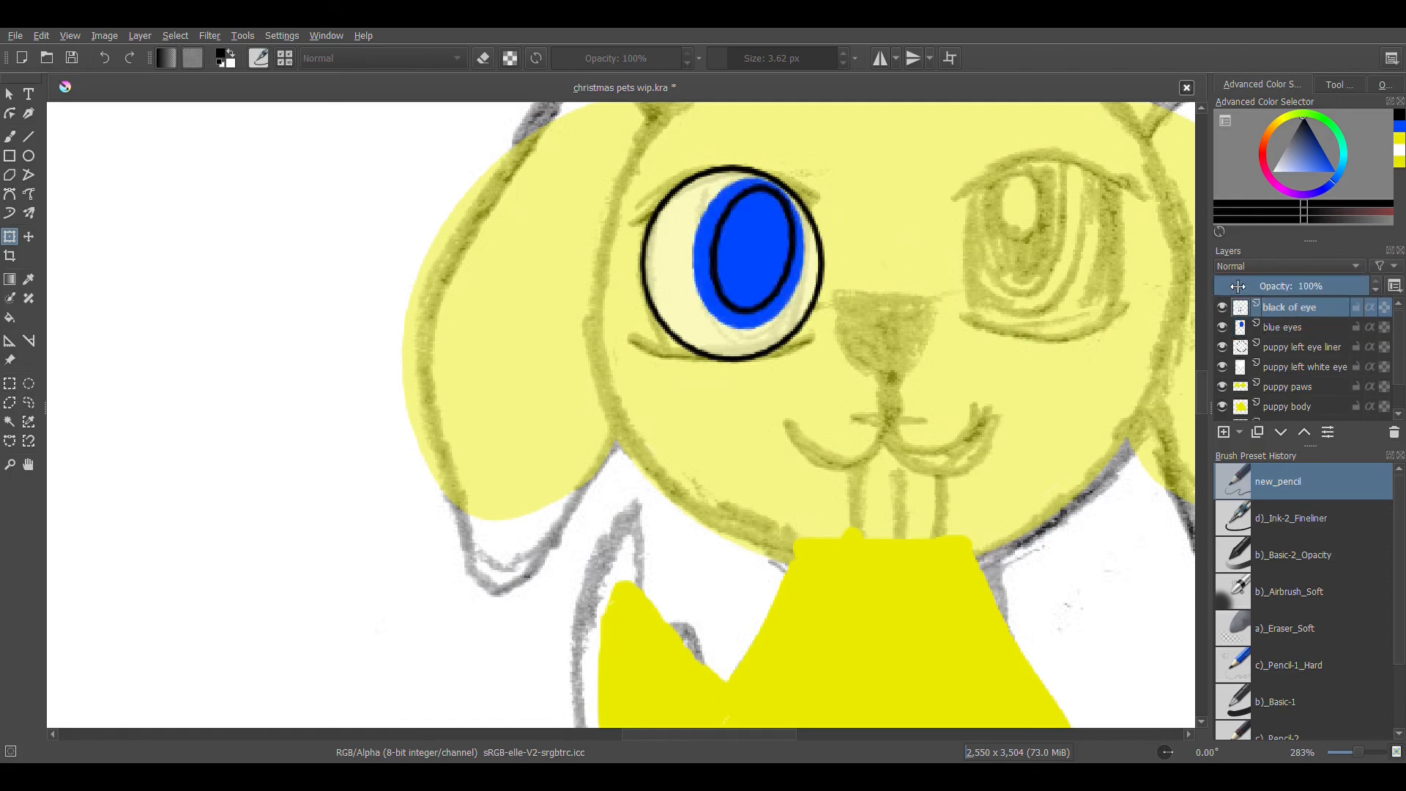
Try adjusting the black ellipse's tilt and position inside the iris, and undo these changes together with the ellipse.
click(769, 208)
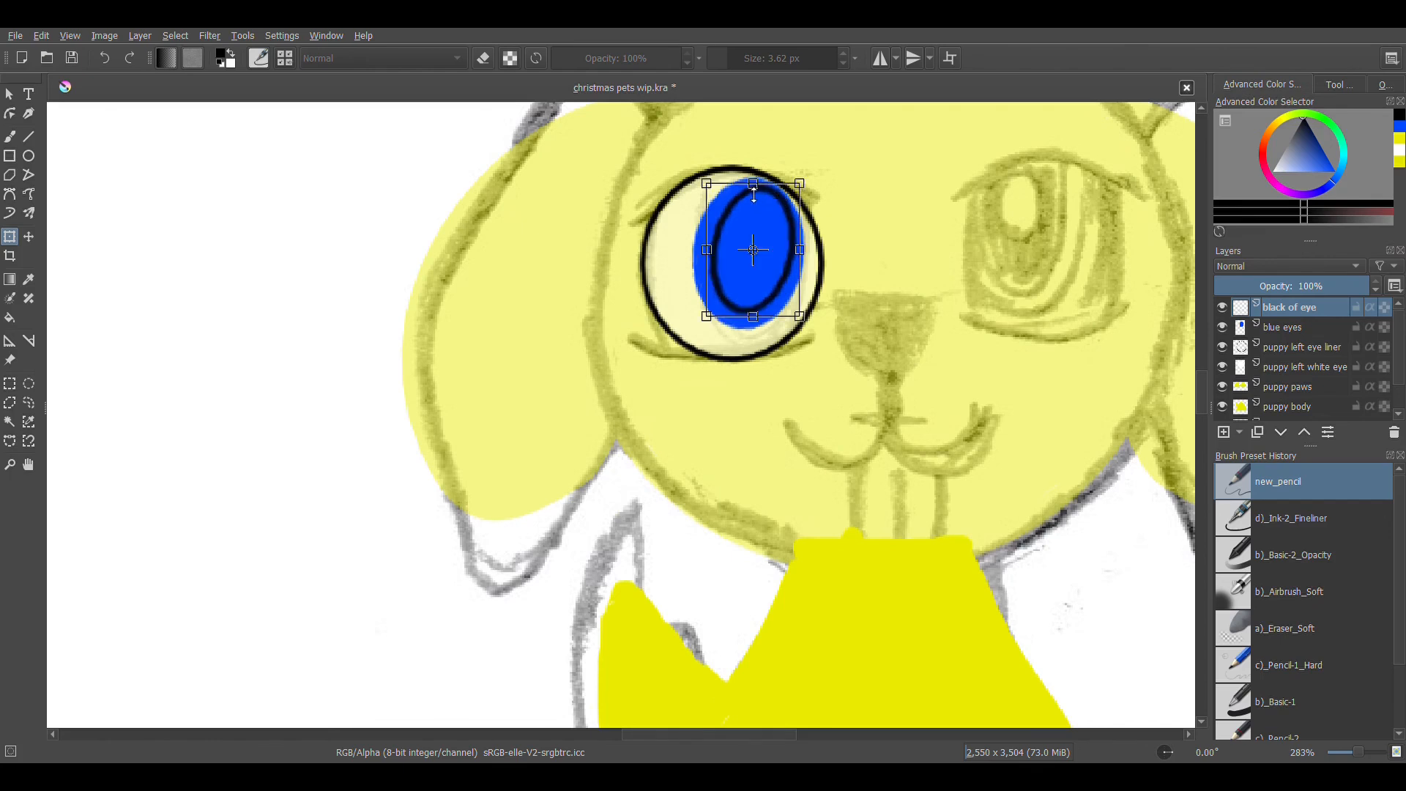
drag(793, 198, 787, 201)
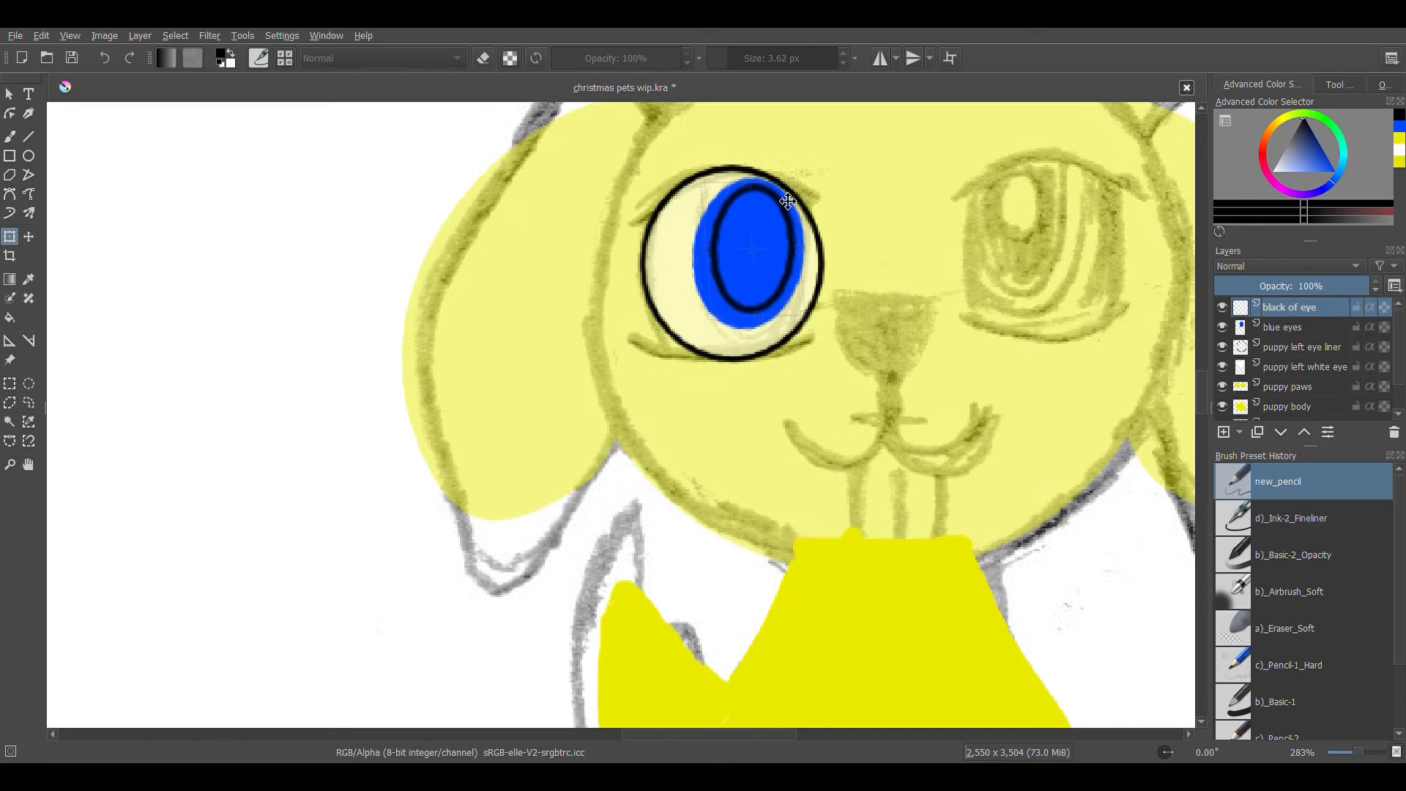
drag(787, 202, 785, 203)
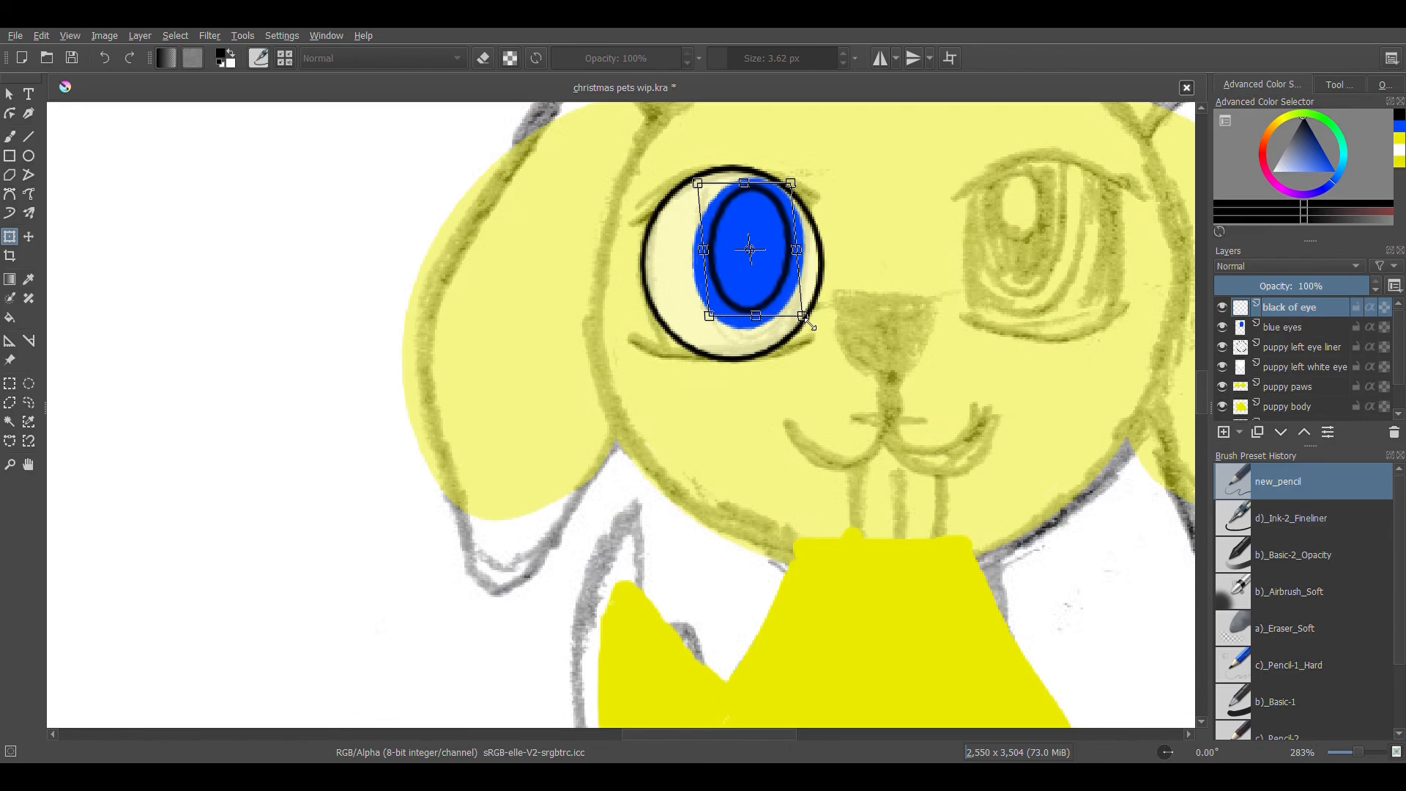
mouse_move(803, 314)
mouse_down()
mouse_move(769, 314)
mouse_move(784, 311)
mouse_up()
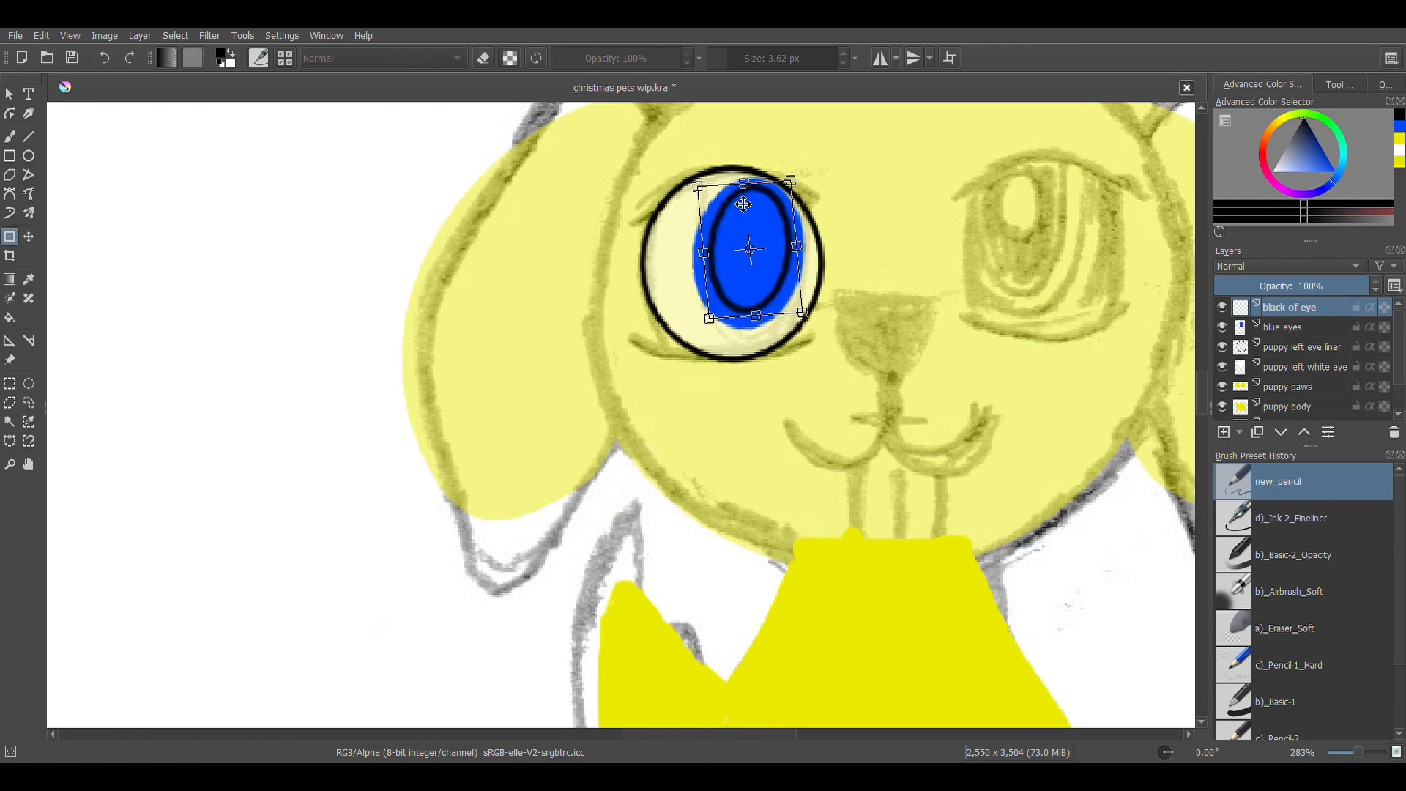
drag(732, 194, 736, 239)
key(Return)
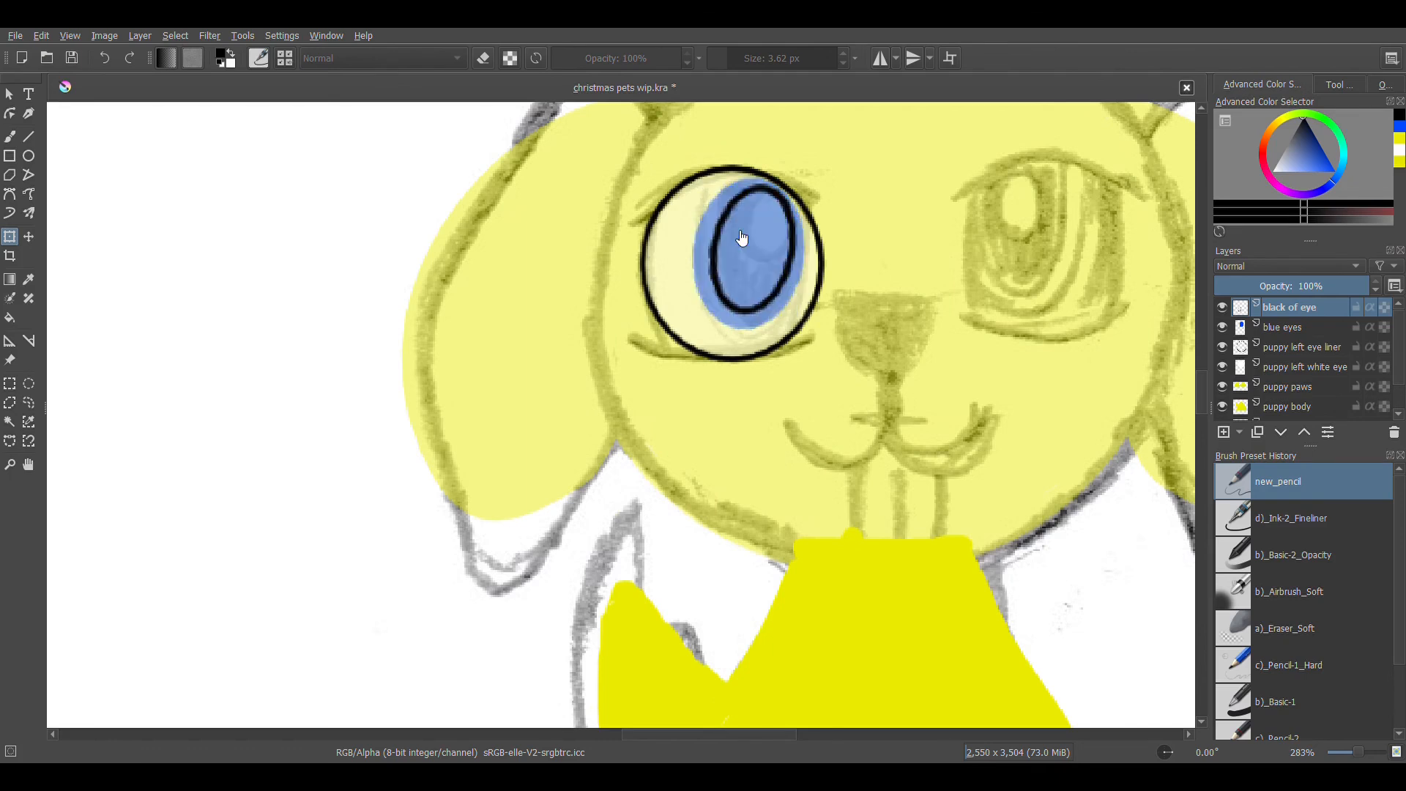
key(ctrl+z)
key(ctrl+z)
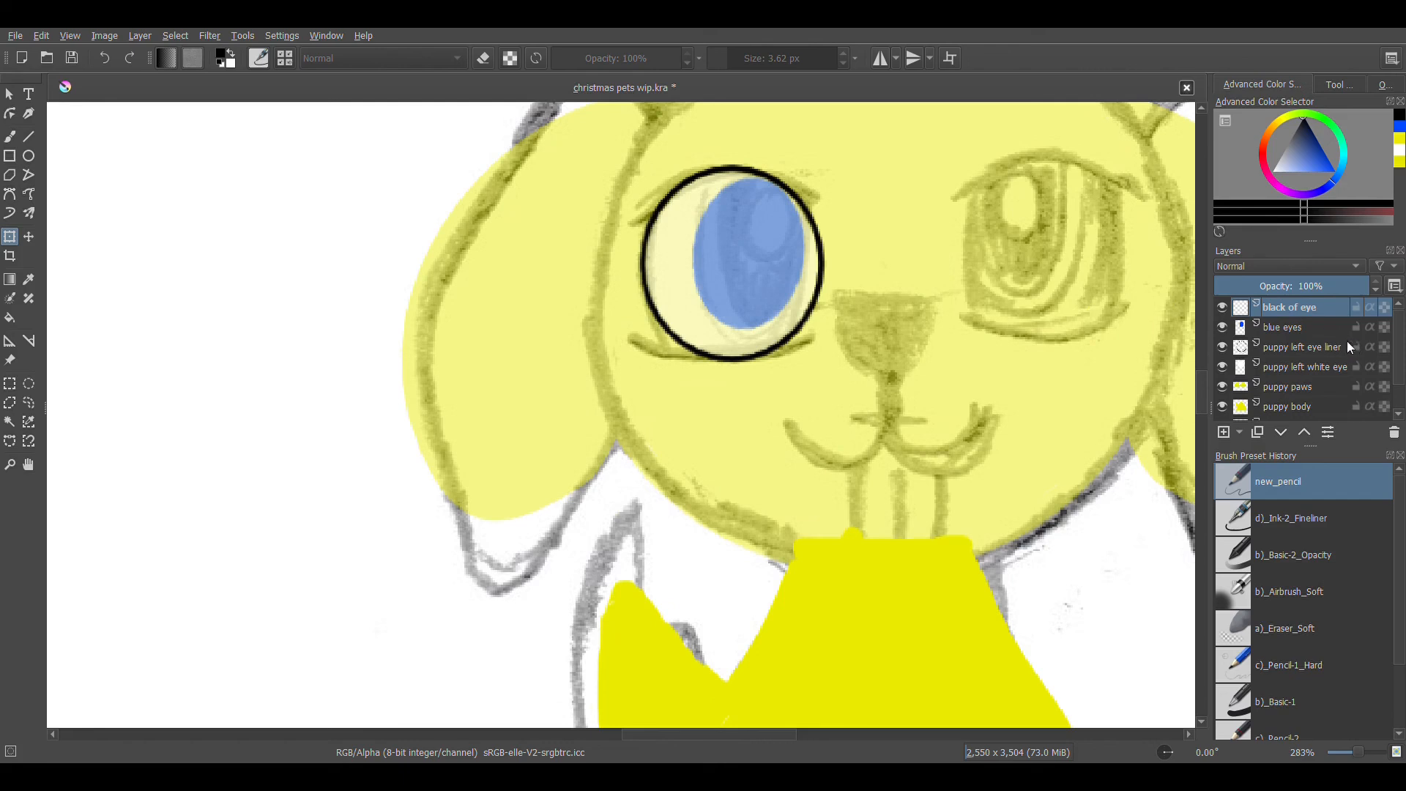
Set the blue eyes layer's opacity to 58% and return to the black of eye layer.
click(1307, 327)
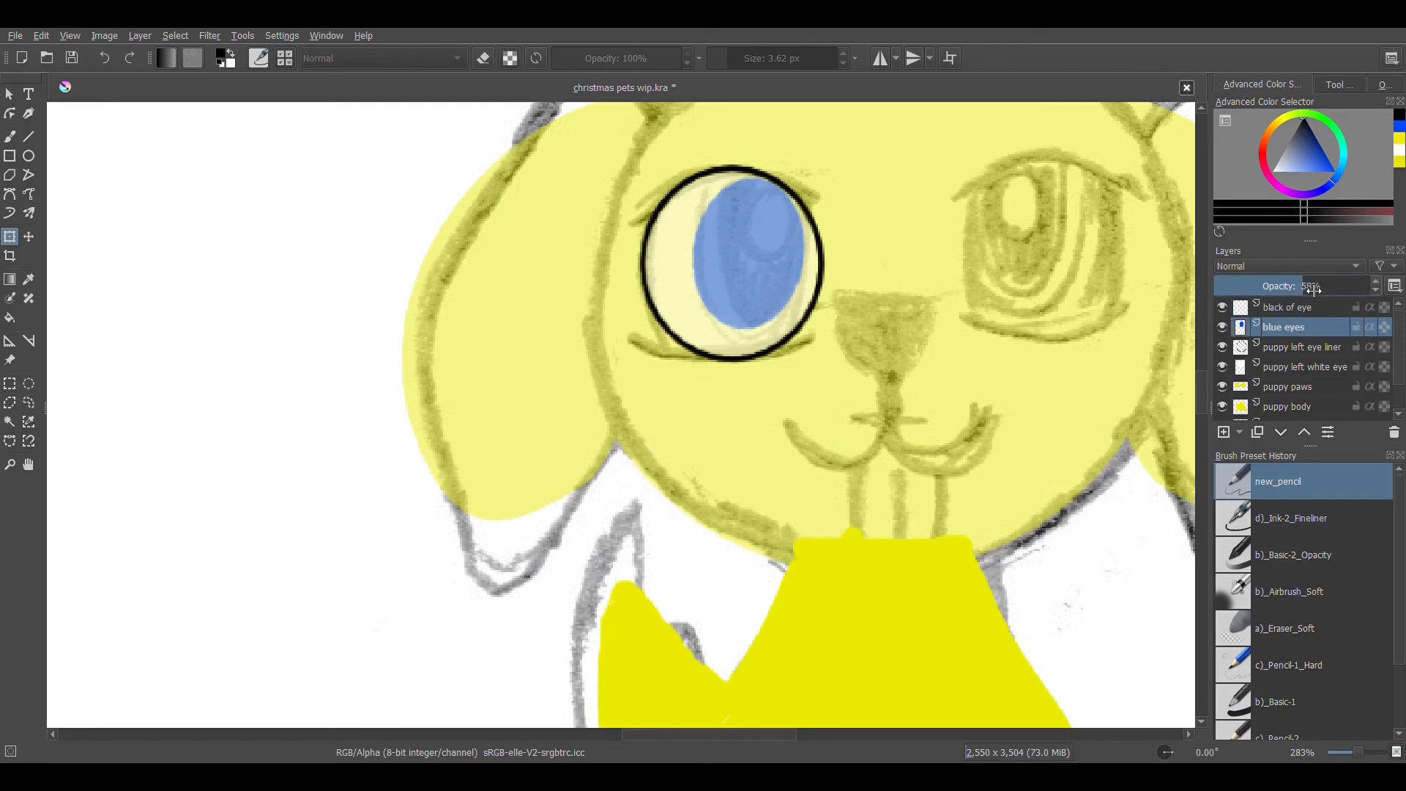
drag(1368, 292, 1305, 299)
click(1275, 310)
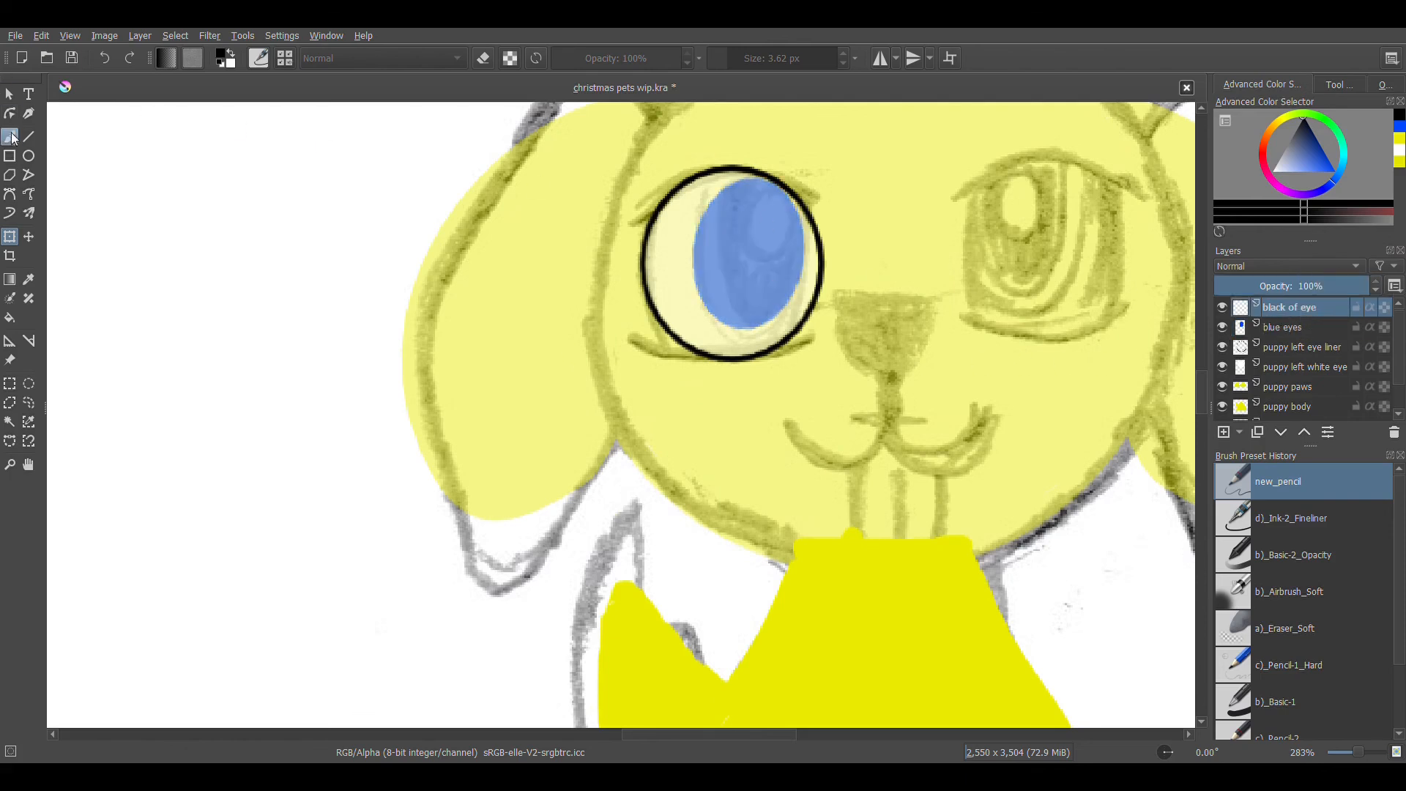
Draw a new black upright ellipse inside the iris and move and enlarge it to match the sketched pupil.
click(26, 158)
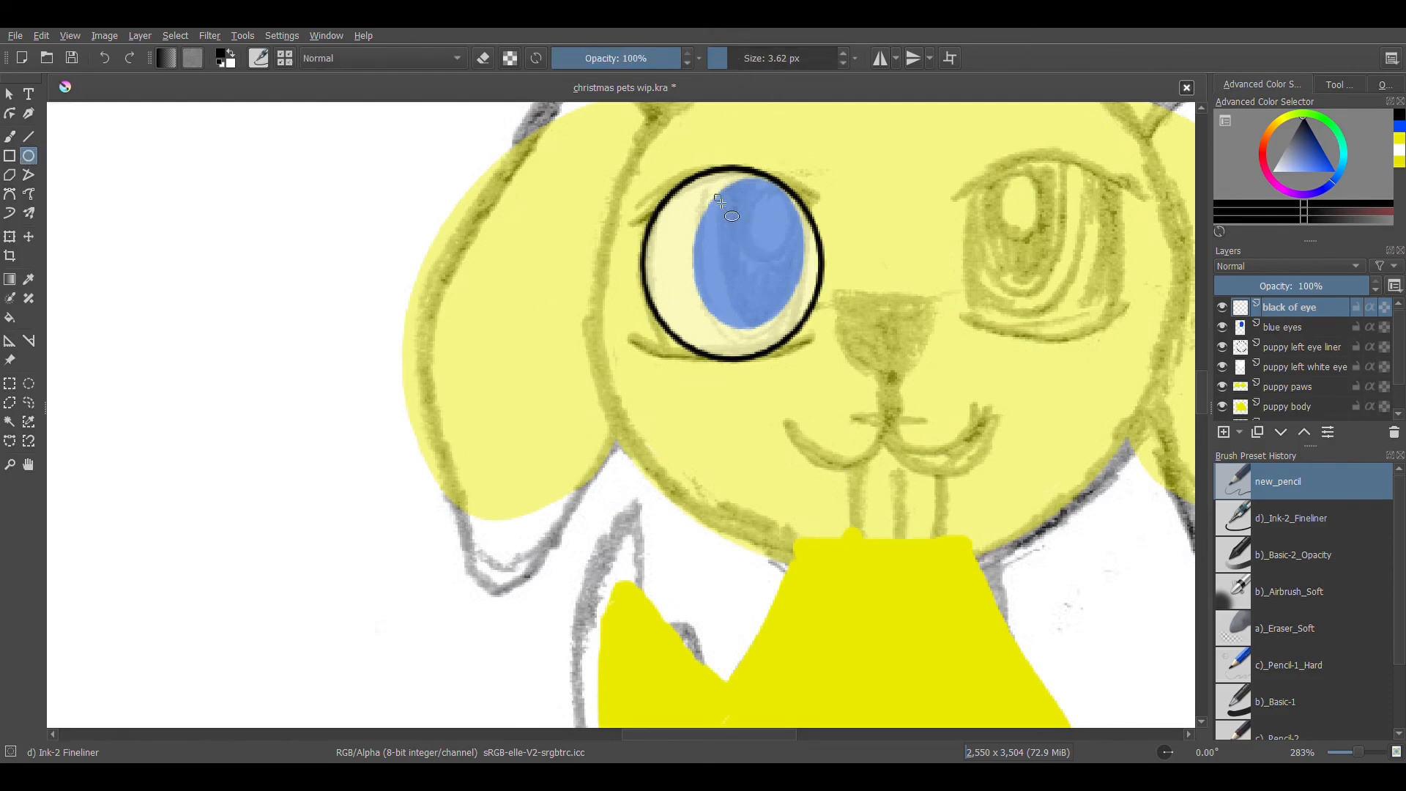
drag(723, 199, 796, 301)
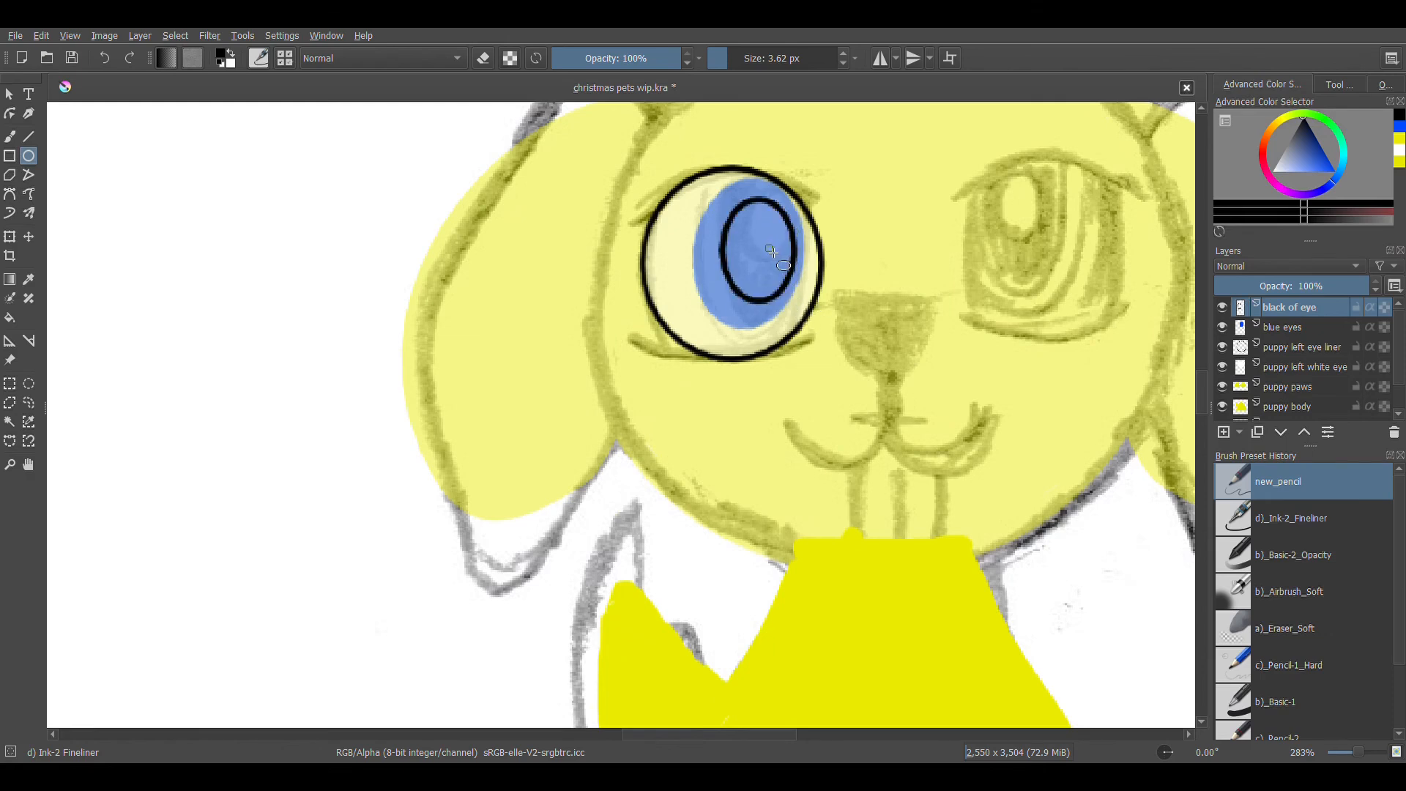
key(ctrl+t)
drag(763, 228, 757, 218)
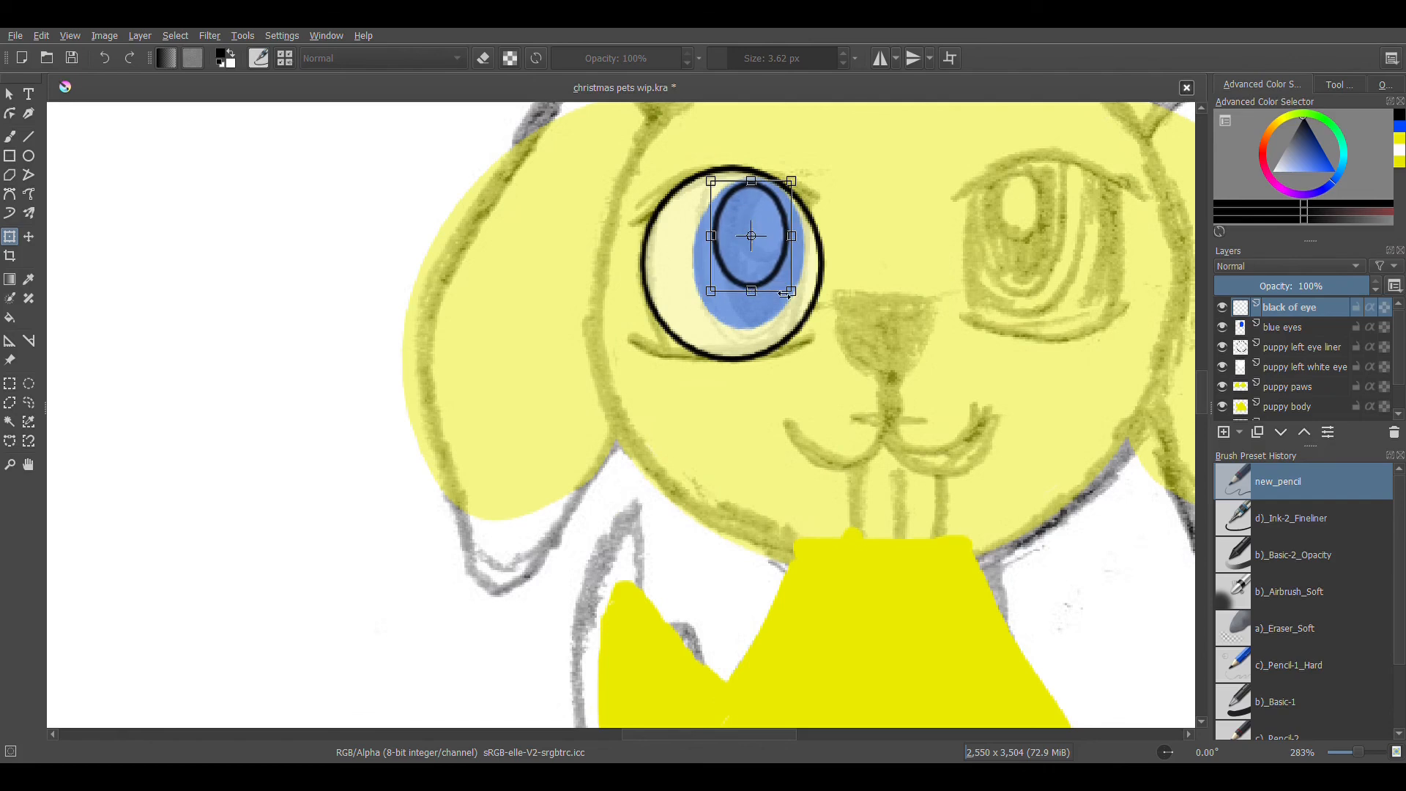
drag(792, 292, 800, 312)
drag(716, 320, 710, 321)
drag(771, 242, 770, 246)
drag(755, 323, 755, 315)
drag(778, 254, 776, 242)
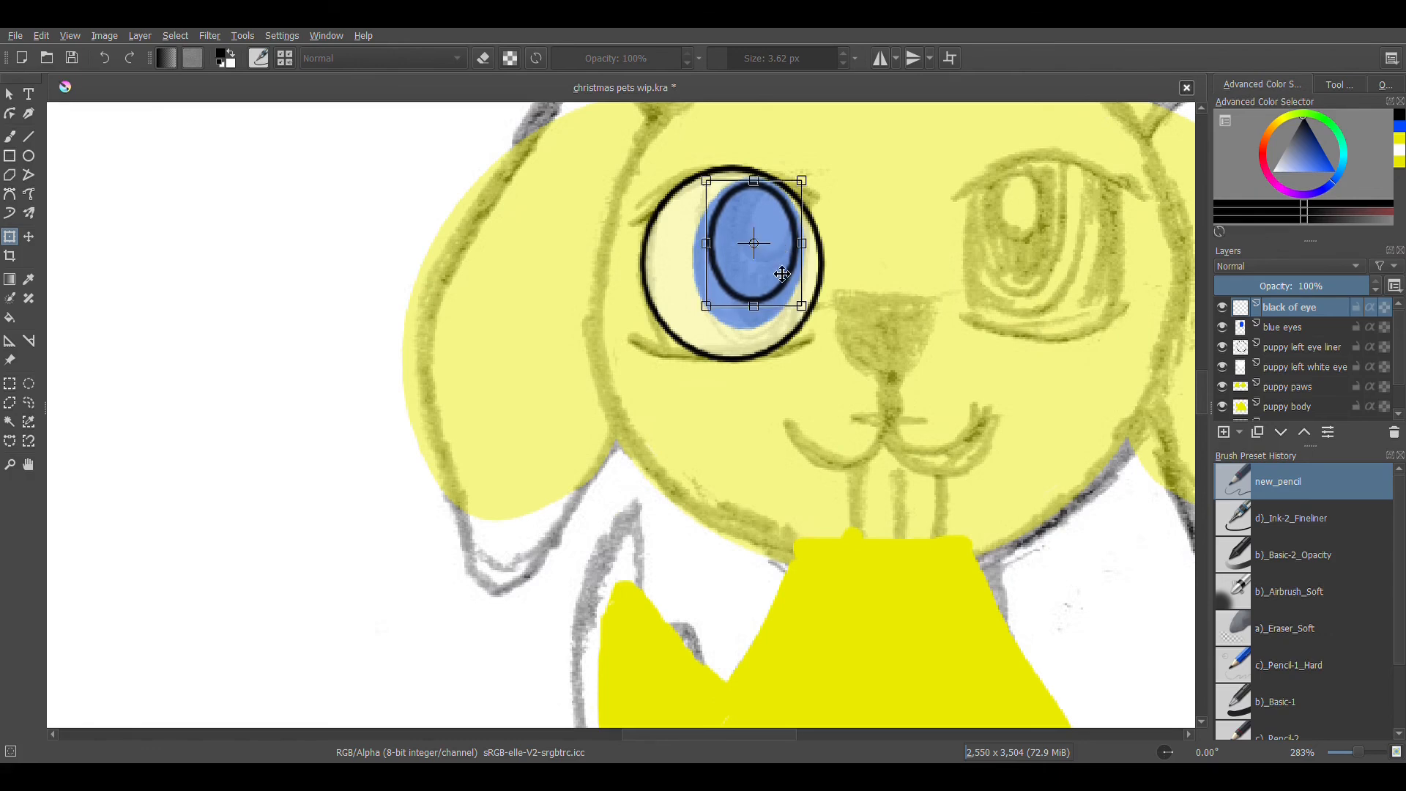
Restore the blue eyes layer to 100% opacity and make the black of eye layer active.
click(1301, 328)
drag(1307, 293, 1376, 290)
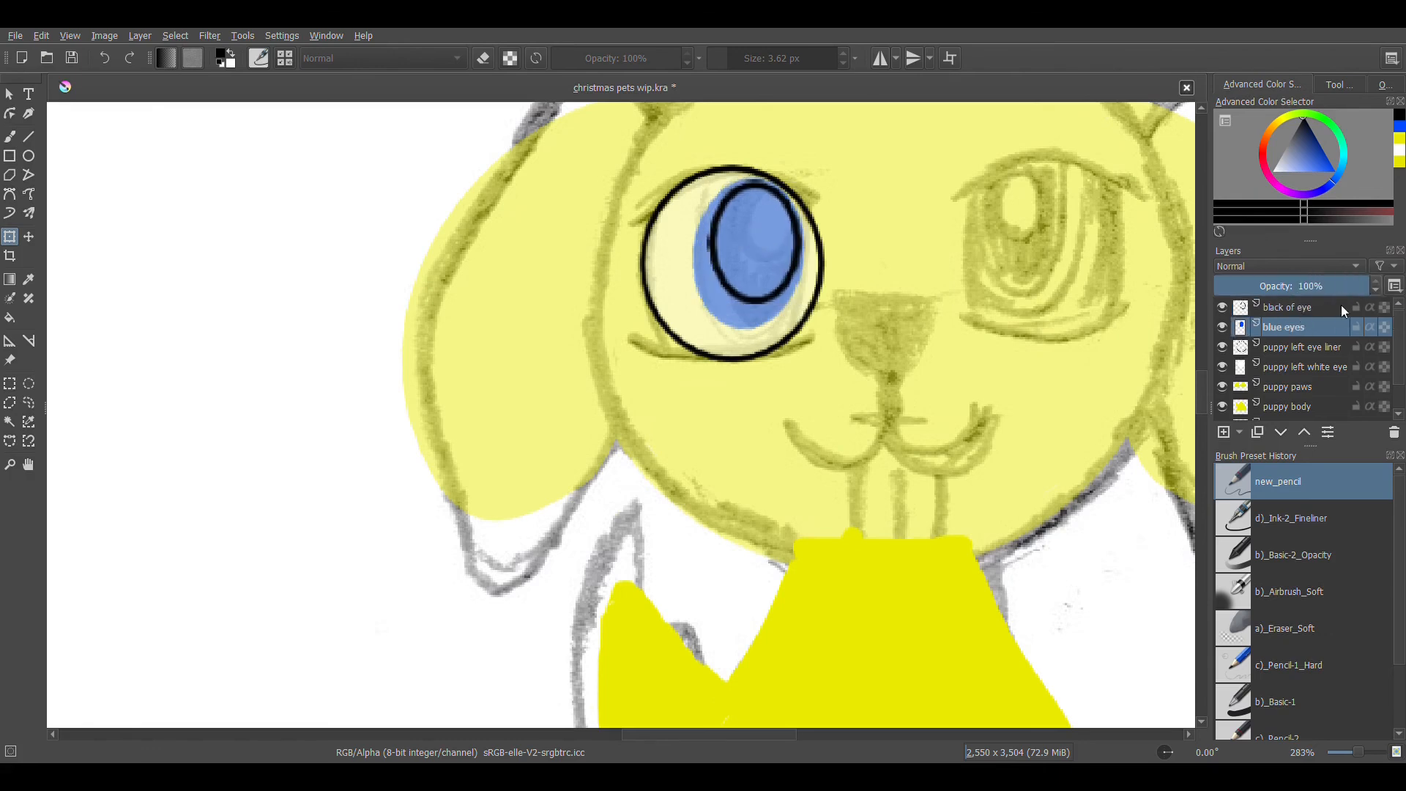
click(1290, 308)
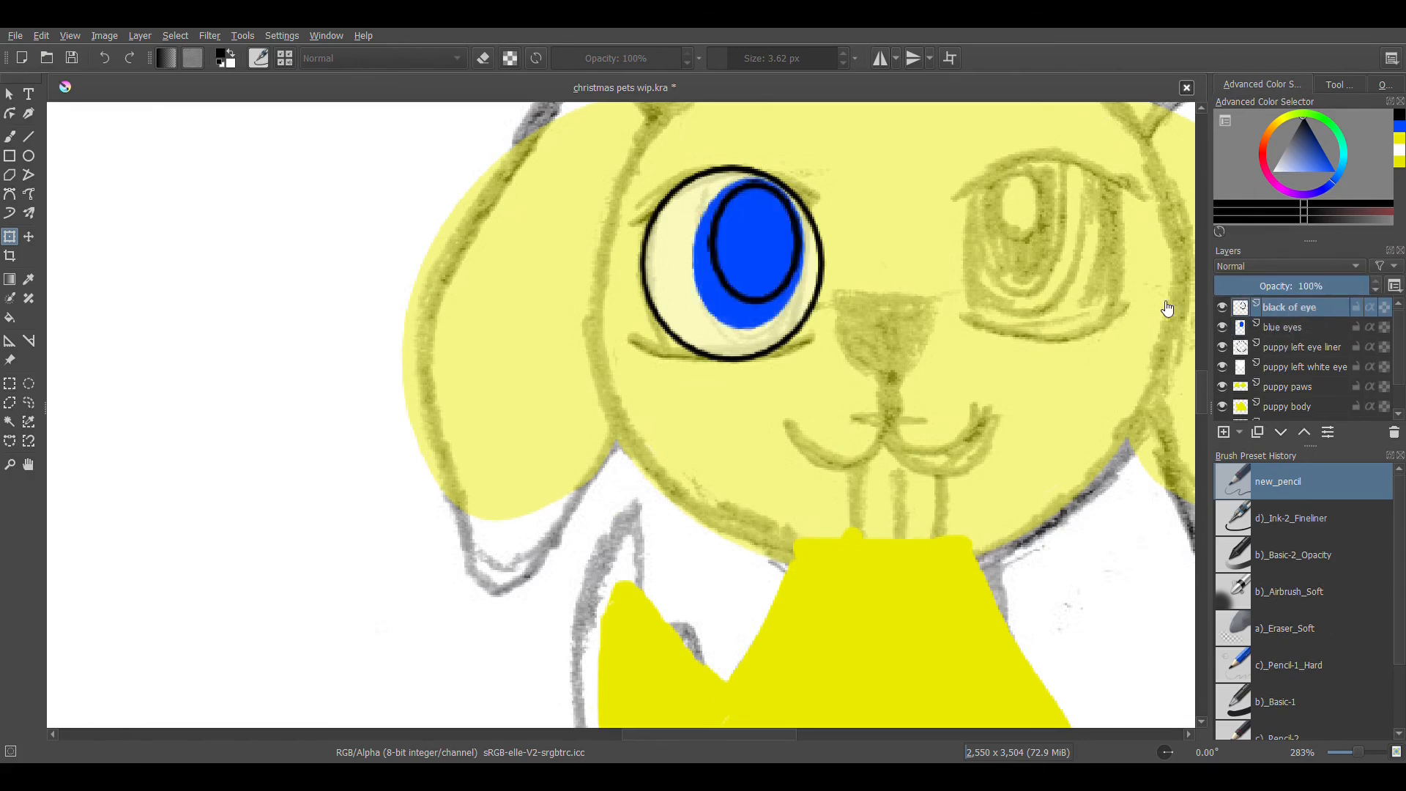
Slightly adjust the black pupil ellipse's size and position at the top of the iris and fill it with black.
click(777, 214)
drag(786, 226, 815, 247)
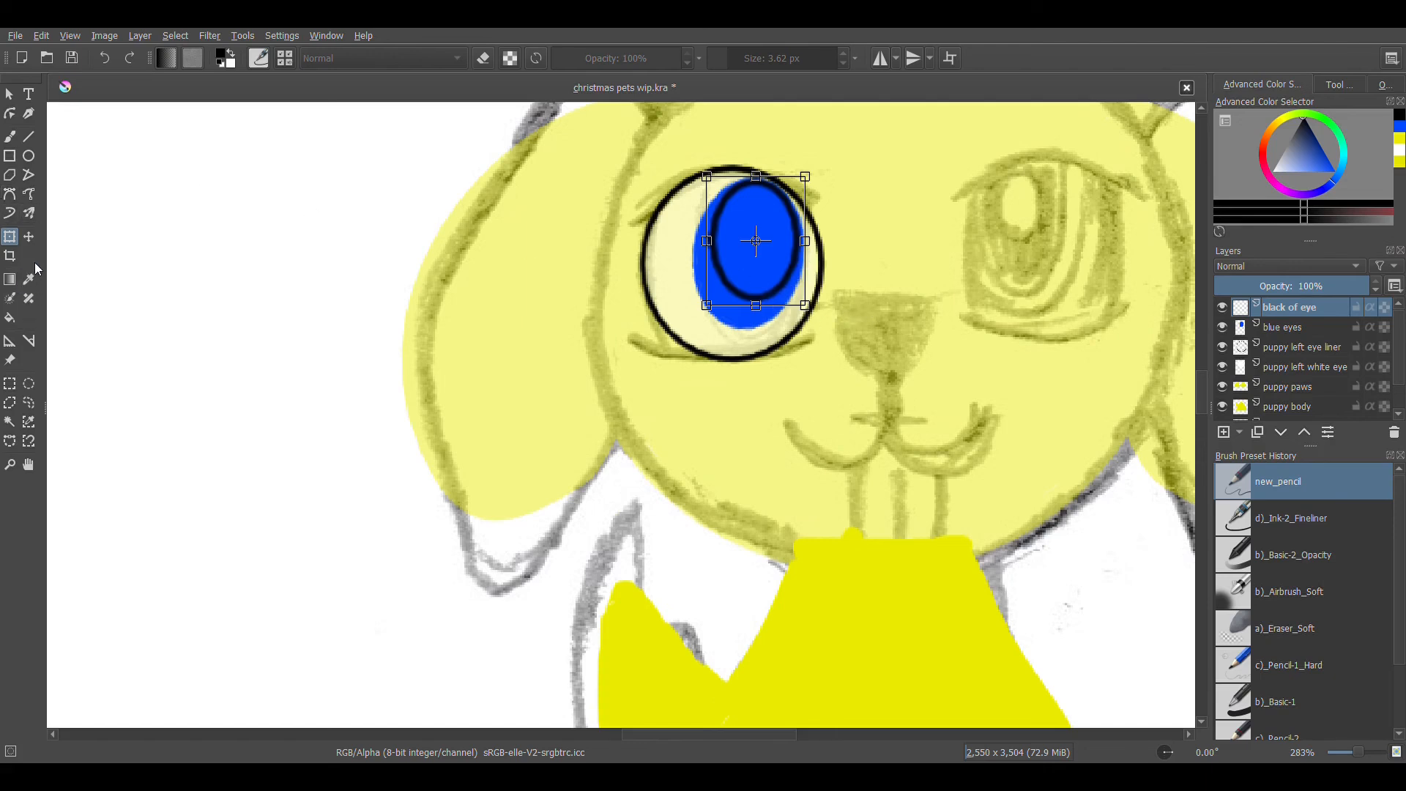
click(10, 318)
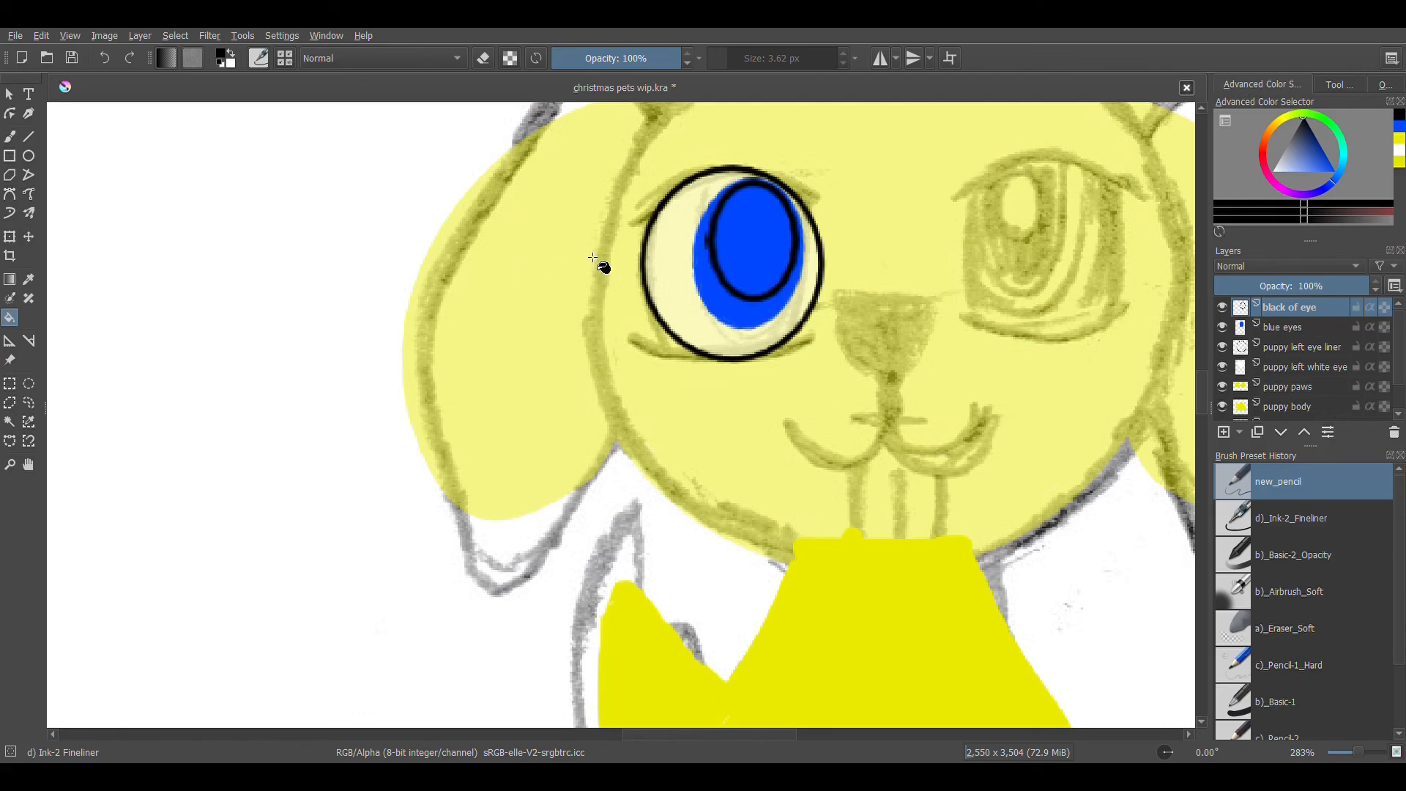
click(753, 250)
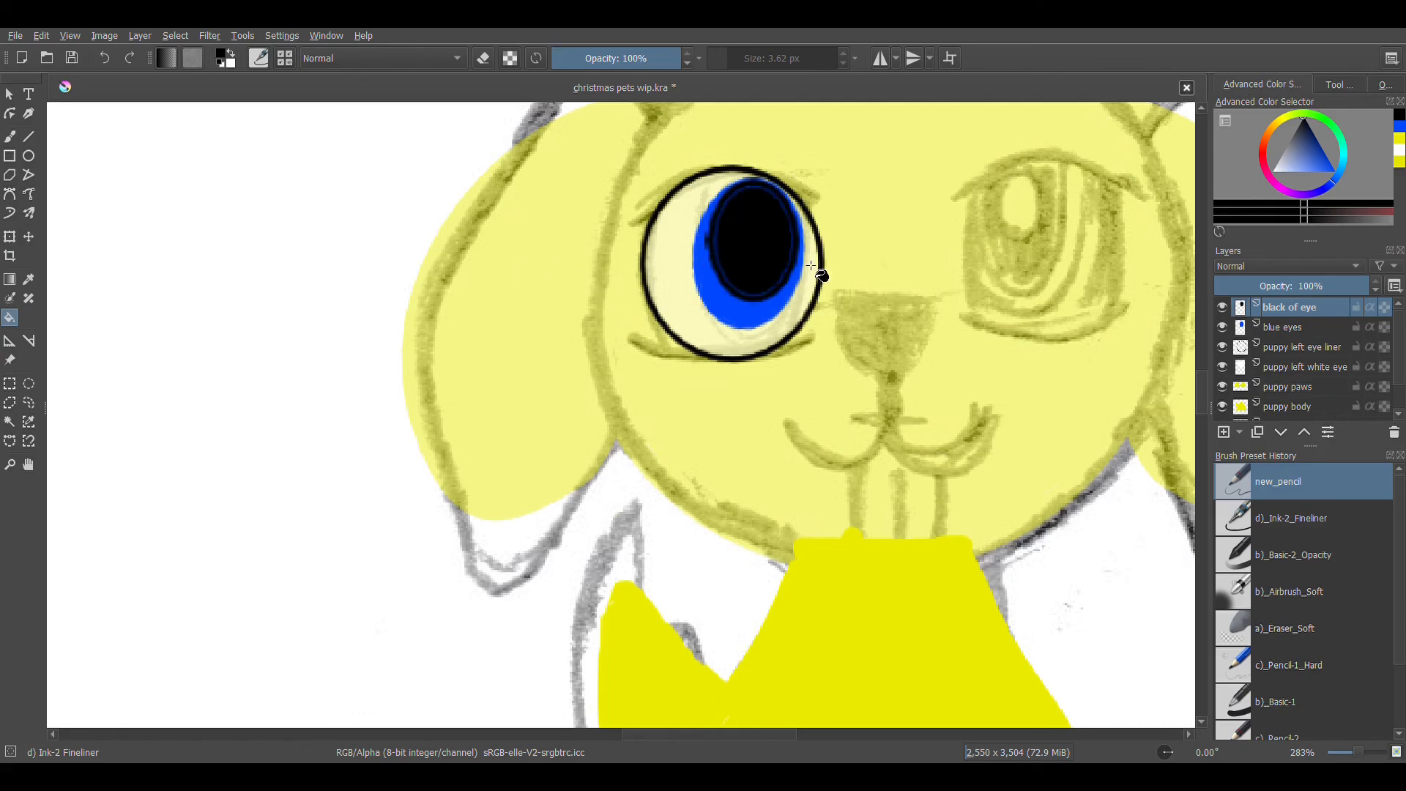
Paint over the blue gaps around the edge of the black pupil with a black 3.62 px brush.
click(9, 136)
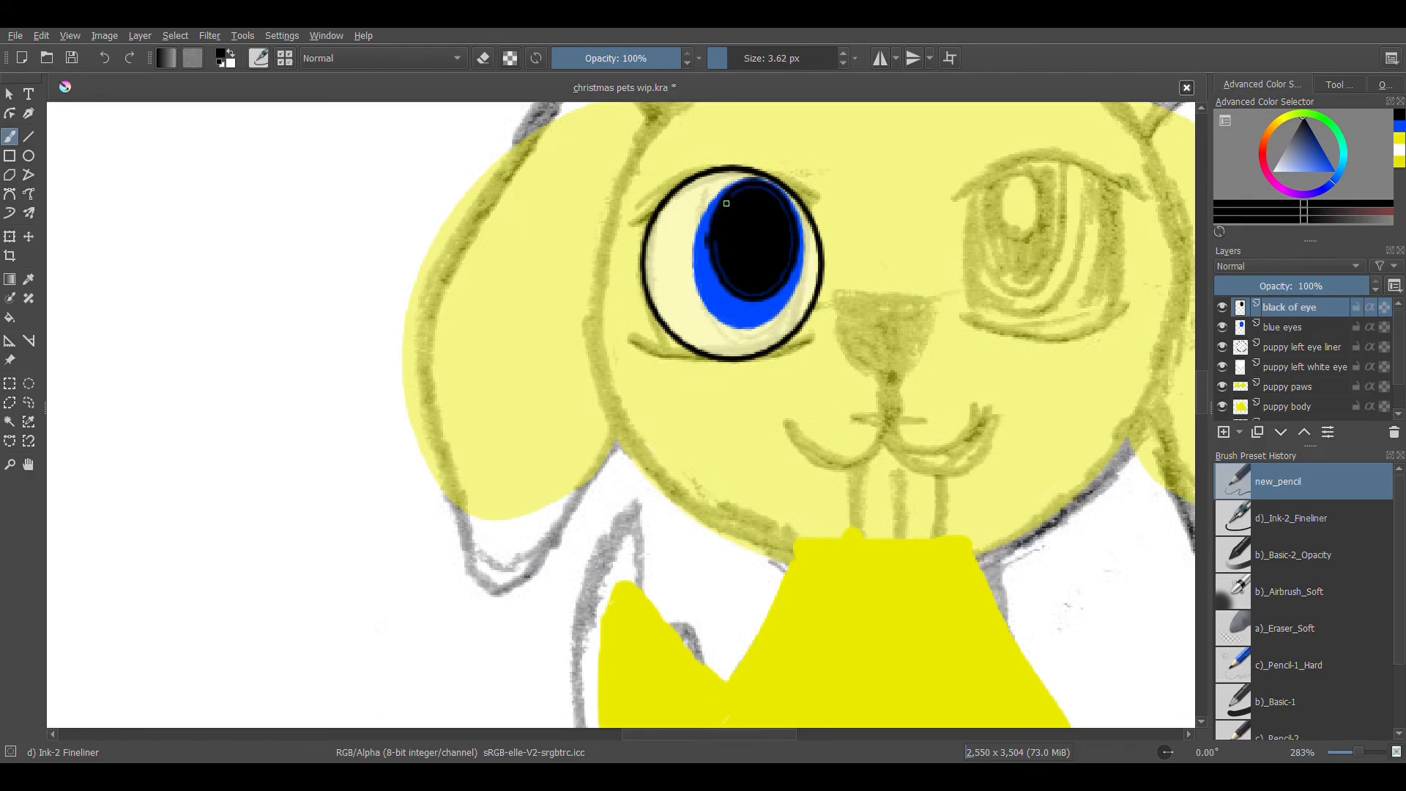
key(ctrl+plus)
key(ctrl+plus)
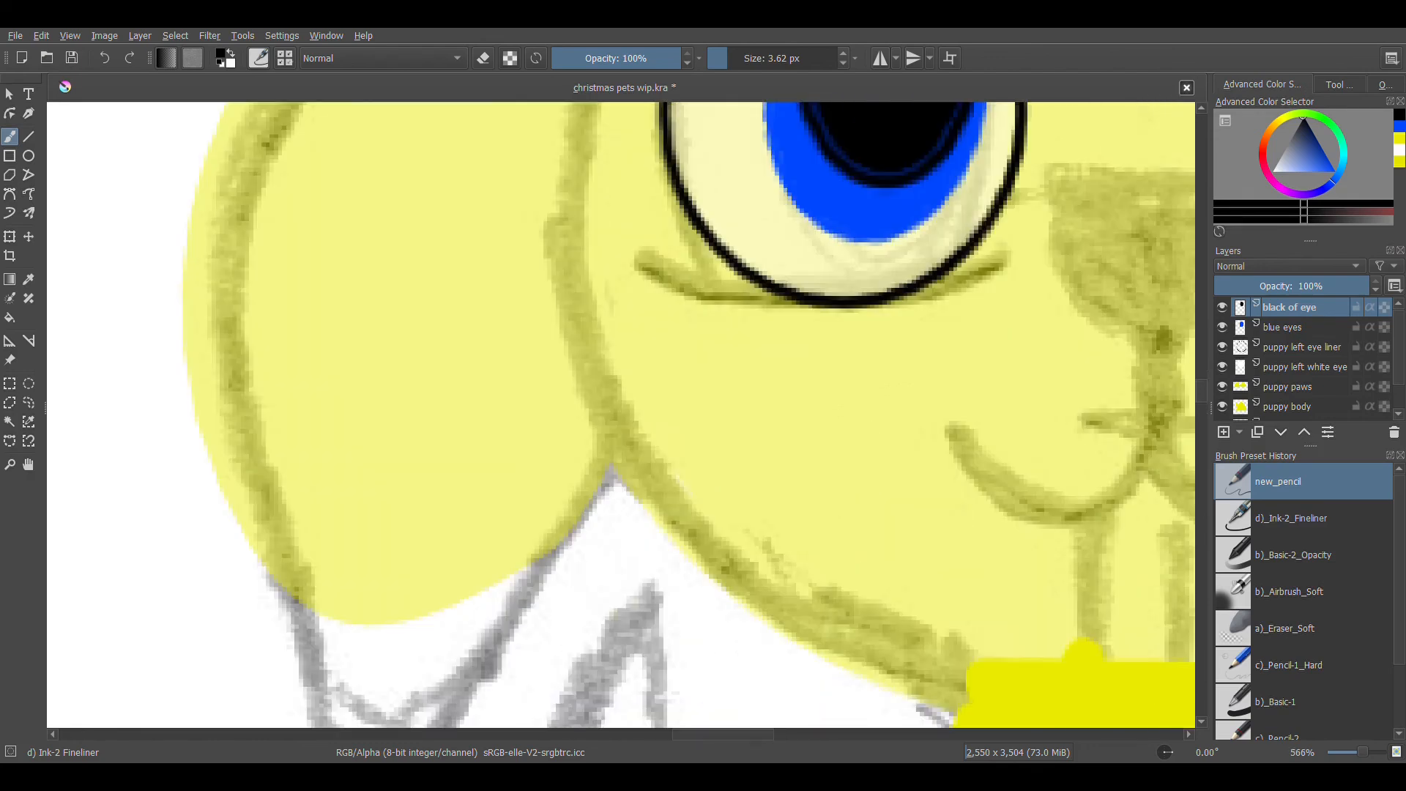
drag(869, 142, 847, 384)
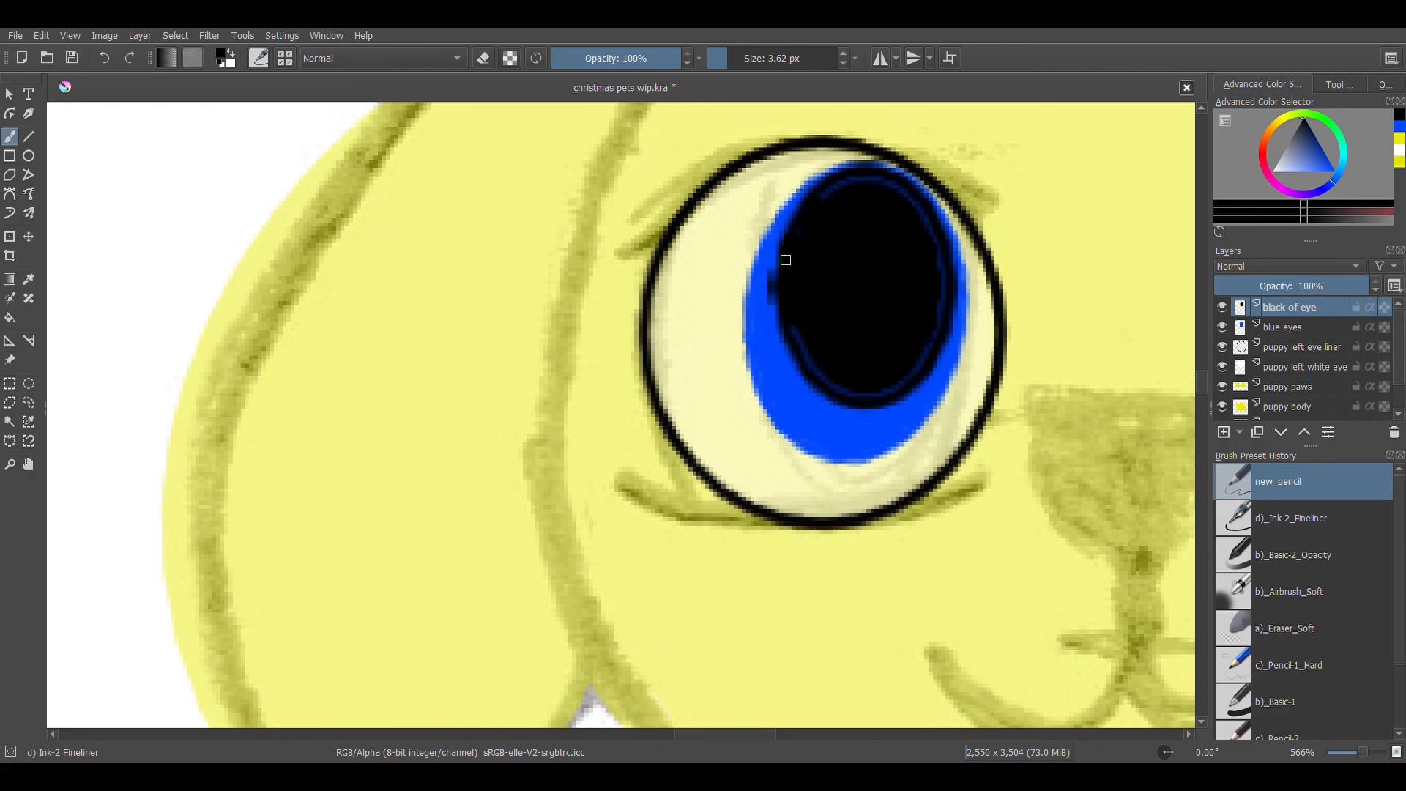
drag(784, 255, 780, 263)
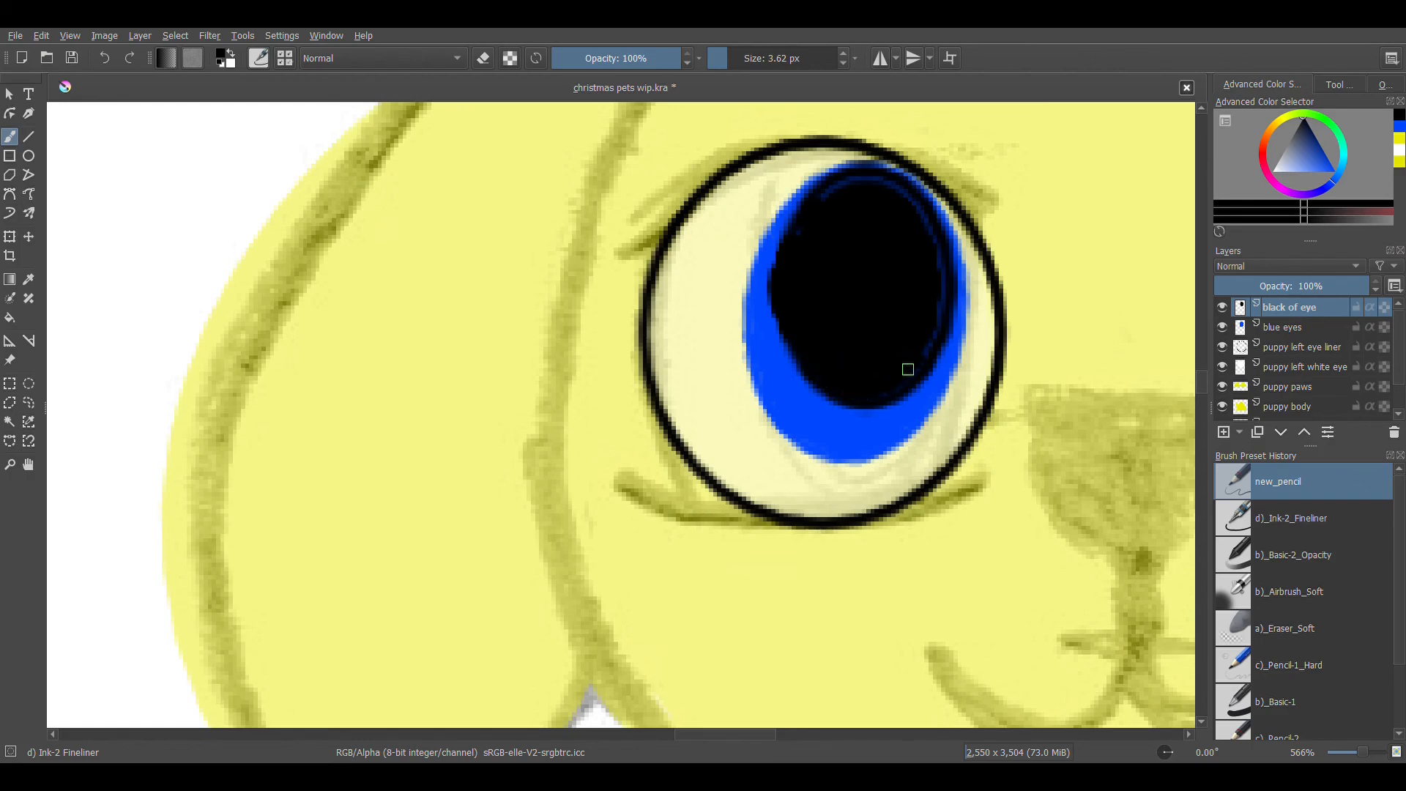
drag(933, 325, 939, 283)
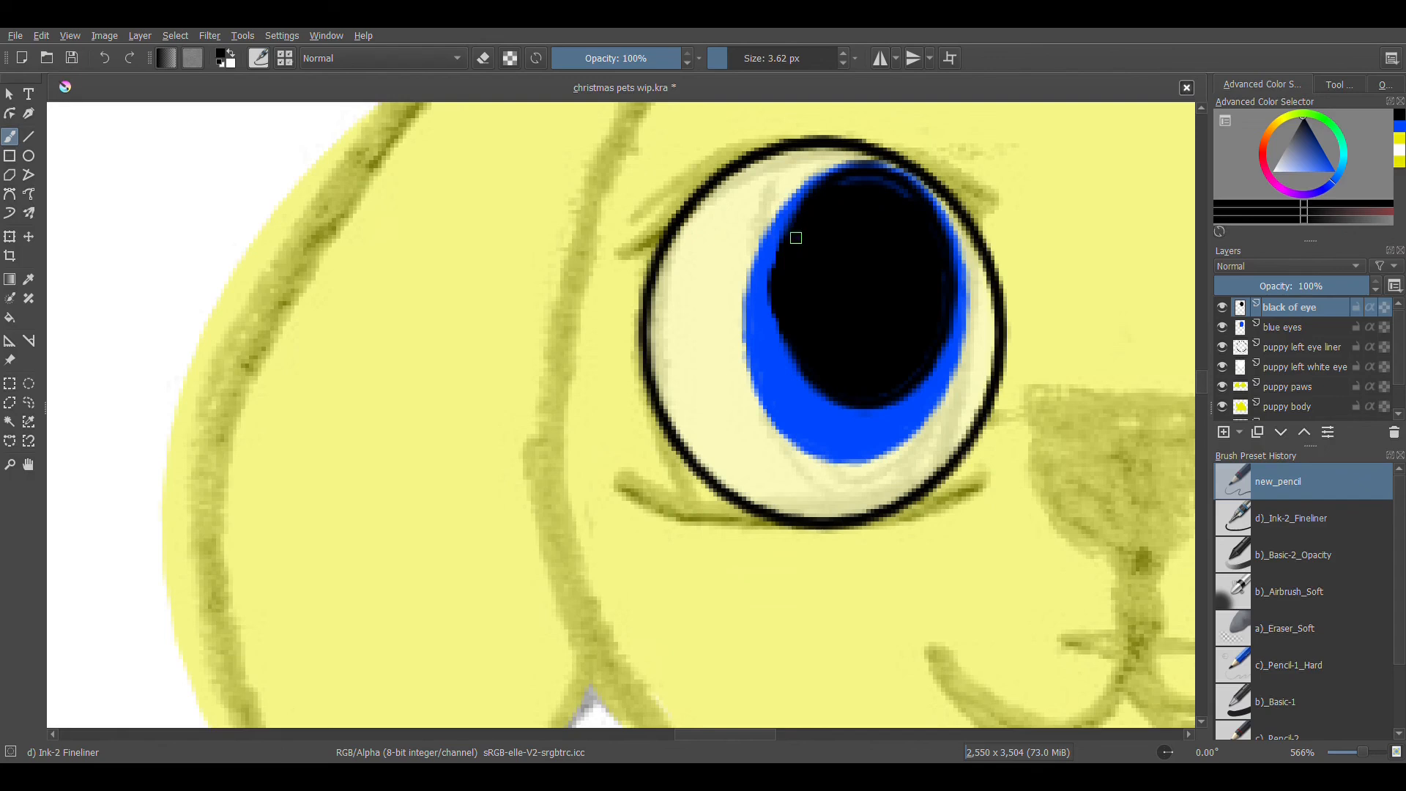
mouse_move(836, 193)
mouse_down()
mouse_move(863, 180)
mouse_move(895, 200)
mouse_move(894, 189)
mouse_up()
mouse_move(777, 300)
mouse_down()
mouse_move(790, 348)
mouse_move(781, 301)
mouse_move(795, 369)
mouse_move(855, 403)
mouse_up()
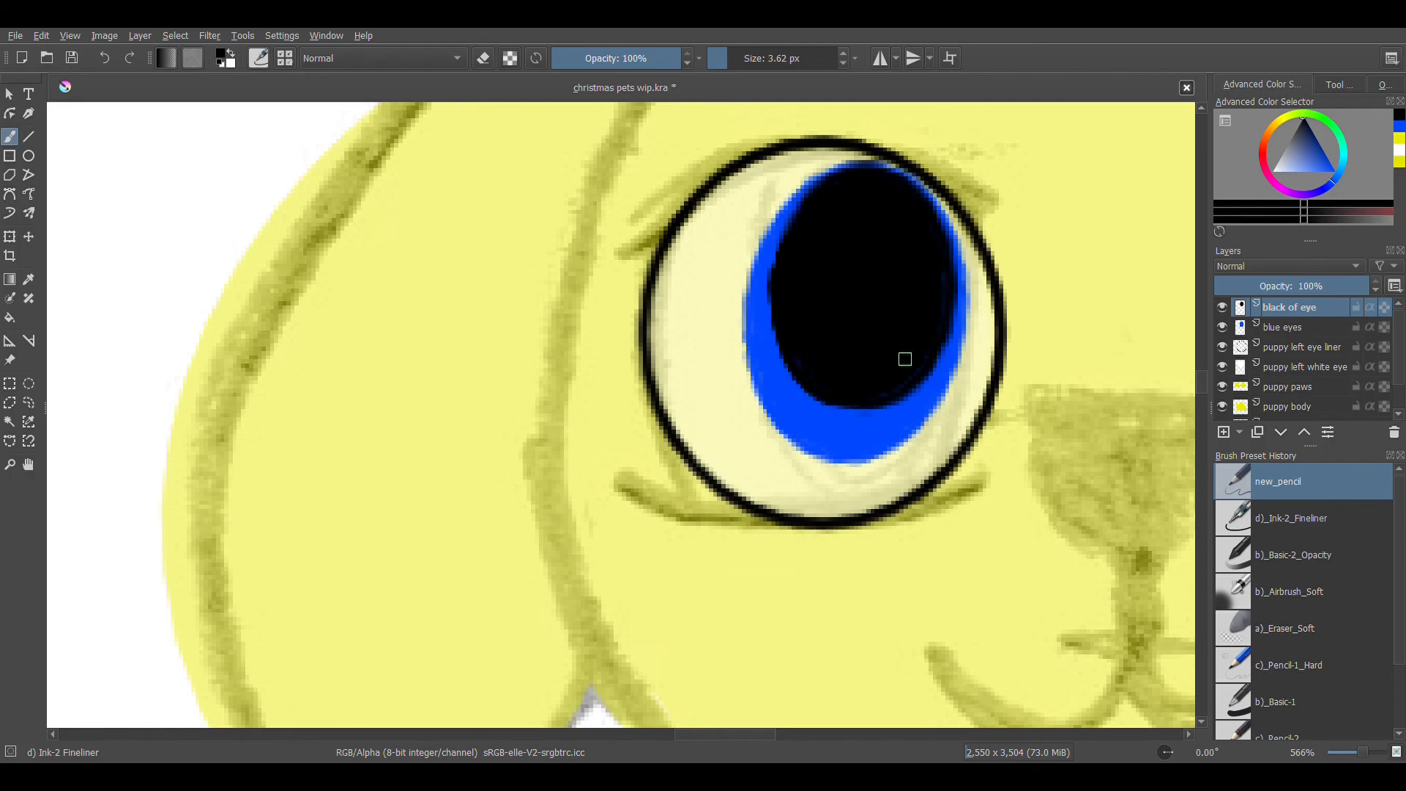
key(minus)
key(minus)
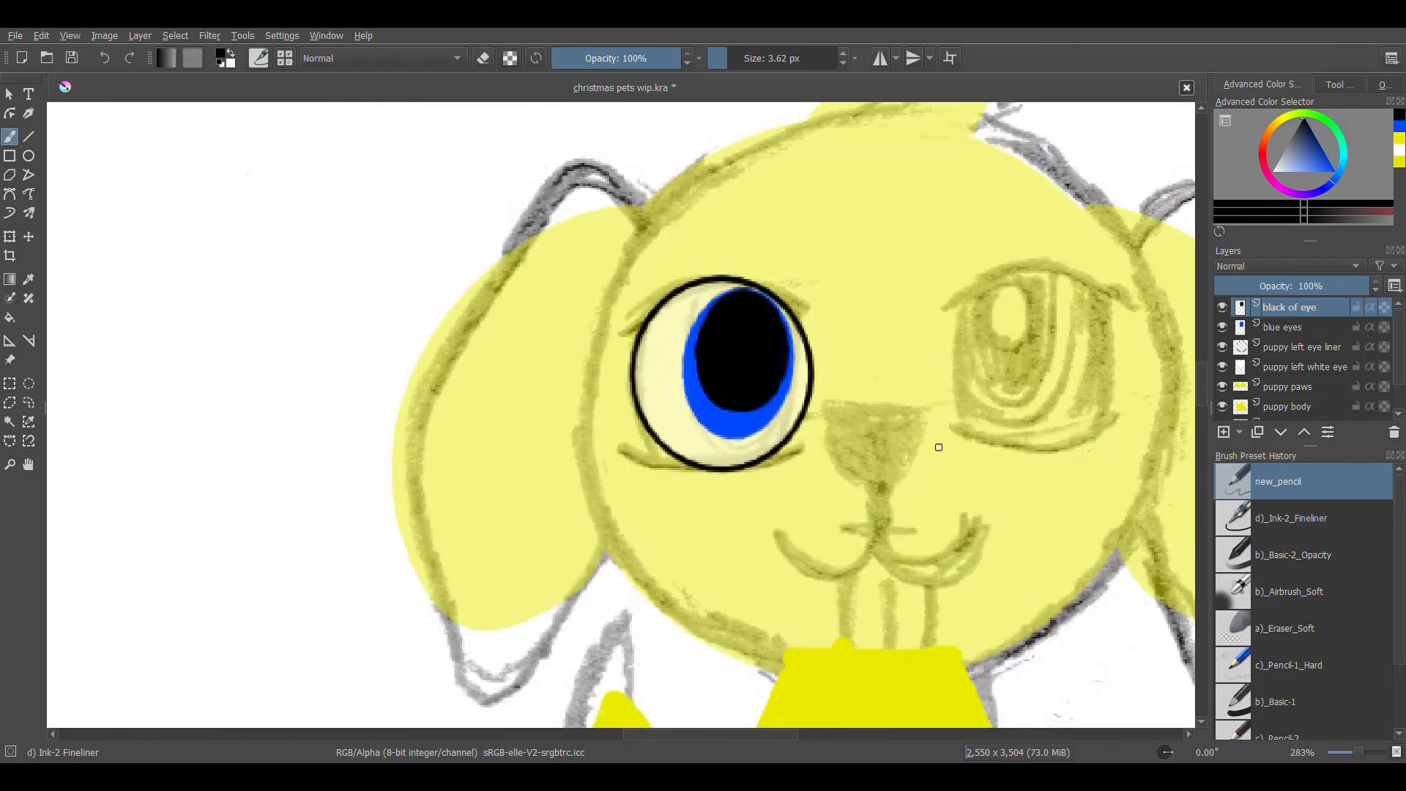
key(minus)
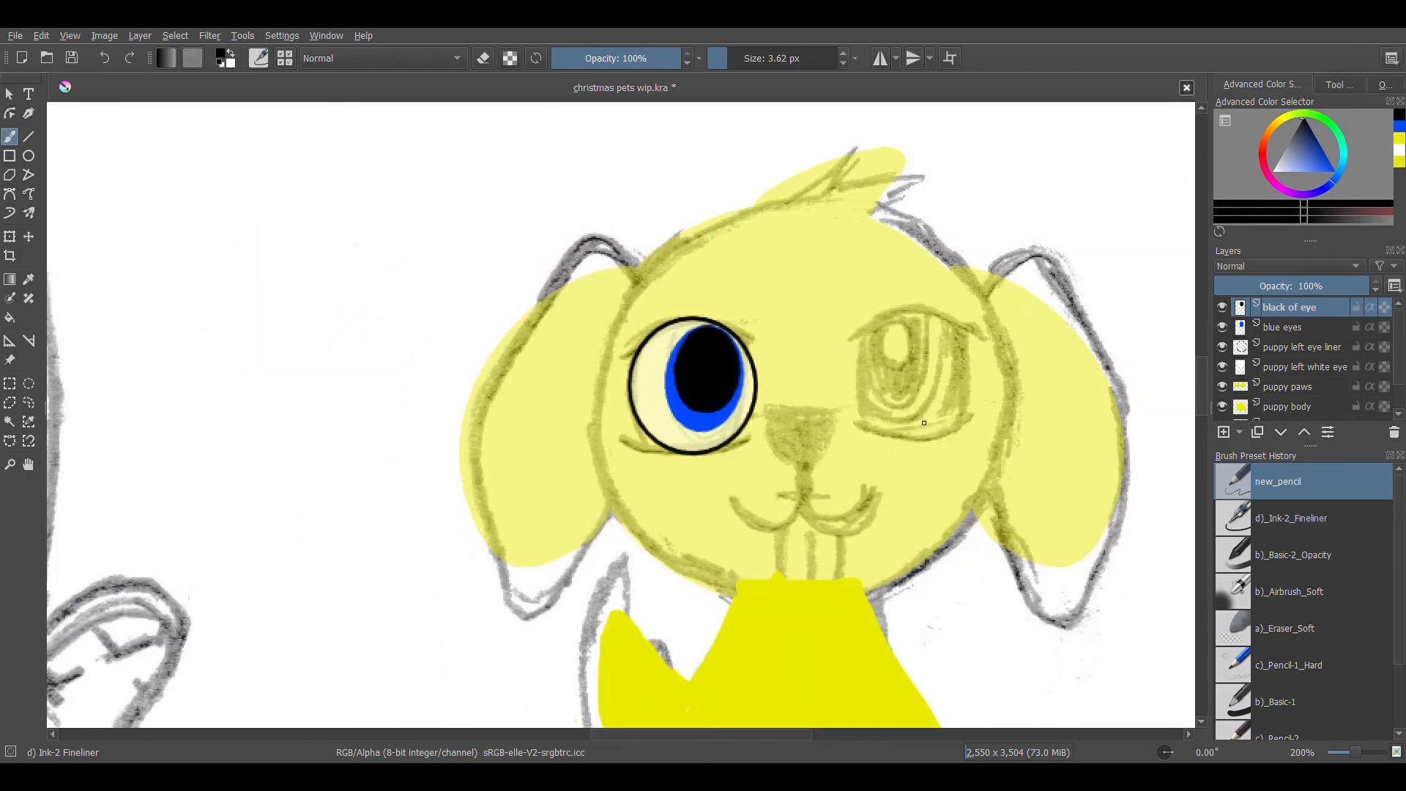
key(plus)
key(plus)
key(plus)
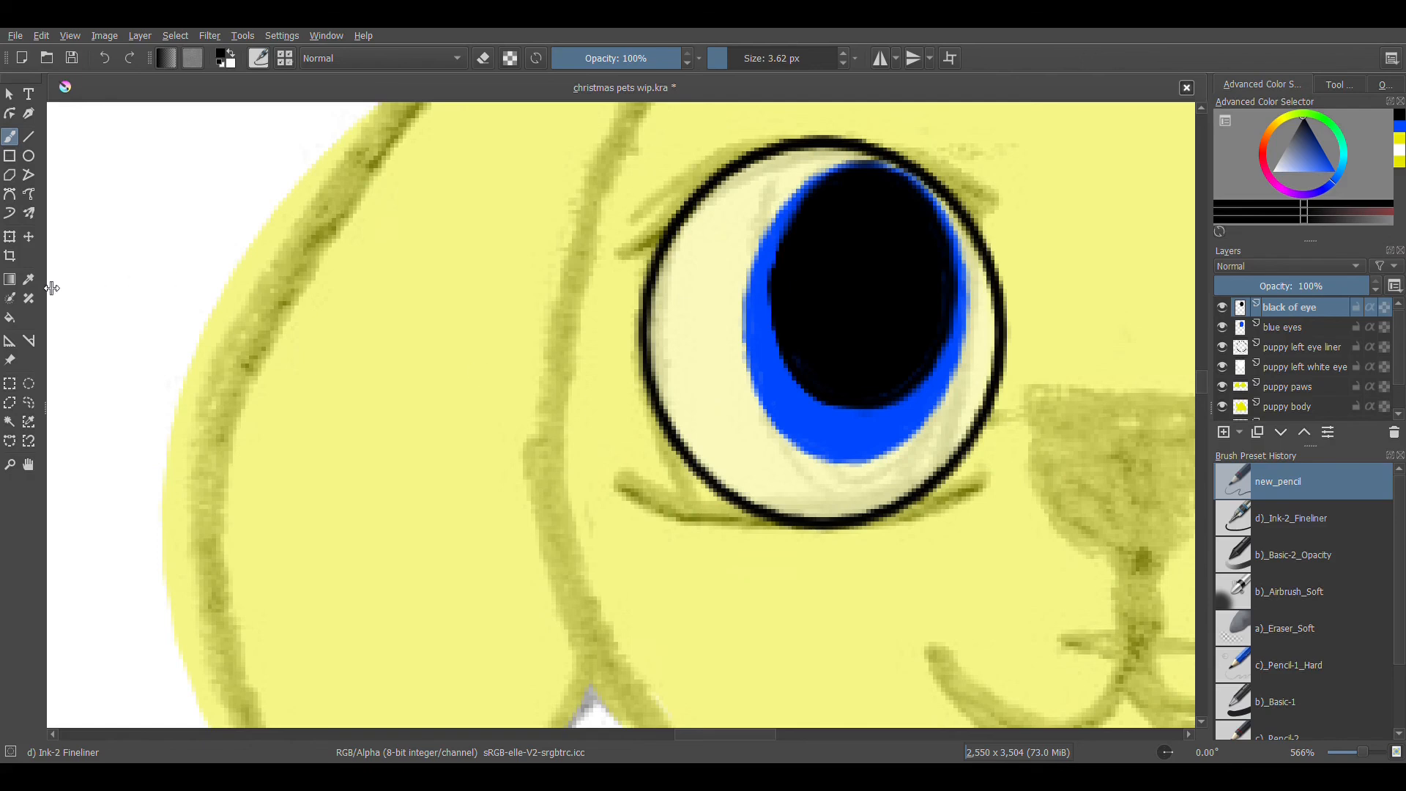
click(29, 193)
drag(795, 360, 796, 363)
key(ctrl+z)
key(ctrl+z)
key(ctrl+z)
key(ctrl+z)
key(ctrl+z)
key(ctrl+z)
key(minus)
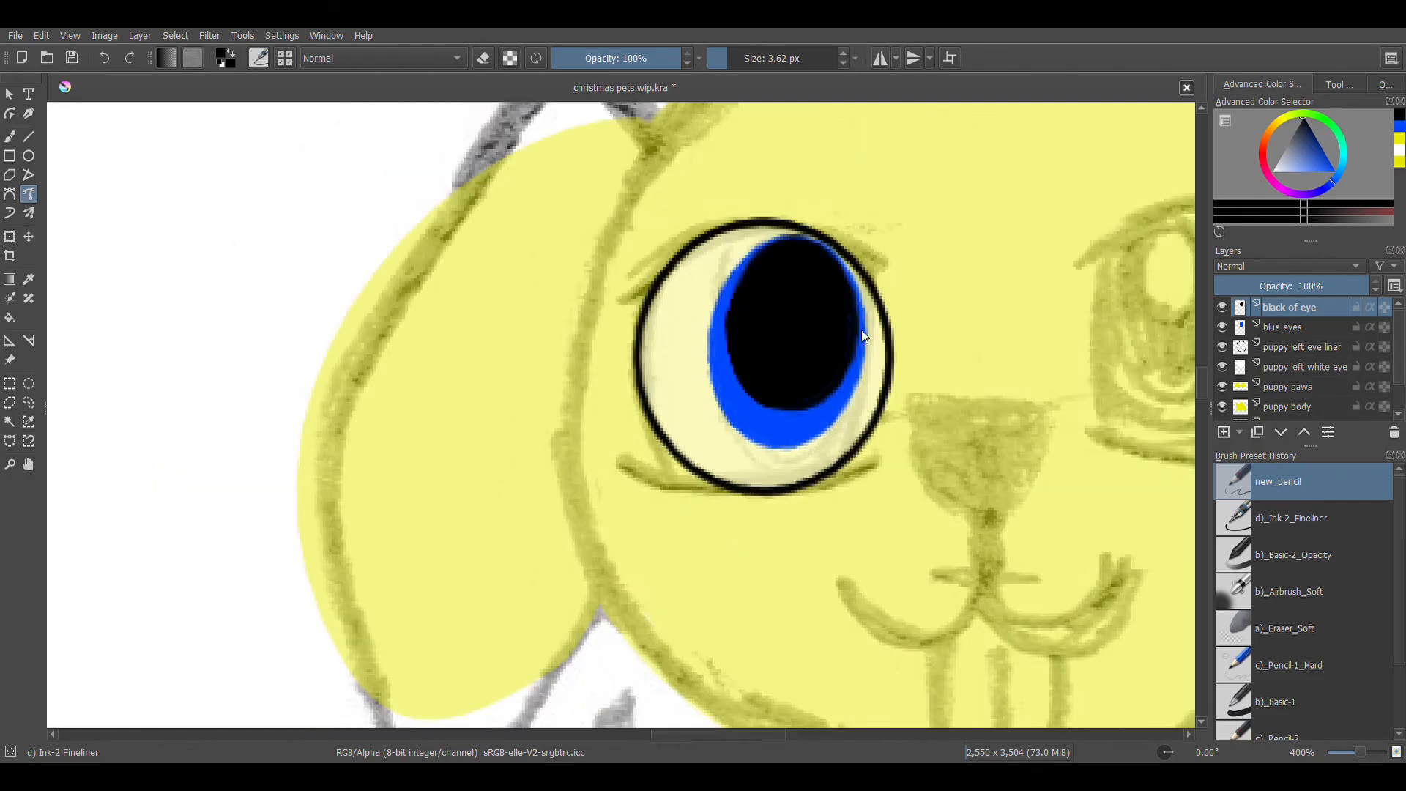
key(minus)
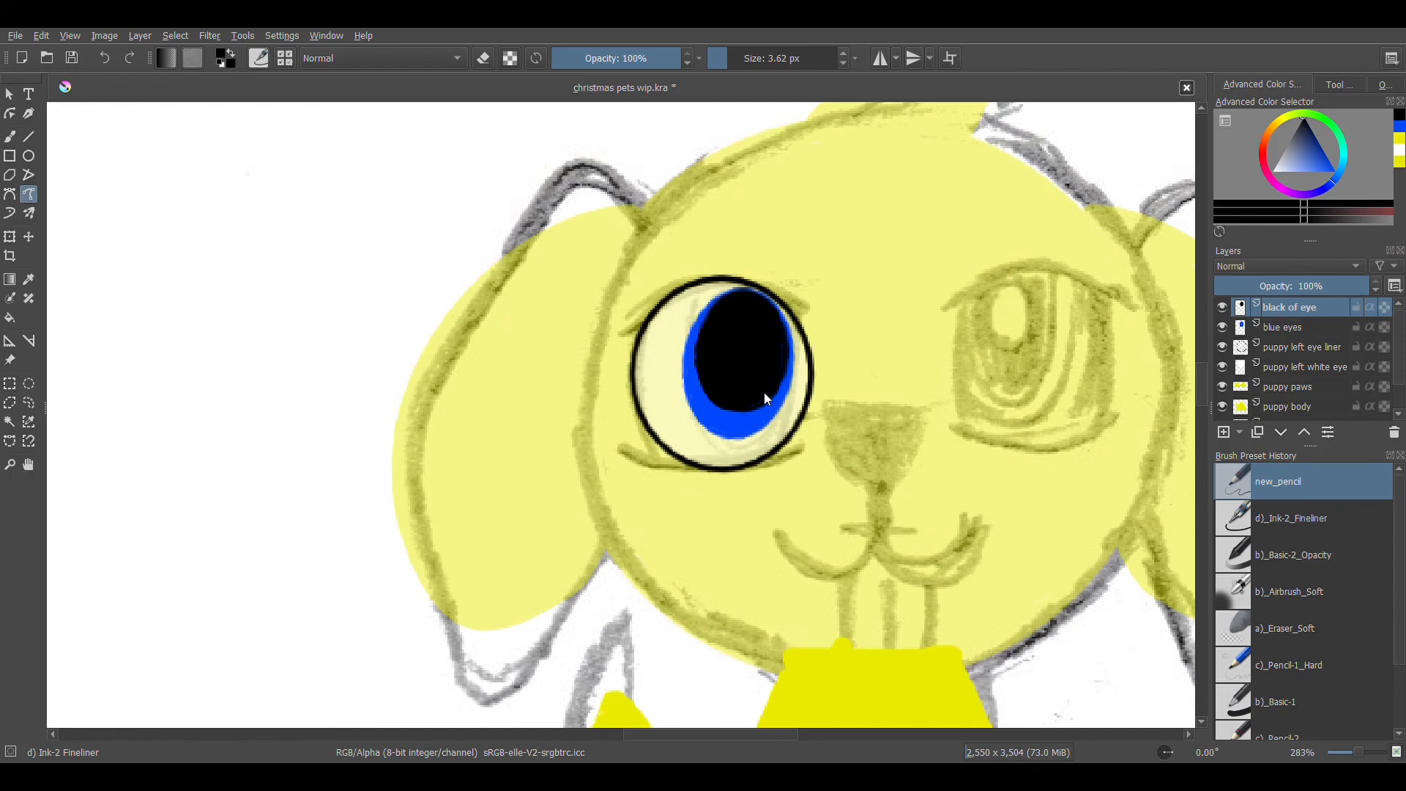
Add a new paint layer above the black of eye layer and name it "sparkle in the eye".
click(1224, 431)
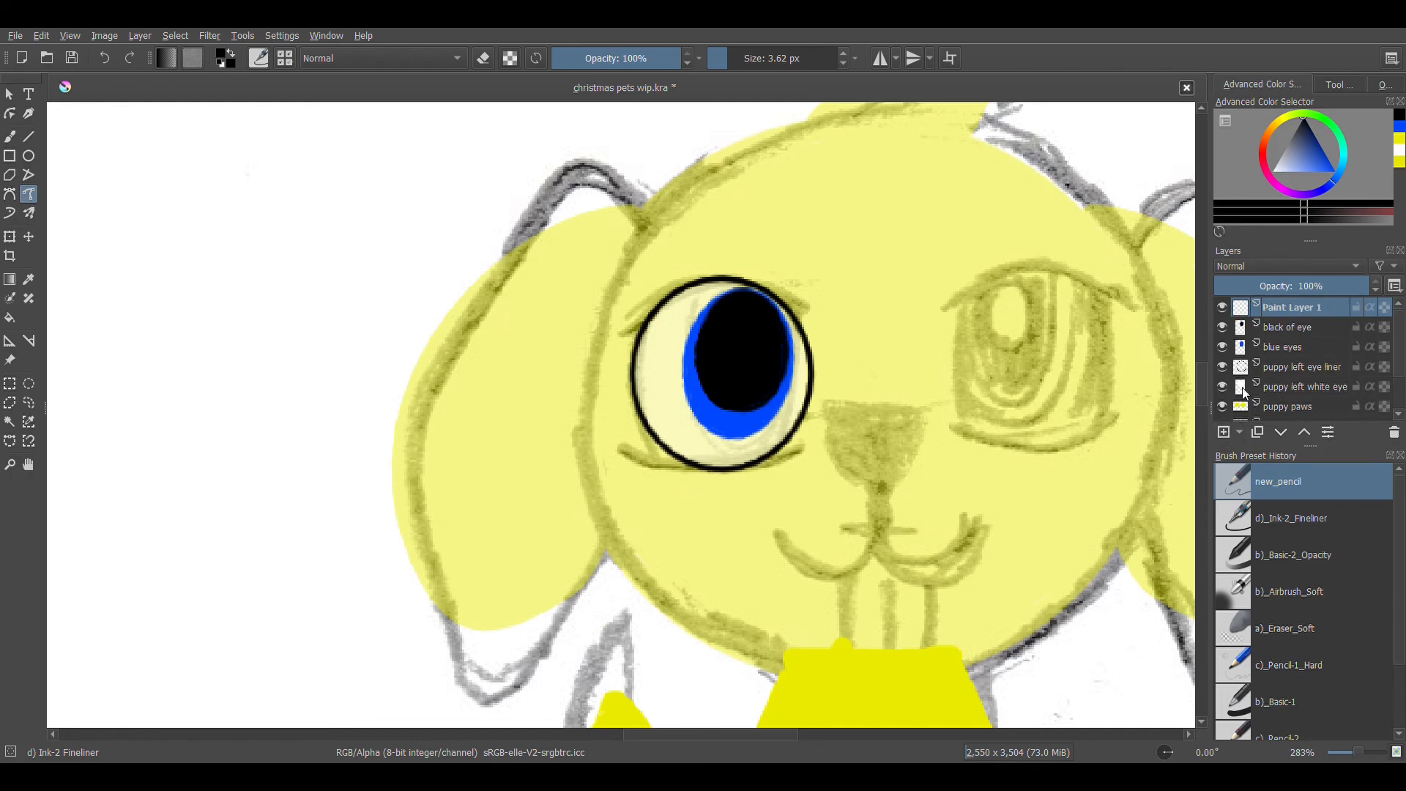
double_click(1295, 310)
text(\)
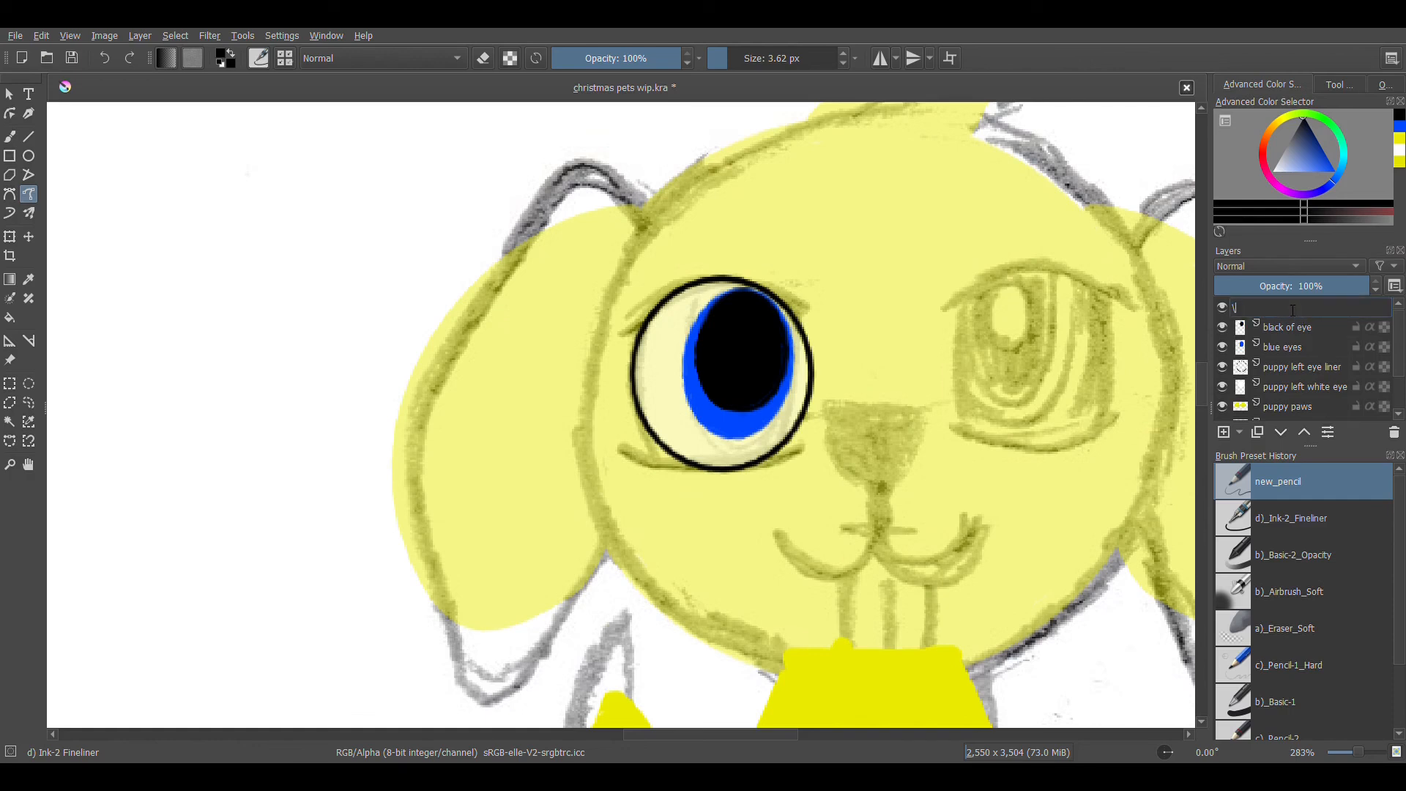
text(sparkle in the eye)
key(Return)
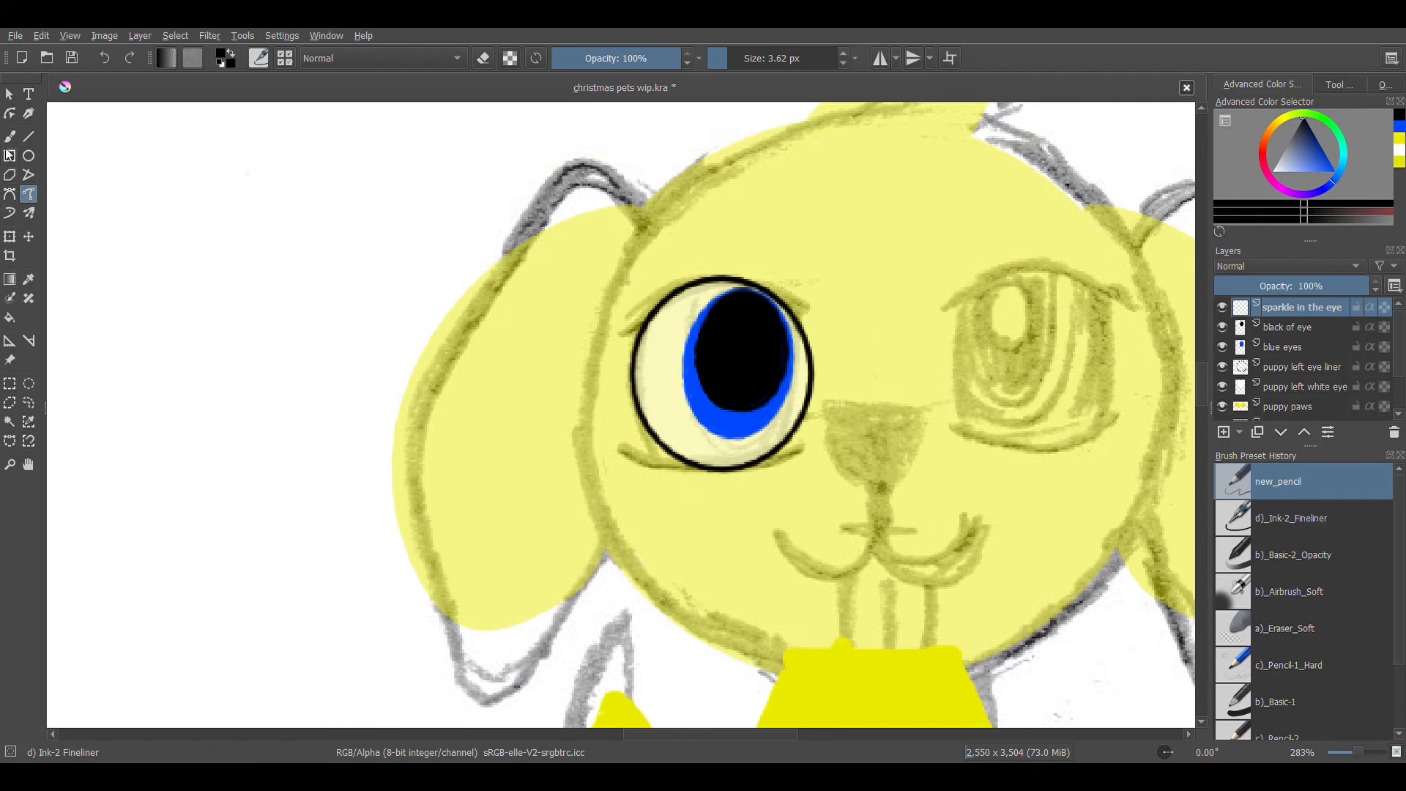
Draw a small white upright ellipse with a 1.70 px outline near the pupil's upper right edge and nudge it into place.
click(29, 156)
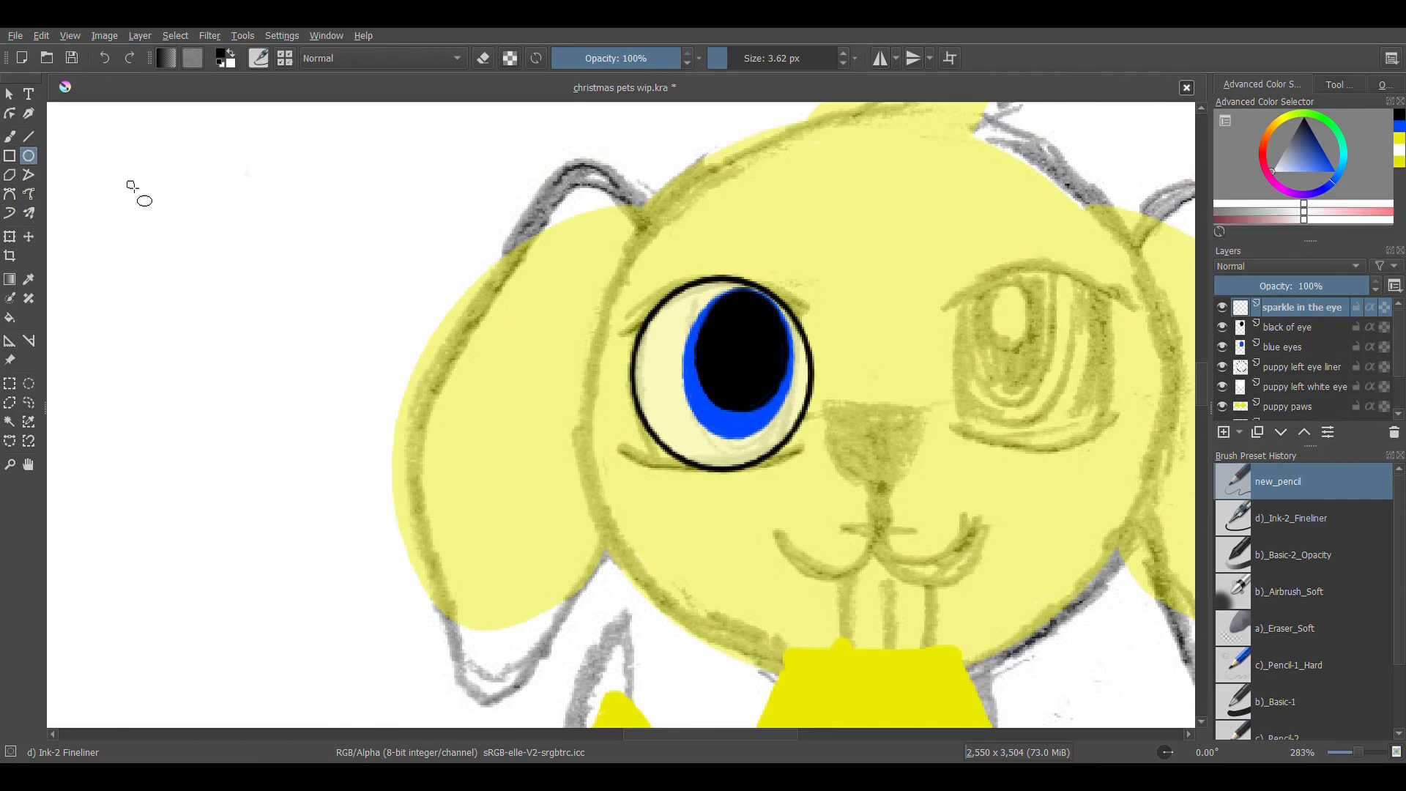
drag(742, 65, 731, 69)
click(1400, 152)
mouse_move(743, 306)
mouse_down()
mouse_move(744, 330)
mouse_move(785, 362)
mouse_move(779, 353)
mouse_up()
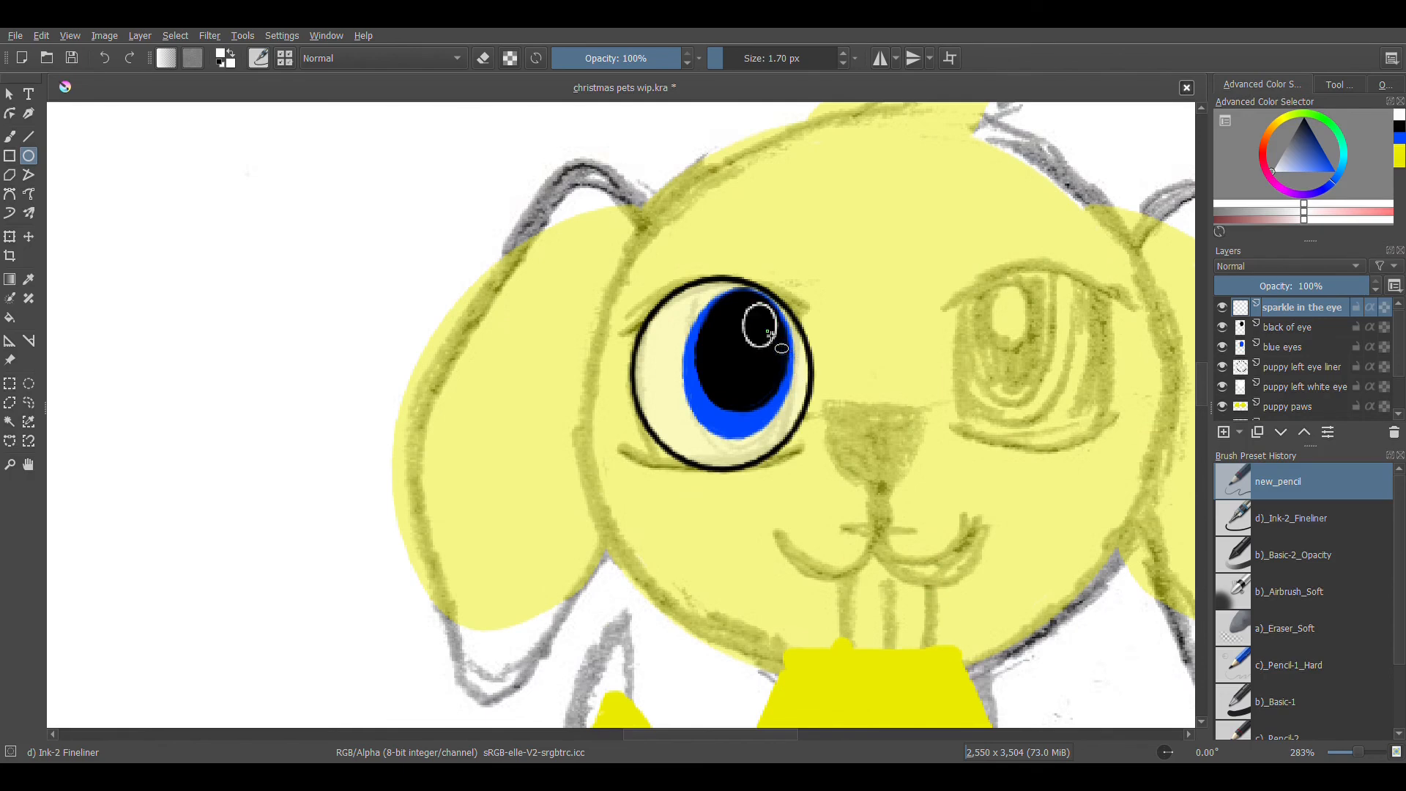
key(ctrl+t)
drag(767, 322, 769, 321)
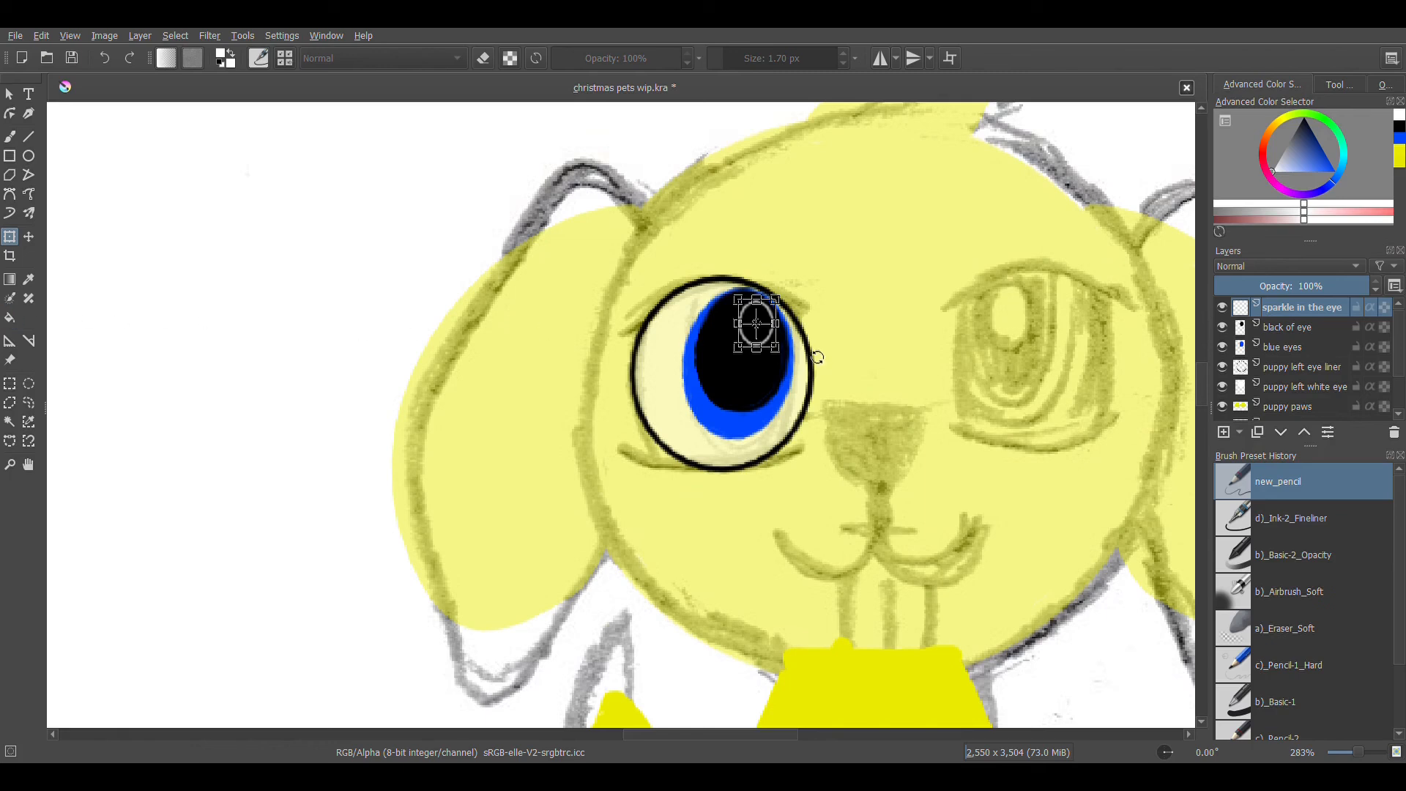
click(10, 317)
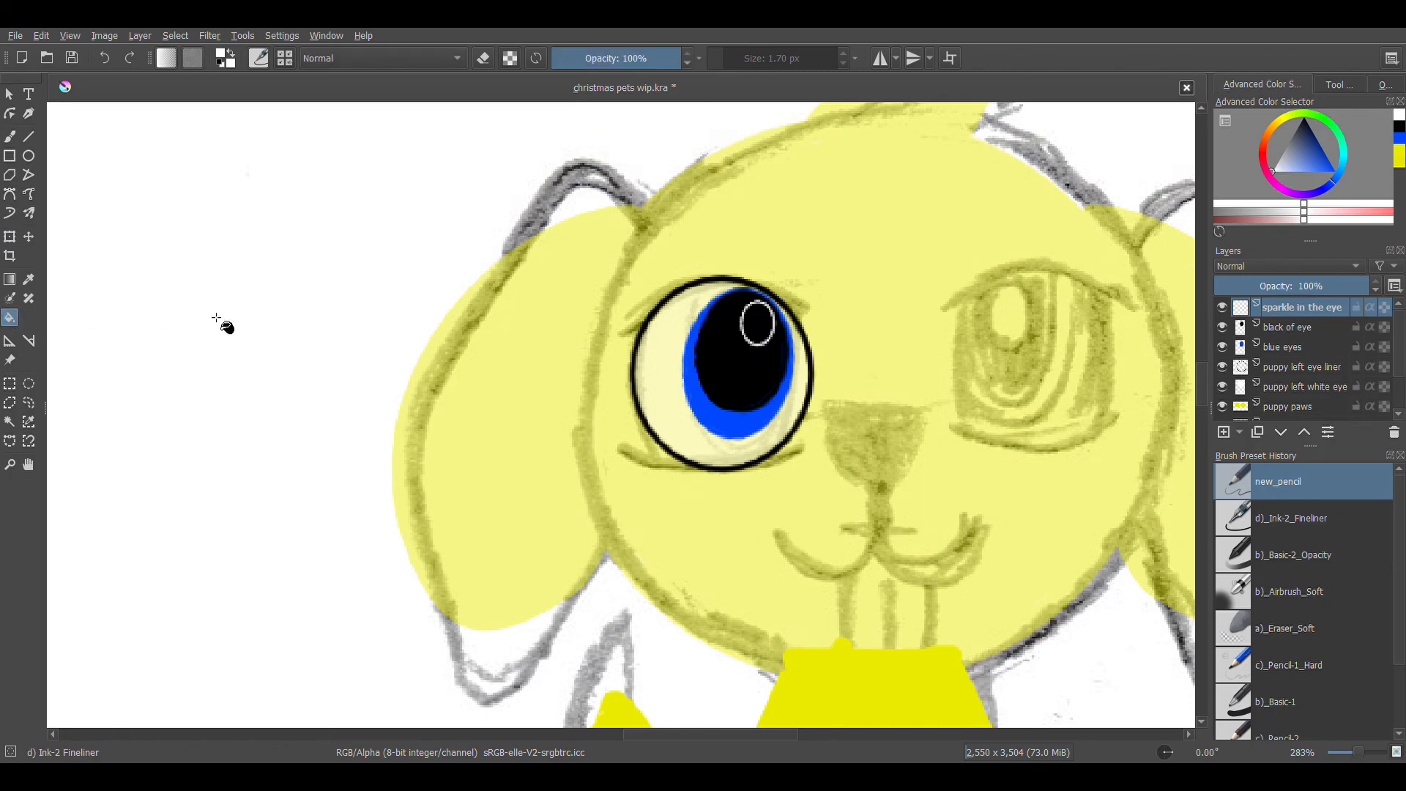
click(764, 330)
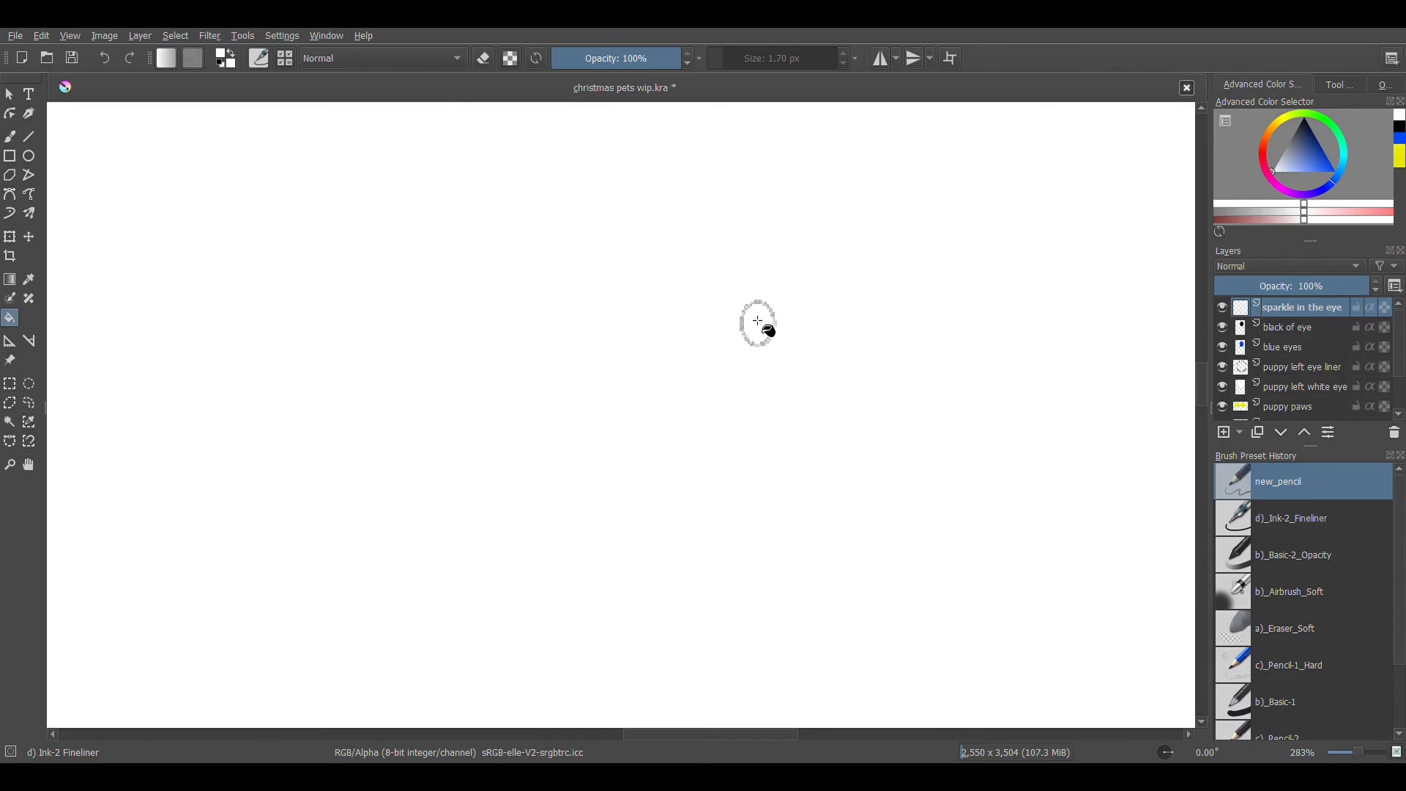
key(ctrl+z)
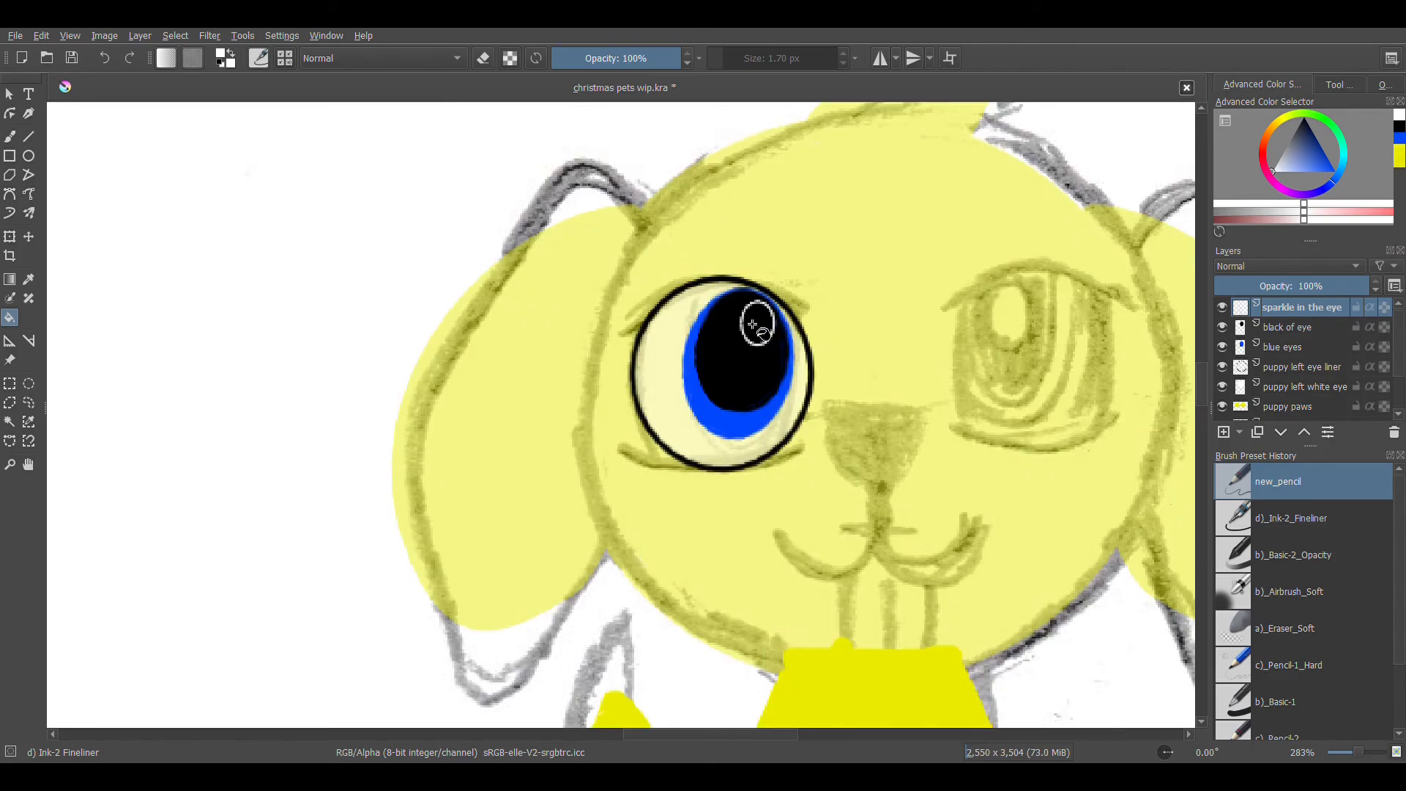
Paint the inside of the sparkle ellipse solid white with a 7.87 px brush.
key(plus)
key(plus)
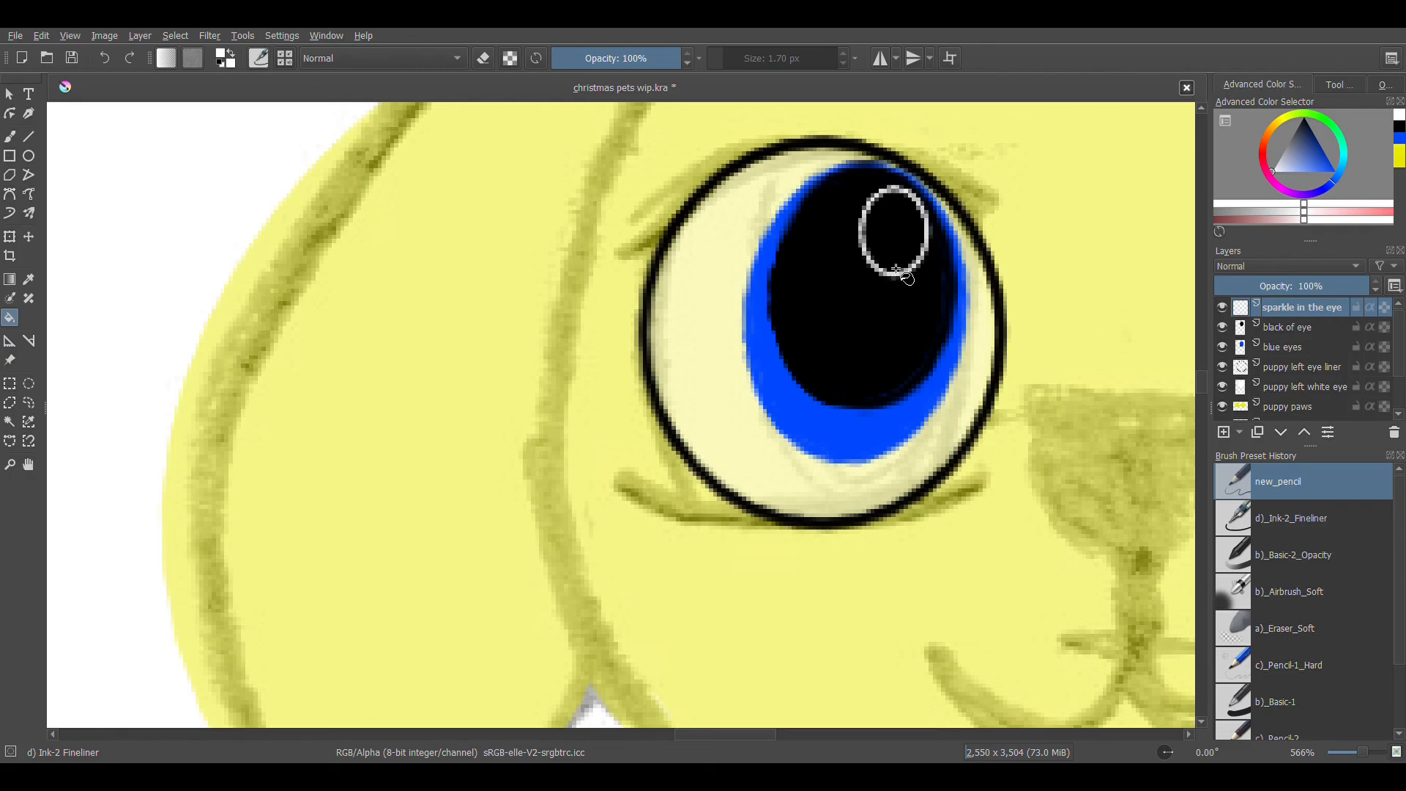
click(11, 137)
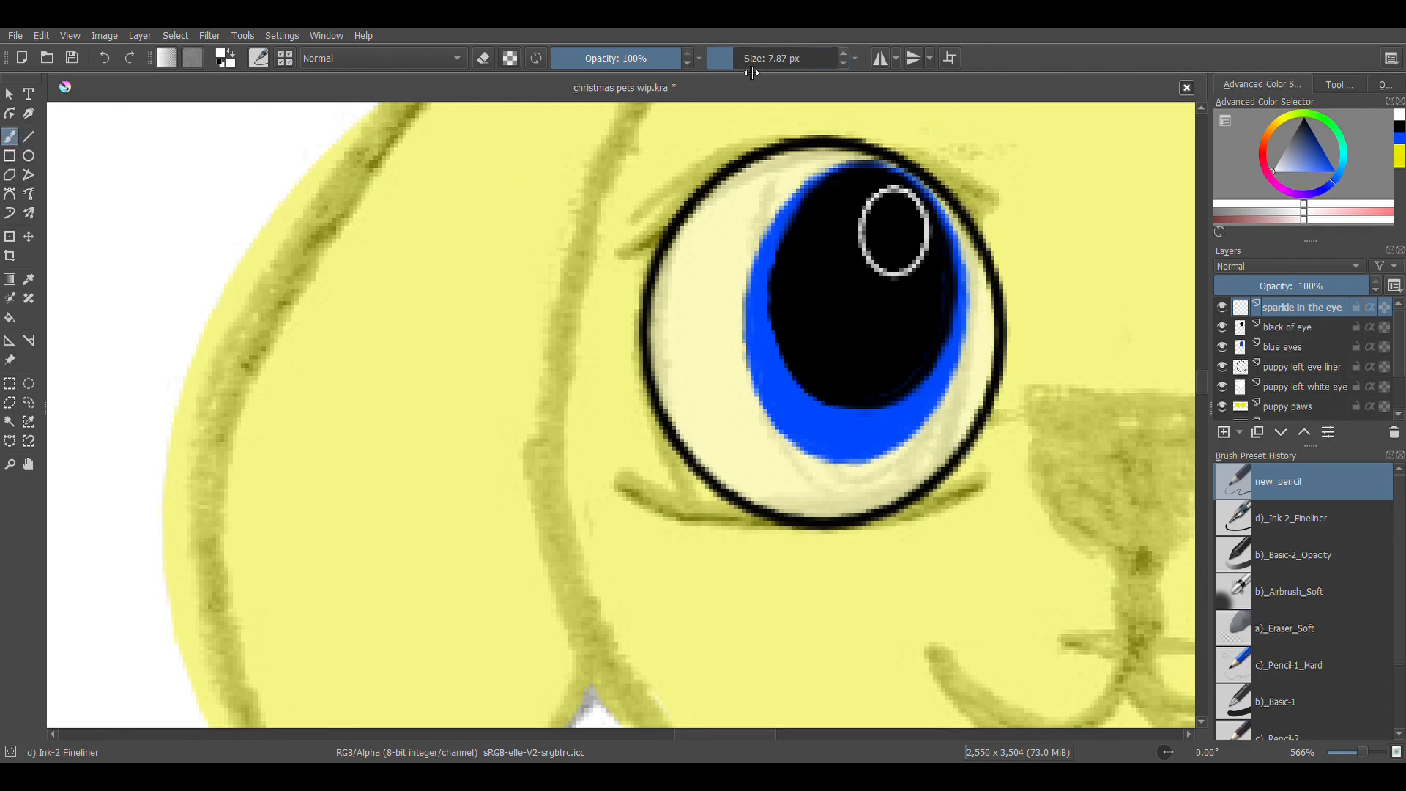
mouse_move(899, 205)
mouse_down()
mouse_move(872, 243)
mouse_move(882, 208)
mouse_move(875, 257)
mouse_move(870, 238)
mouse_move(875, 255)
mouse_move(900, 257)
mouse_move(886, 256)
mouse_move(914, 238)
mouse_move(913, 216)
mouse_move(900, 207)
mouse_move(892, 260)
mouse_move(881, 221)
mouse_up()
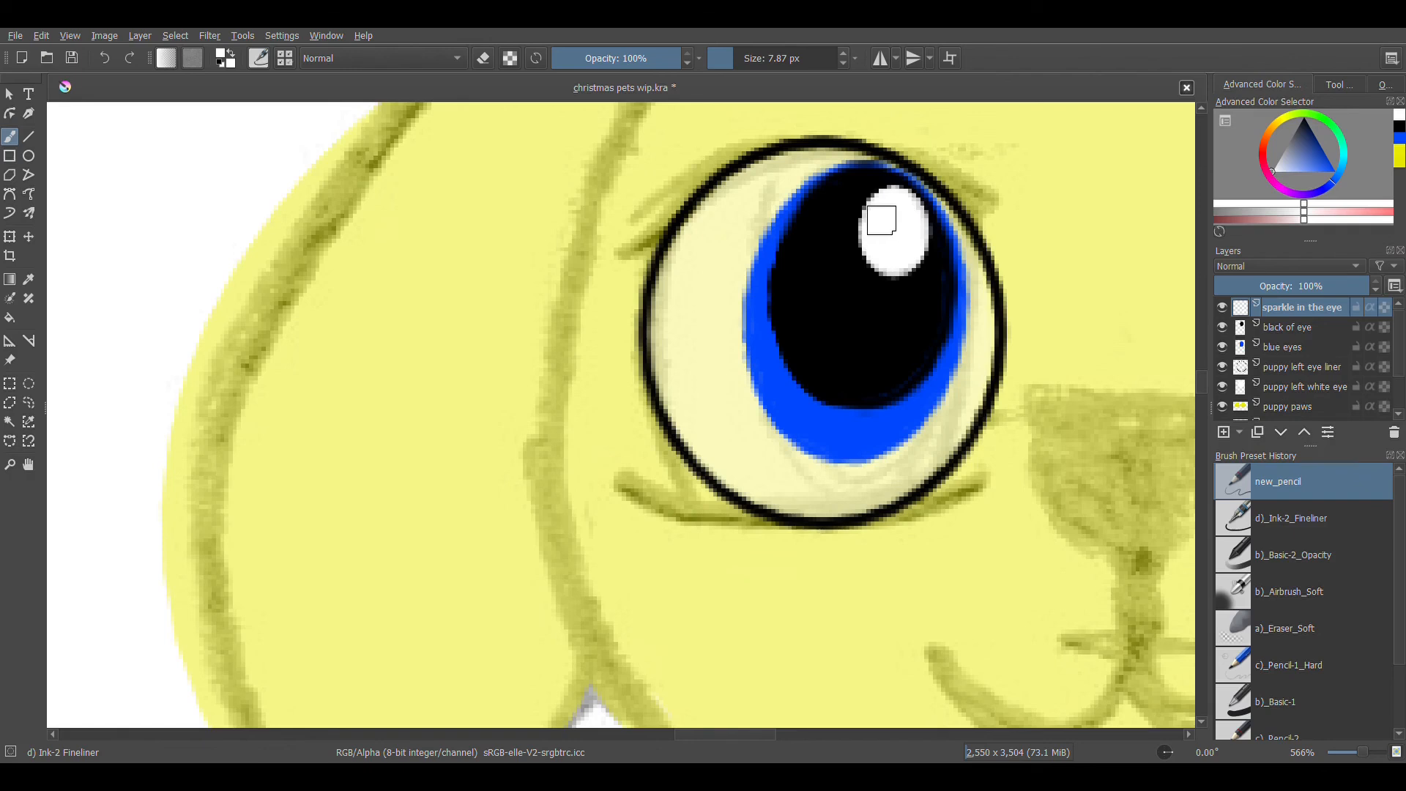
key(minus)
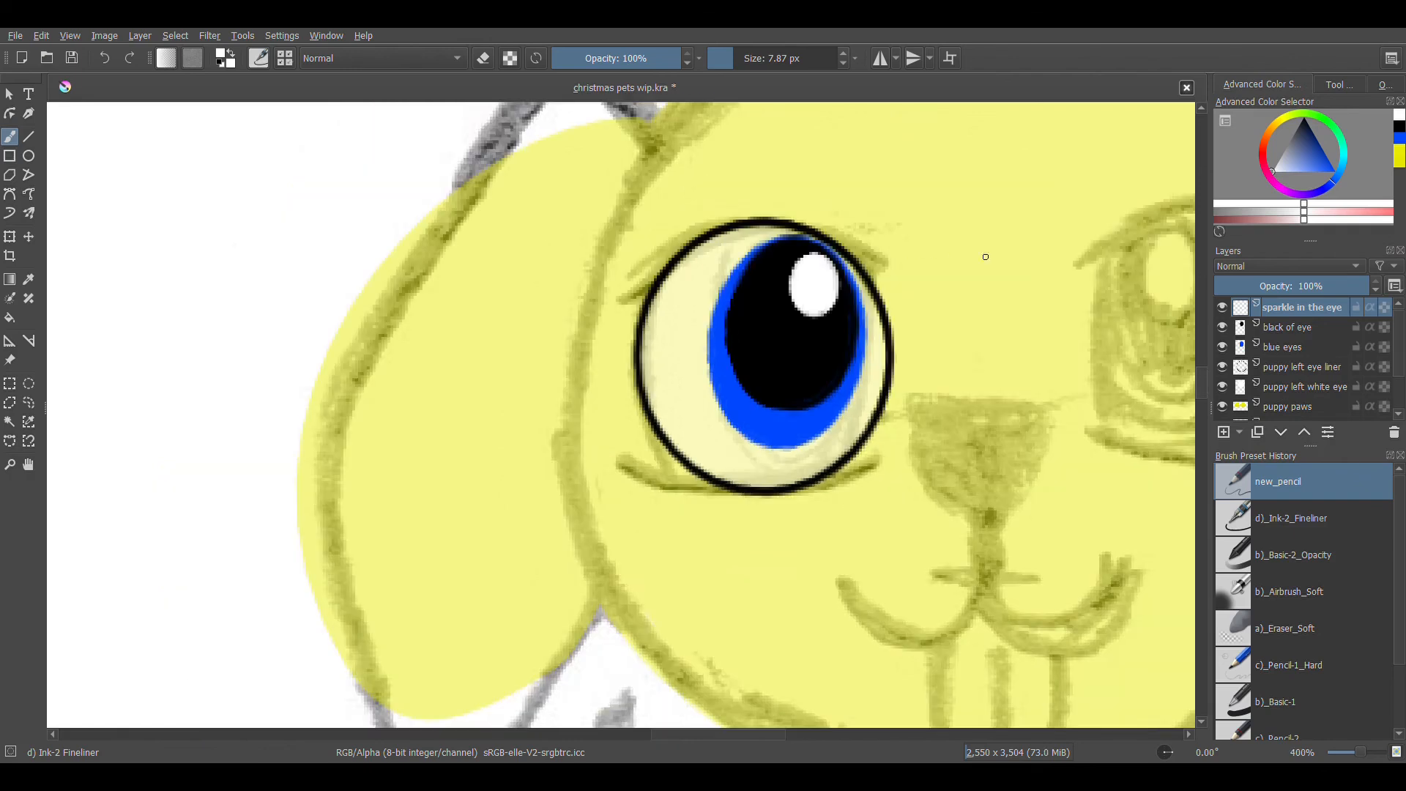
Restore the puppy left white eye layer to 100% opacity.
click(1312, 328)
click(1311, 344)
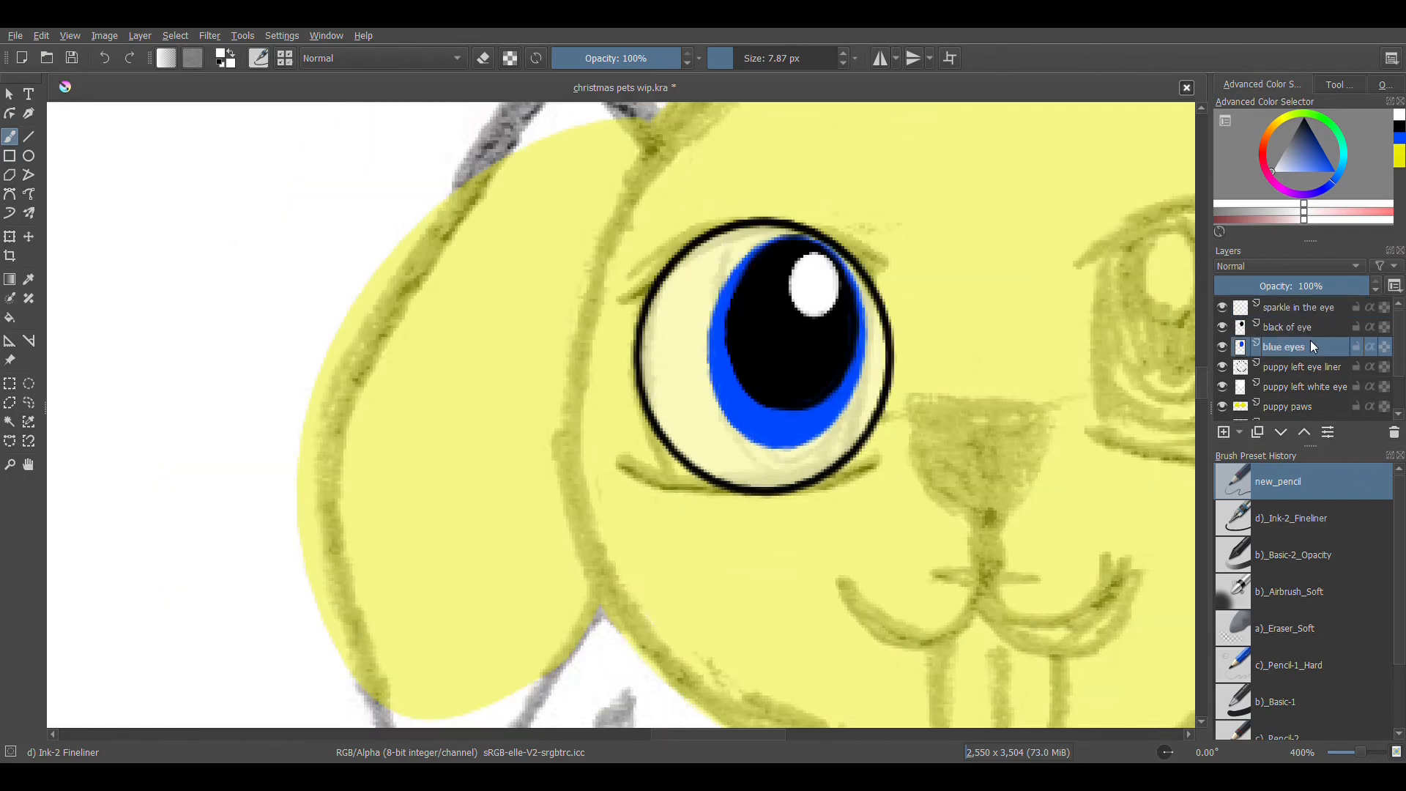
click(1309, 366)
click(1311, 386)
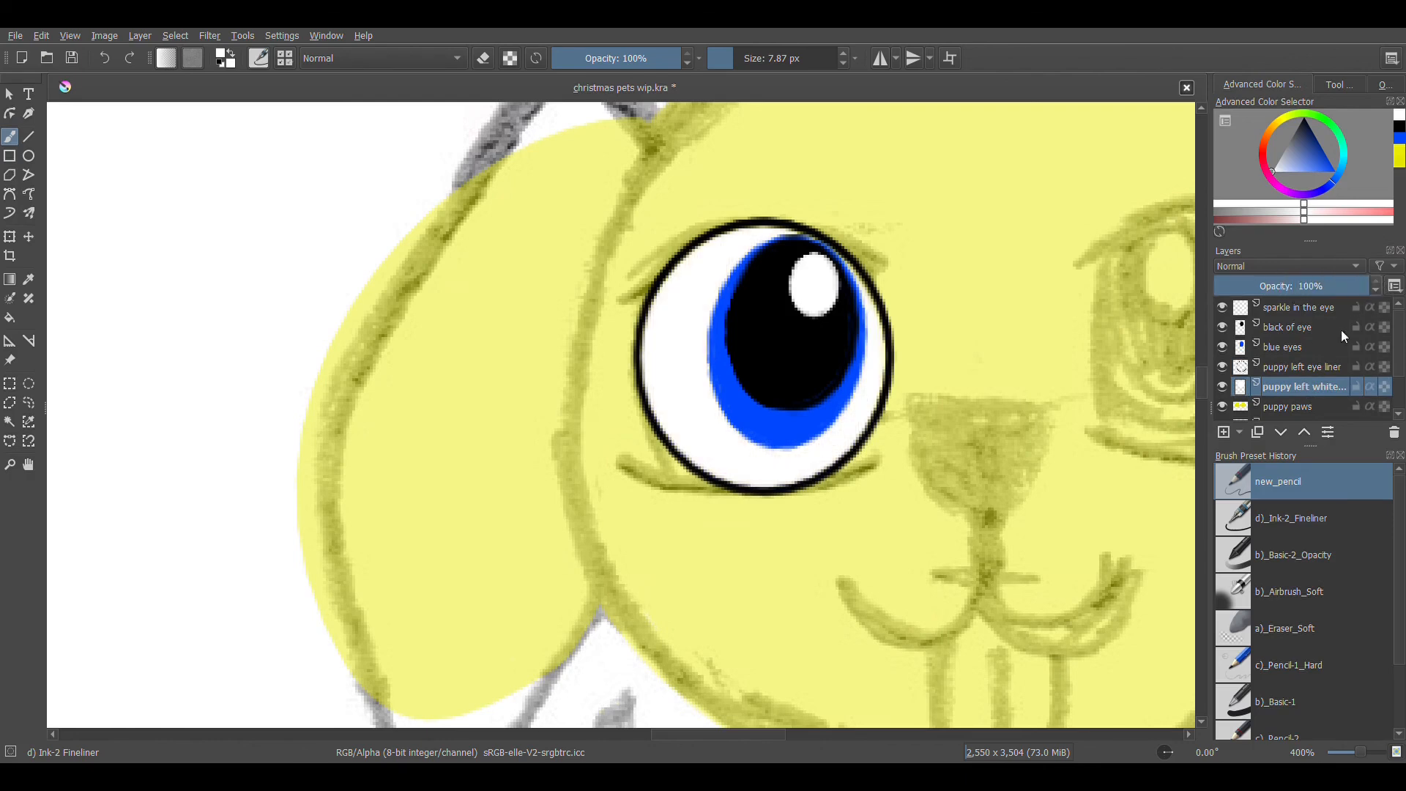
Raise the puppy head layer's opacity to 100% and check the eye against the whole head.
scroll(1351, 353, down, 2)
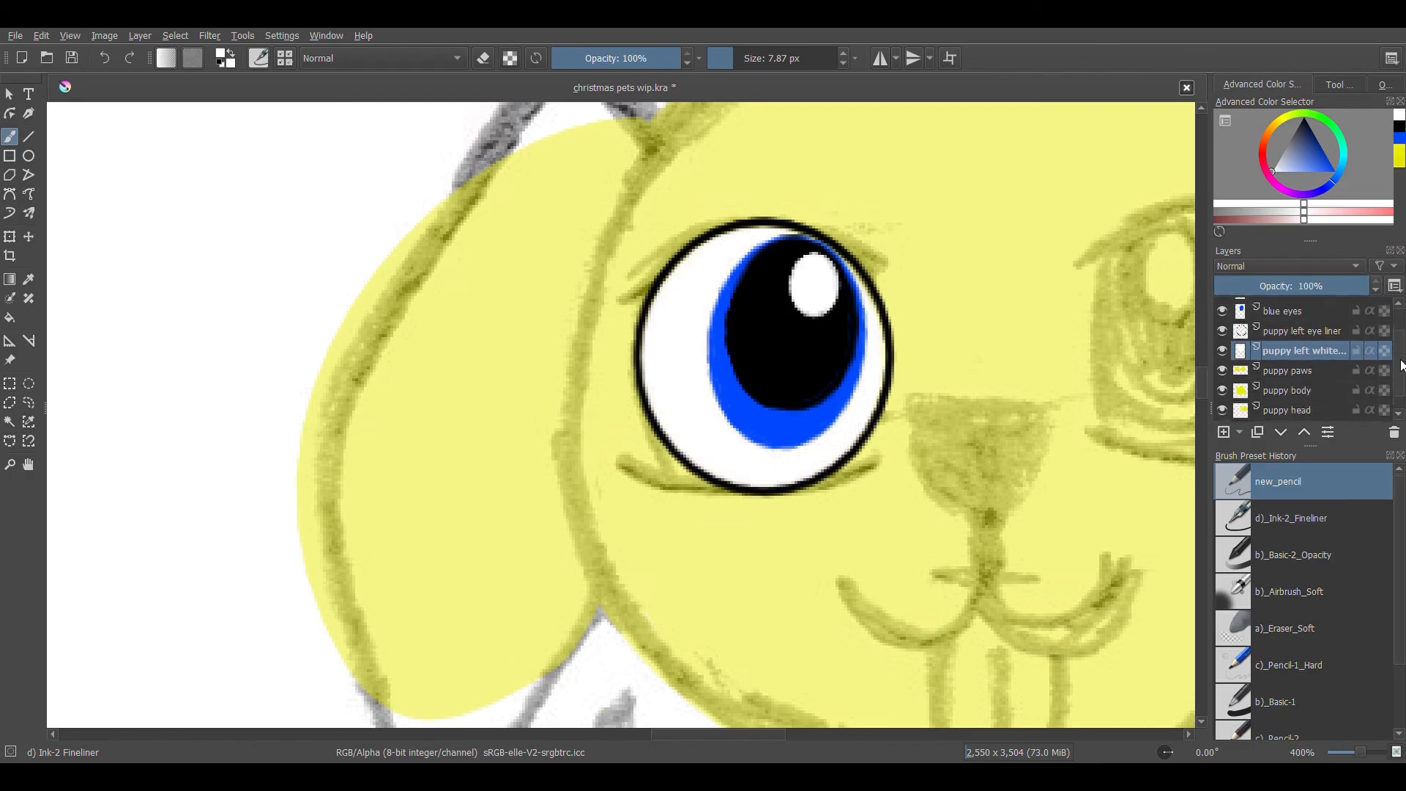
click(1307, 382)
click(1305, 399)
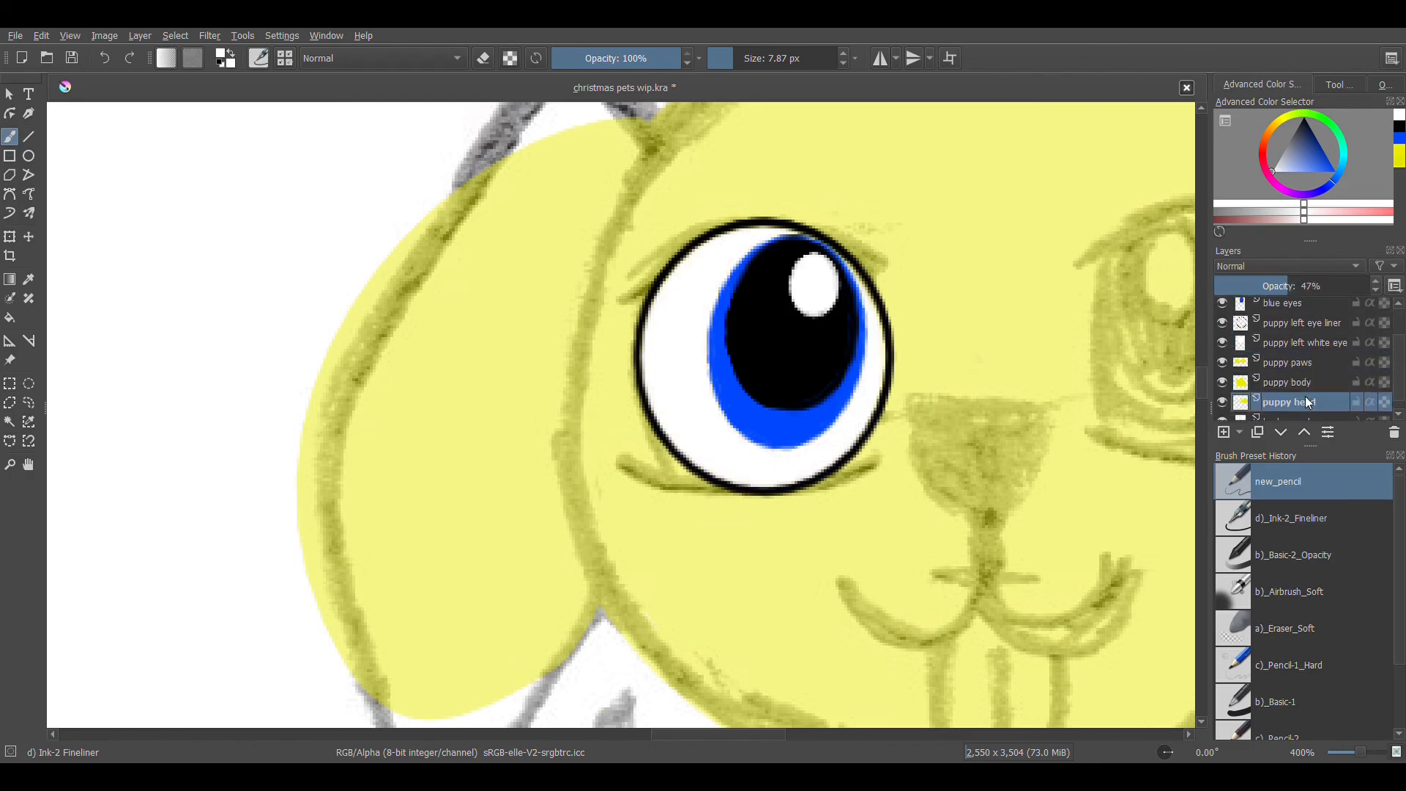
click(1367, 297)
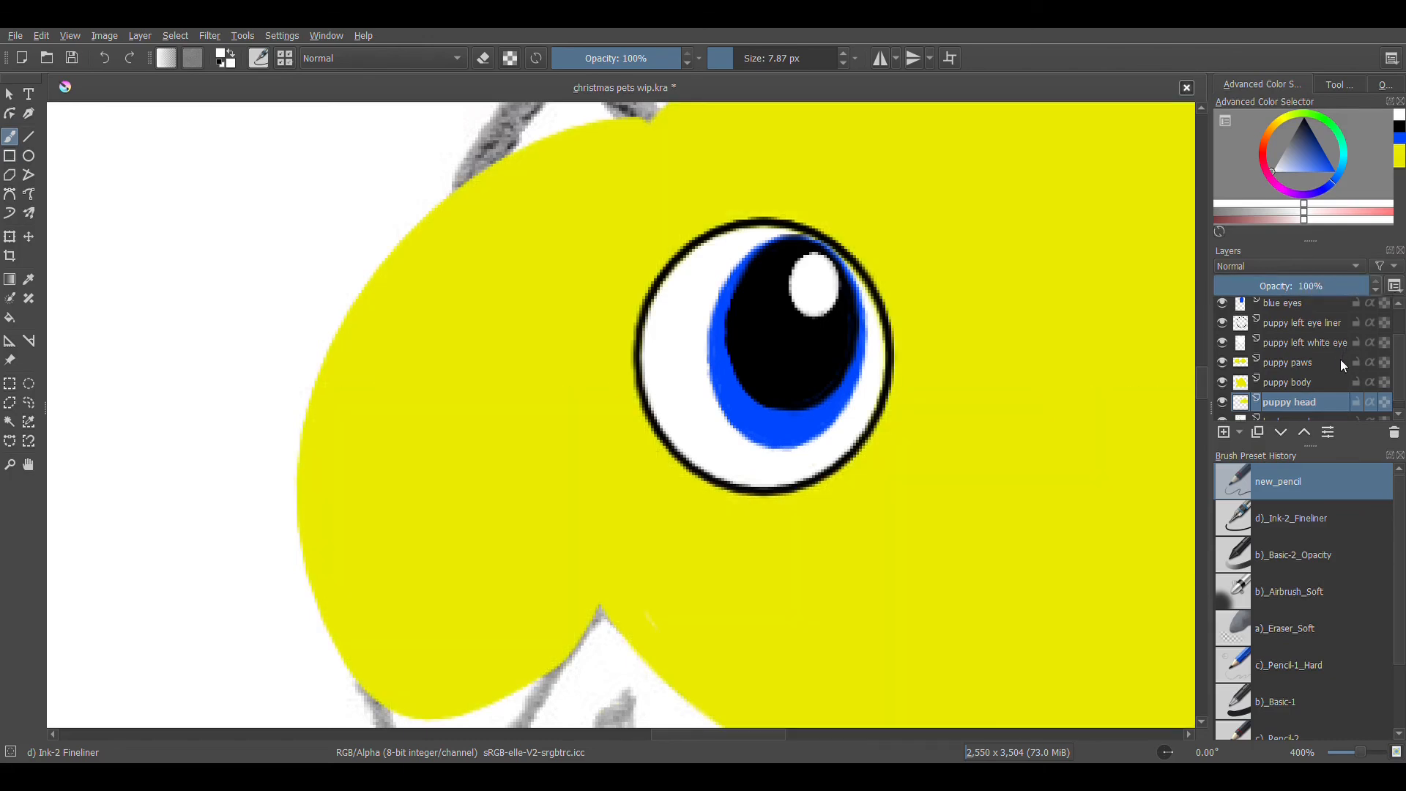
key(minus)
key(minus)
key(minus)
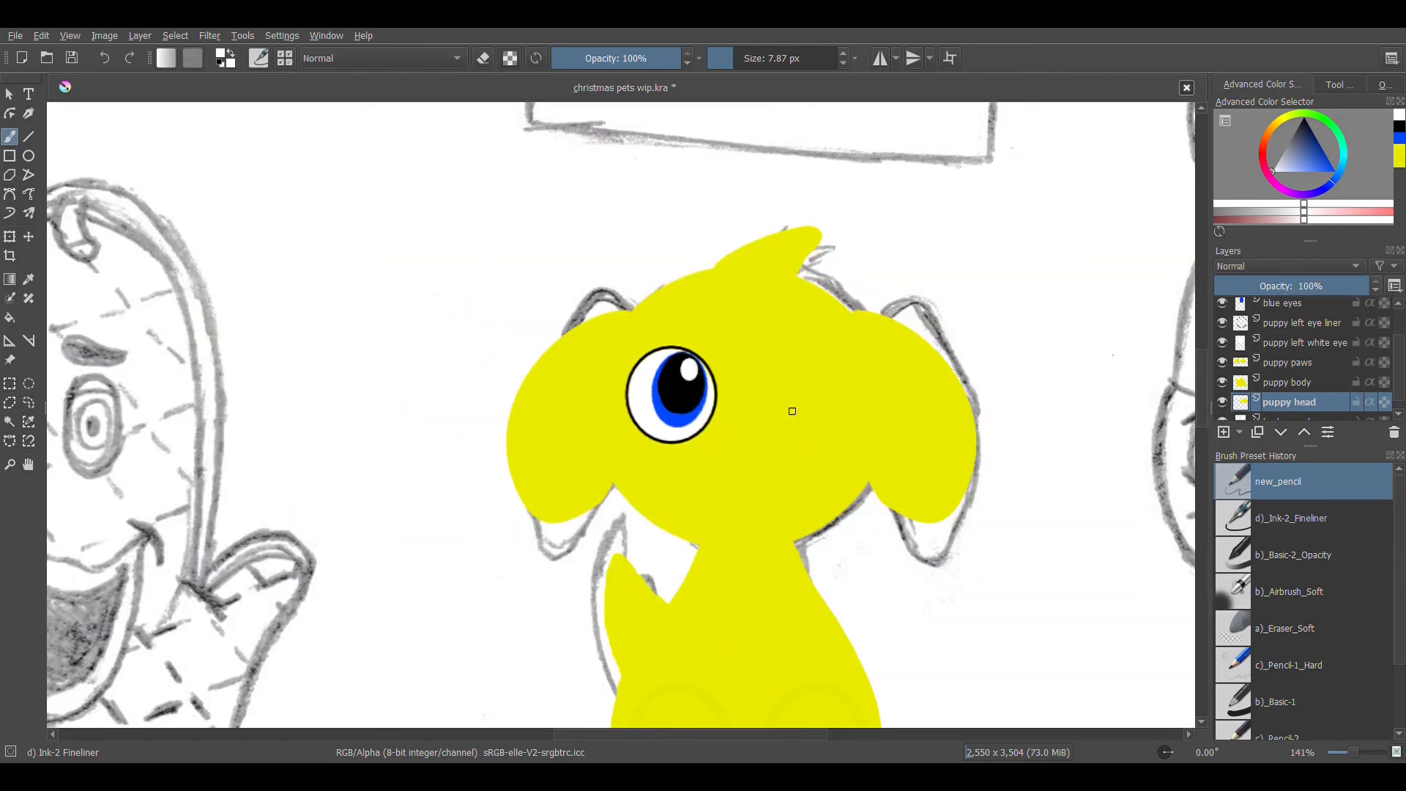
Transform the white highlight on the sparkle in the eye layer into a smaller, rounder shape near the pupil's upper edge.
scroll(1402, 356, up, 2)
click(1302, 327)
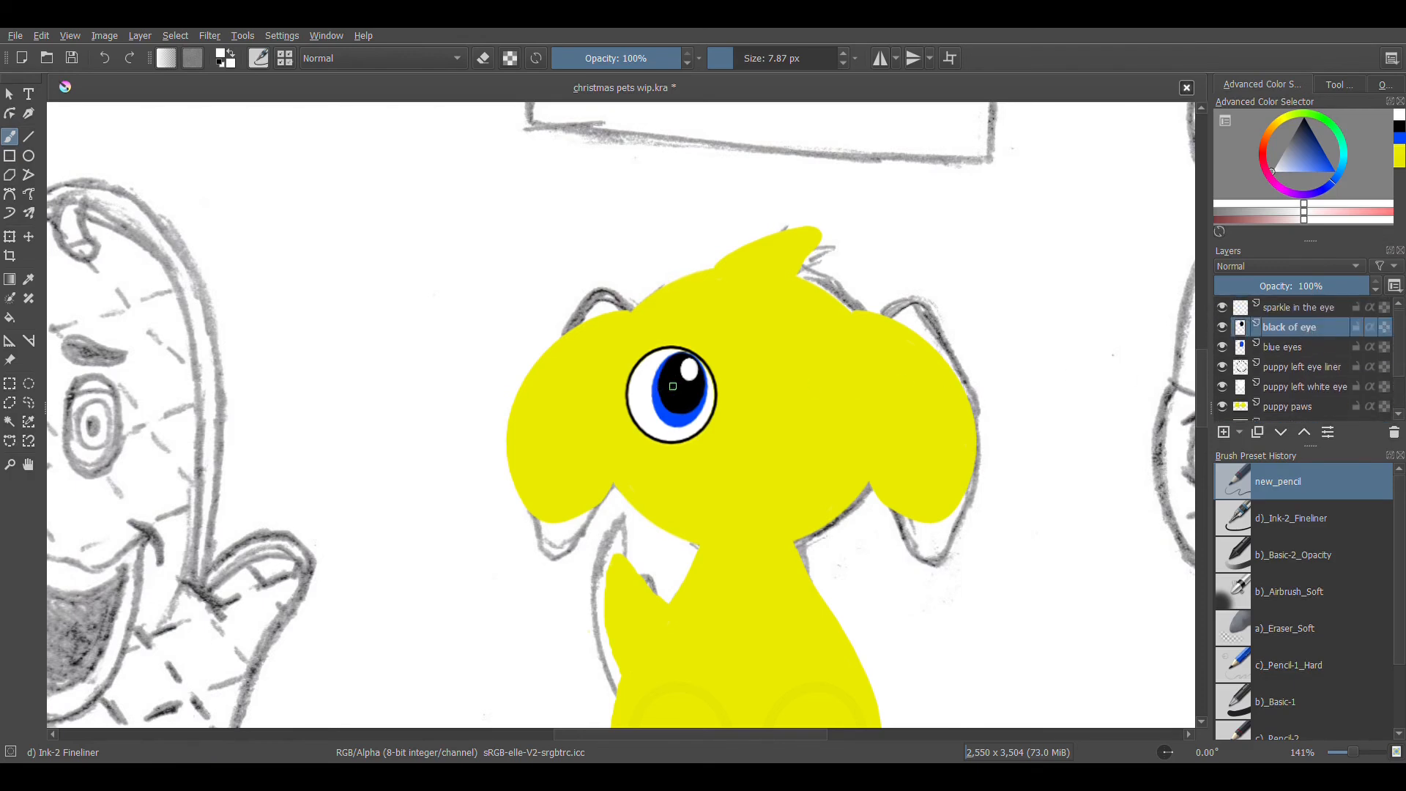
key(ctrl+t)
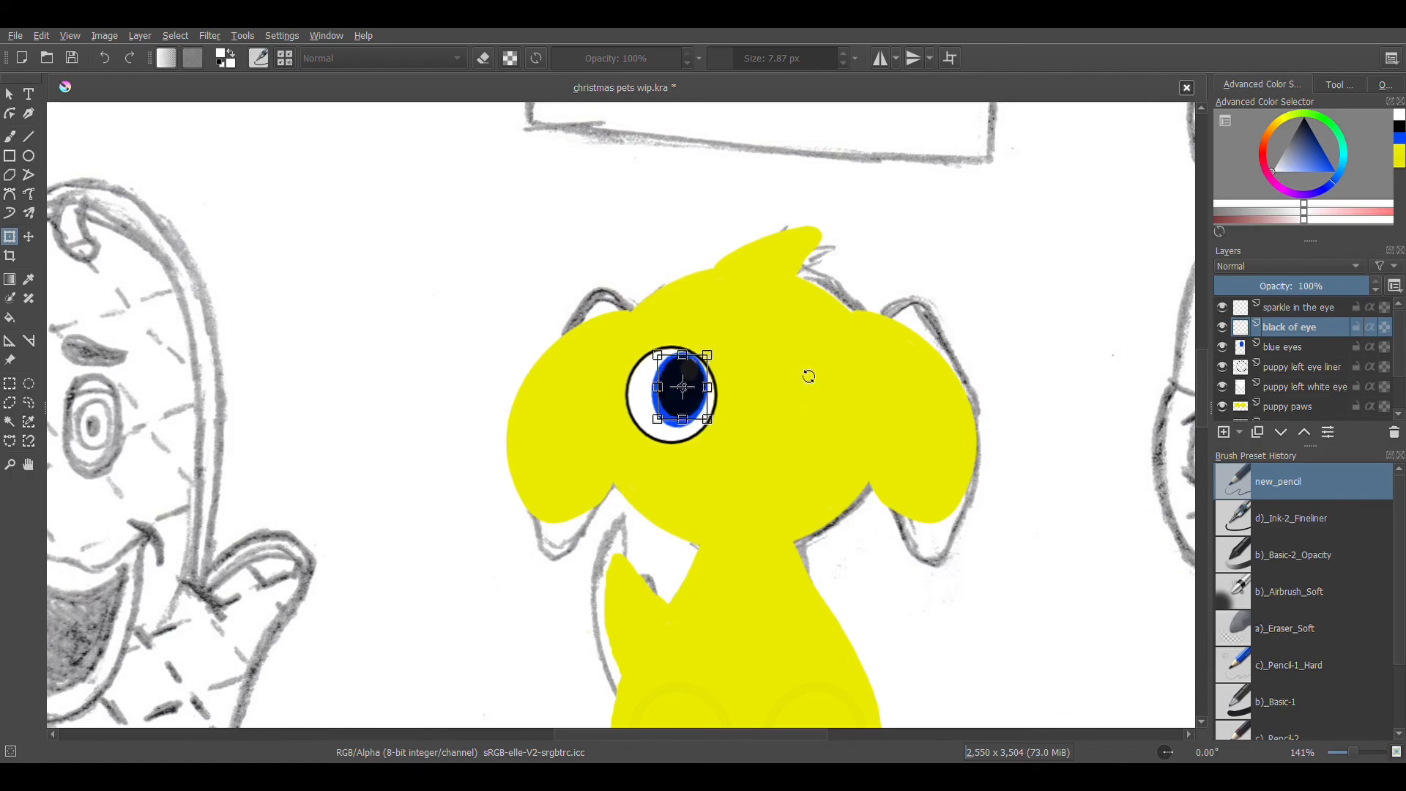
click(1287, 313)
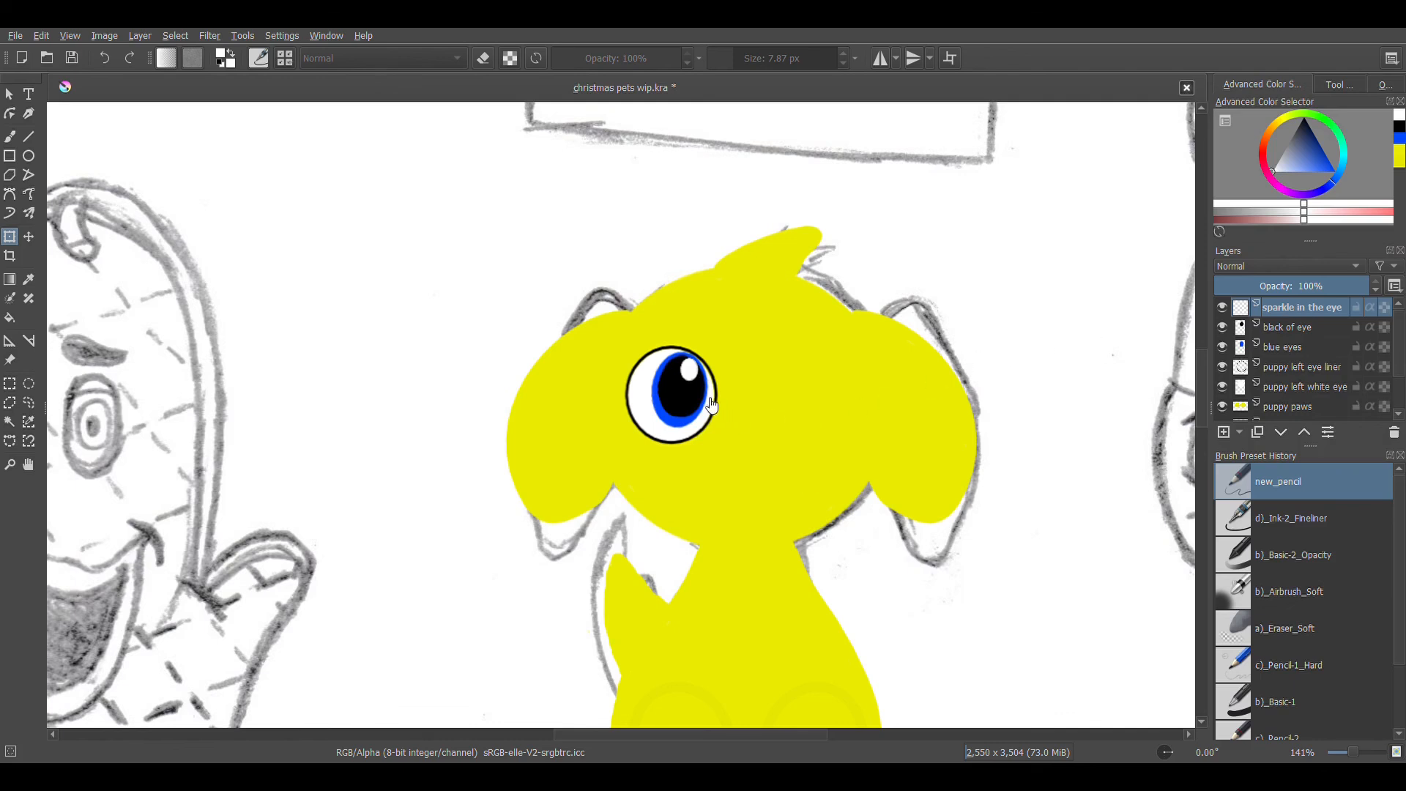
click(698, 375)
drag(701, 383, 700, 378)
click(10, 138)
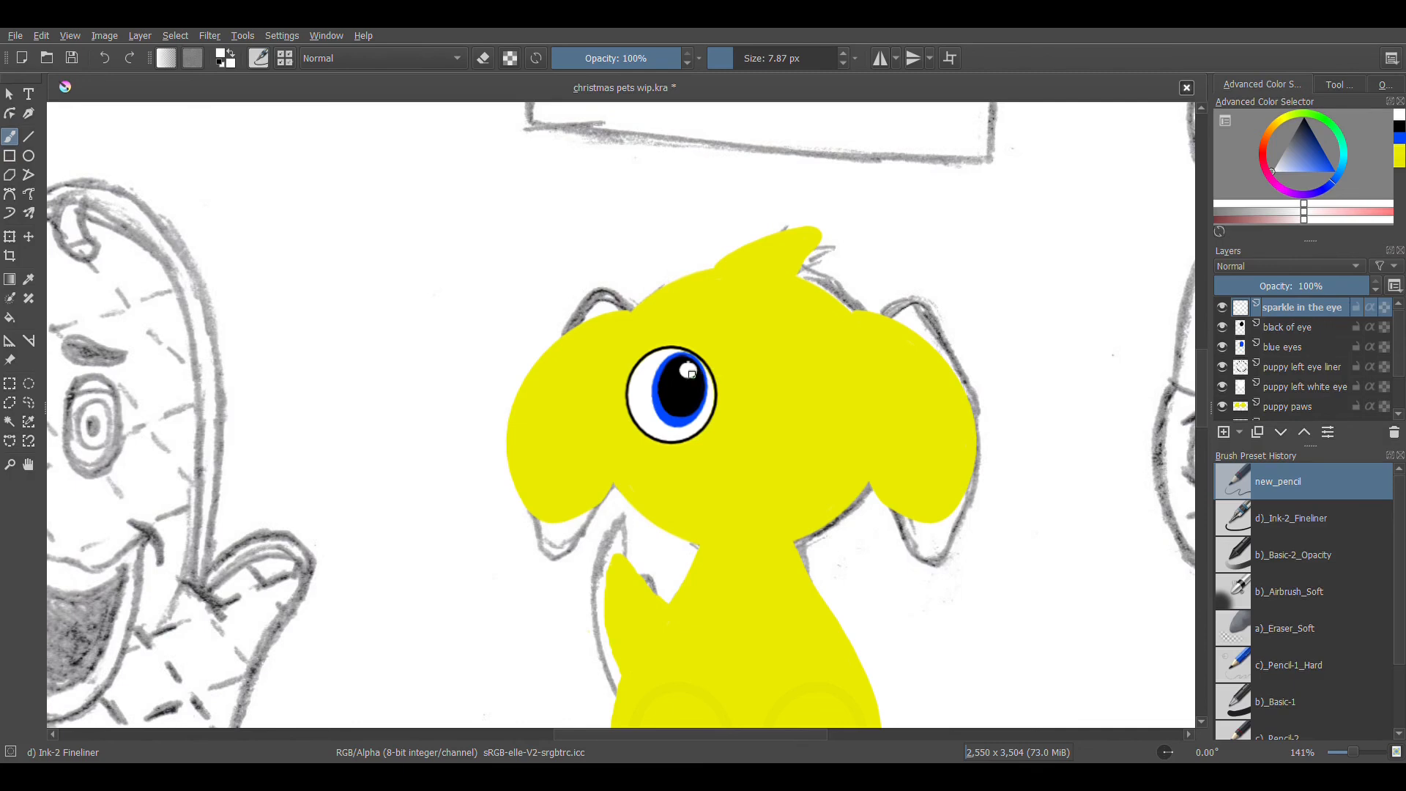
Nudge the white sparkle slightly upward inside the black pupil.
key(ctrl+t)
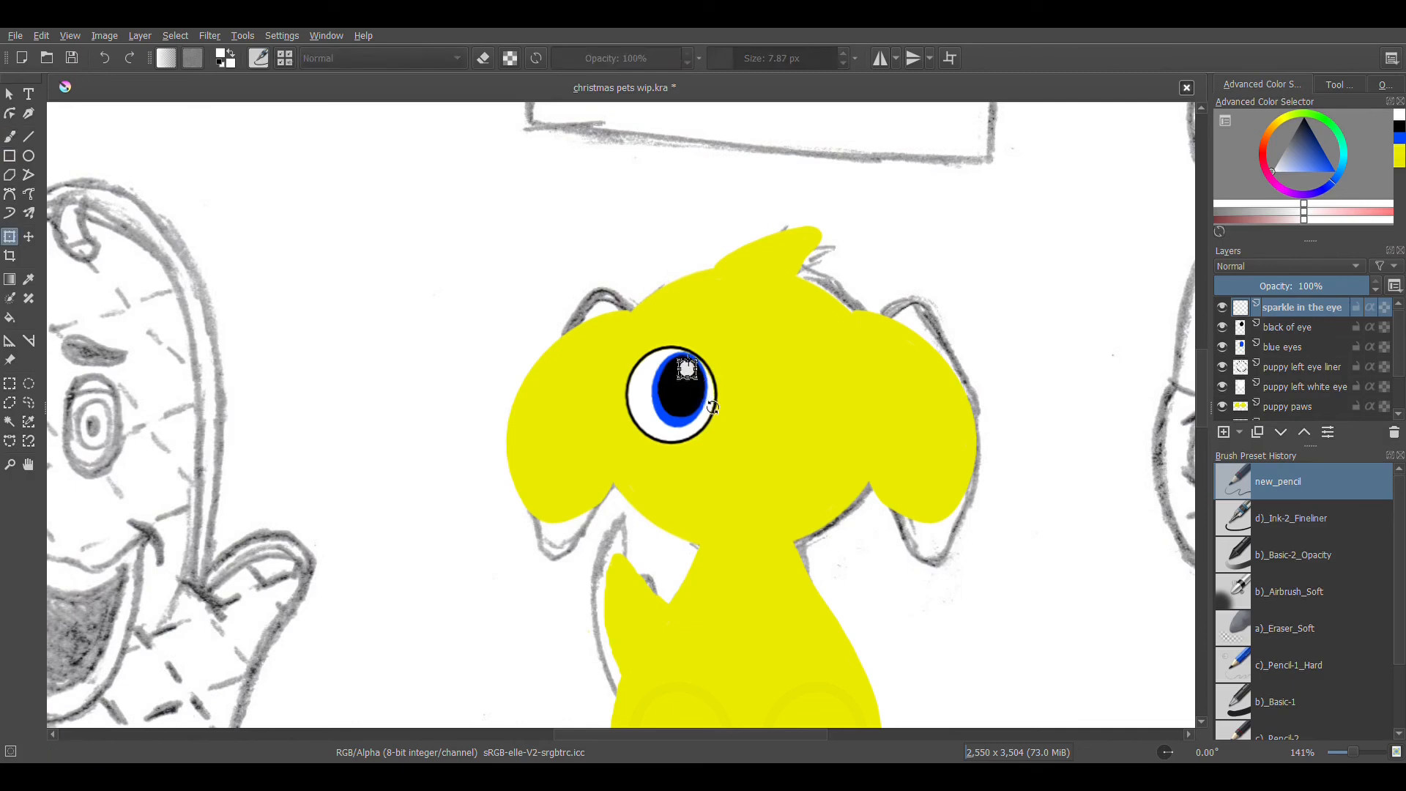
click(6, 141)
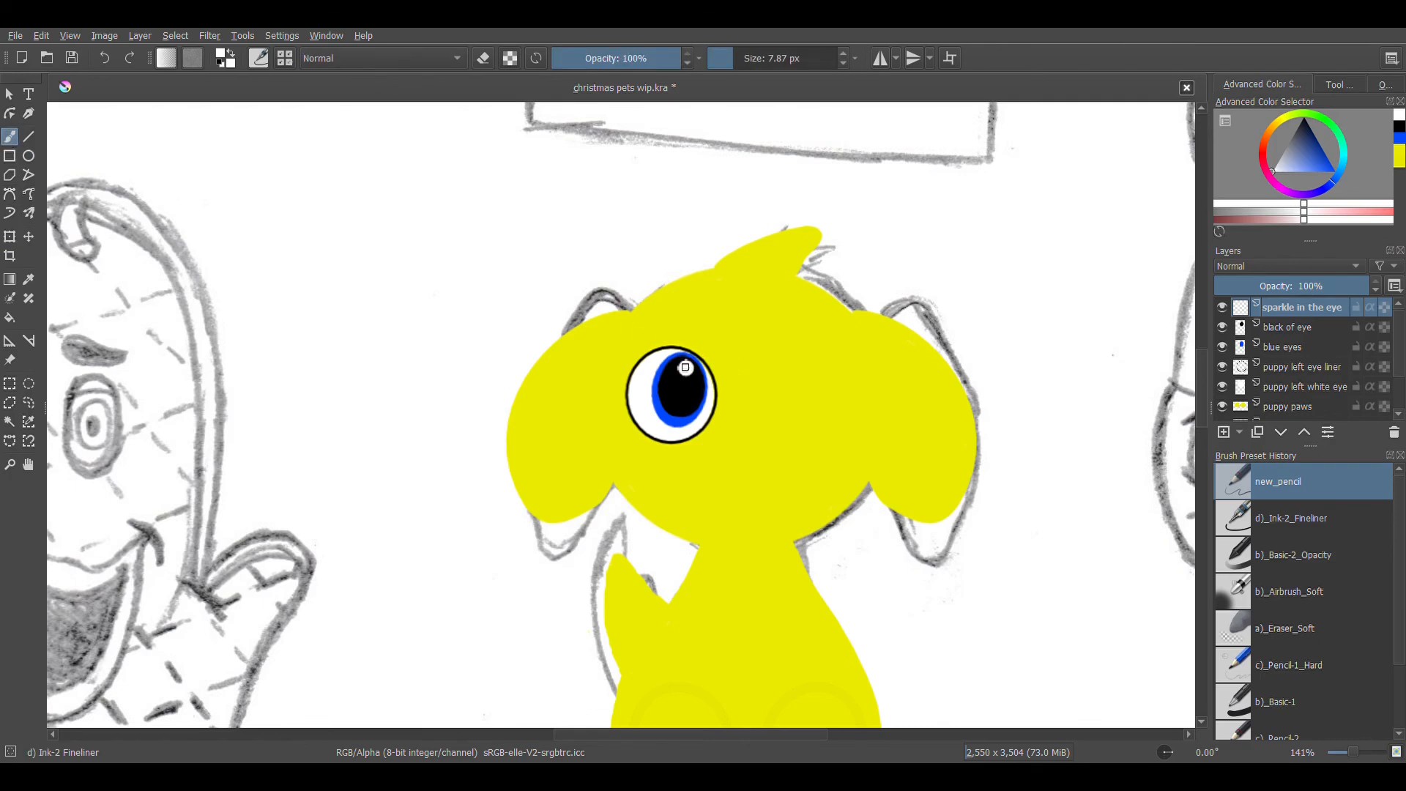
key(ctrl+t)
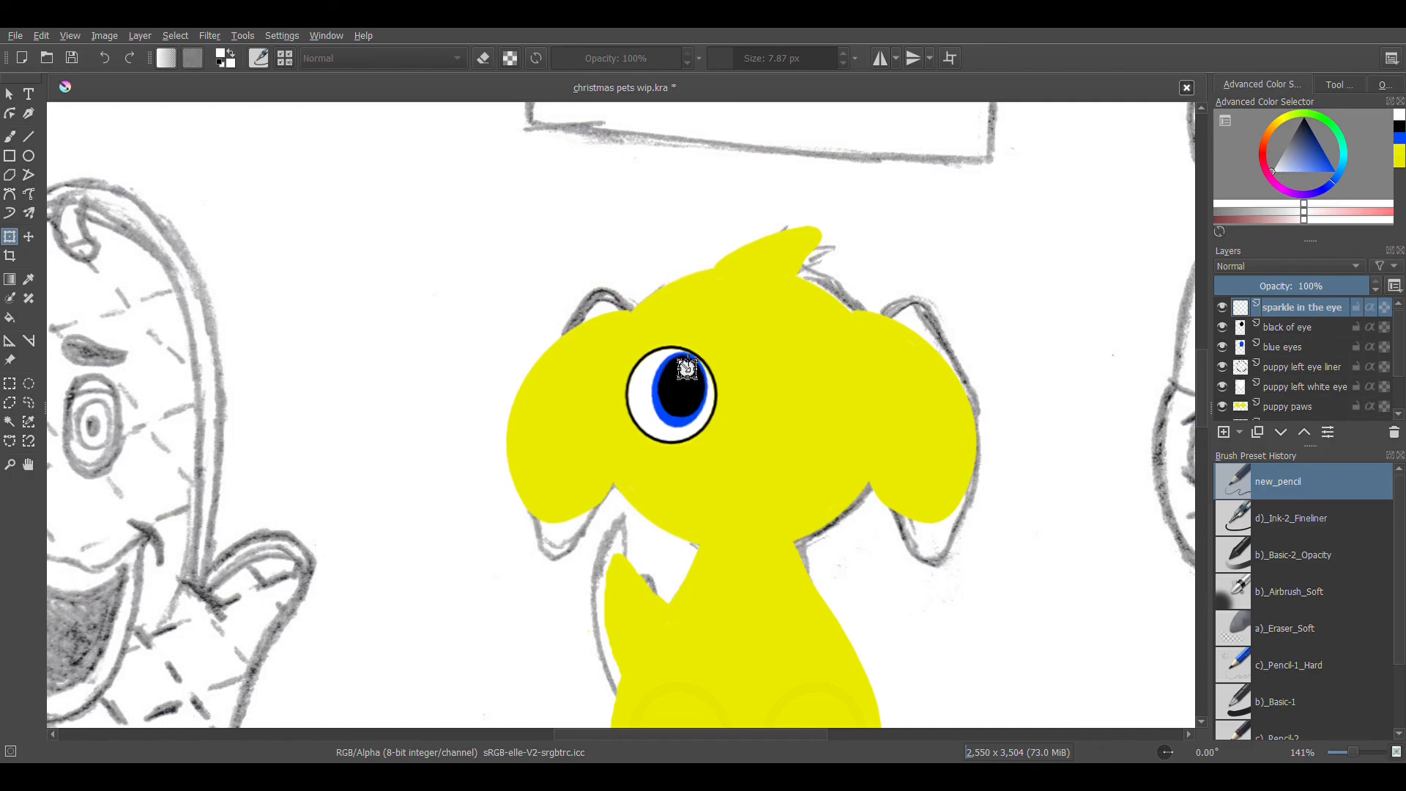
drag(684, 366, 675, 357)
click(10, 137)
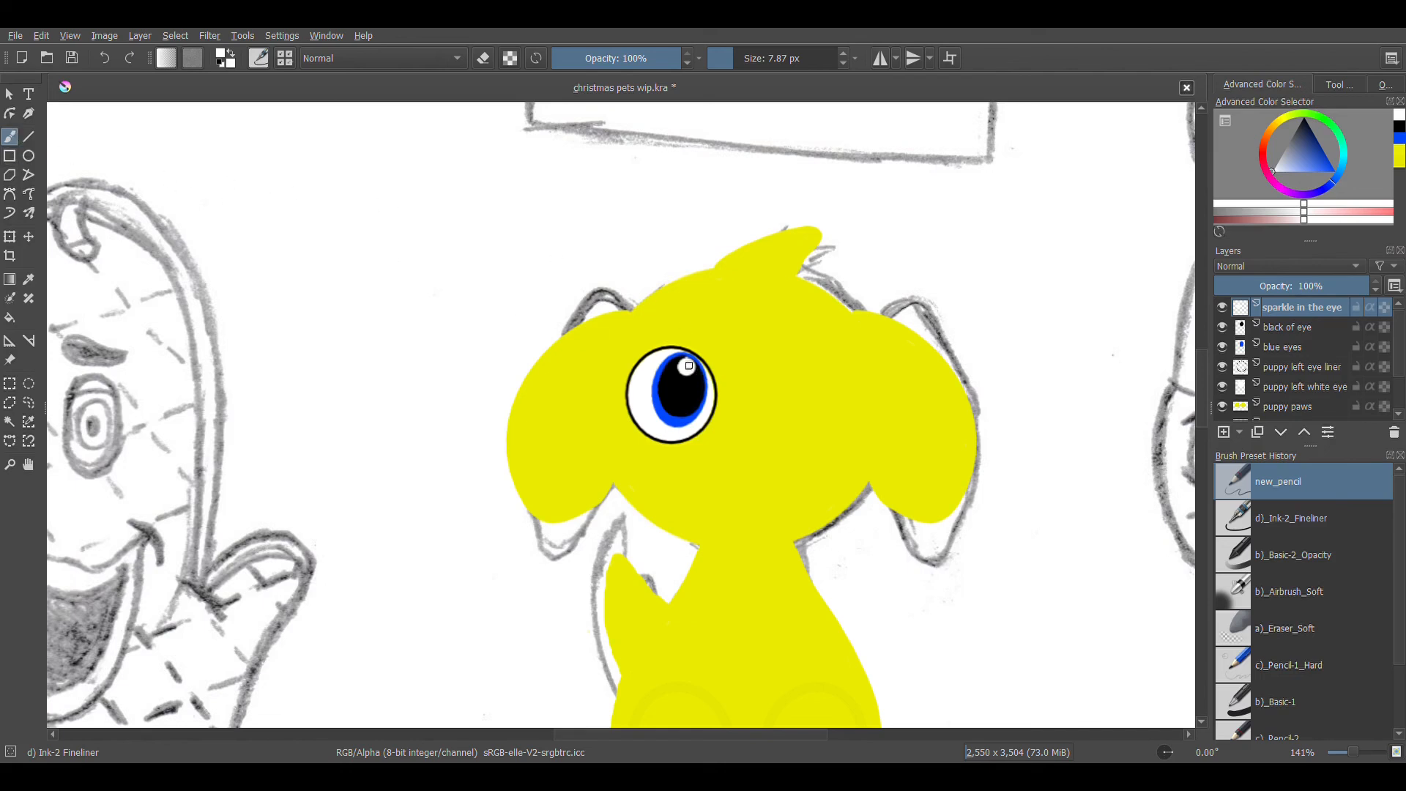
Stretch the sparkle's upper edge slightly upward to even out its round shape.
key(plus)
key(plus)
key(plus)
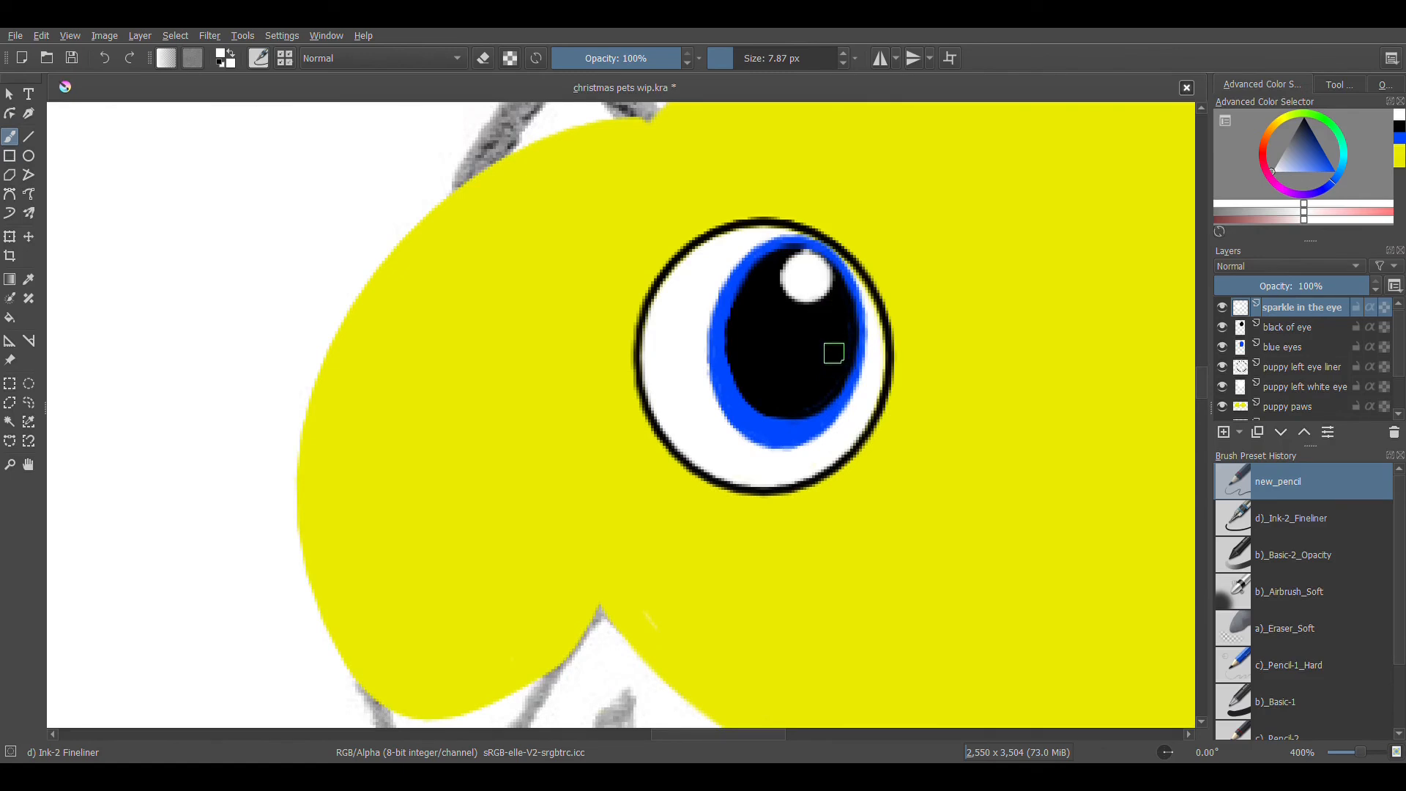
drag(900, 292, 858, 401)
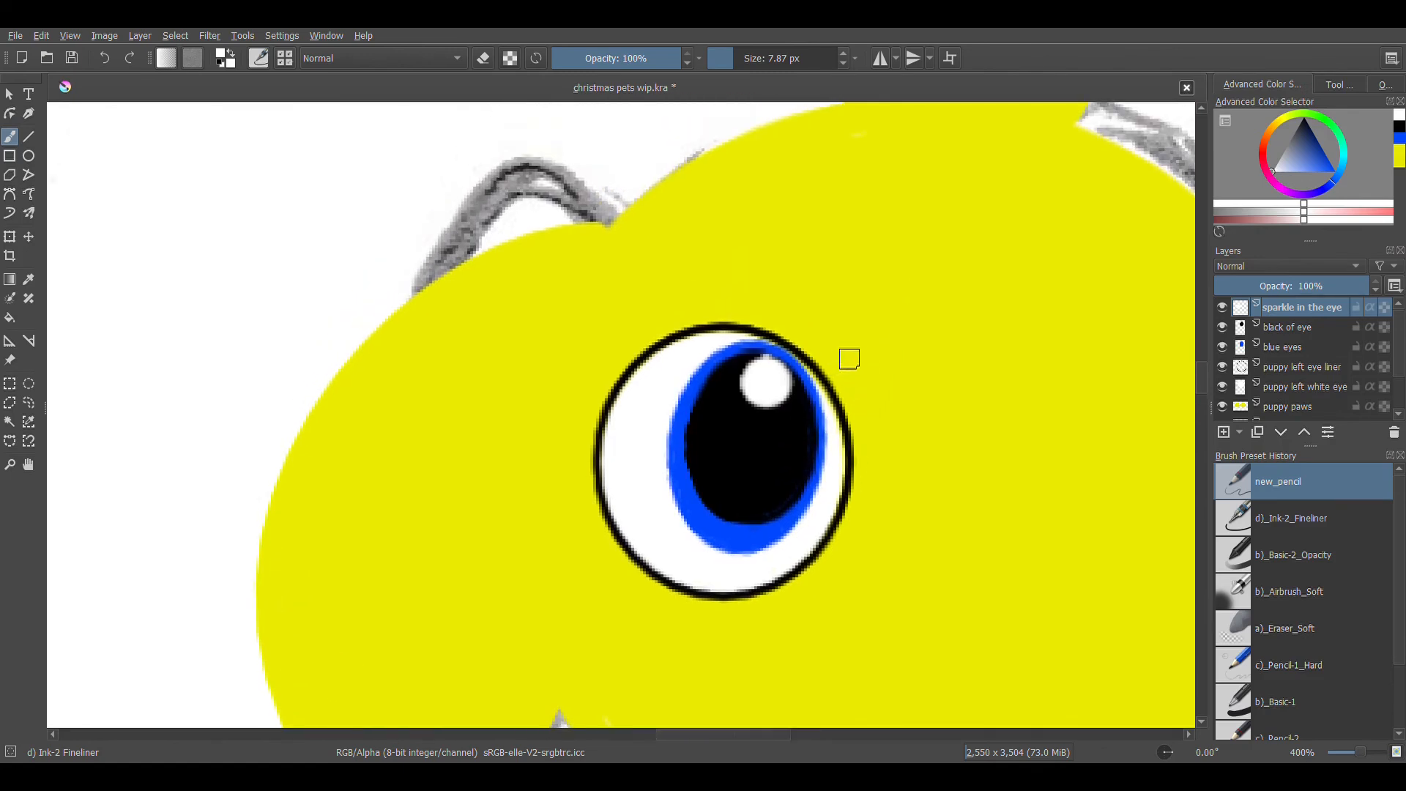
key(ctrl+t)
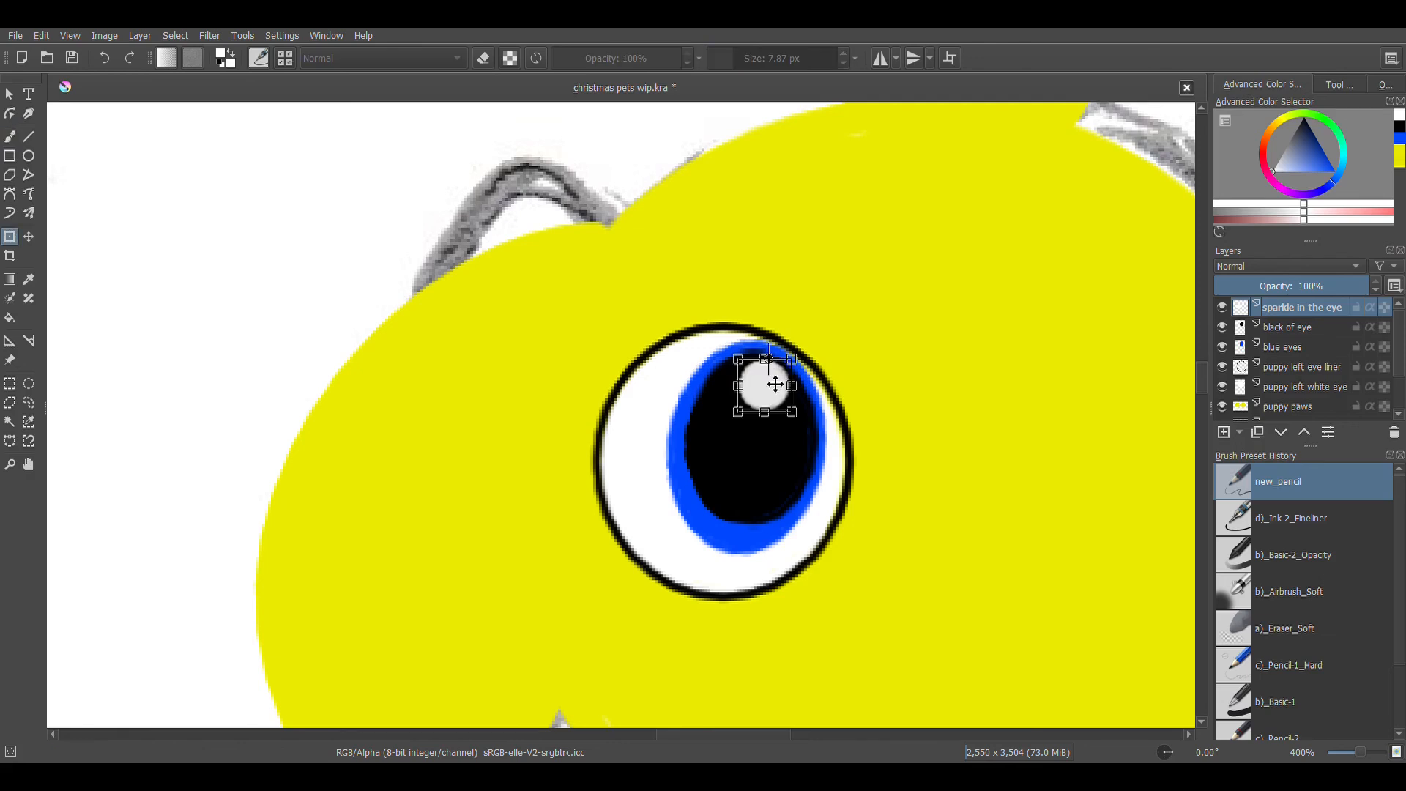
drag(765, 364, 766, 361)
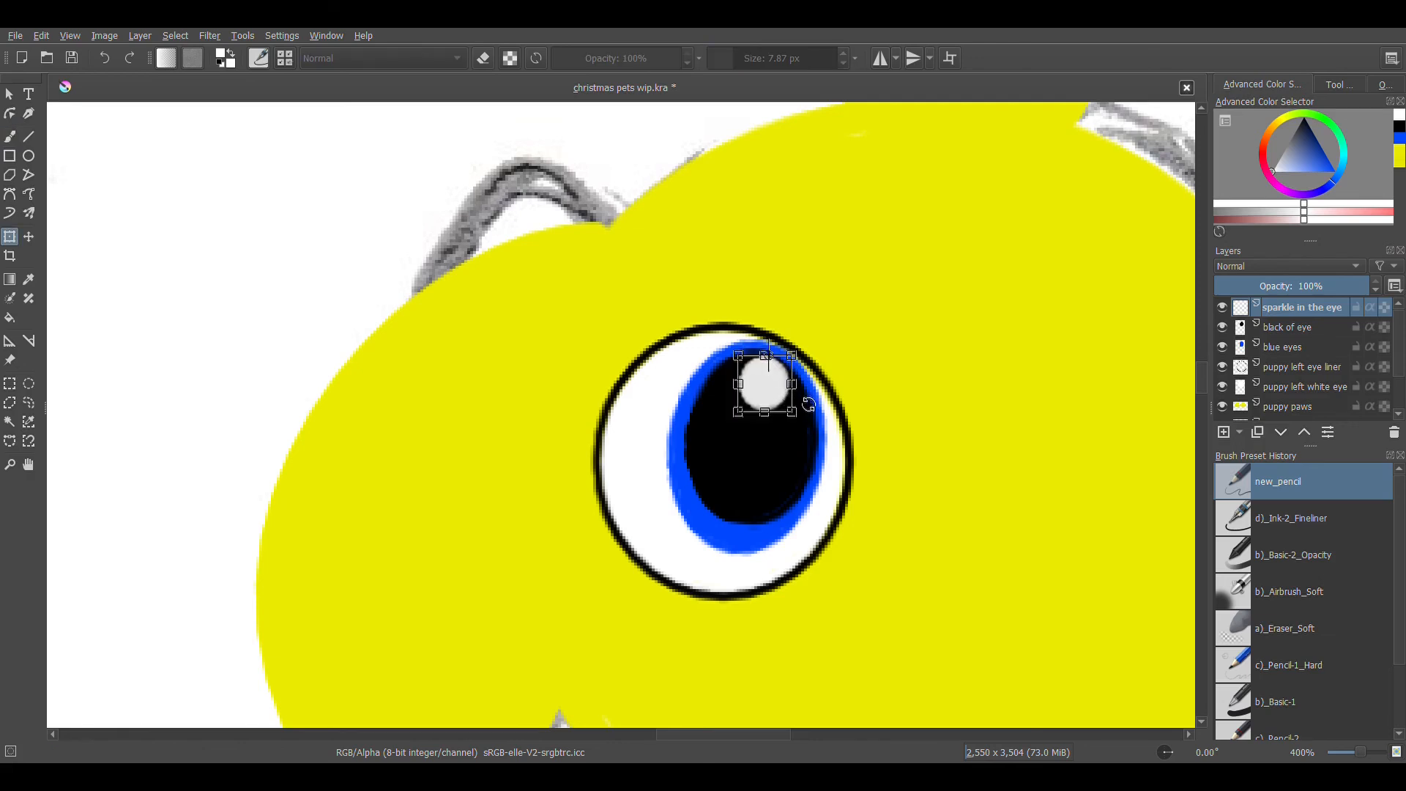
click(9, 136)
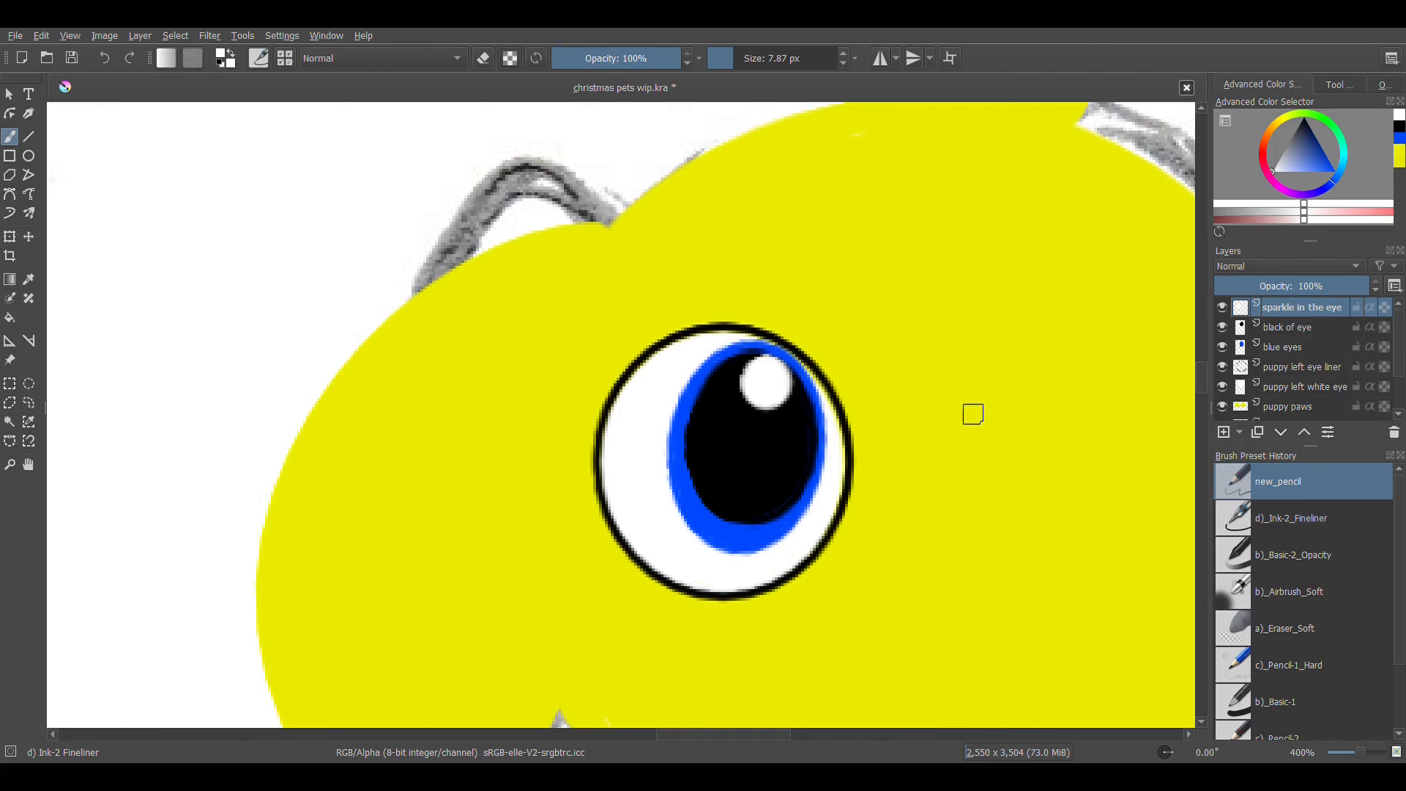
scroll(973, 414, down, 5)
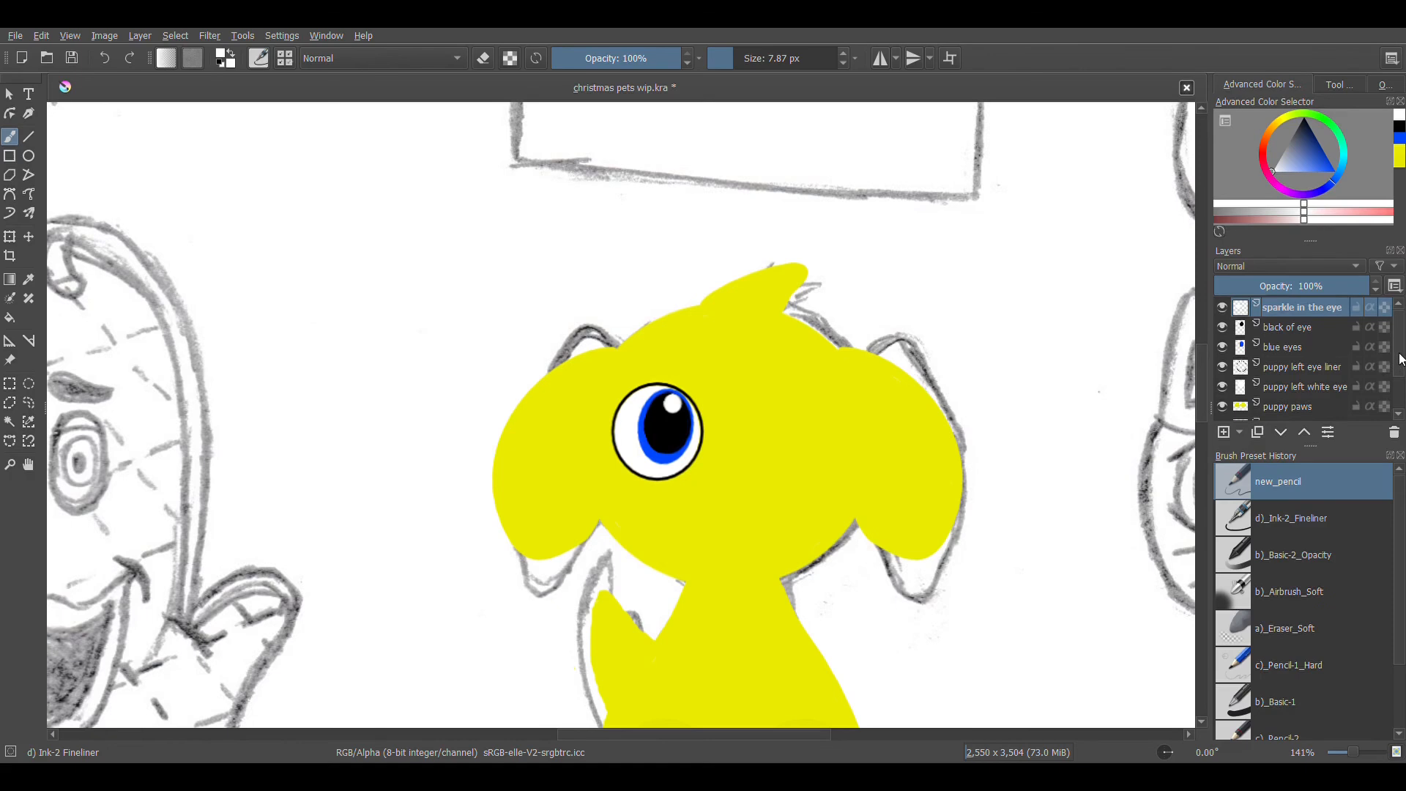
Hide and show the background and puppy head layers in turn to compare the finished eye with the sketch underneath.
scroll(1377, 366, down, 1)
click(1307, 410)
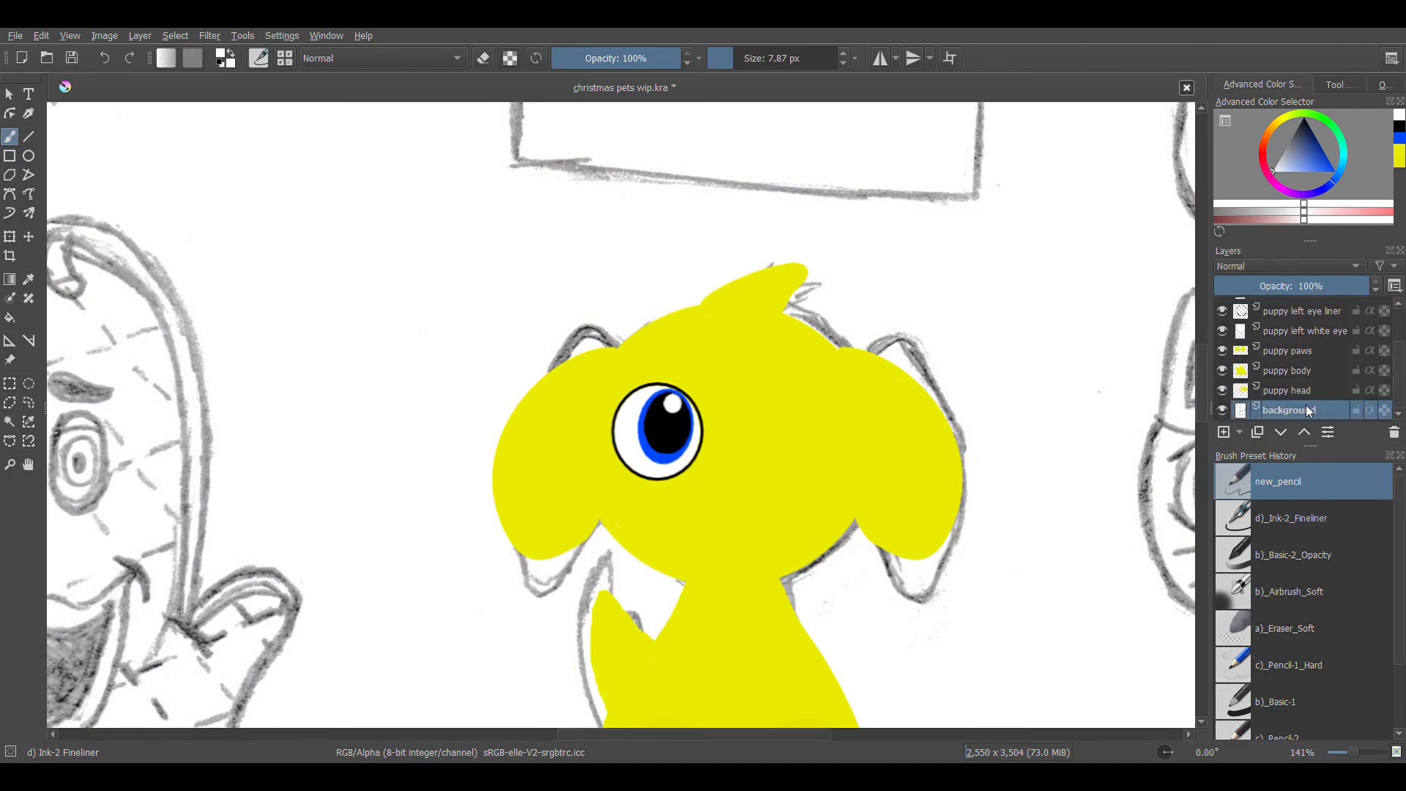
click(1222, 411)
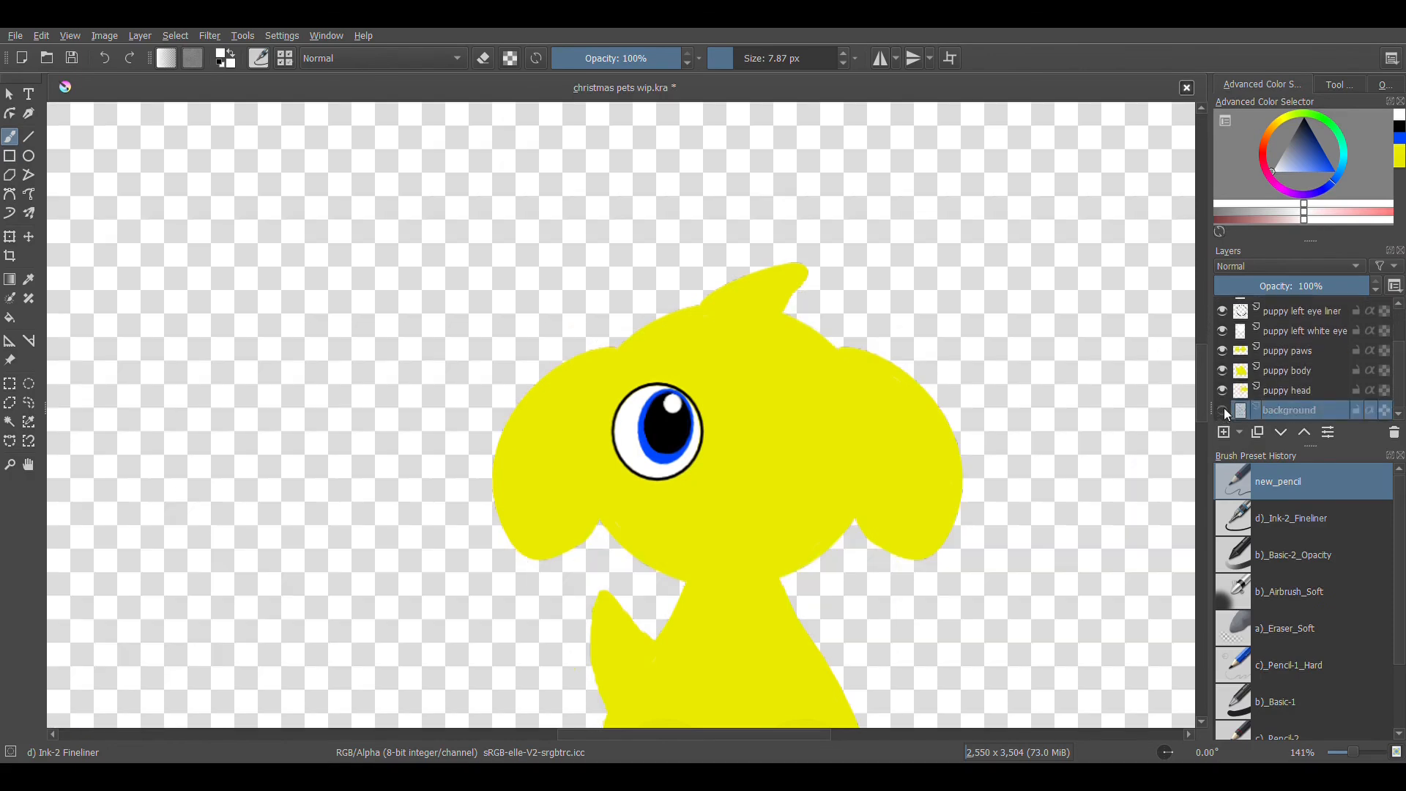
click(1223, 410)
click(1224, 389)
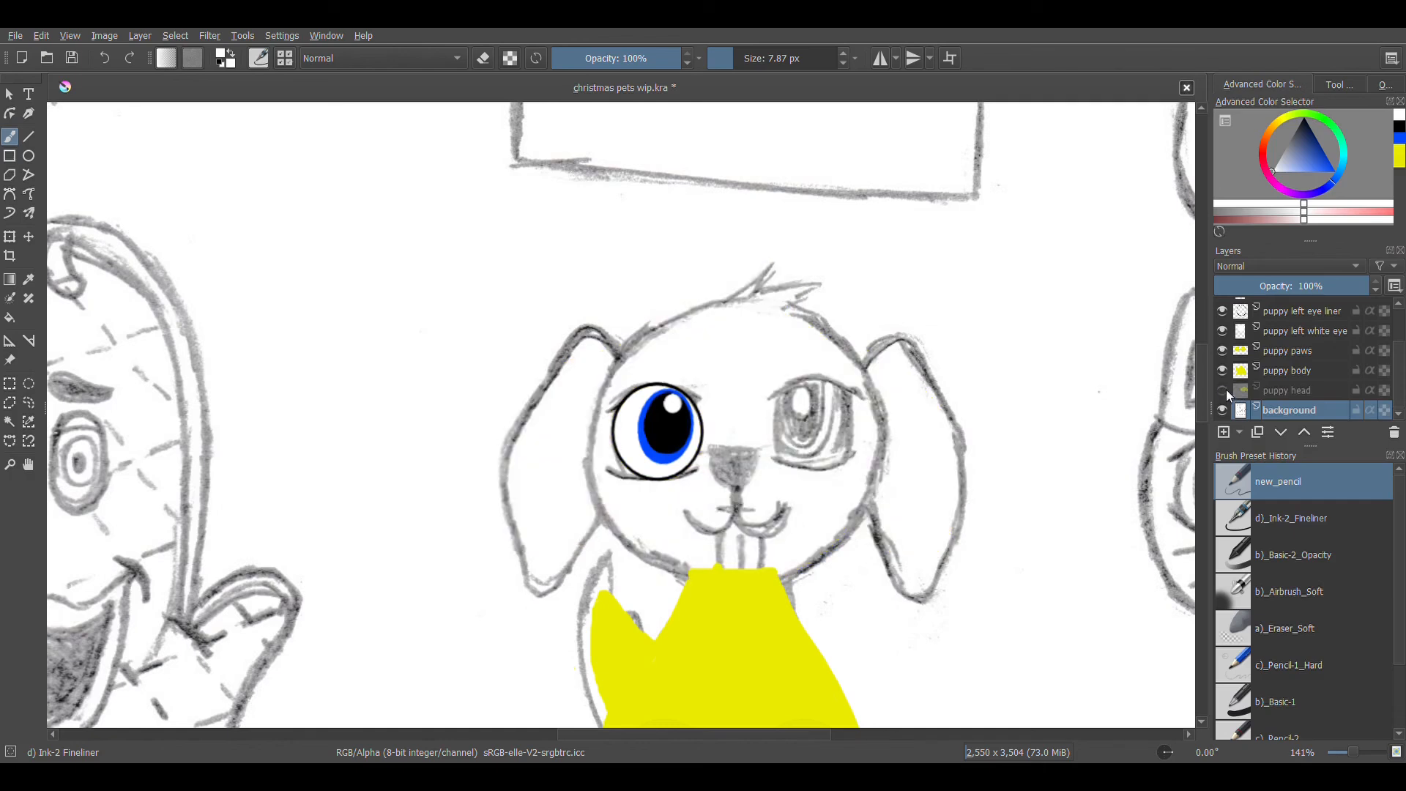
click(1226, 389)
click(1228, 388)
click(1228, 388)
click(1237, 392)
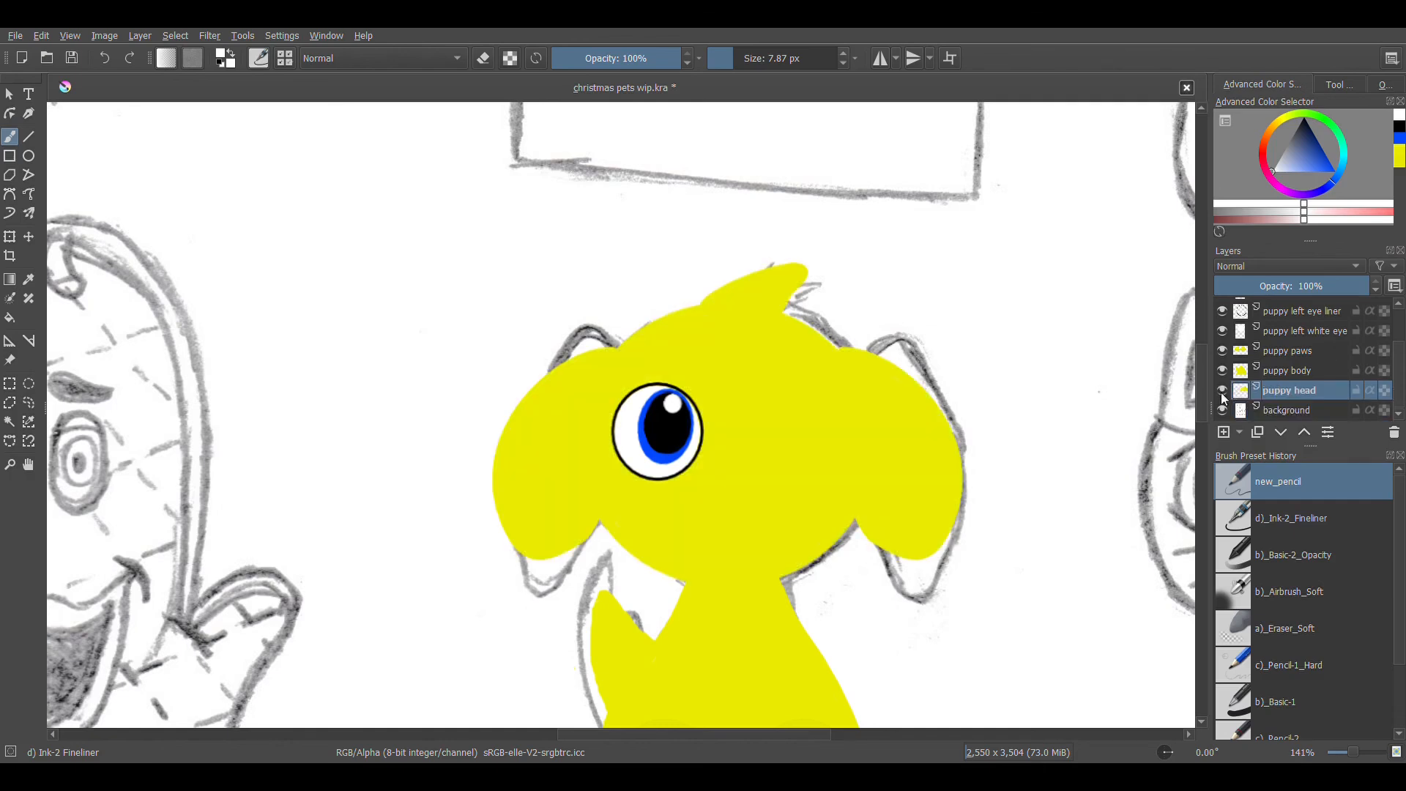
click(1223, 392)
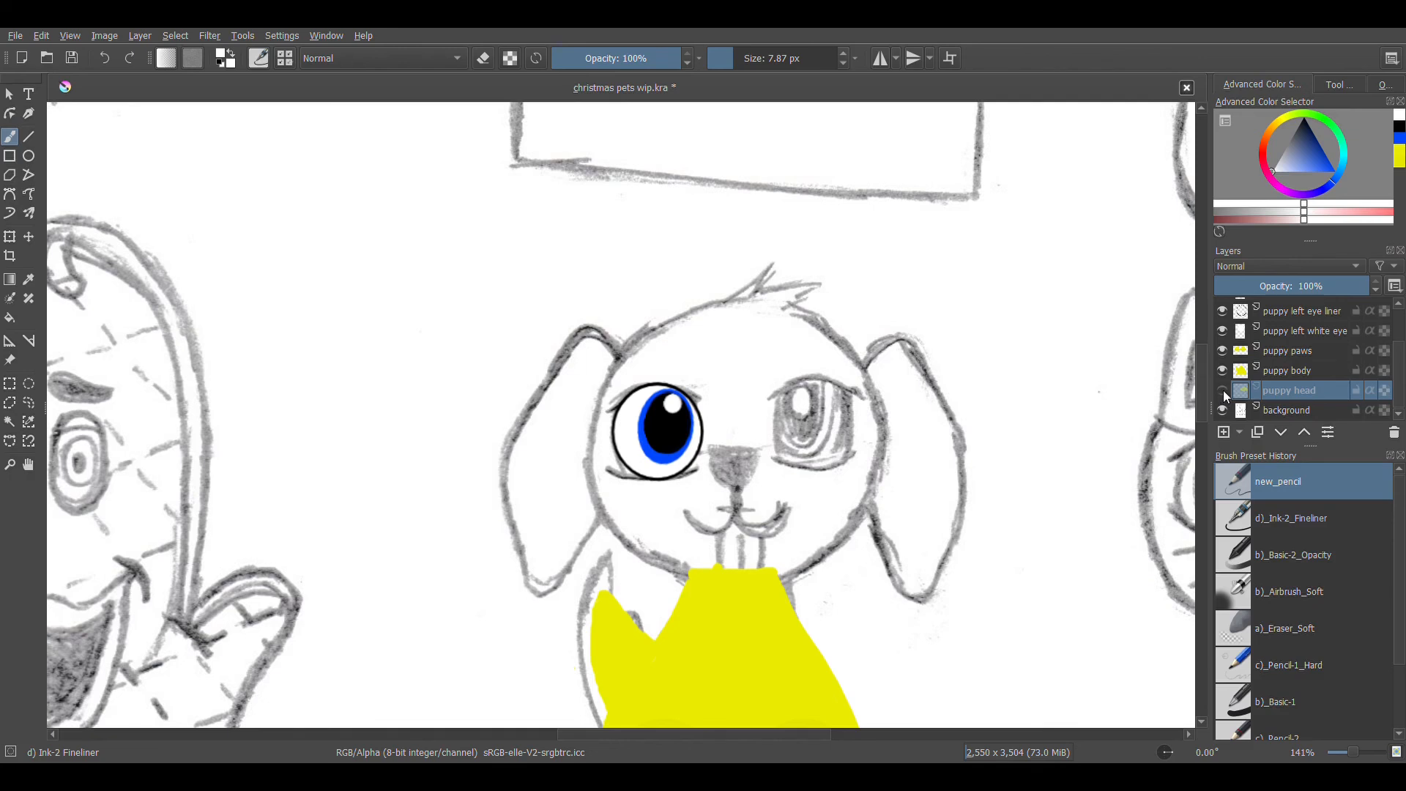
click(1225, 389)
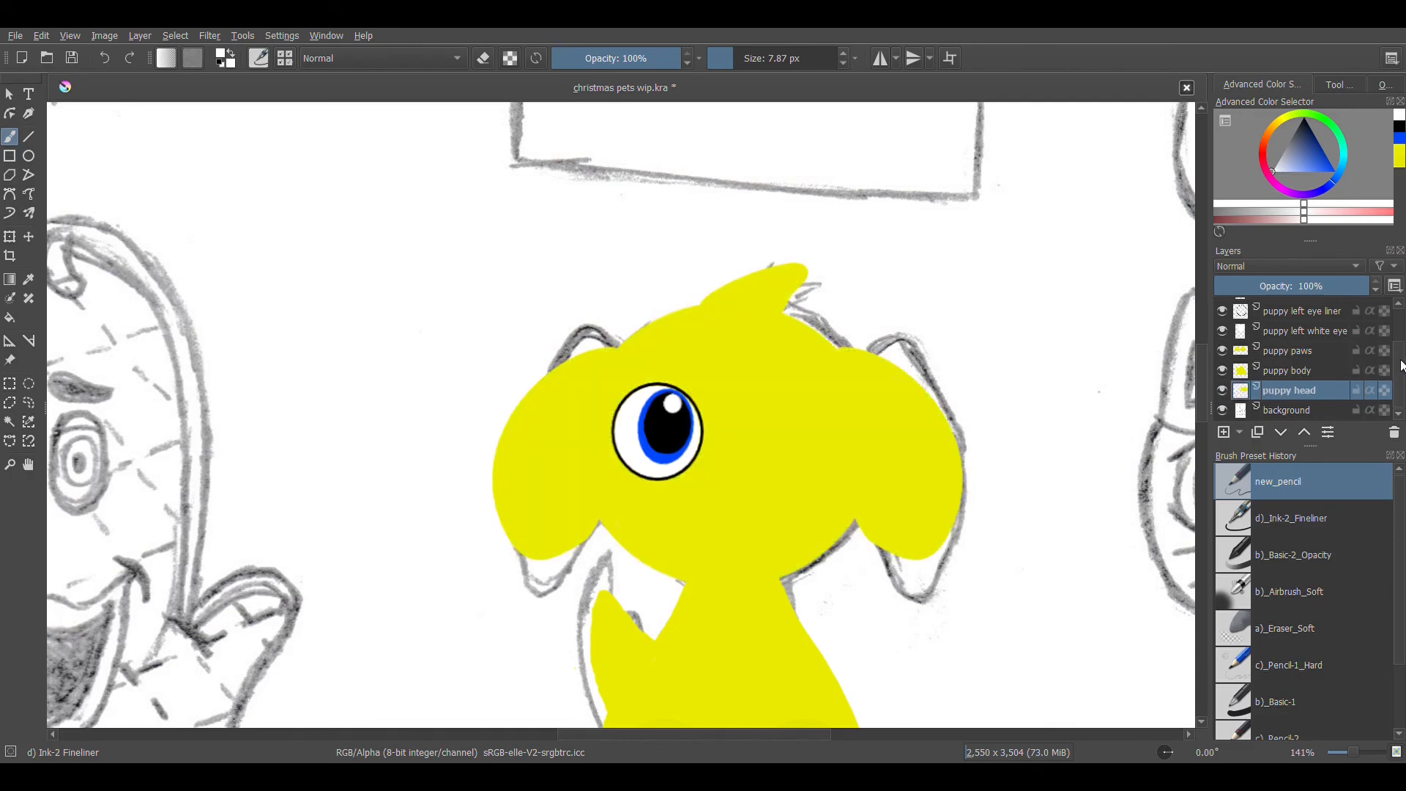
scroll(1401, 372, up, 2)
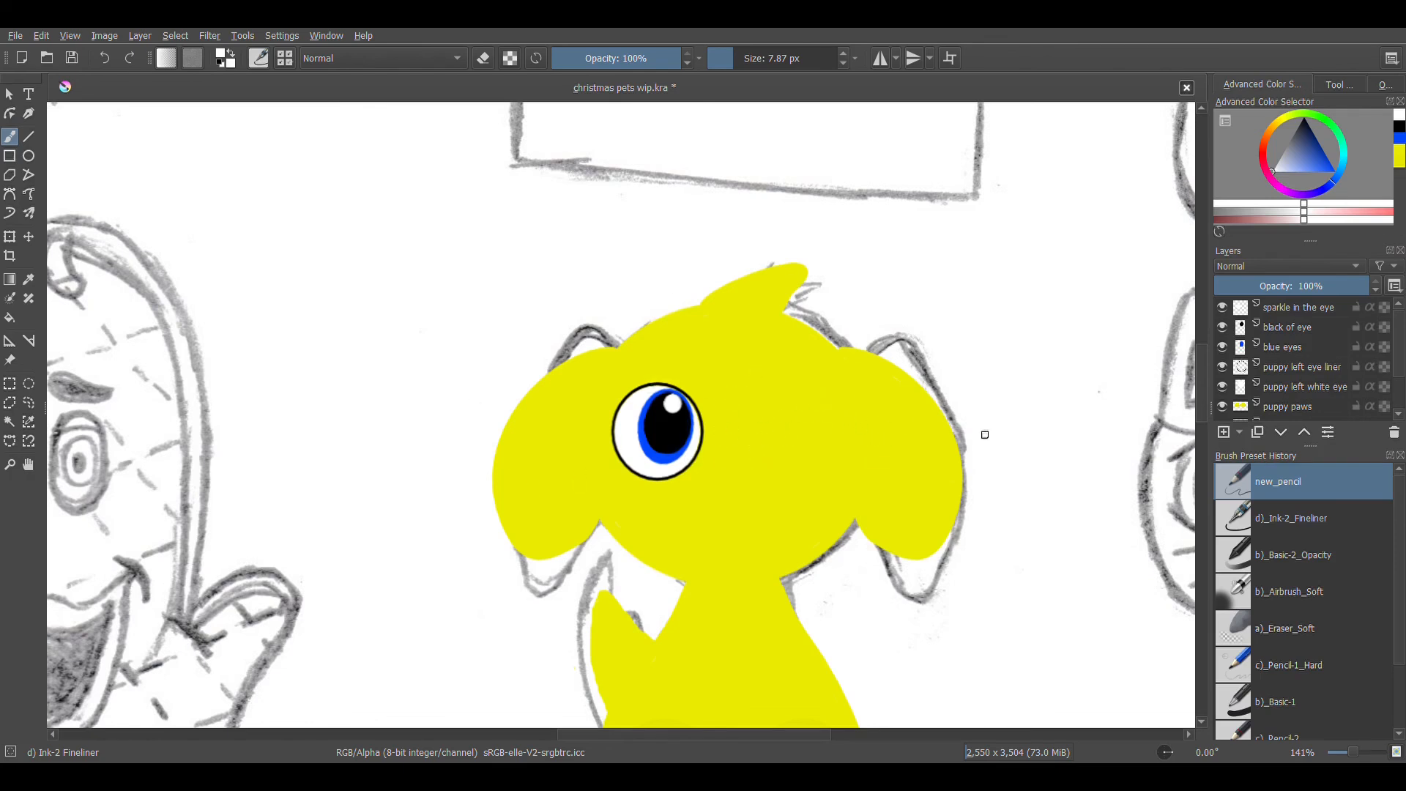
Try placing a duplicate of the blue eyes layer where the right eye belongs and narrowing the copied iris slightly.
mouse_move(1400, 339)
mouse_down()
mouse_move(1403, 357)
mouse_move(1405, 317)
mouse_up()
click(1285, 347)
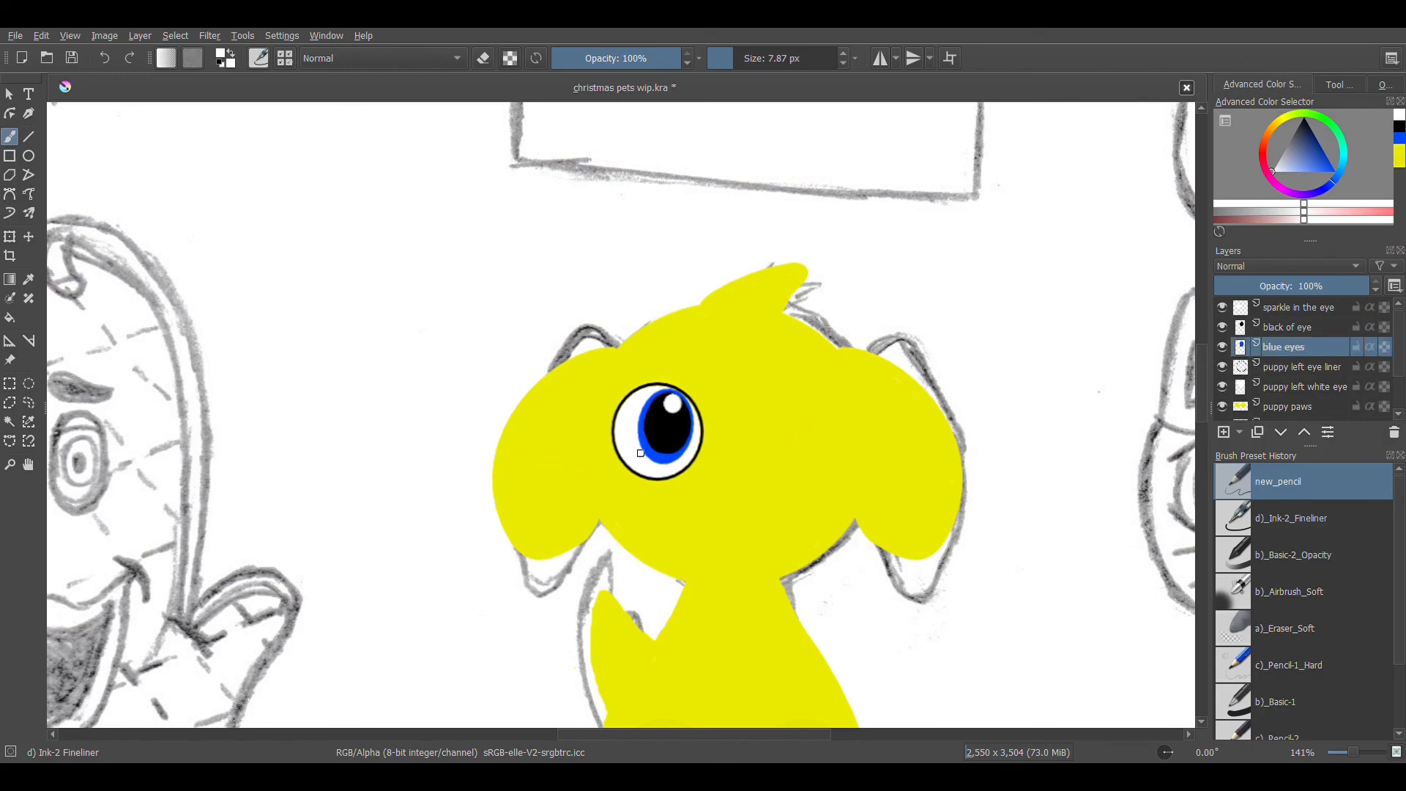
key(ctrl+t)
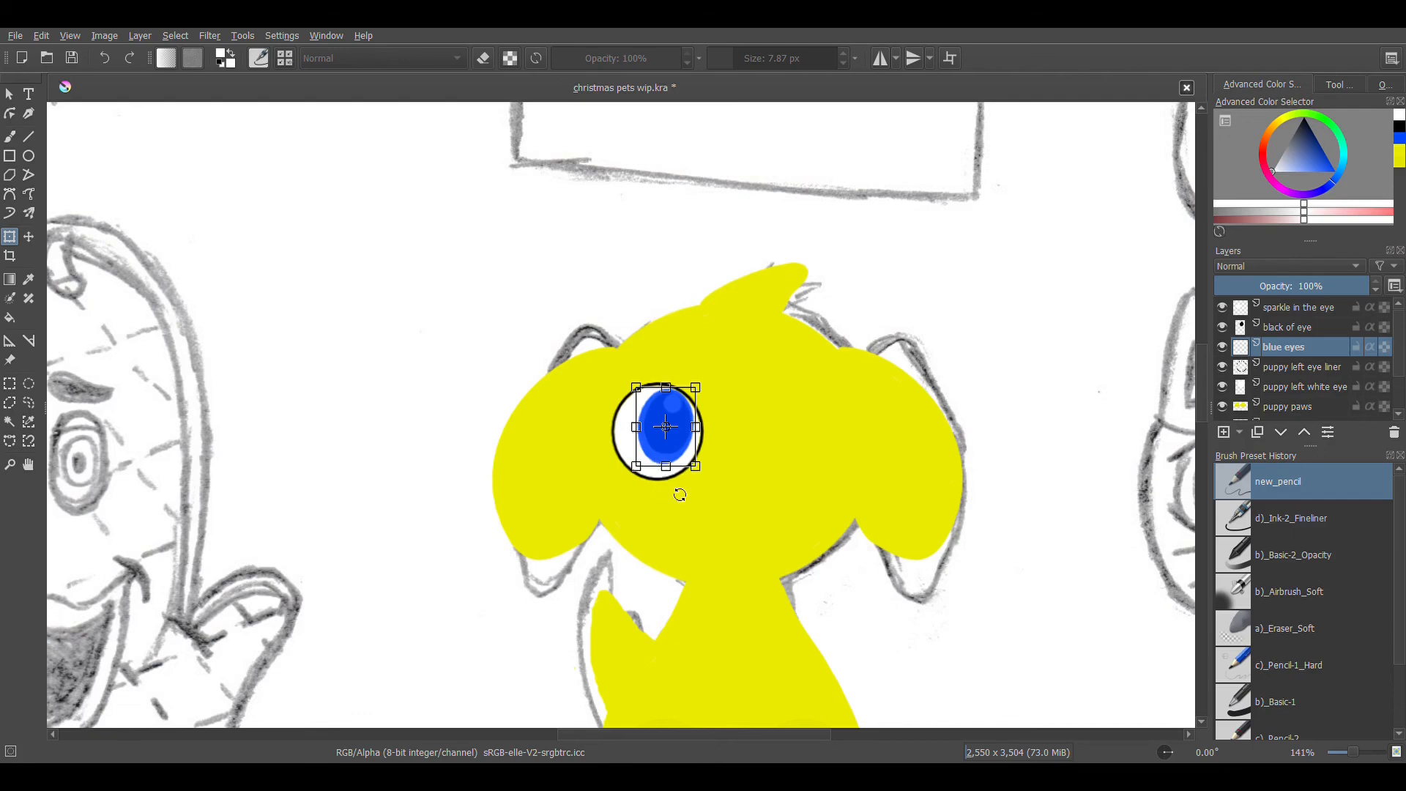
key(Return)
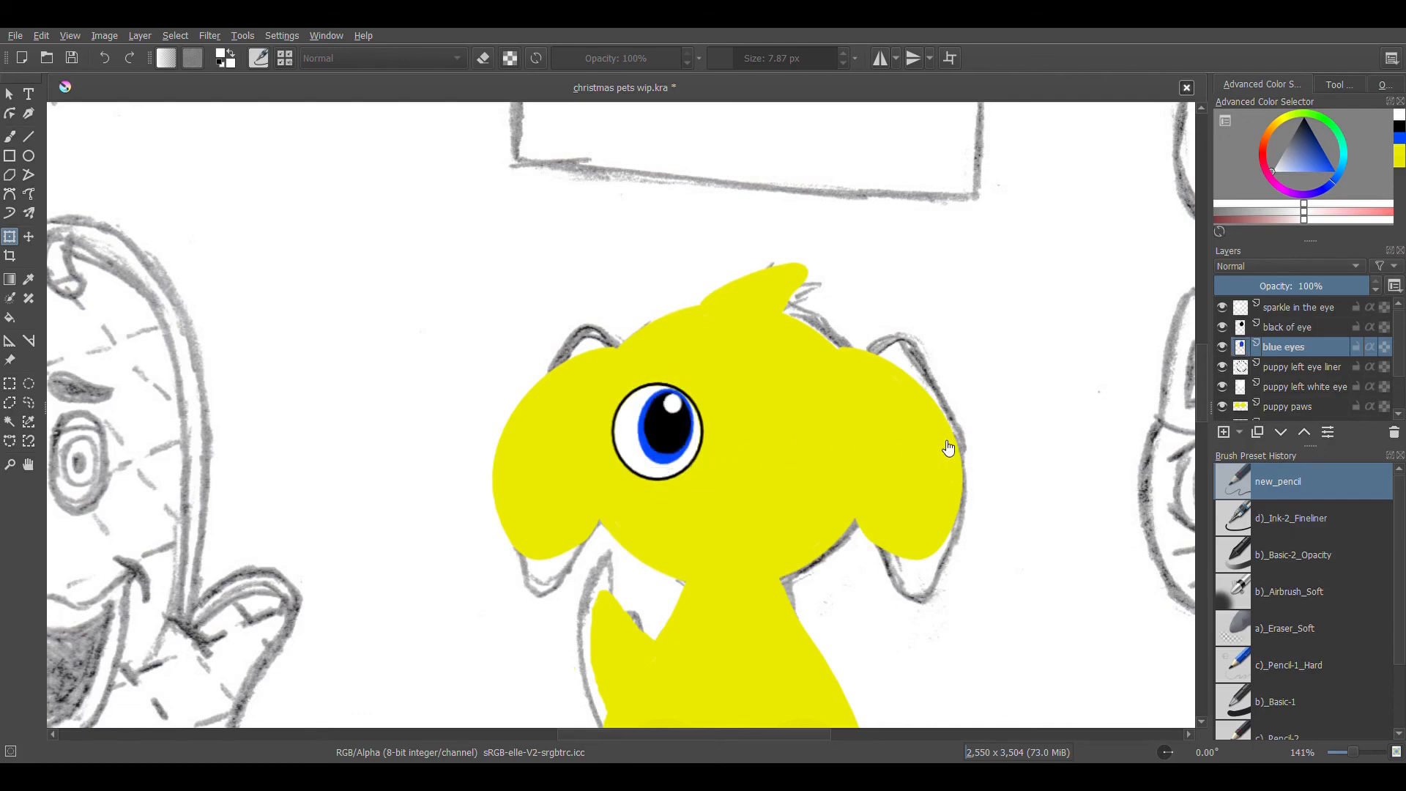
click(1393, 368)
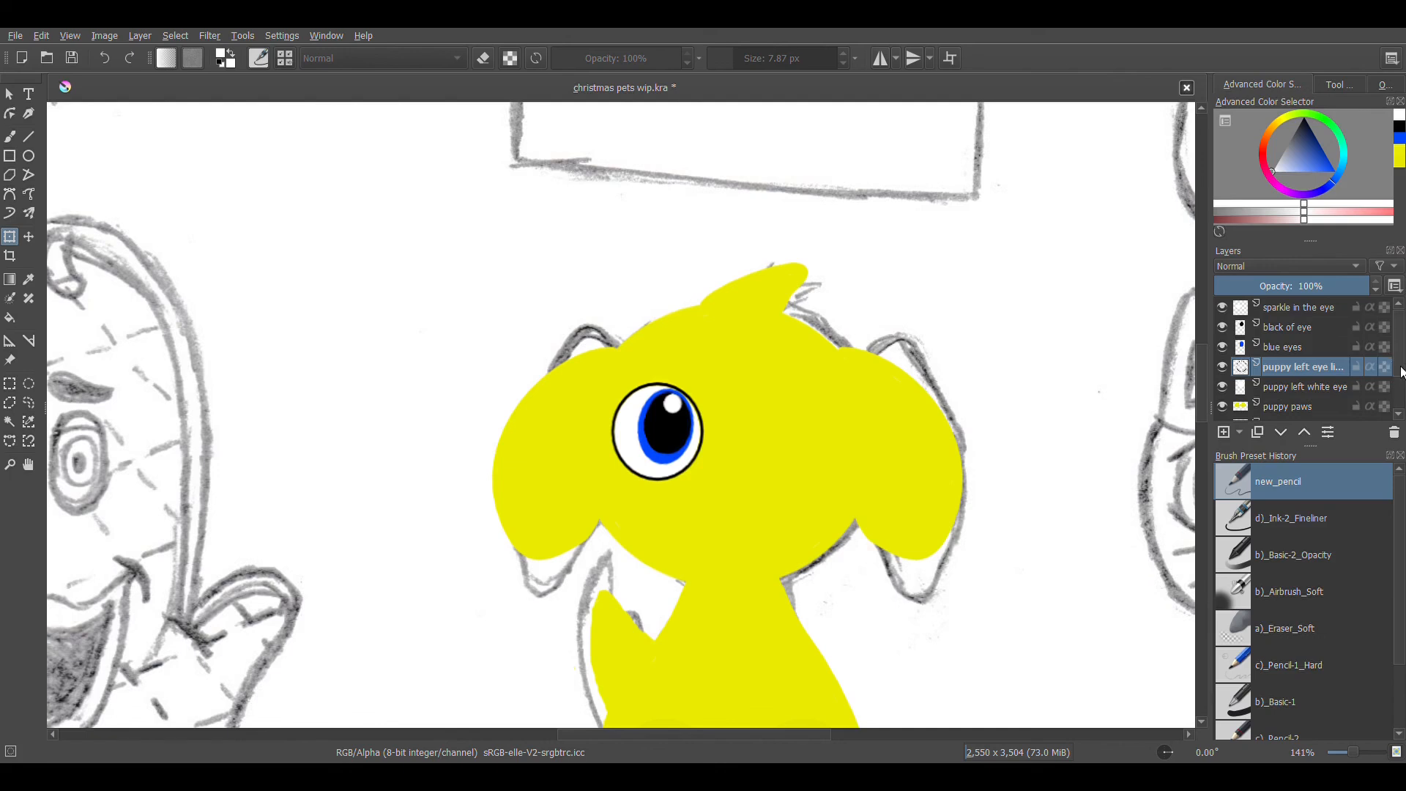
key(ctrl+v)
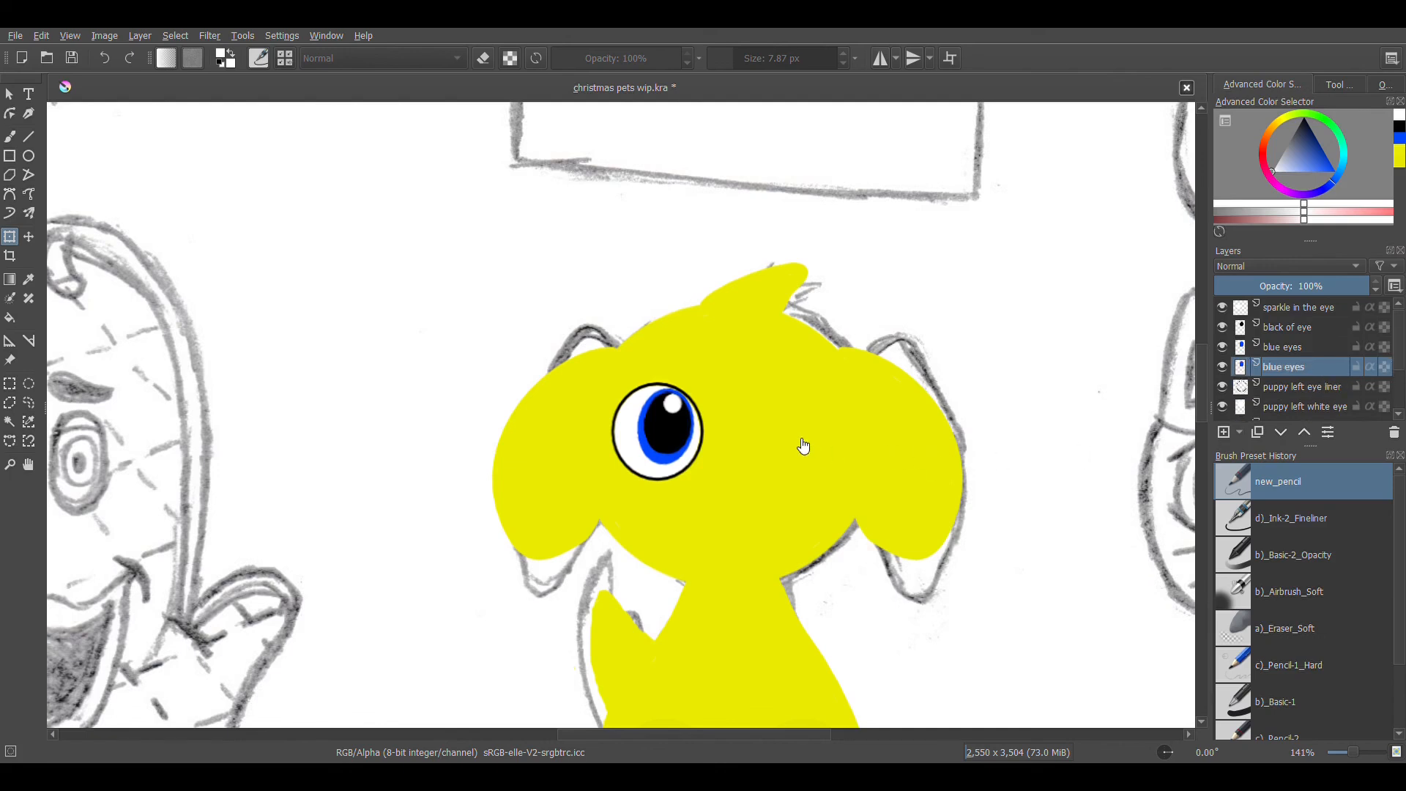
drag(676, 432, 802, 423)
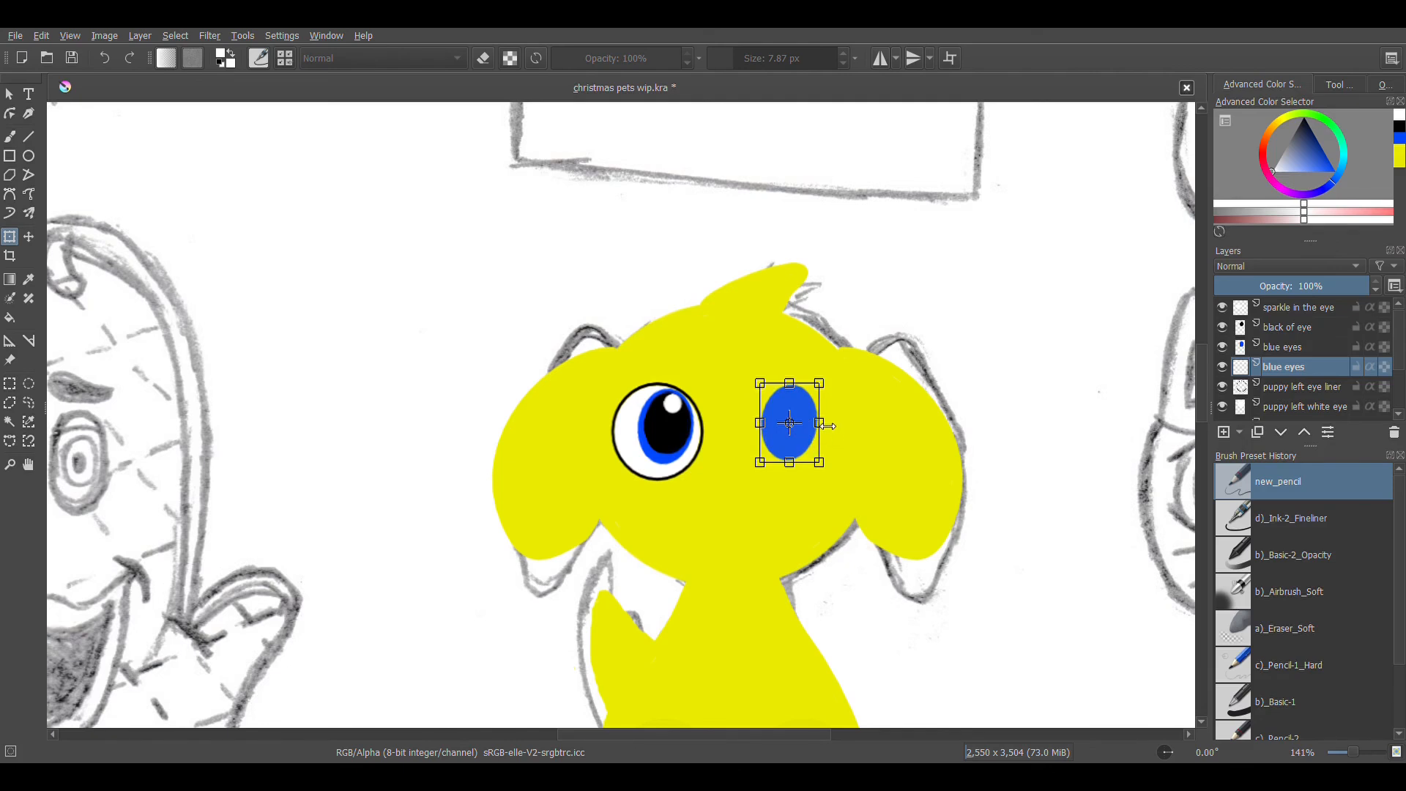
mouse_move(828, 424)
mouse_down()
mouse_move(785, 423)
mouse_move(817, 423)
mouse_up()
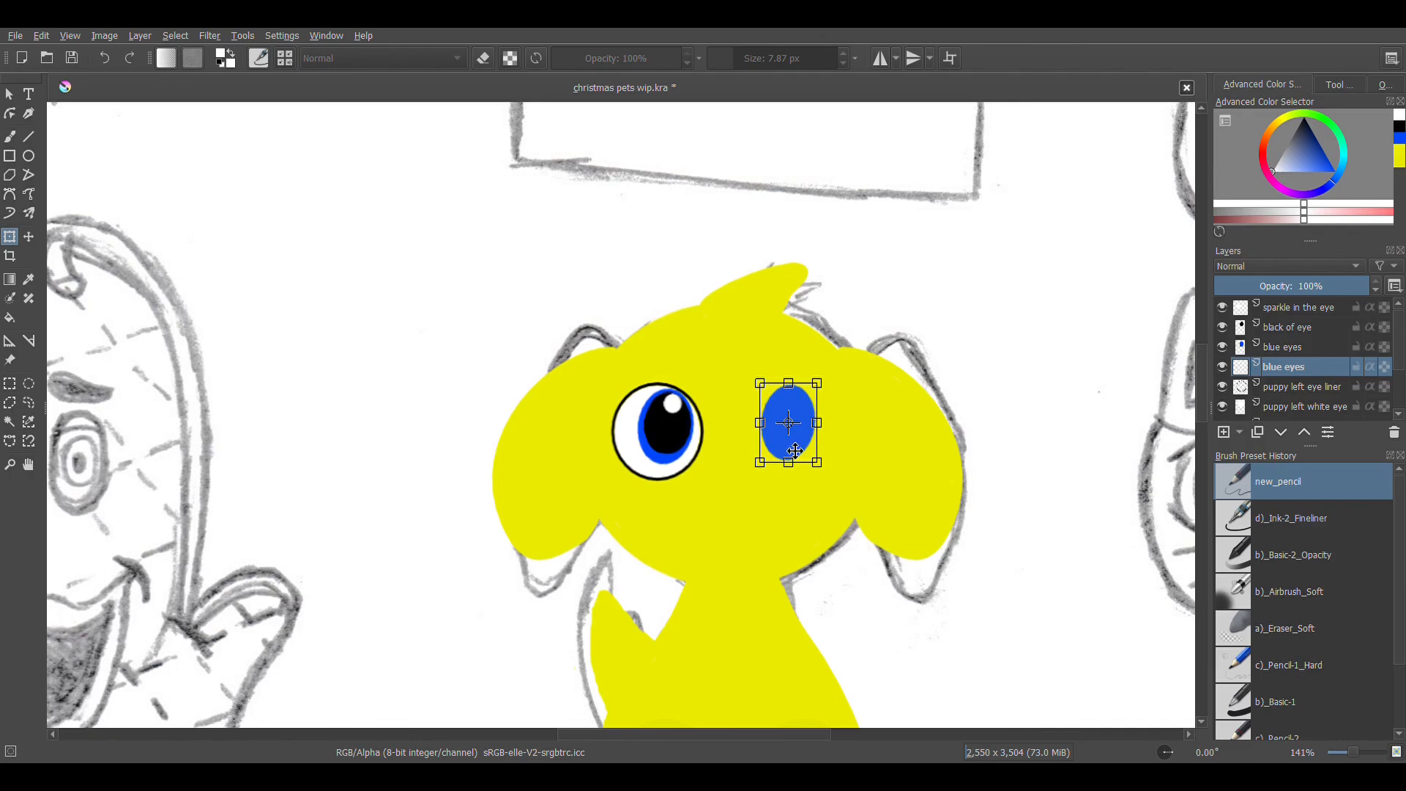
Undo the narrowing and the move of the copied iris and remove the duplicate blue eyes layer.
key(ctrl+z)
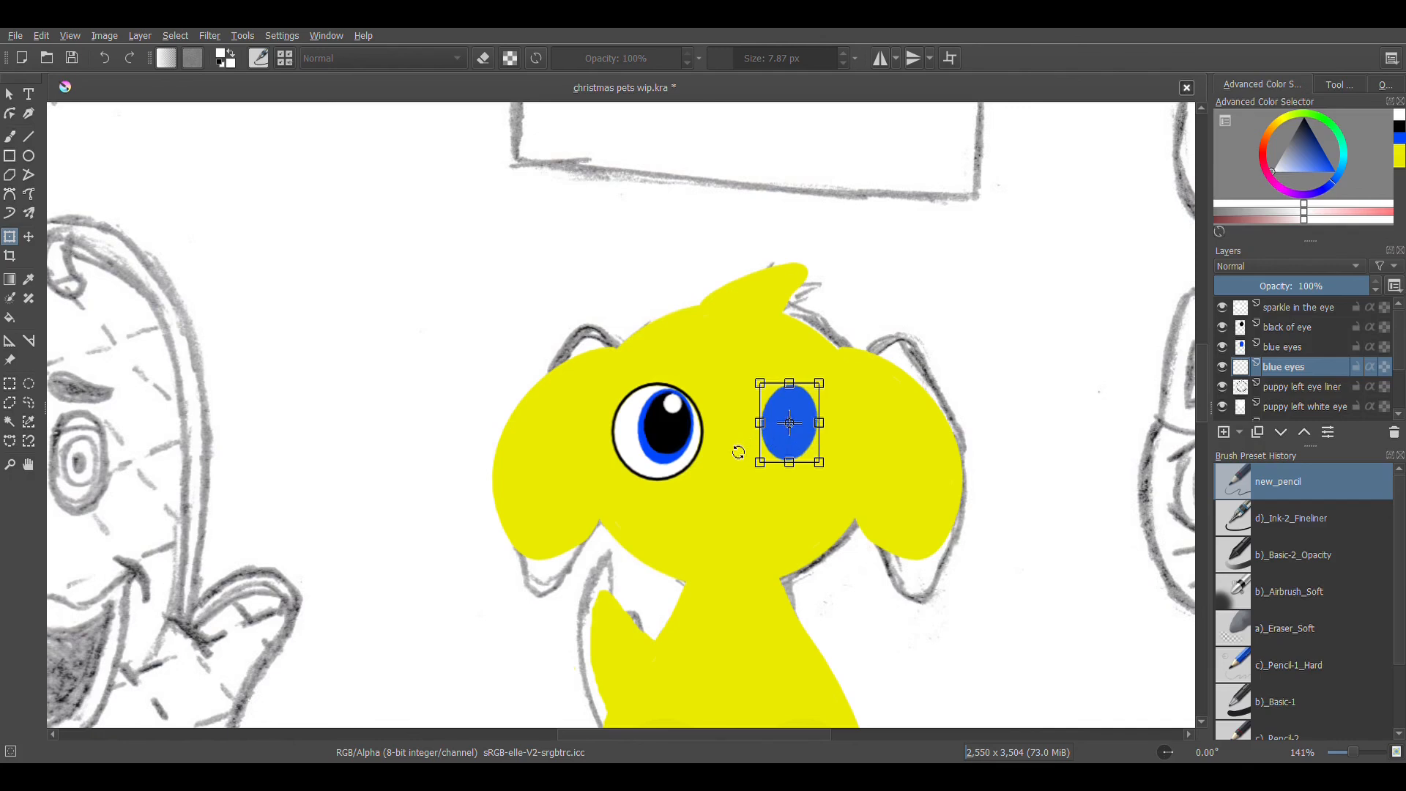
key(ctrl+z)
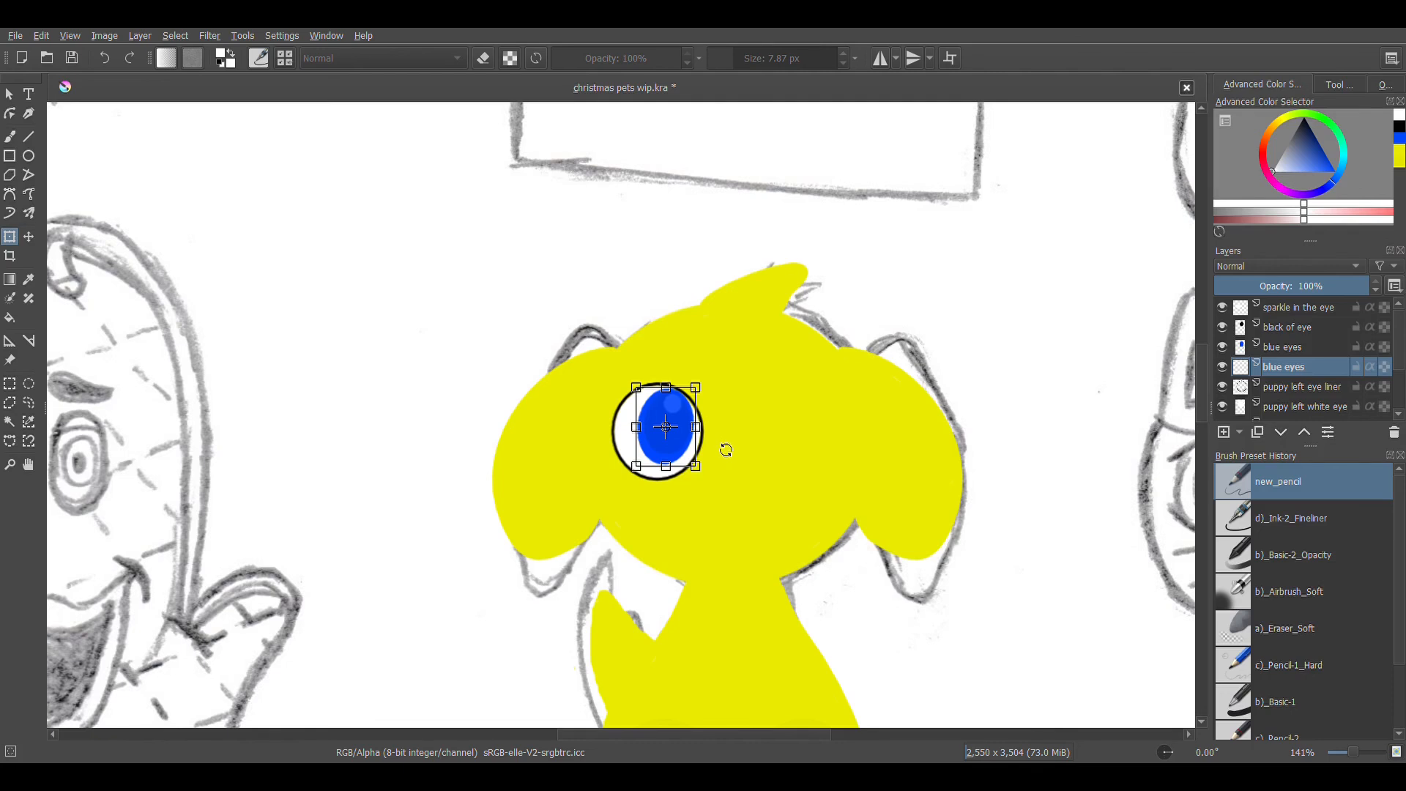
key(Return)
key(ctrl+e)
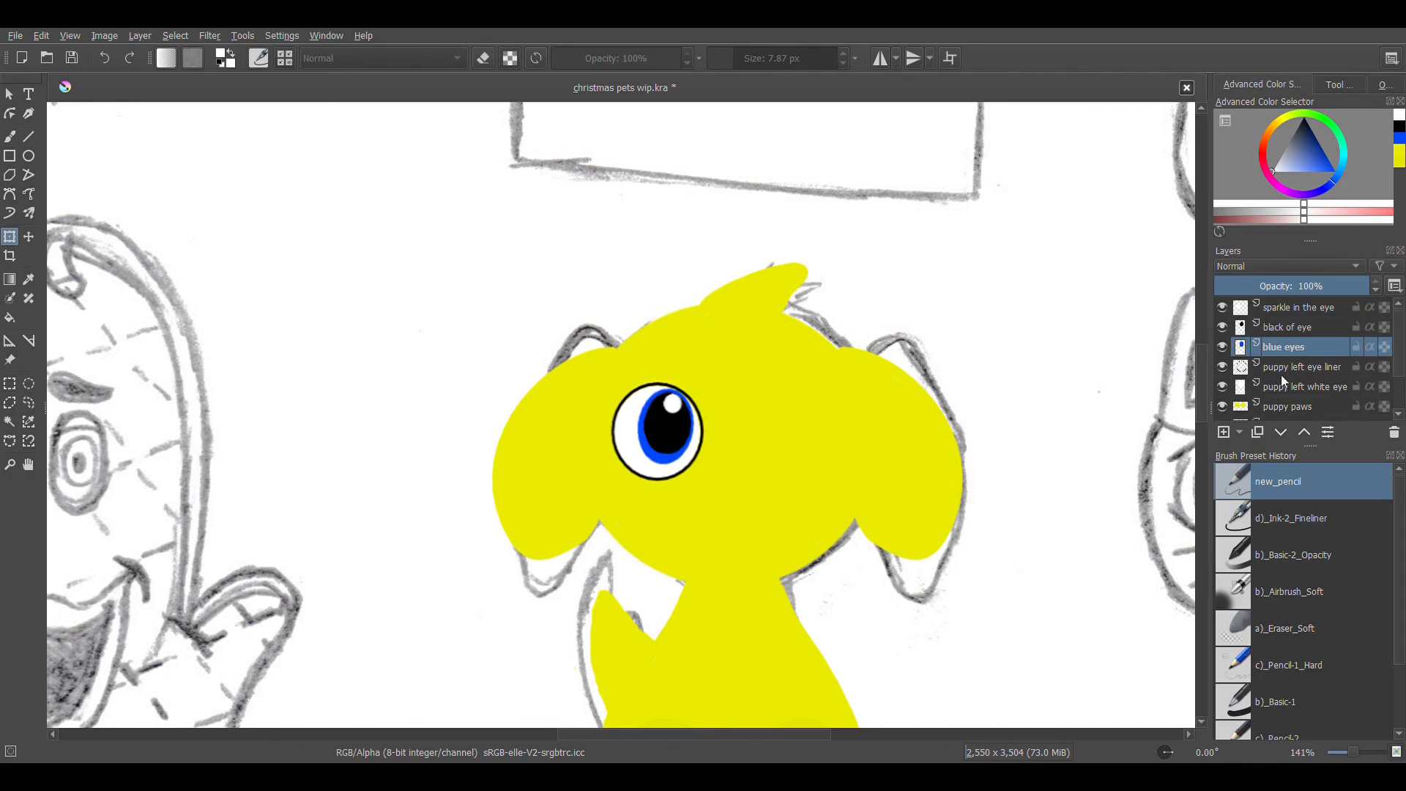
Examine the whole coloured puppy and how it looks beside the other sketches on the page.
mouse_move(1199, 372)
mouse_down()
mouse_move(1199, 439)
mouse_move(1196, 391)
mouse_up()
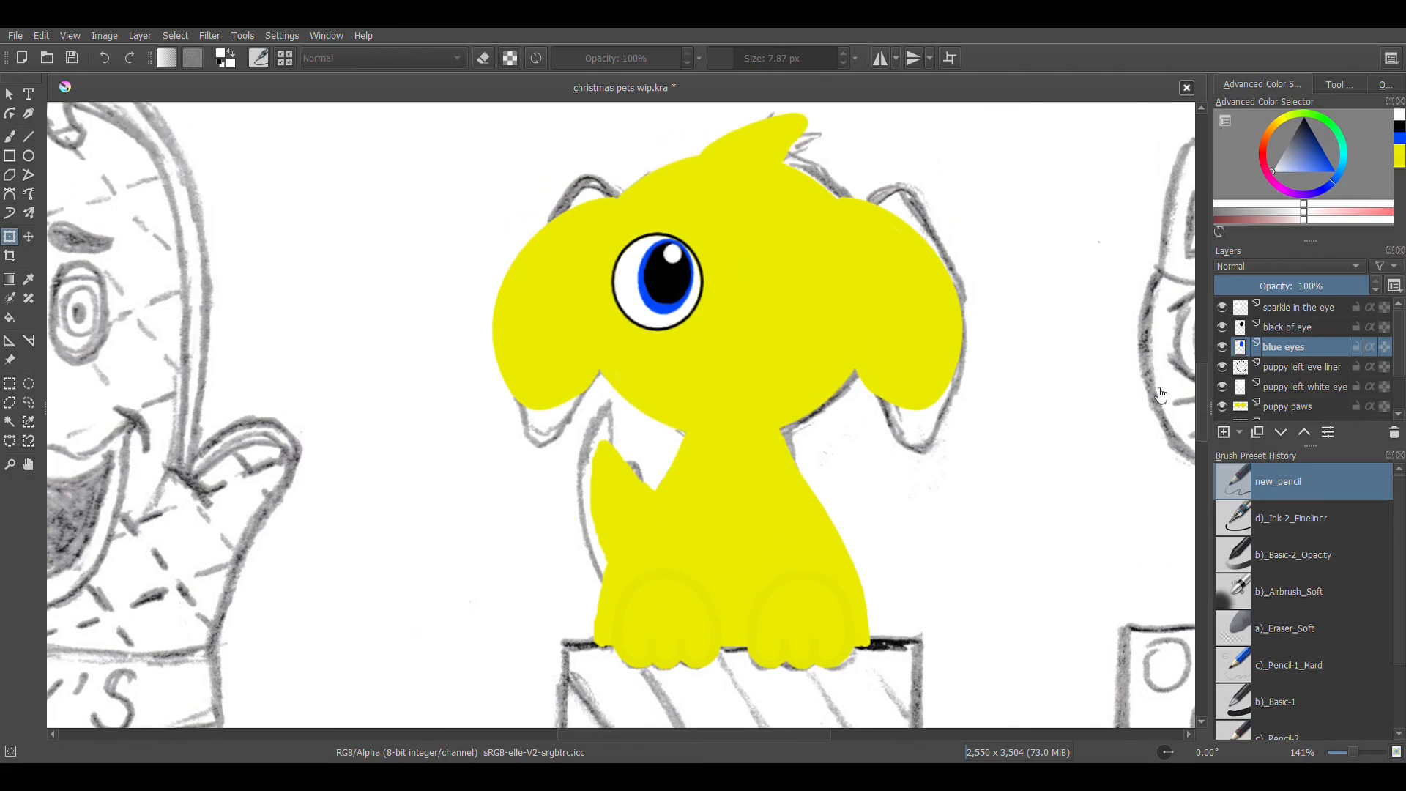
key(ctrl+minus)
key(ctrl+minus)
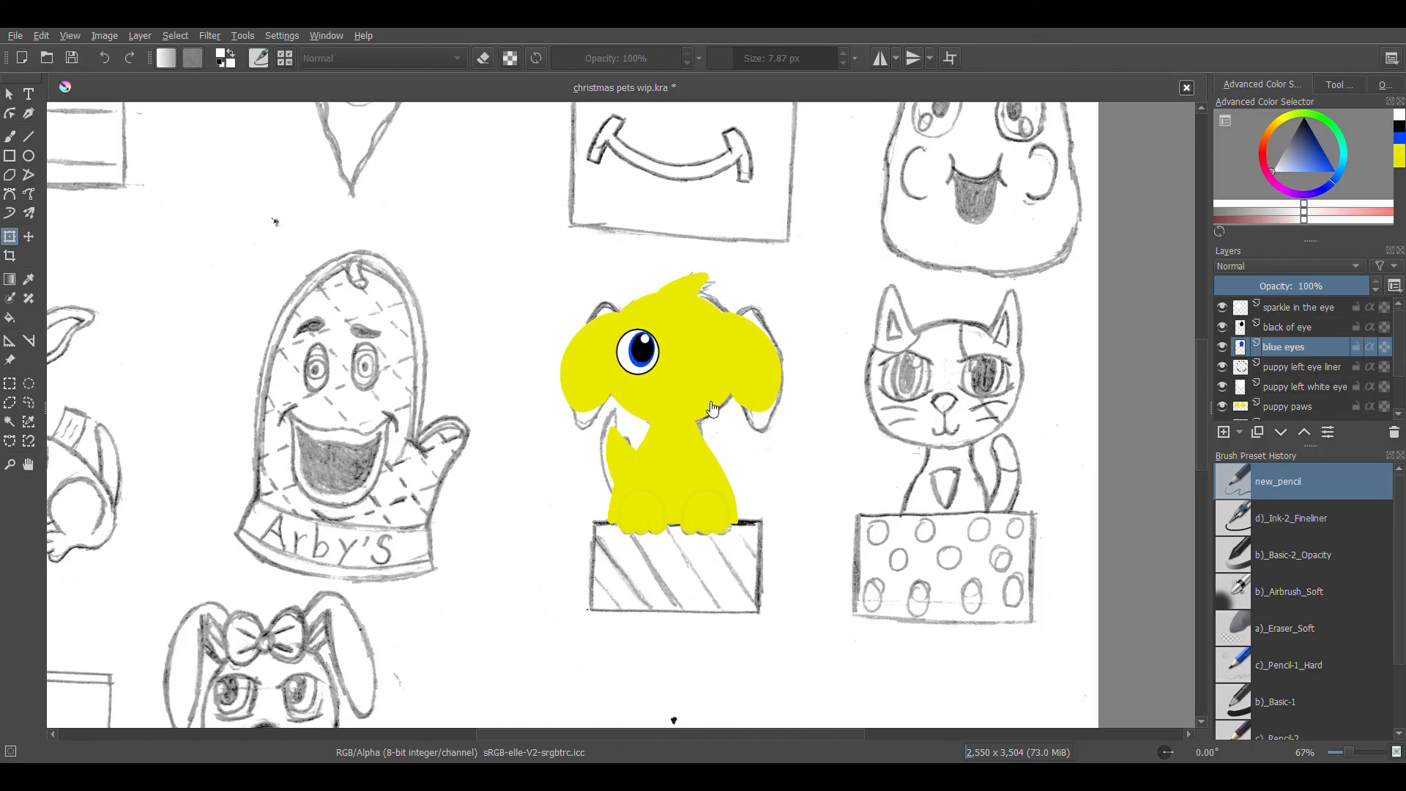
key(minus)
key(minus)
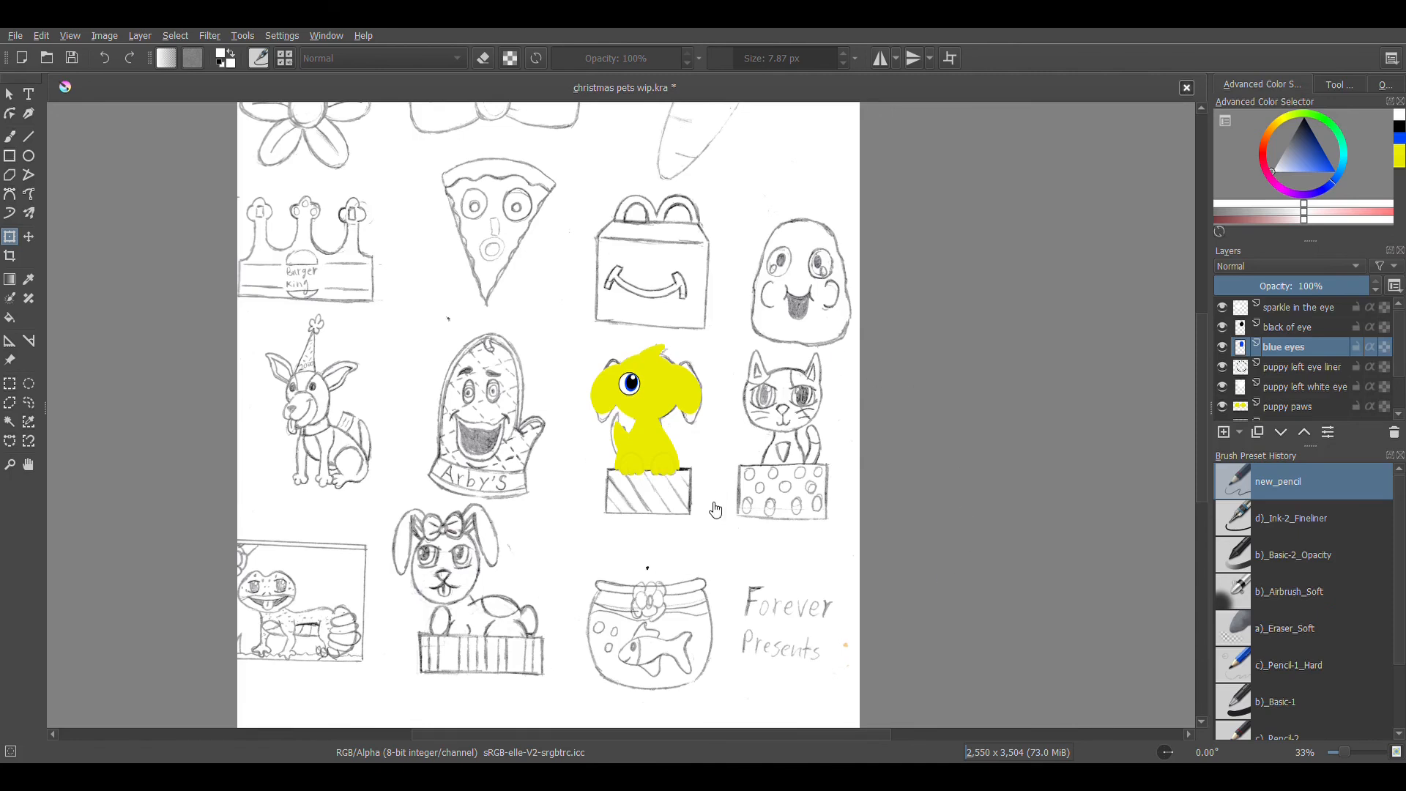
key(plus)
key(plus)
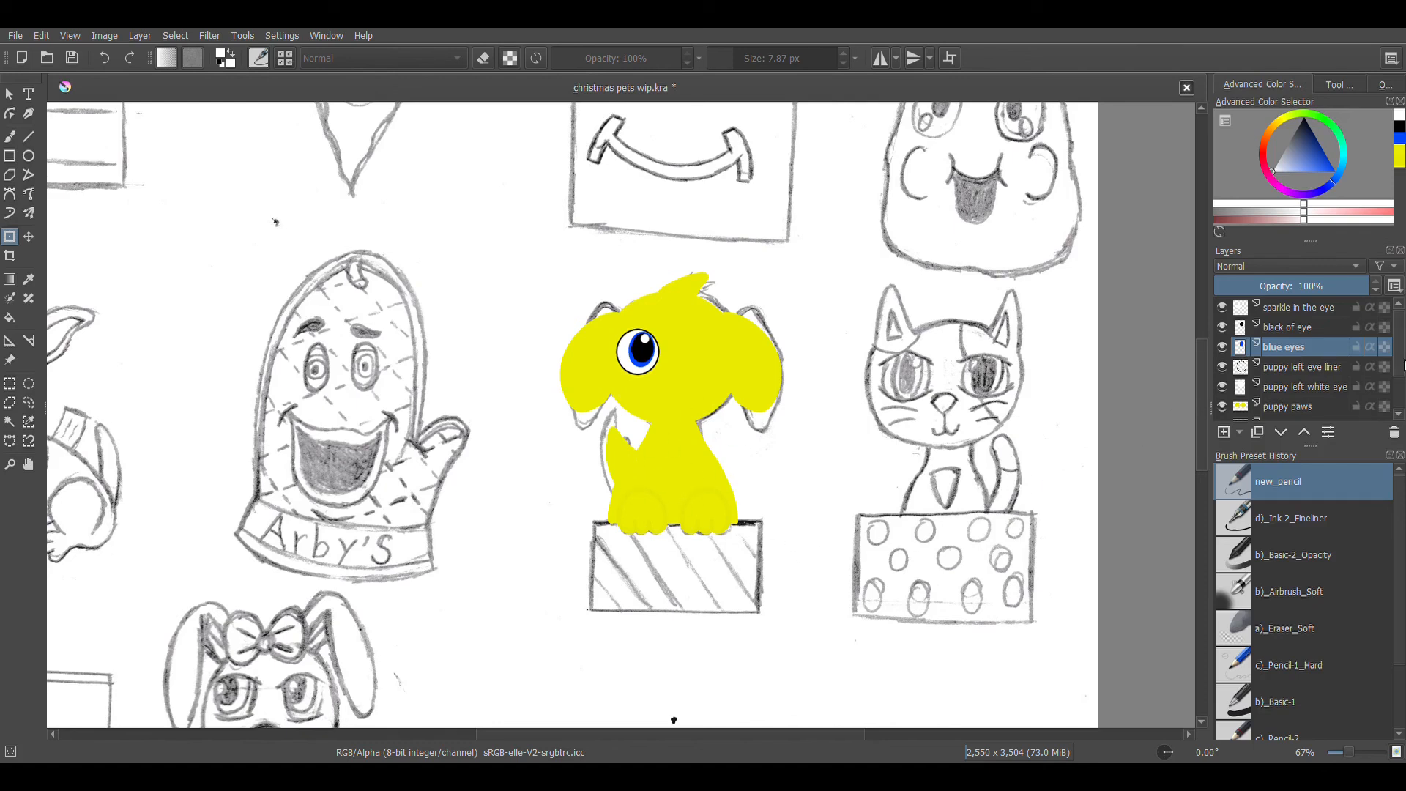
mouse_move(1401, 349)
mouse_down()
mouse_move(1392, 382)
mouse_move(1405, 336)
mouse_up()
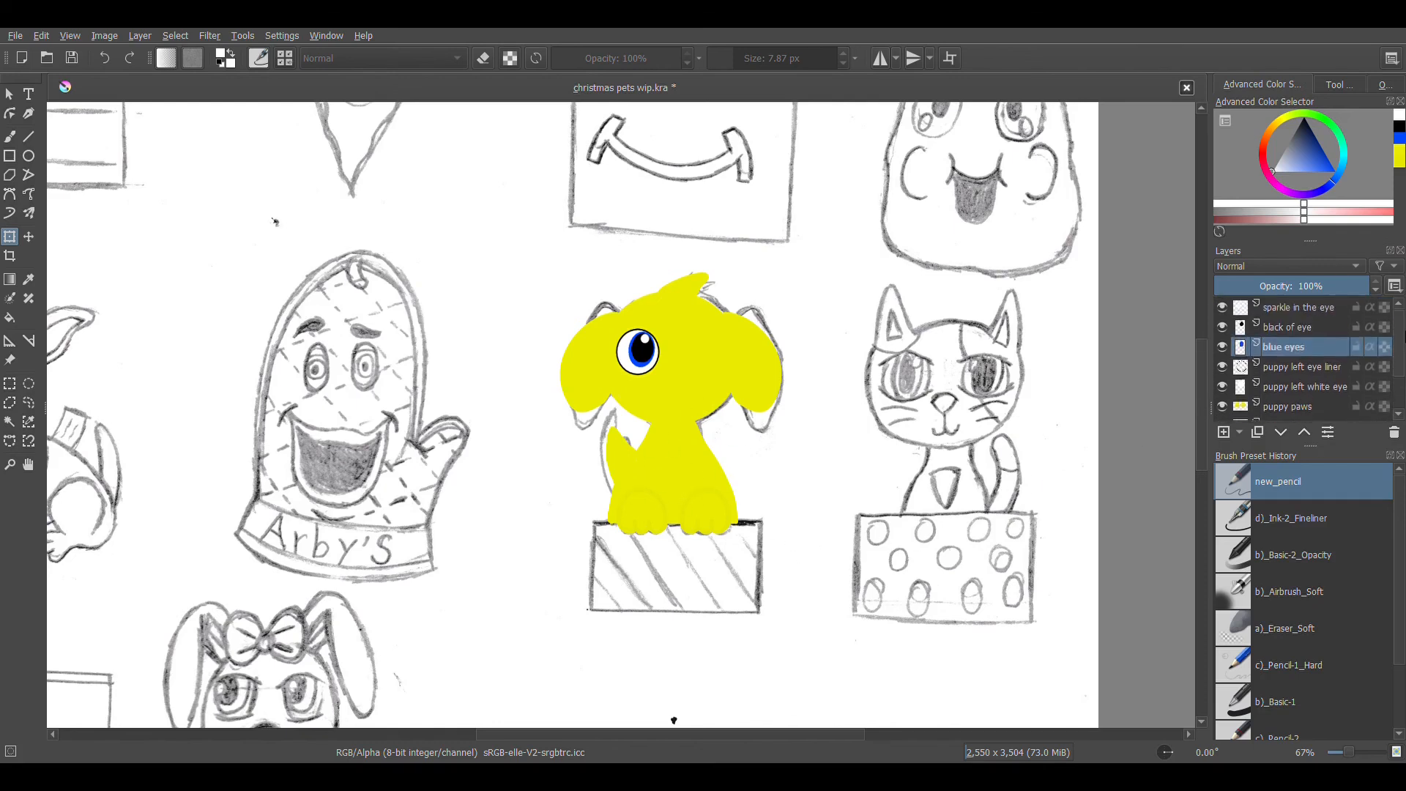